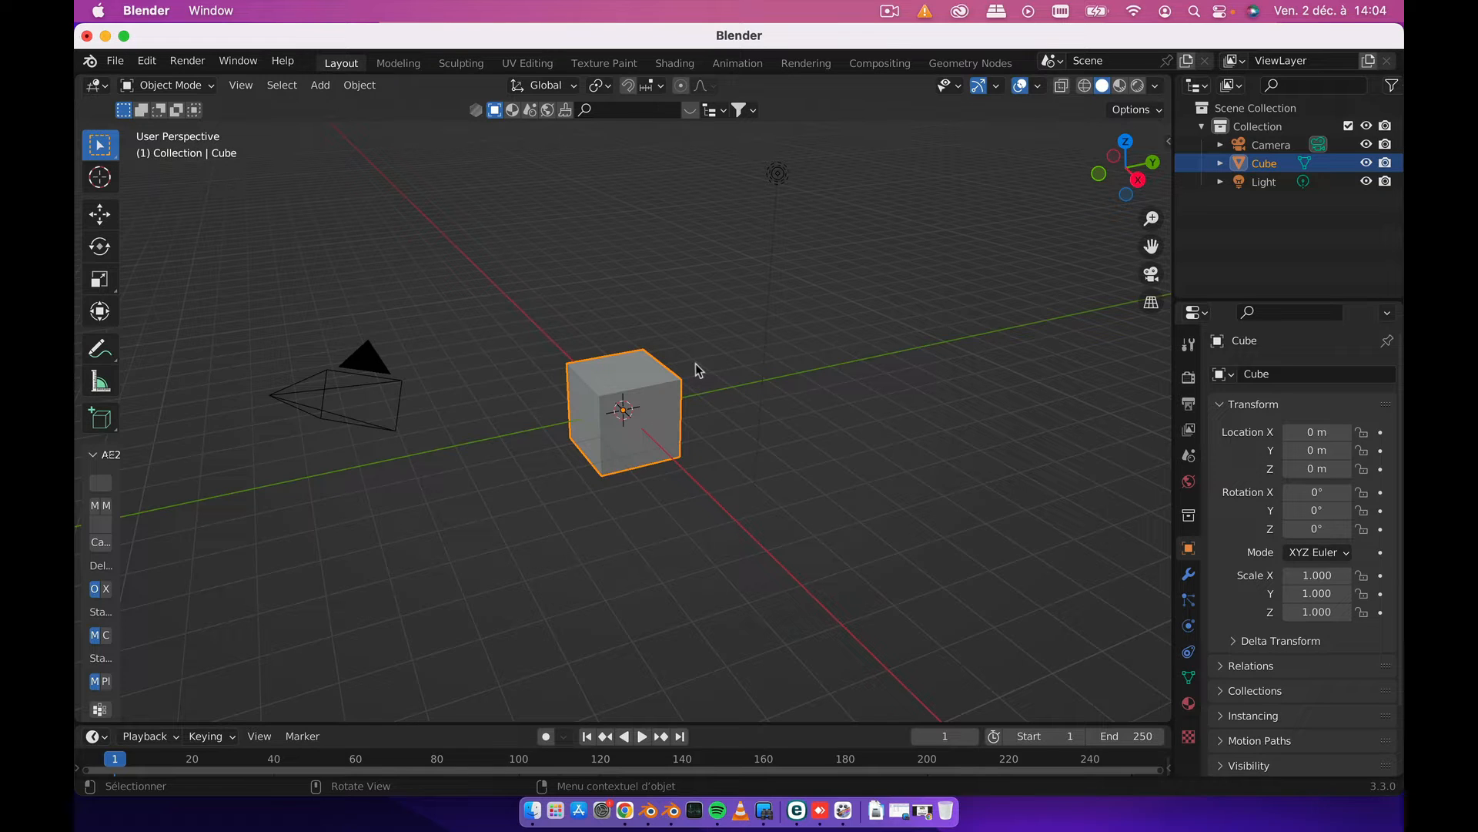
- Delete the default cube and add a cylinder mesh in its place
key(x)
click(674, 367)
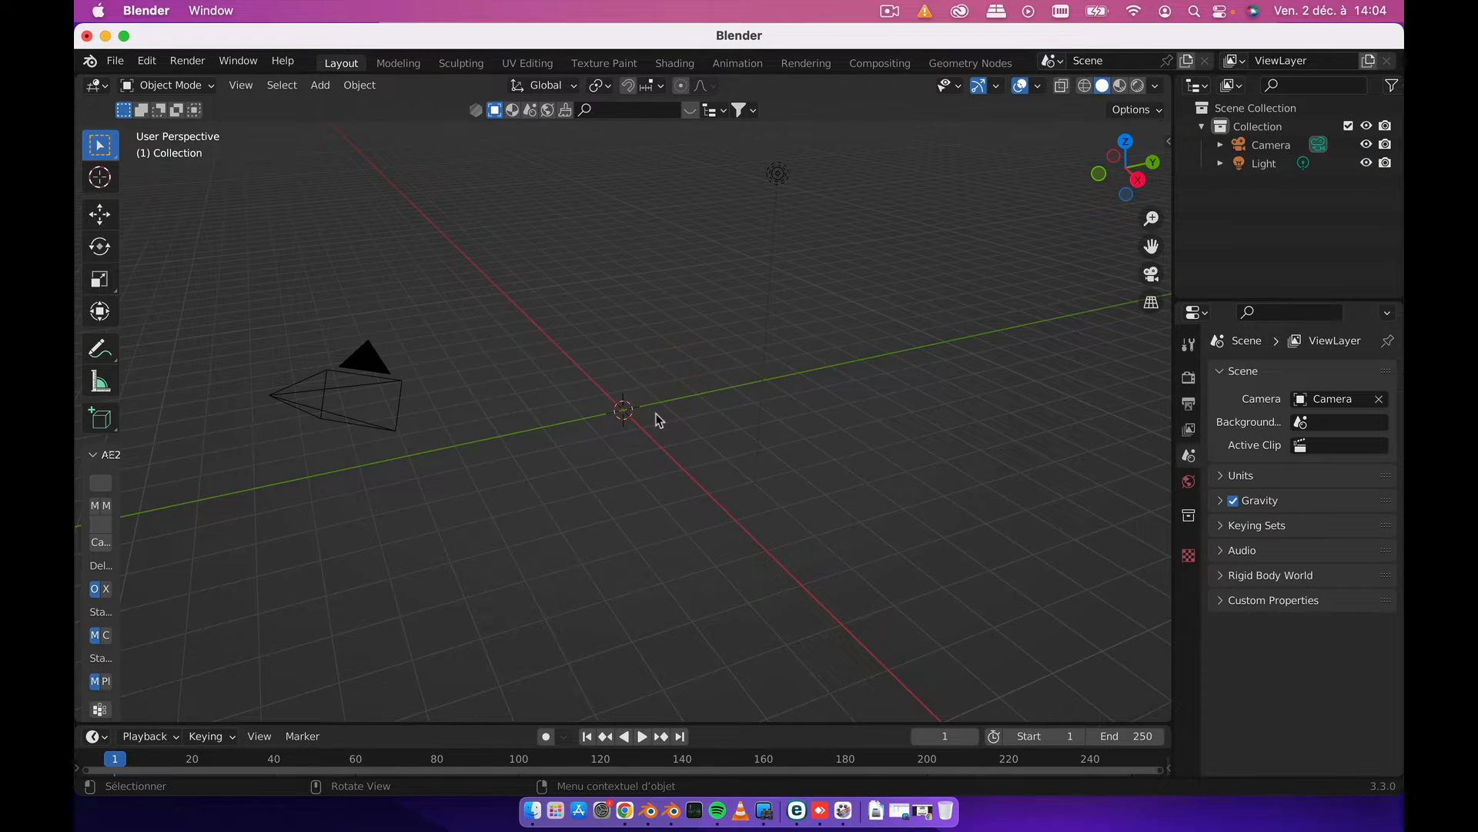
key(shift+a)
mouse_move(666, 396)
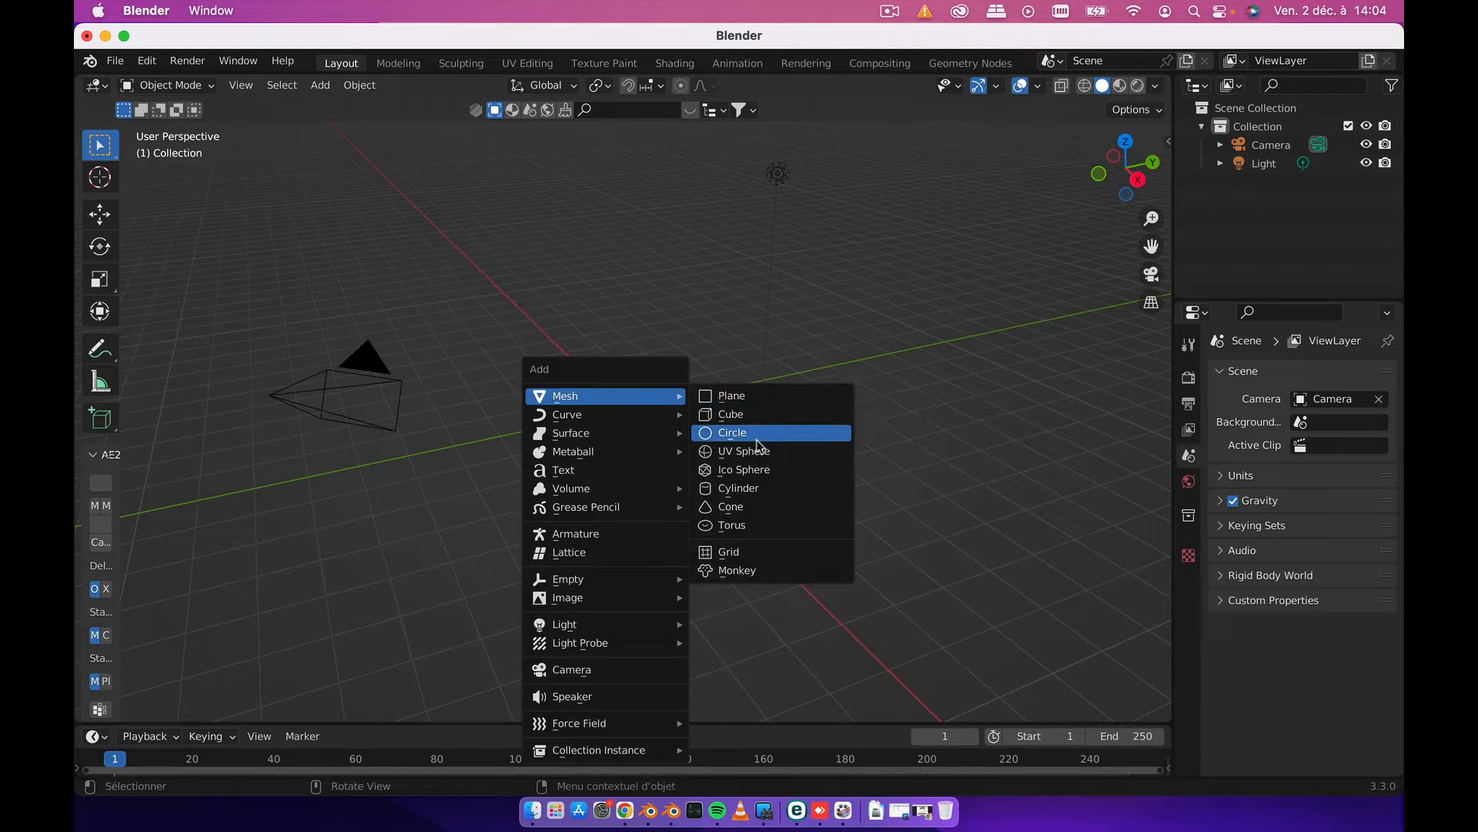
click(750, 490)
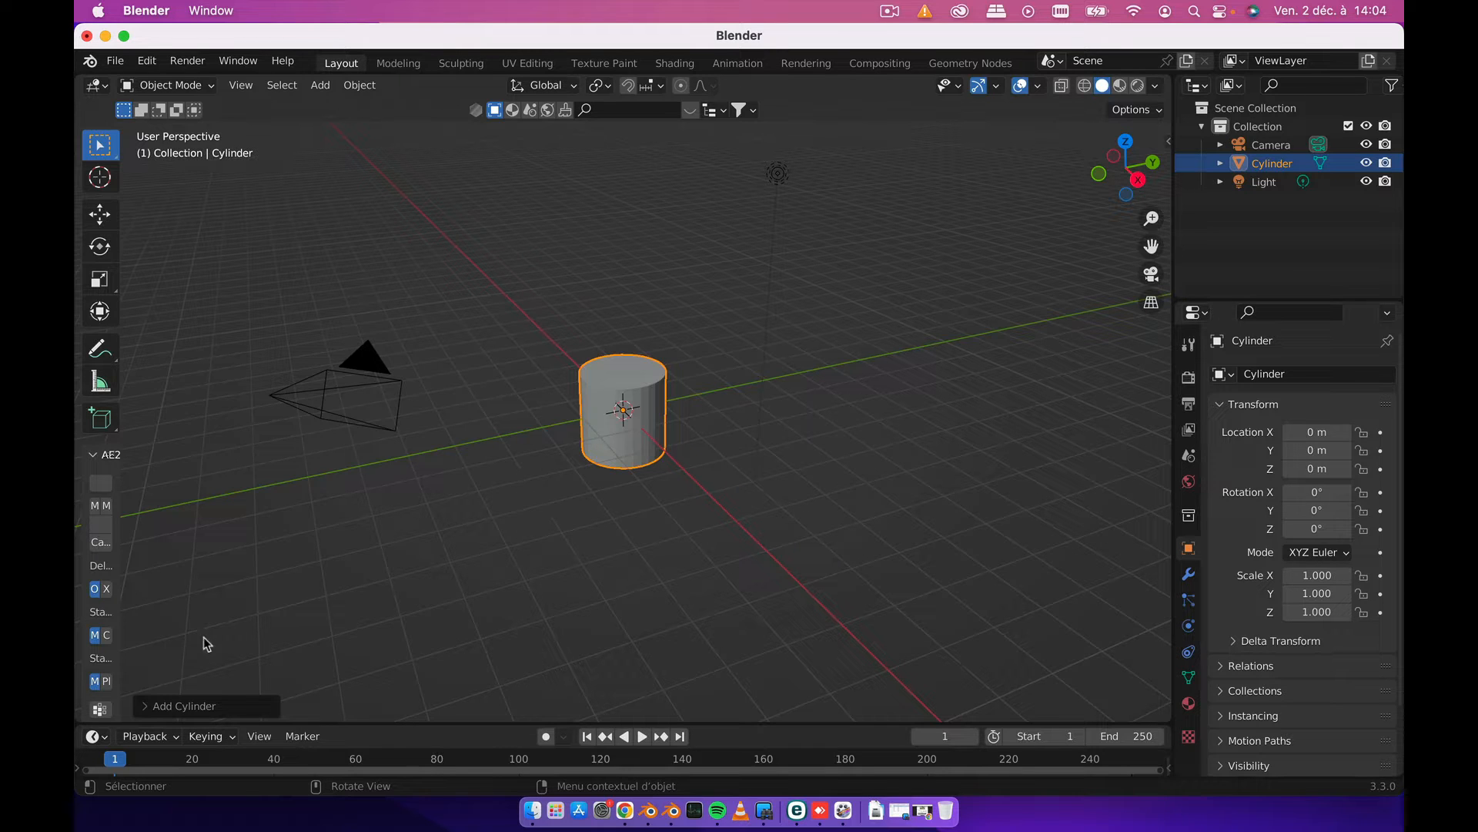
- Set the new cylinder's vertex count to 8
click(147, 706)
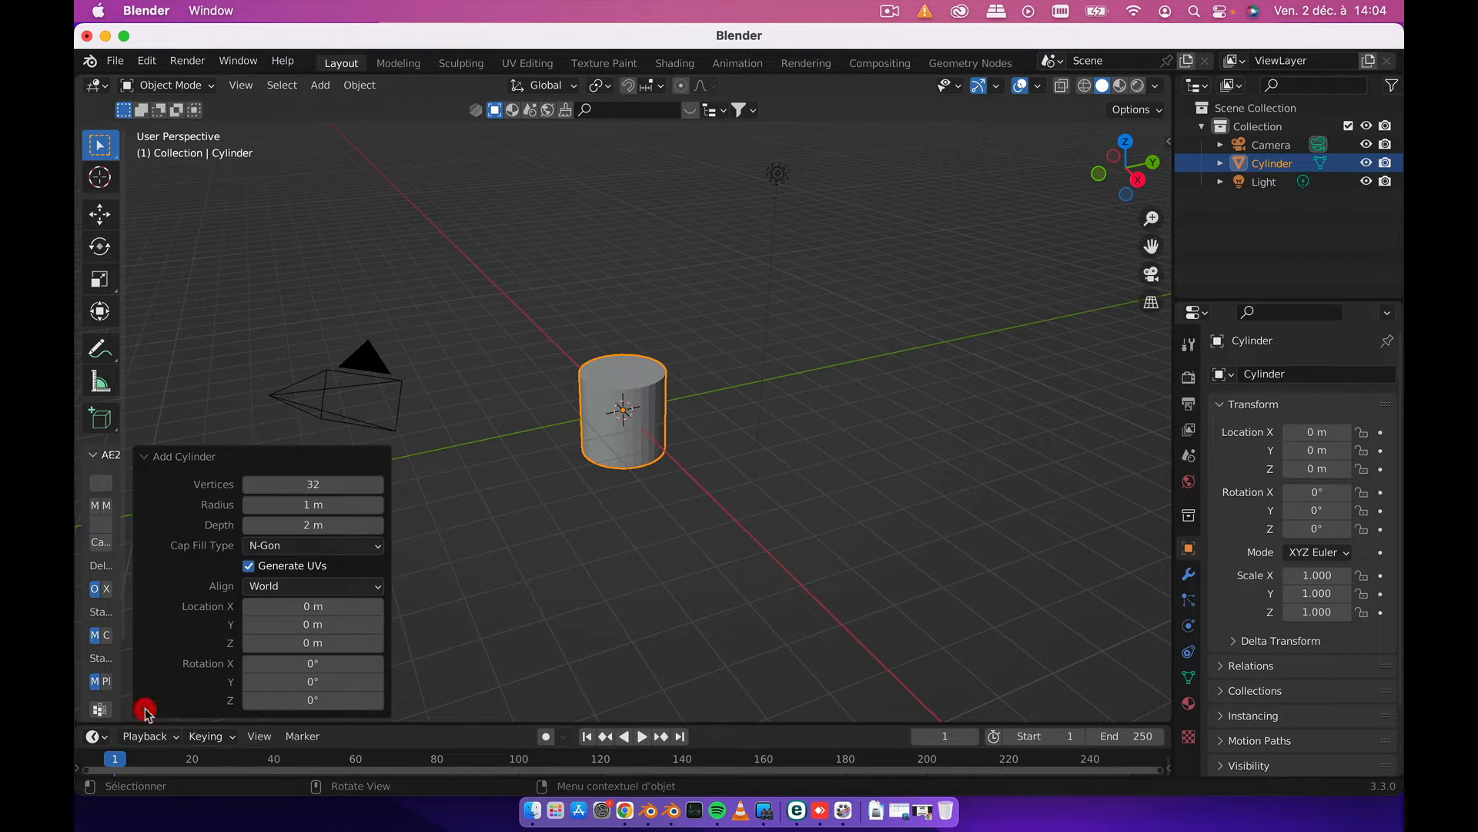
click(318, 486)
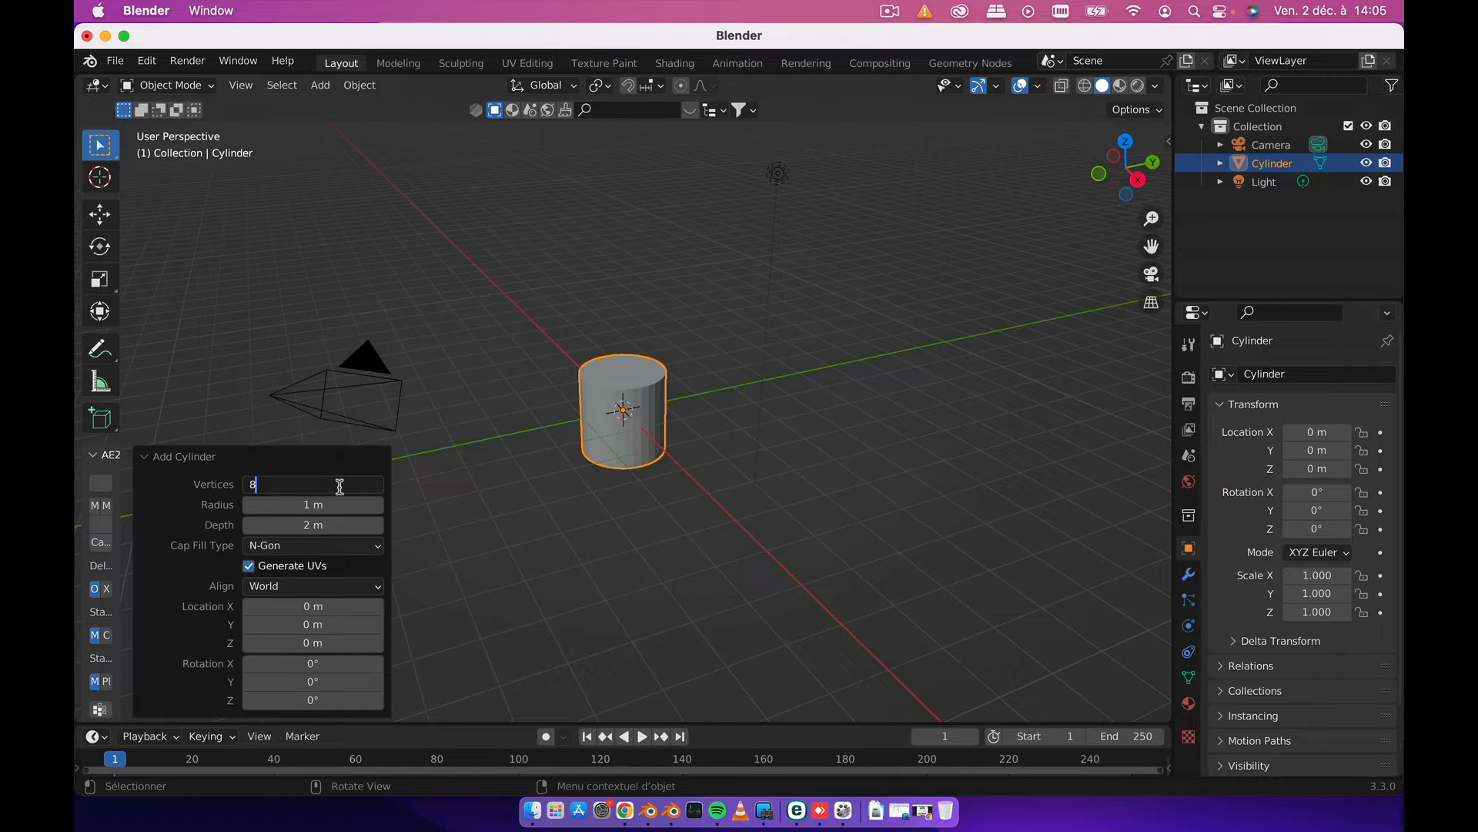
text(8)
key(Return)
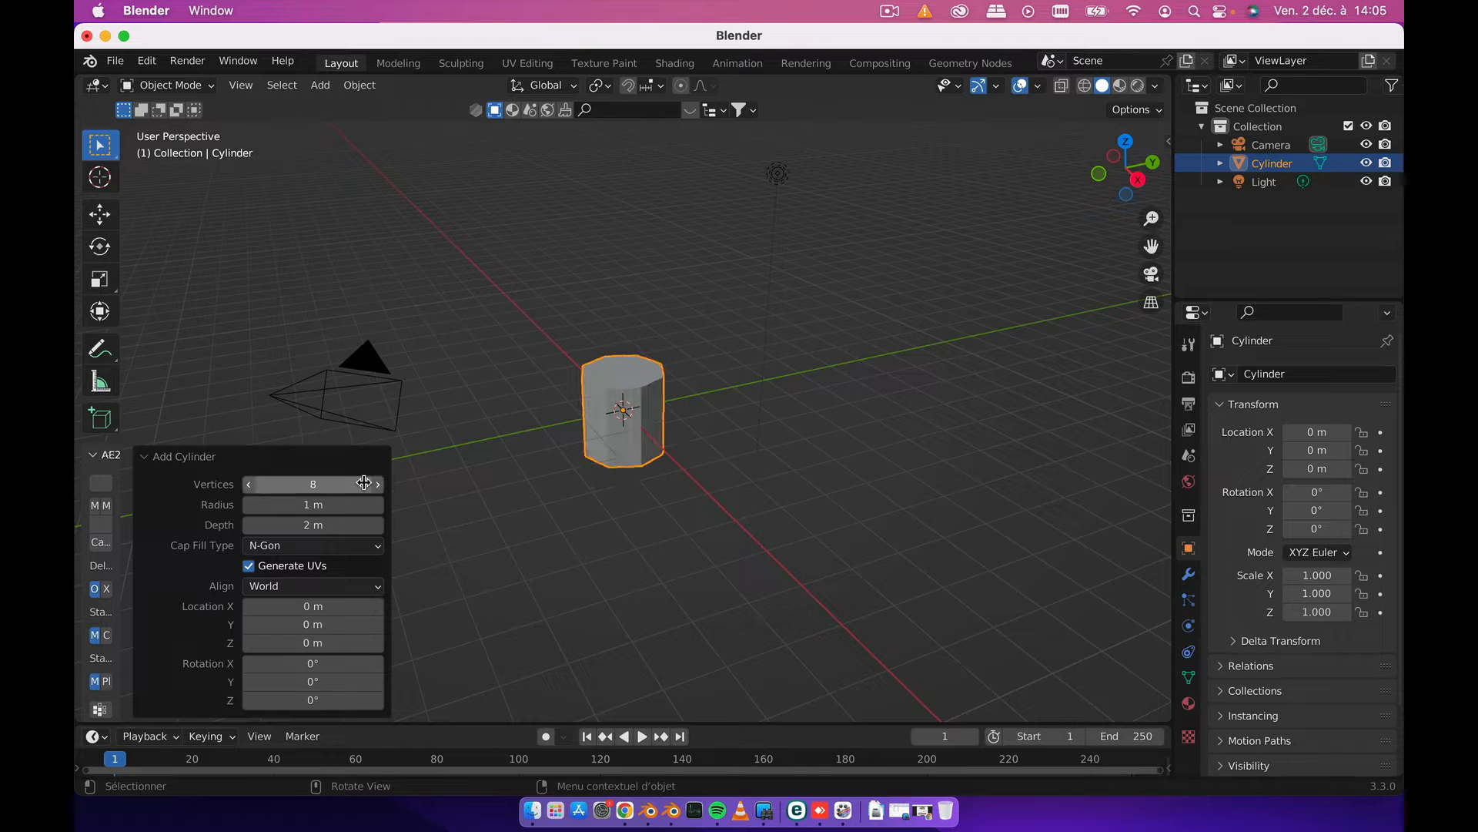
click(637, 502)
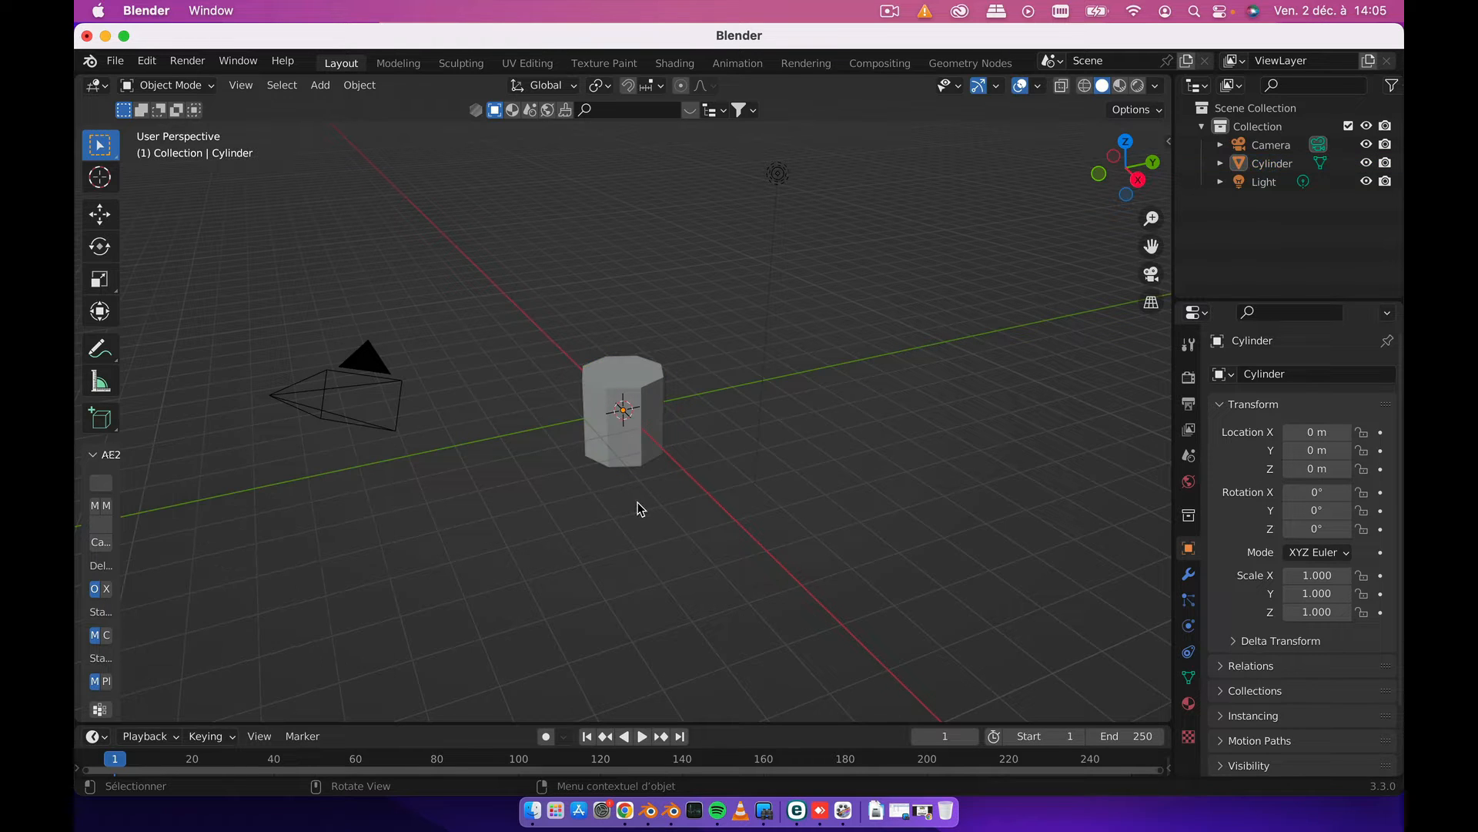
- Scale the cylinder down uniformly to about 0.243 in the right orthographic view
click(624, 388)
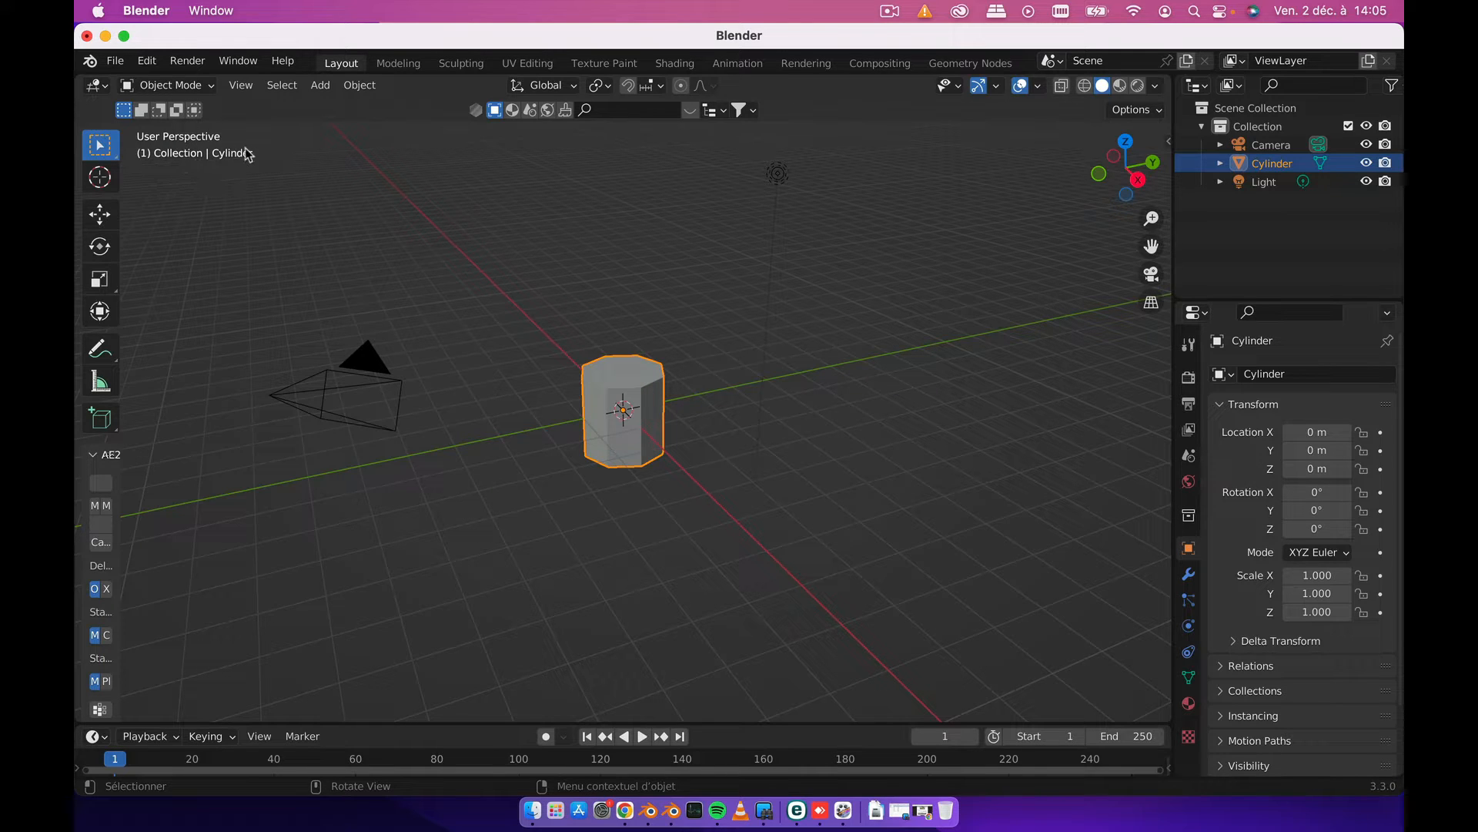
key(KP_5)
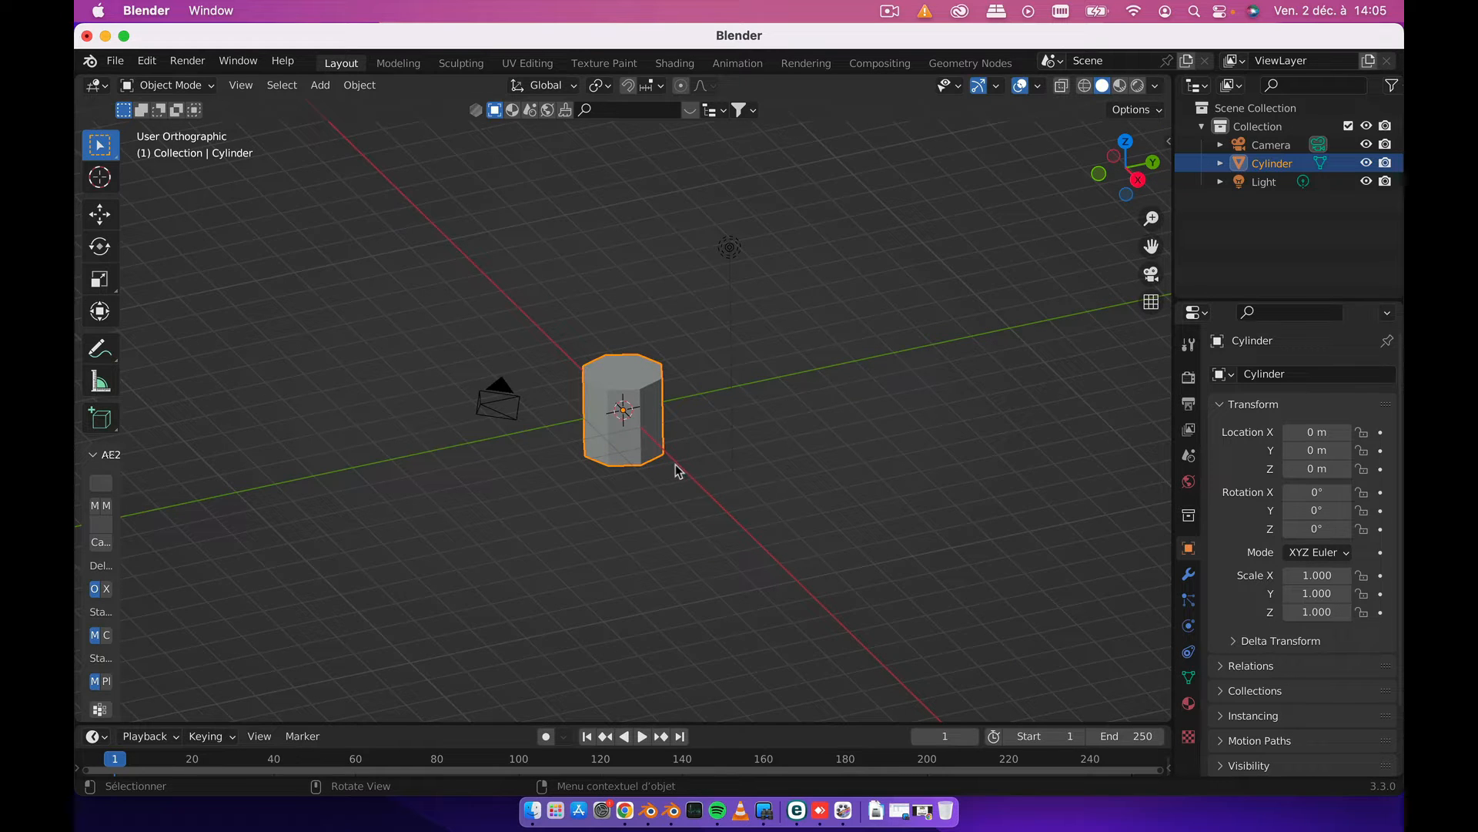
key(KP_1)
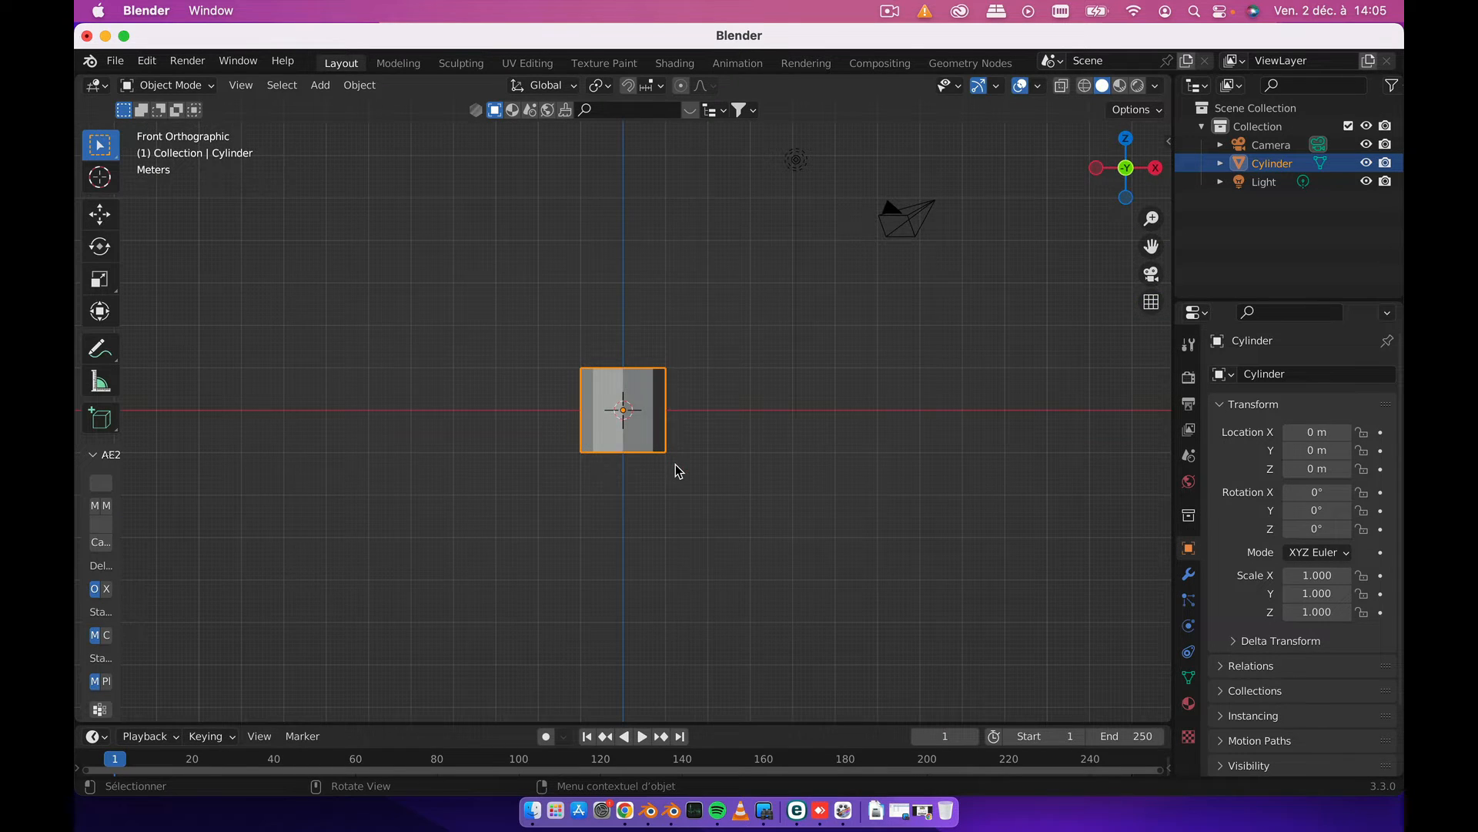
key(KP_3)
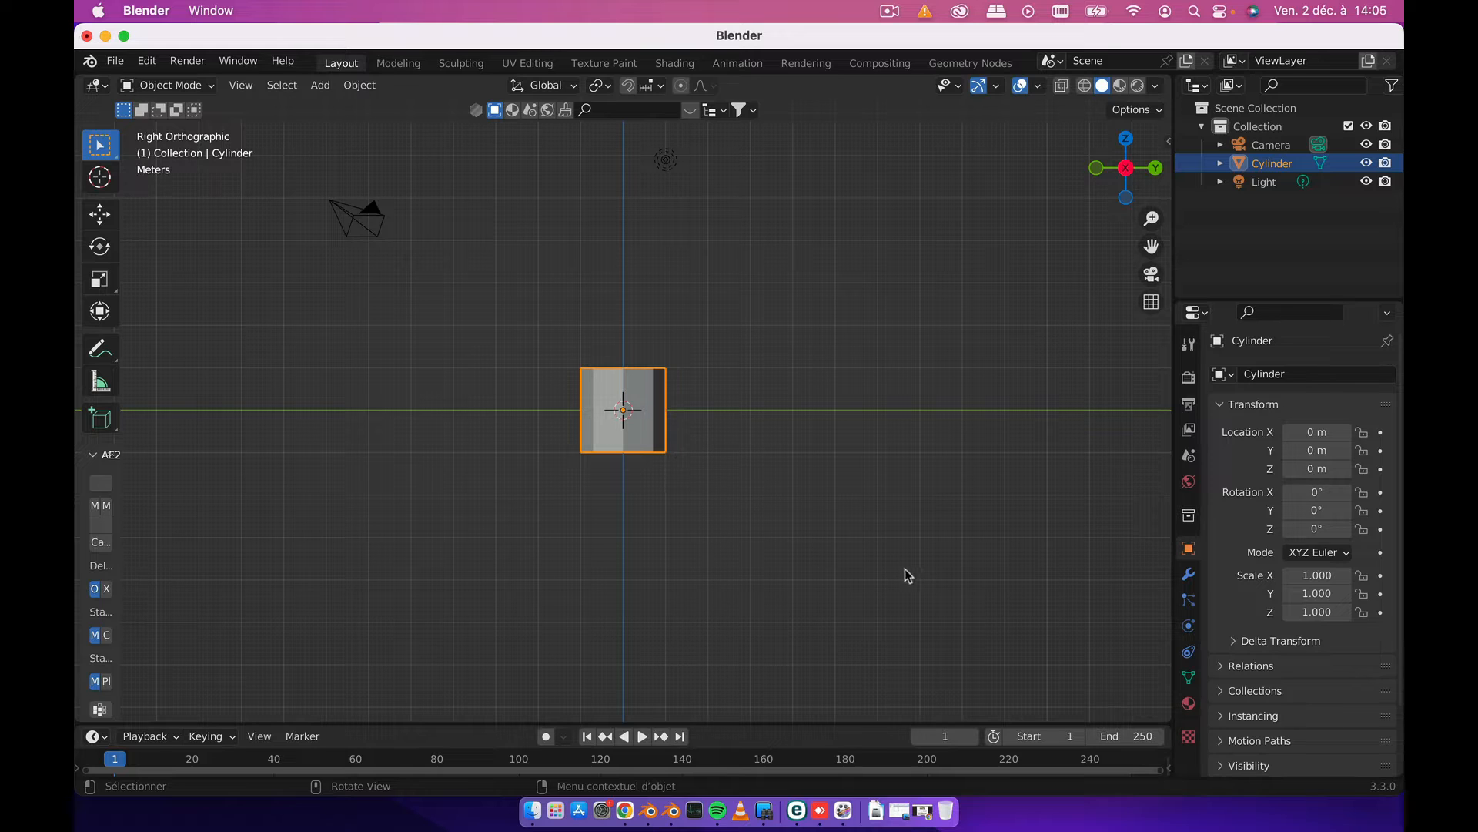
key(s)
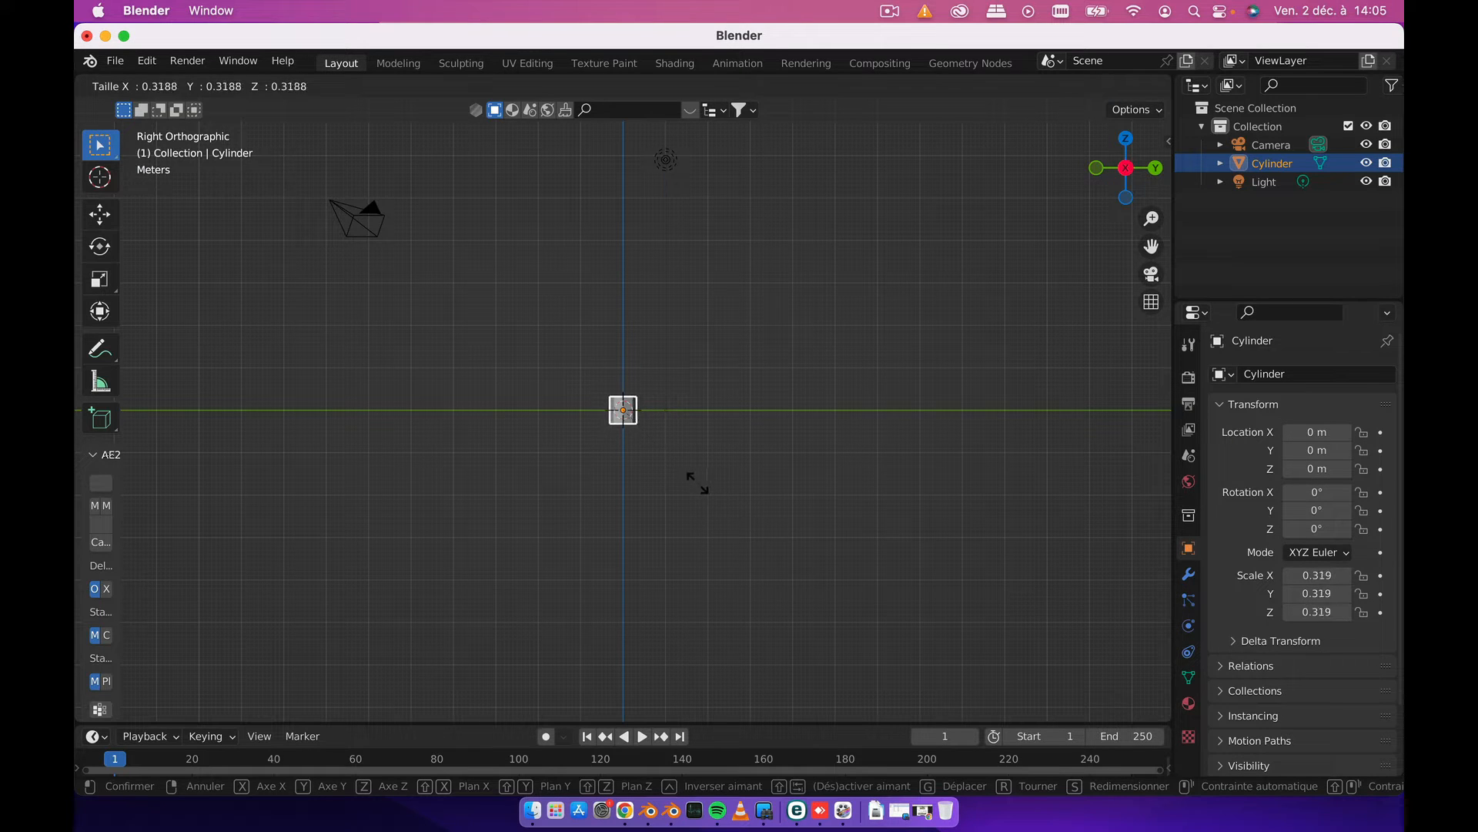
click(678, 467)
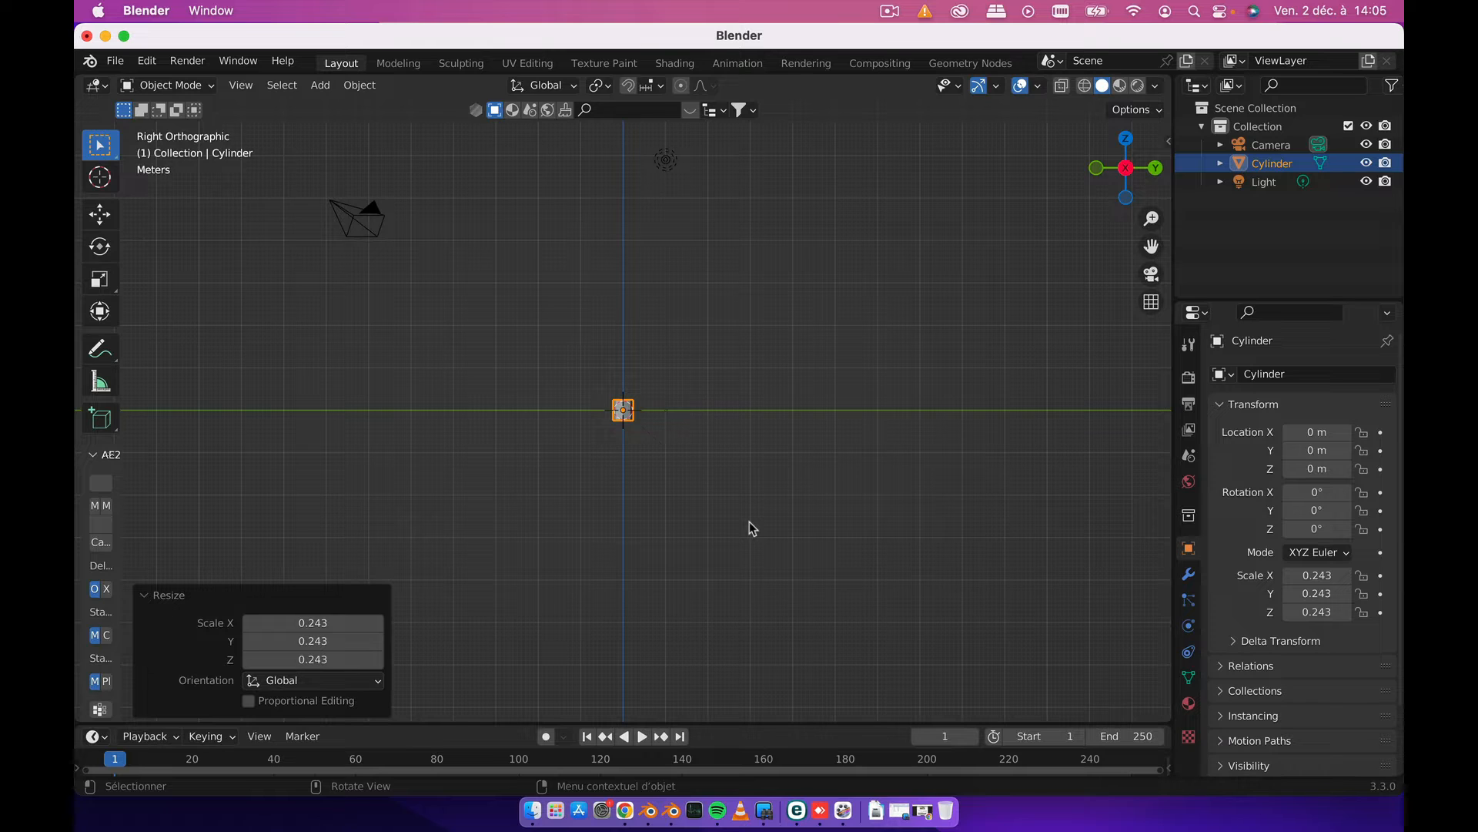
- Stretch the cylinder along the Z axis into a long thin pole with a Z scale of about 34.24
key(s)
key(z)
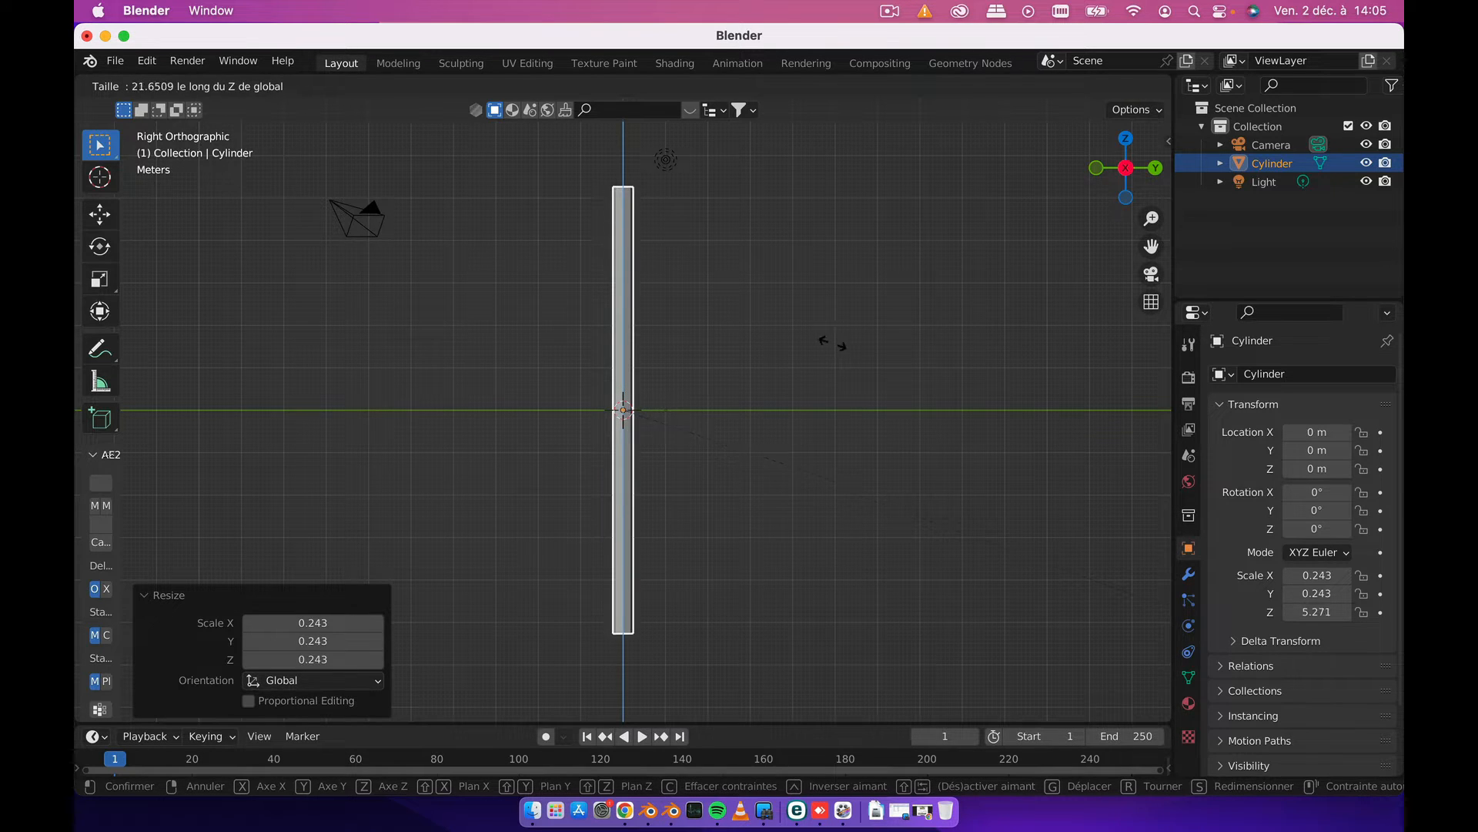
click(120, 509)
scroll(653, 447, down, 8)
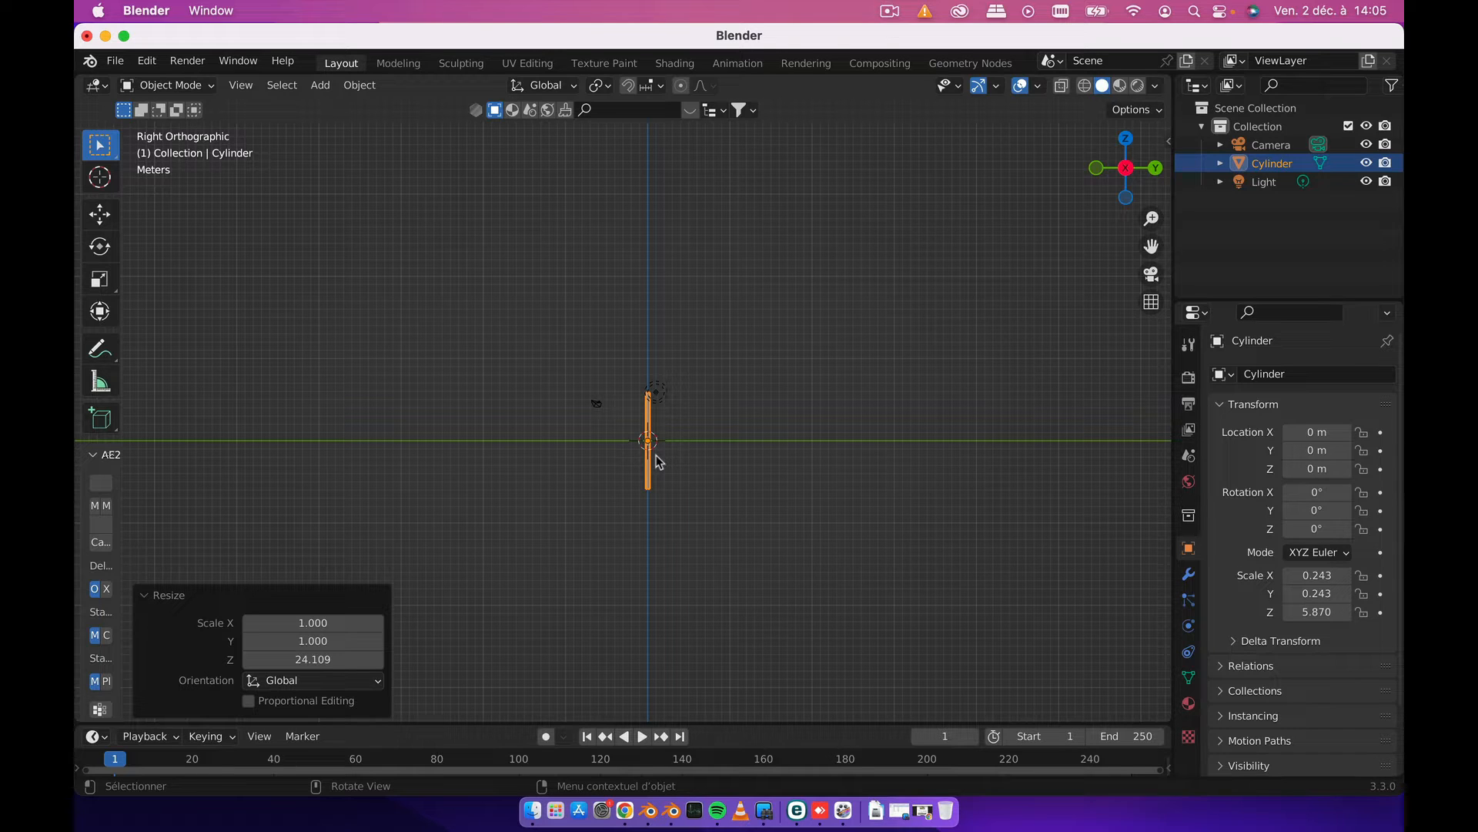
key(s)
key(z)
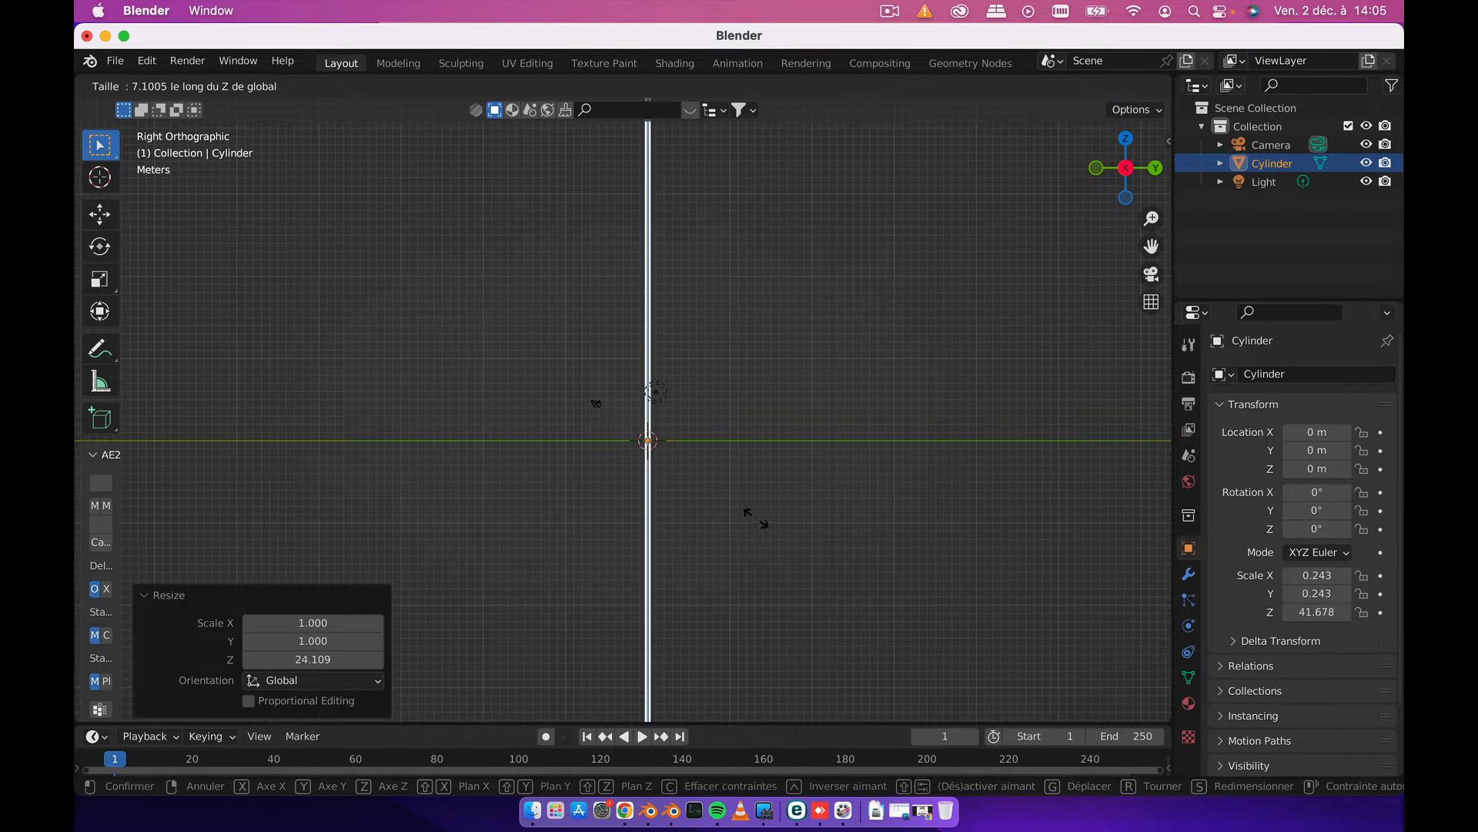
click(714, 520)
- In Edit Mode, move the pole's whole mesh up about 34.39 m along Z, bringing its base near the origin
shift+scroll(709, 516, down, 5)
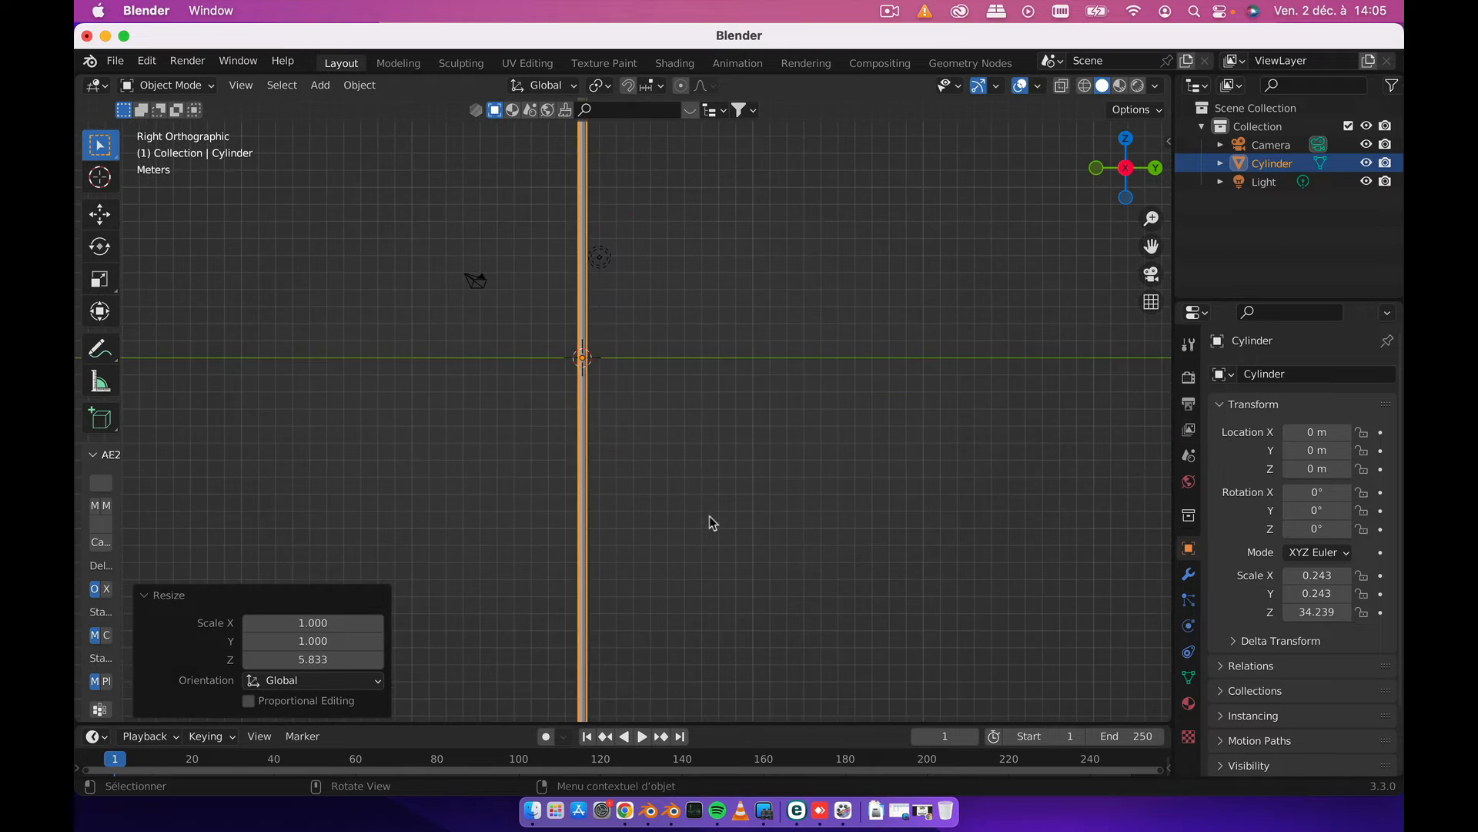
middle_drag(762, 539, 731, 497)
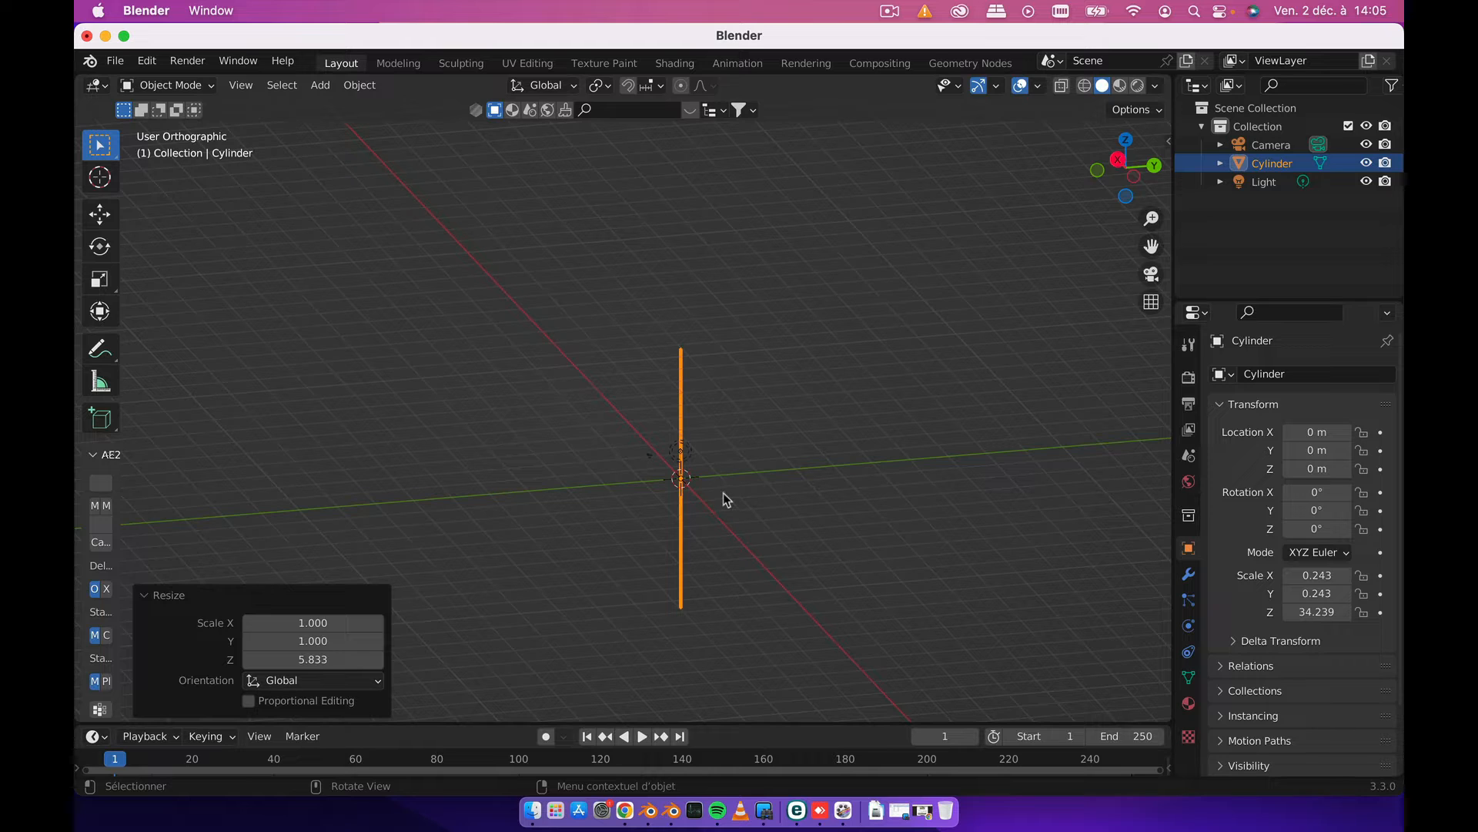
key(KP_3)
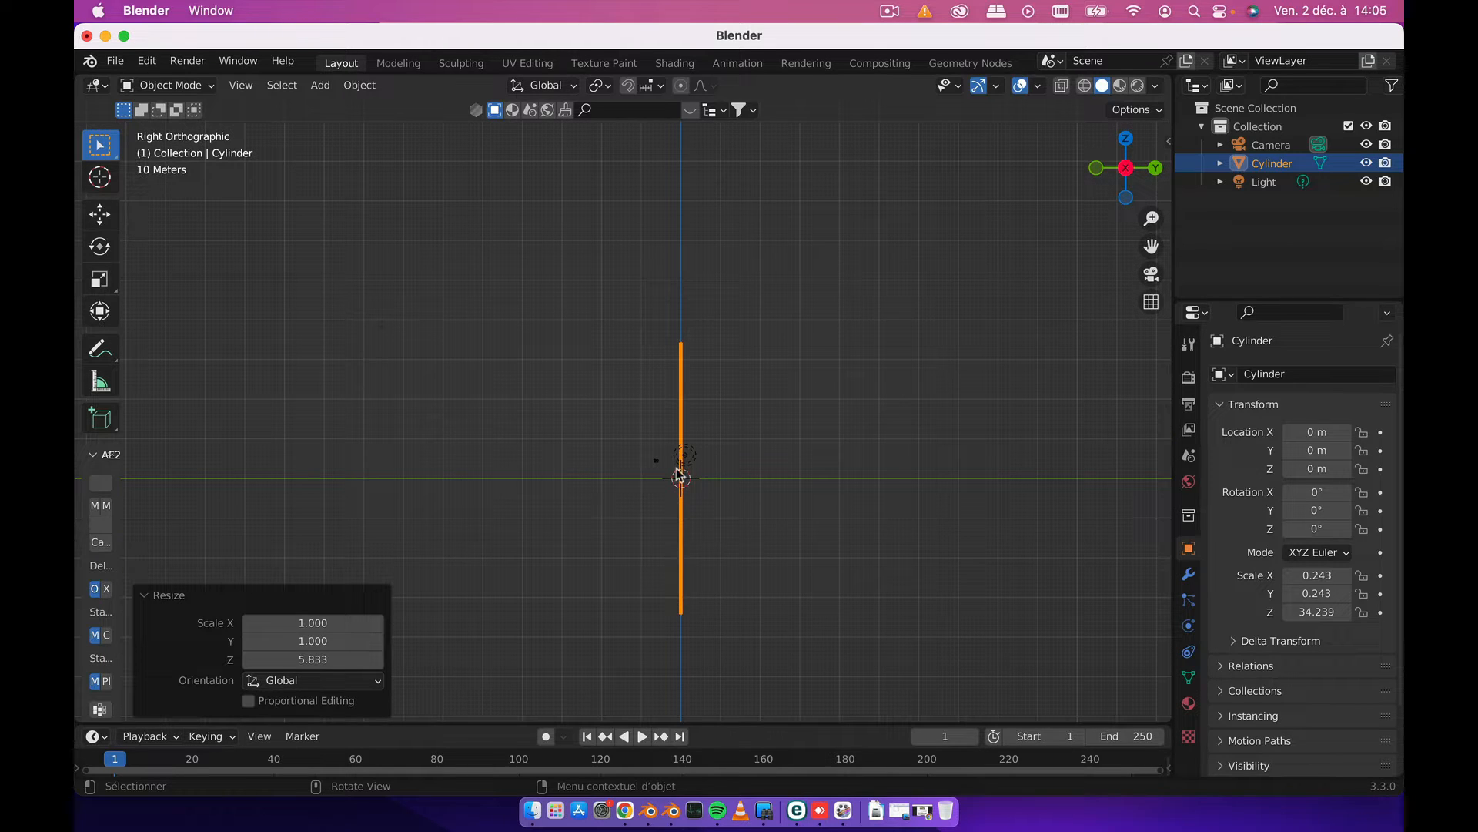
click(199, 85)
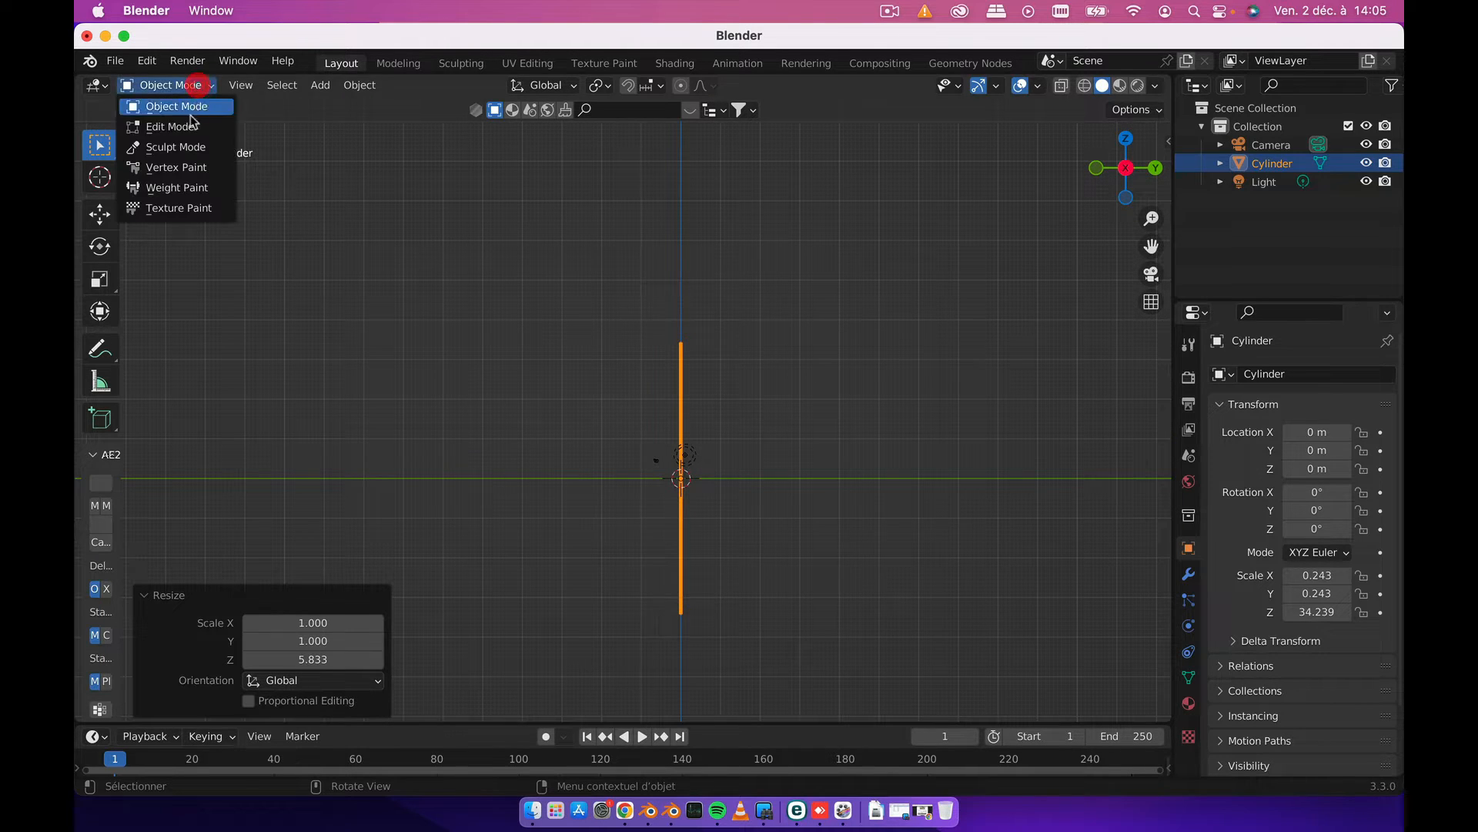
click(192, 126)
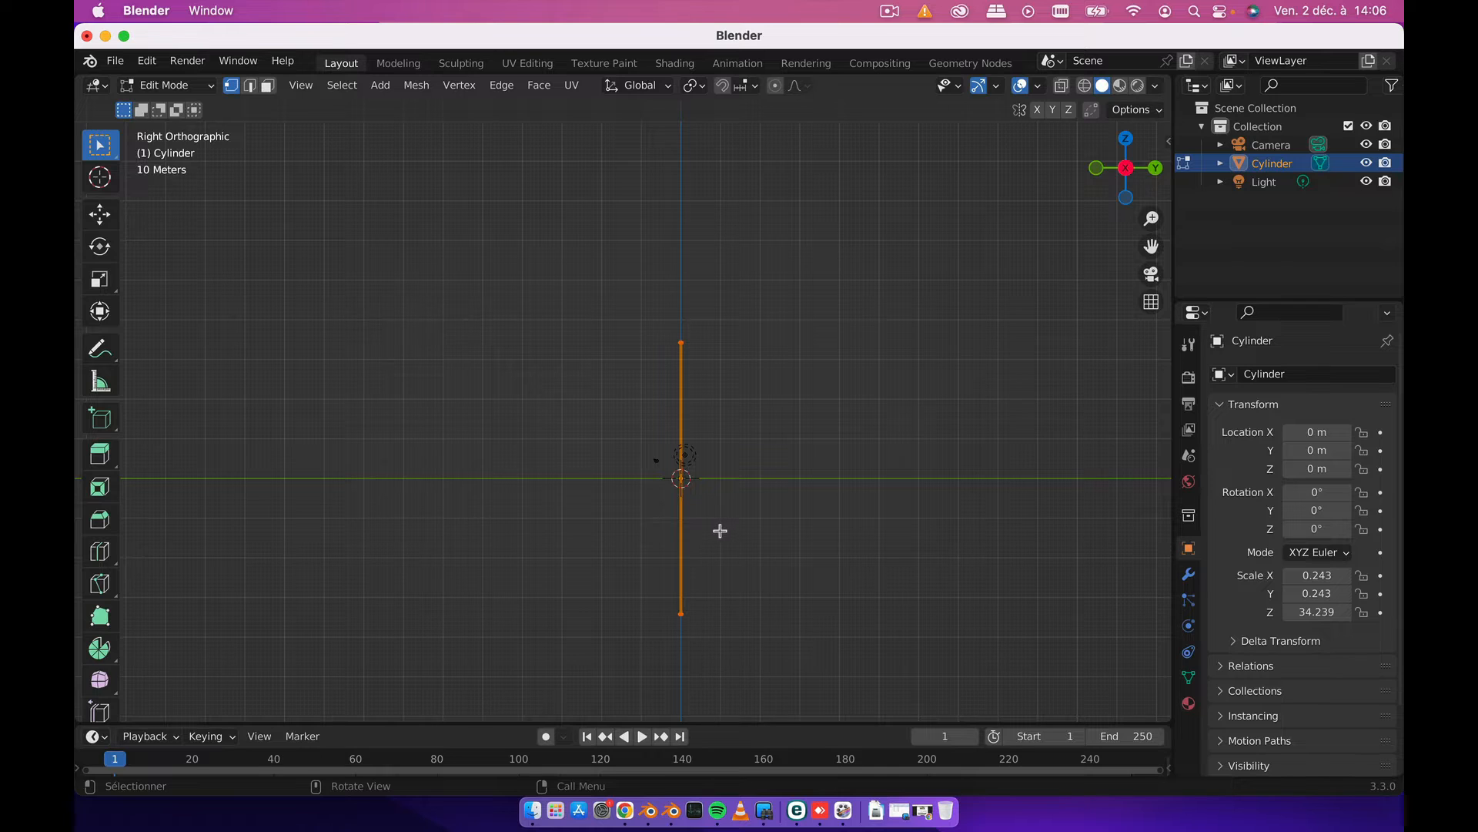
scroll(718, 531, up, 4)
scroll(717, 531, down, 1)
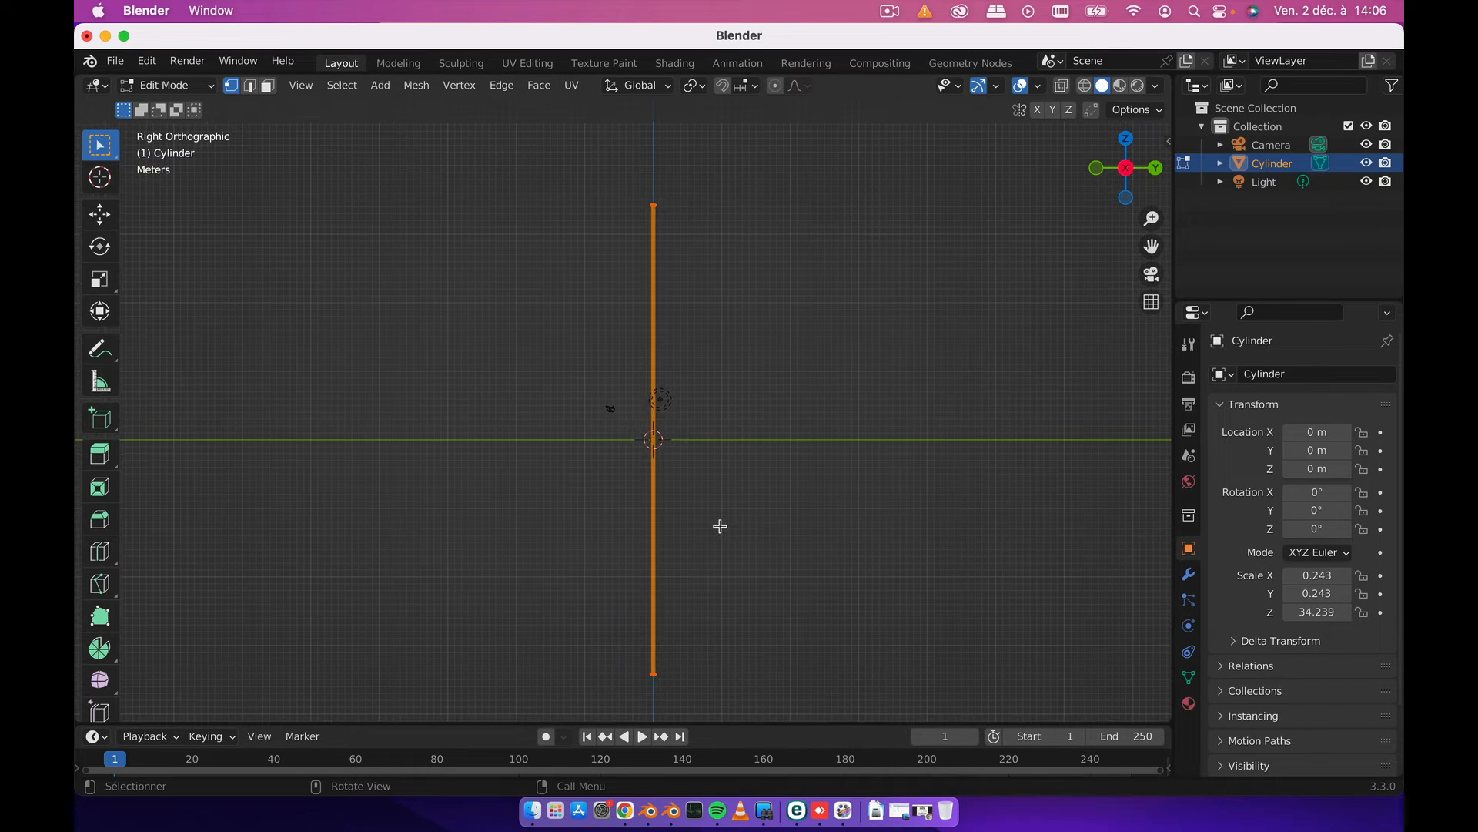
click(749, 537)
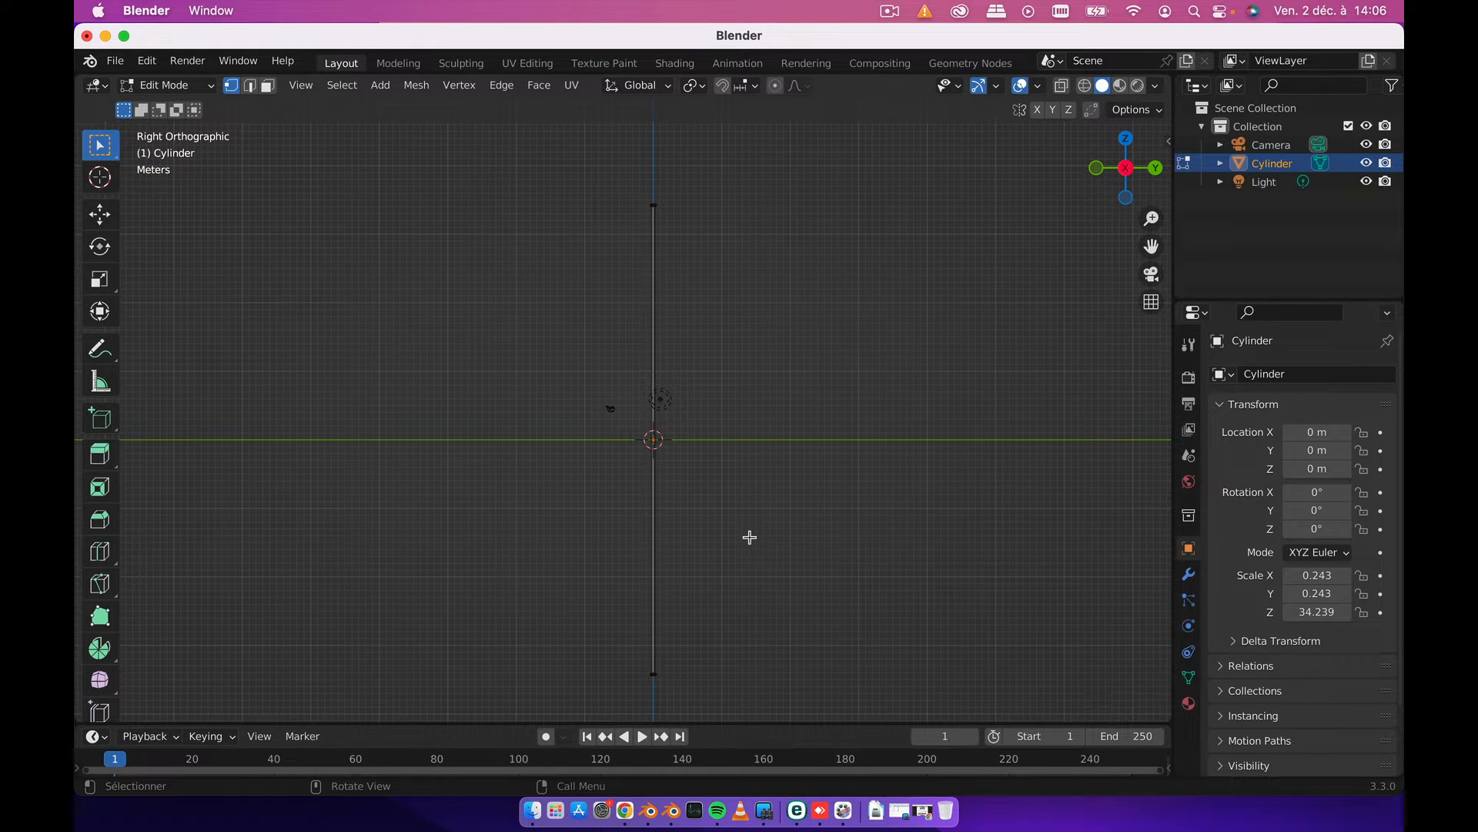
key(a)
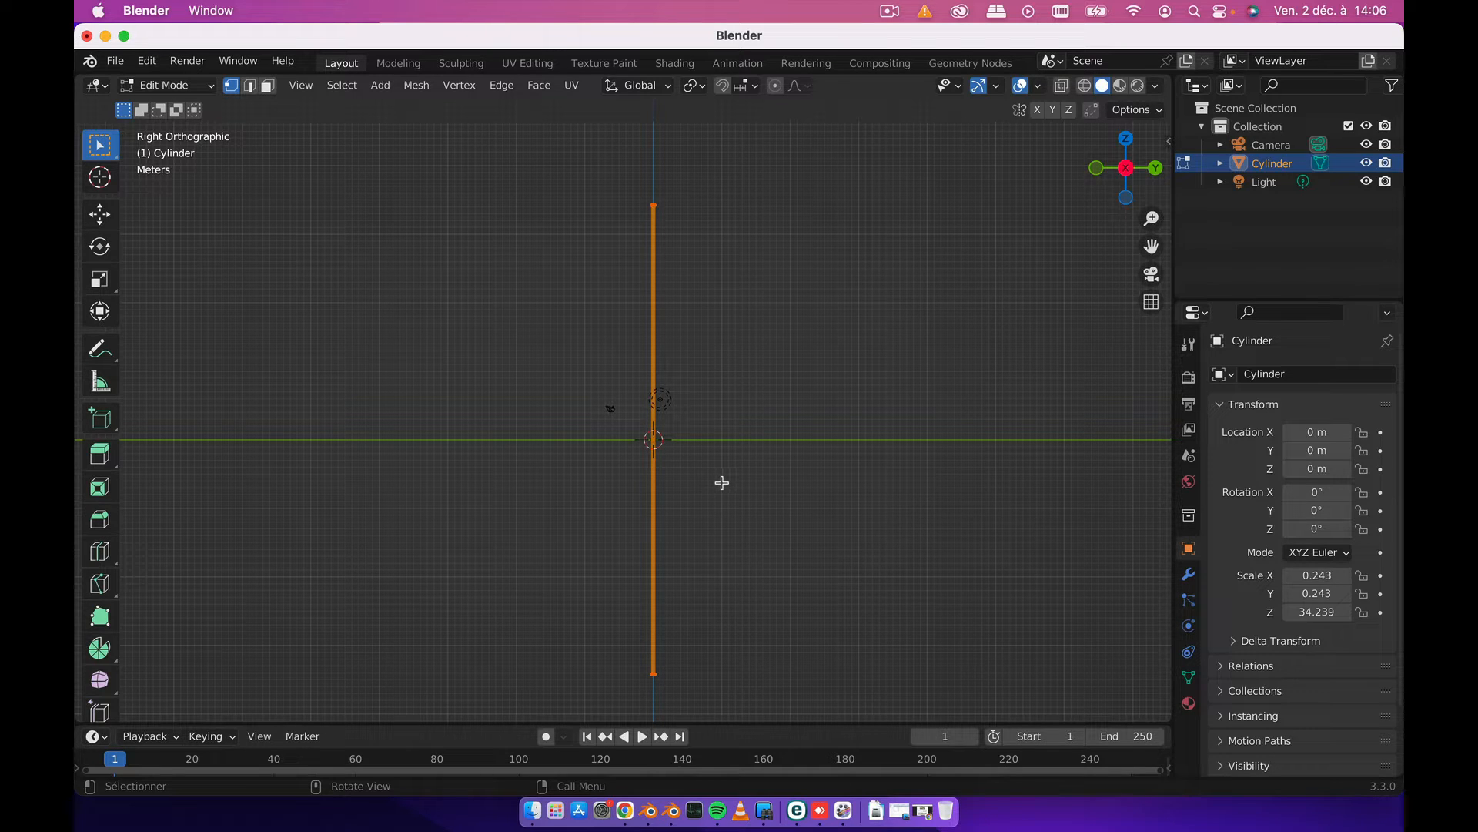
key(g)
key(z)
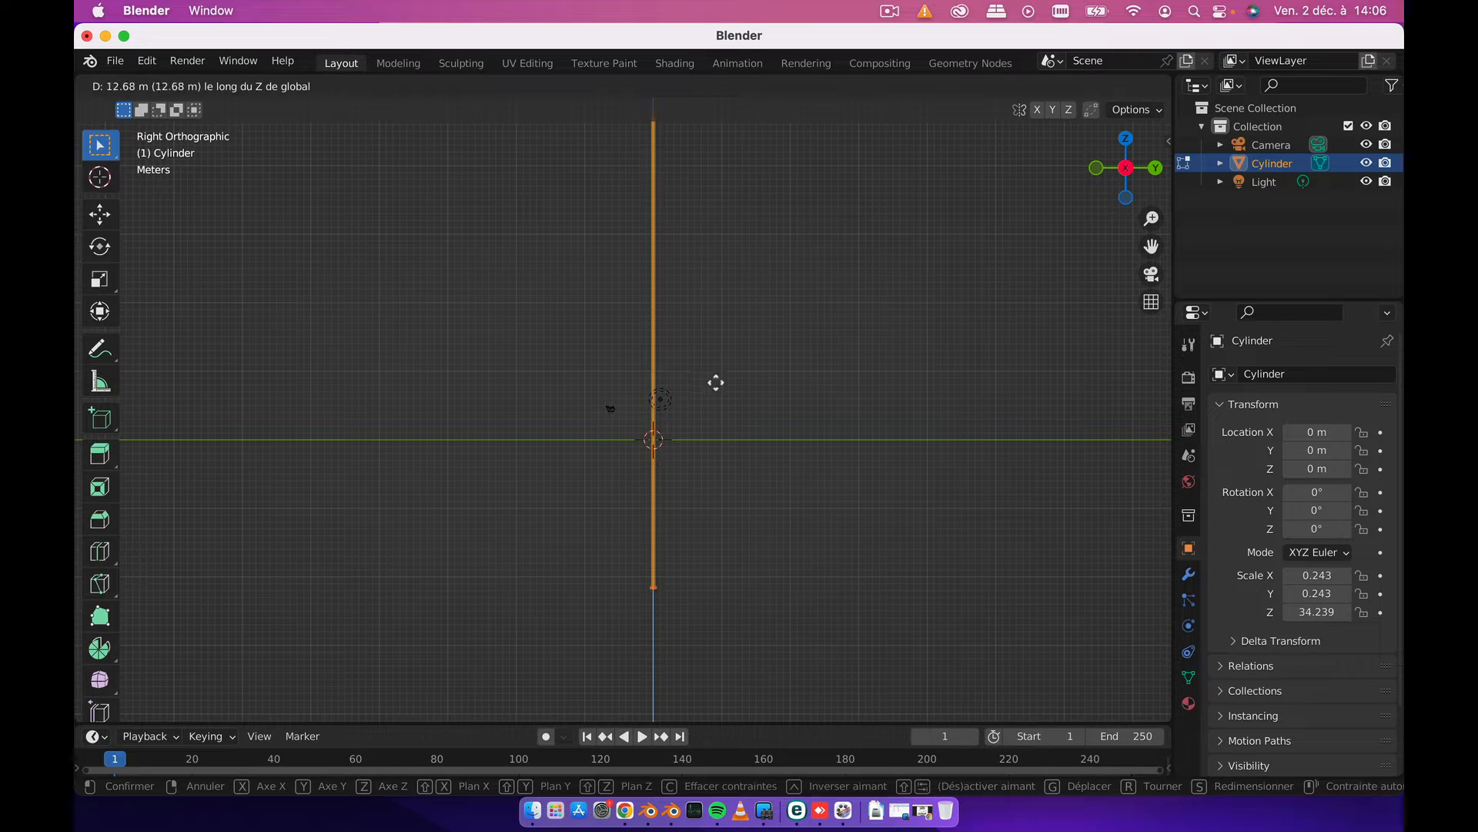
click(693, 247)
- Lower the whole mesh about 0.106 m along Z so the pole's base meets the origin
scroll(650, 451, up, 5)
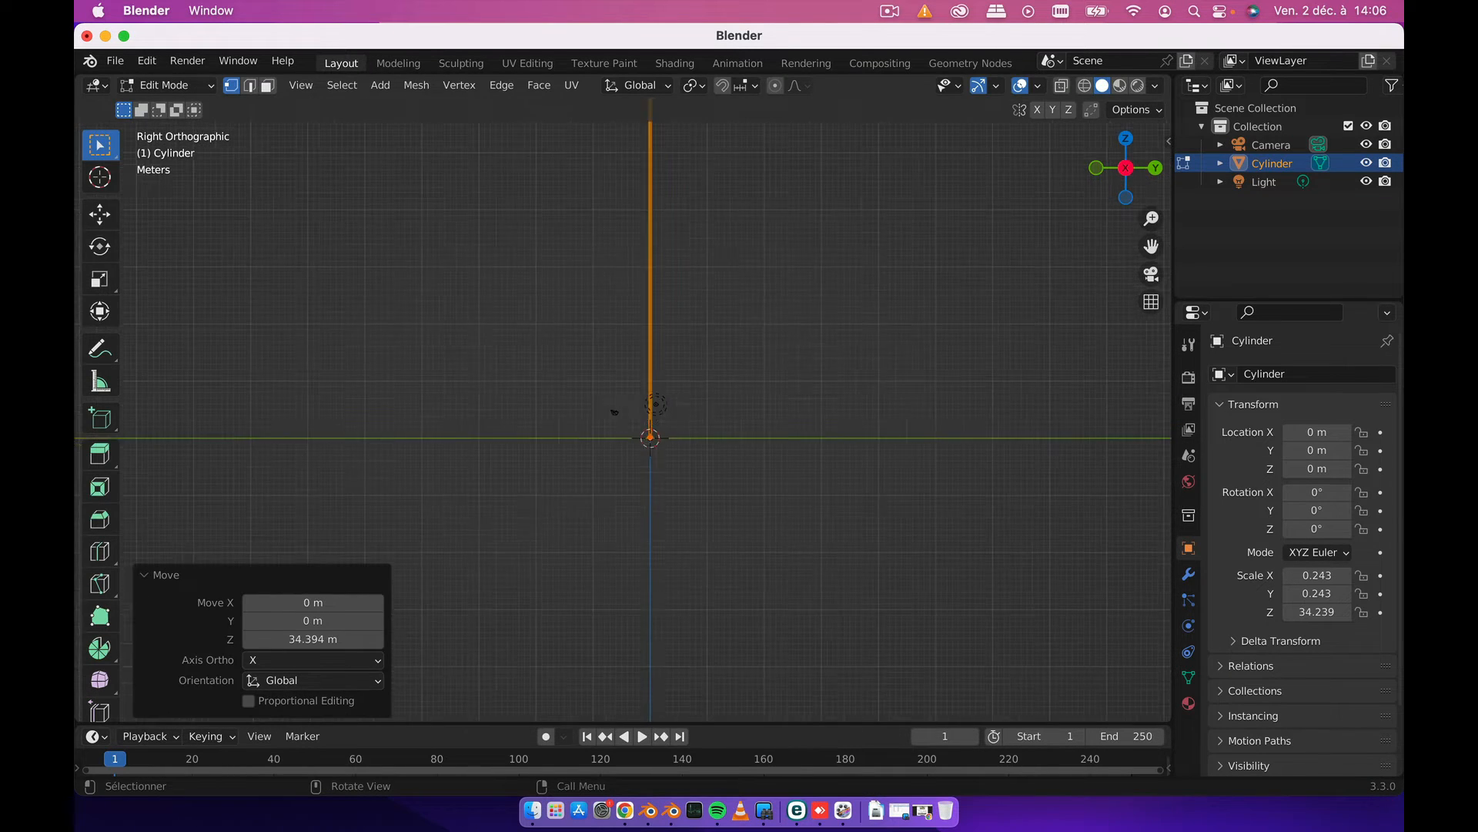
scroll(650, 451, up, 3)
scroll(640, 354, down, 2)
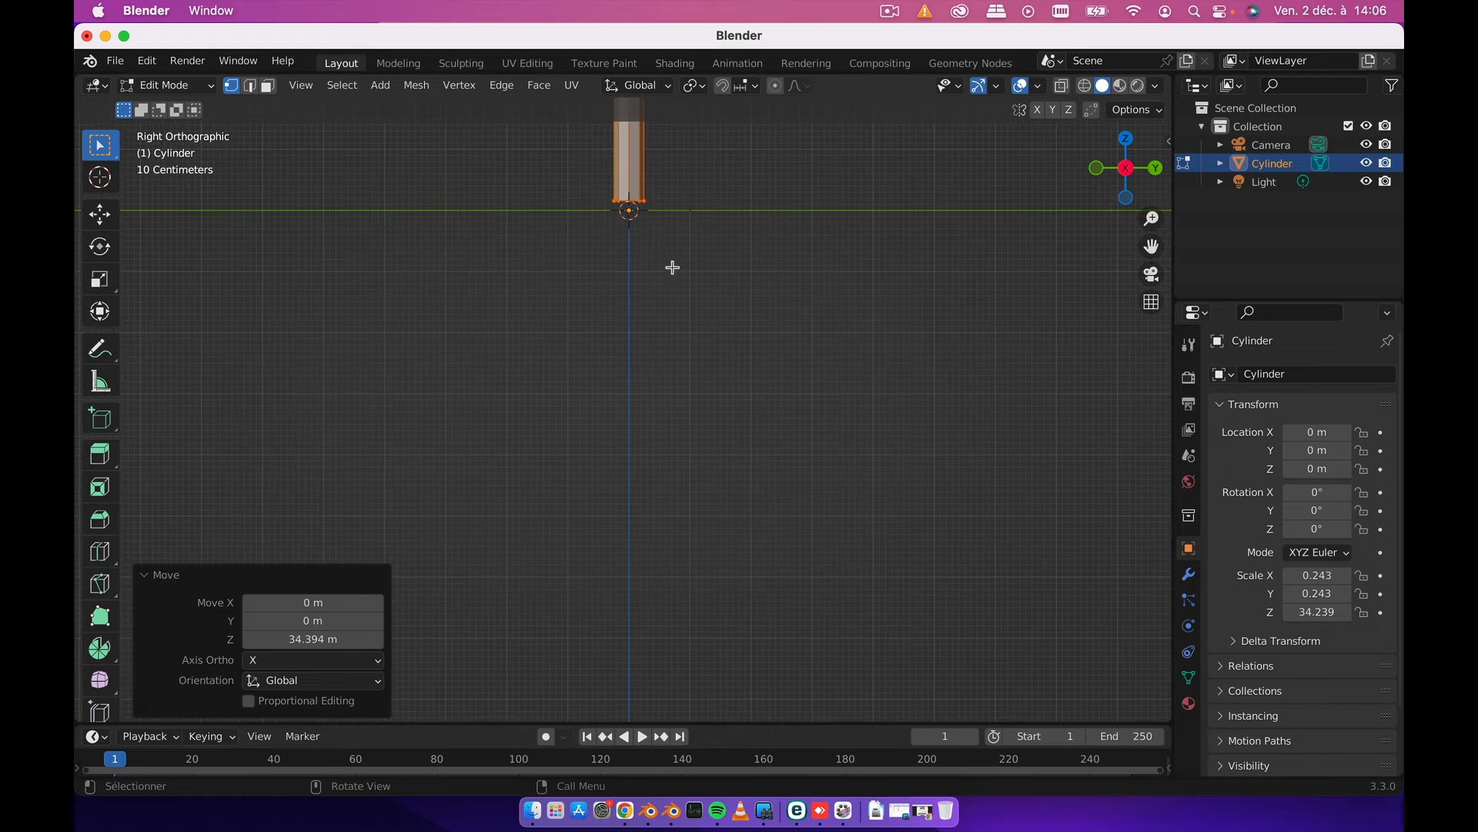
shift+middle_drag(673, 267, 592, 449)
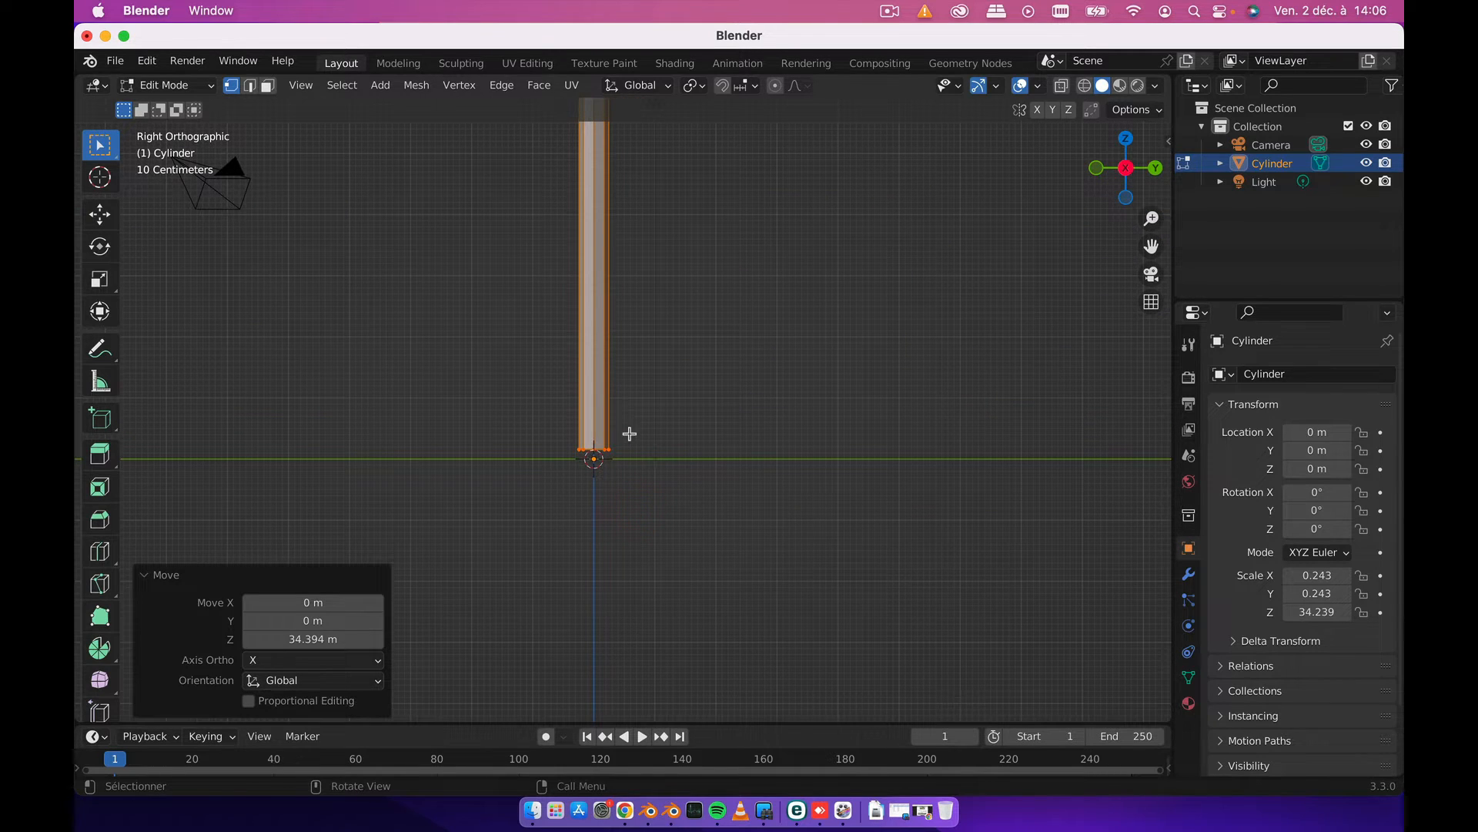
key(g)
key(z)
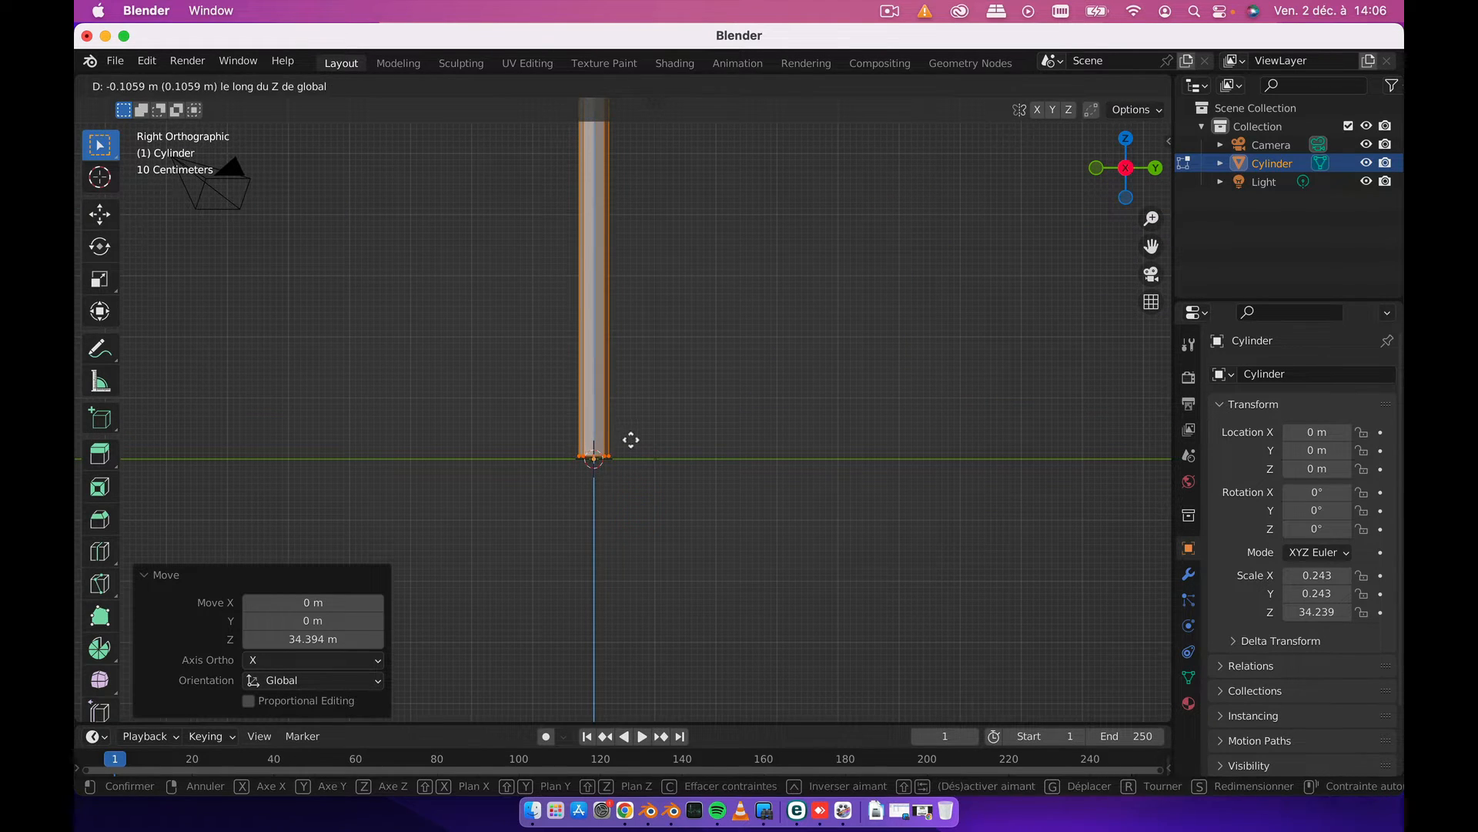
click(631, 439)
- Add 23 loop cuts along the pole's length, slide them with a factor of about -0.429, and deselect the mesh
scroll(658, 502, down, 6)
scroll(656, 502, down, 4)
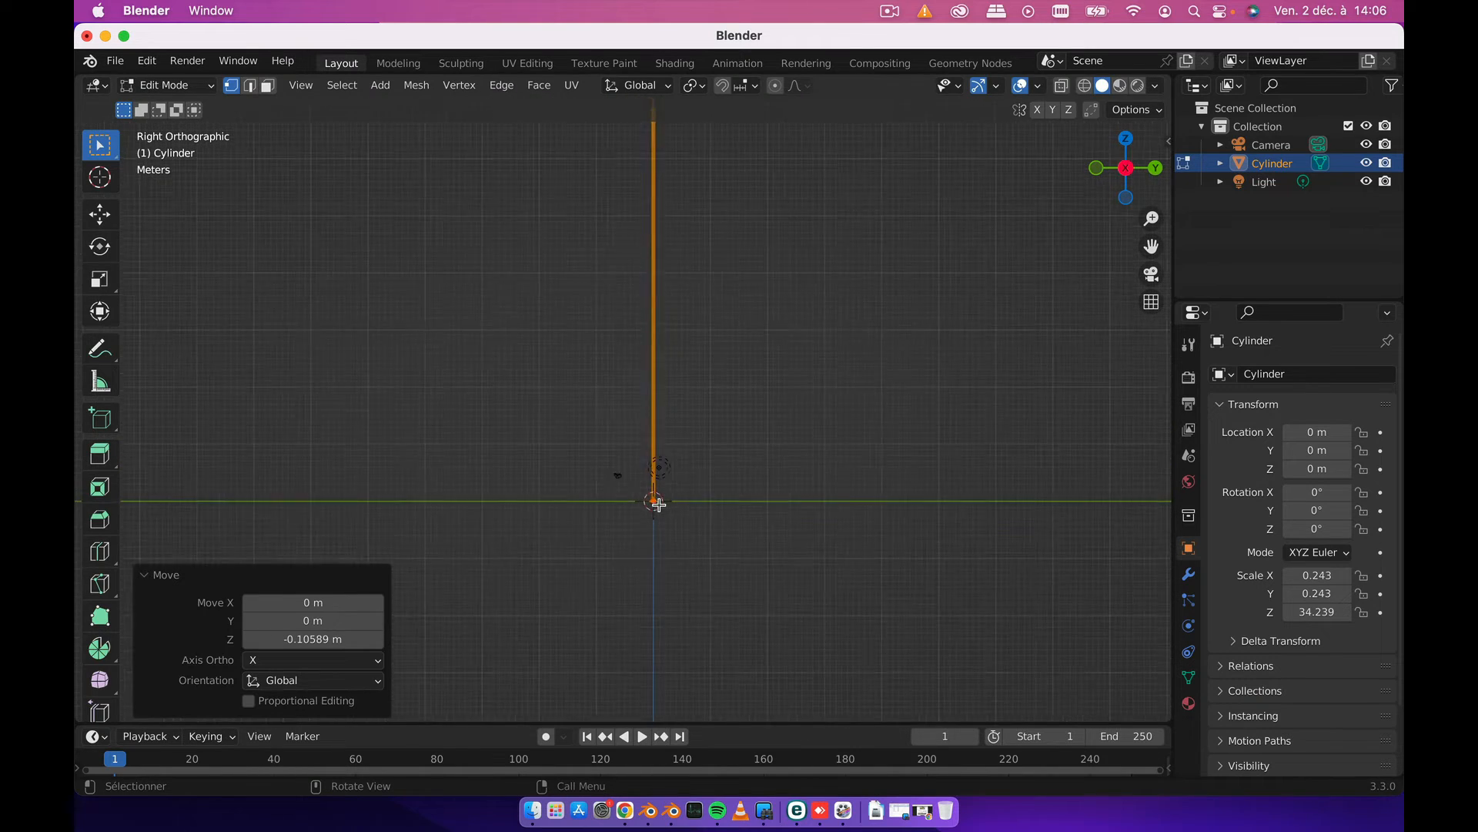
scroll(743, 415, up, 3)
shift+middle_drag(750, 386, 729, 469)
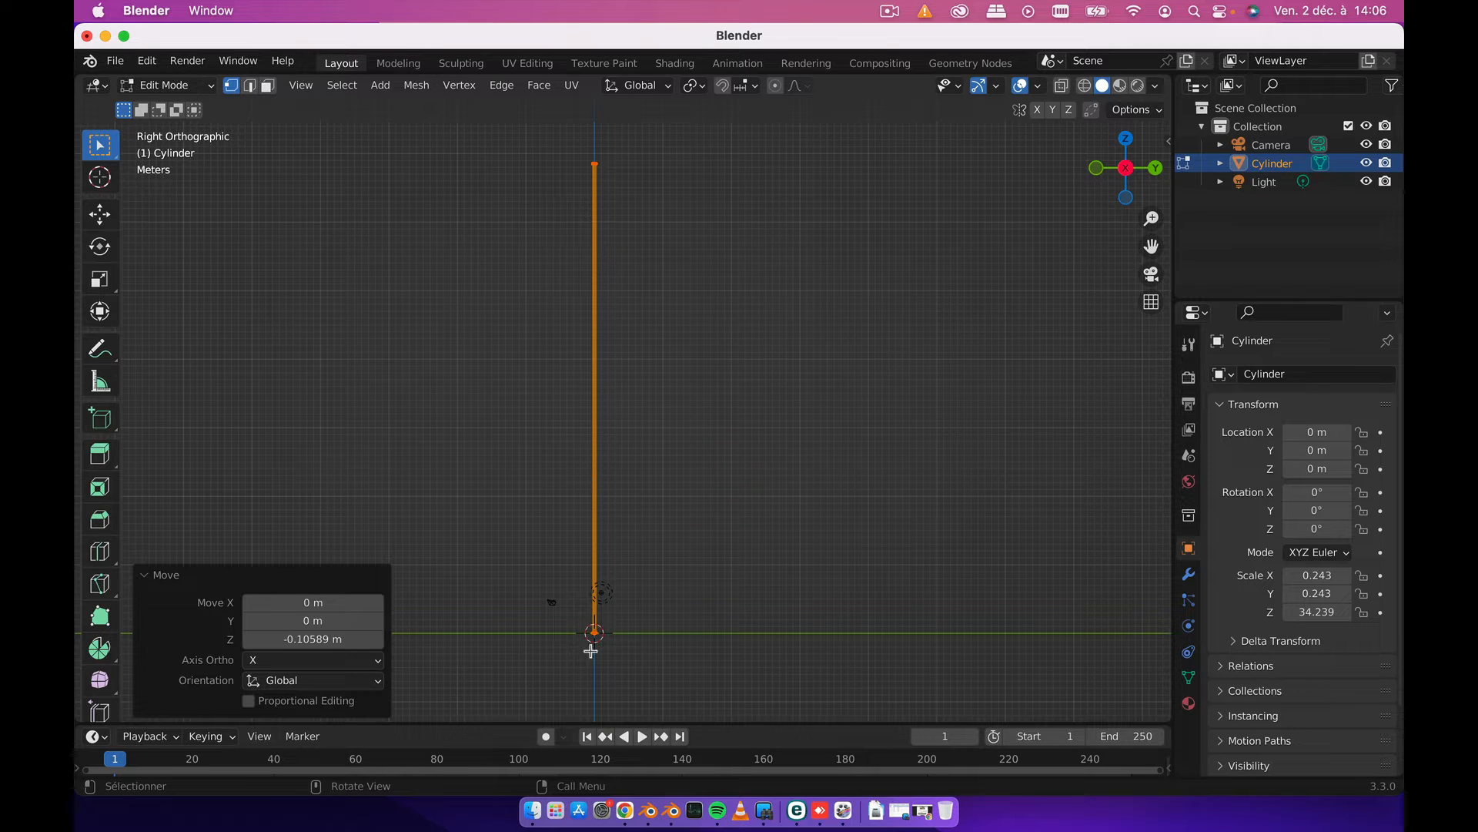
scroll(594, 400, up, 2)
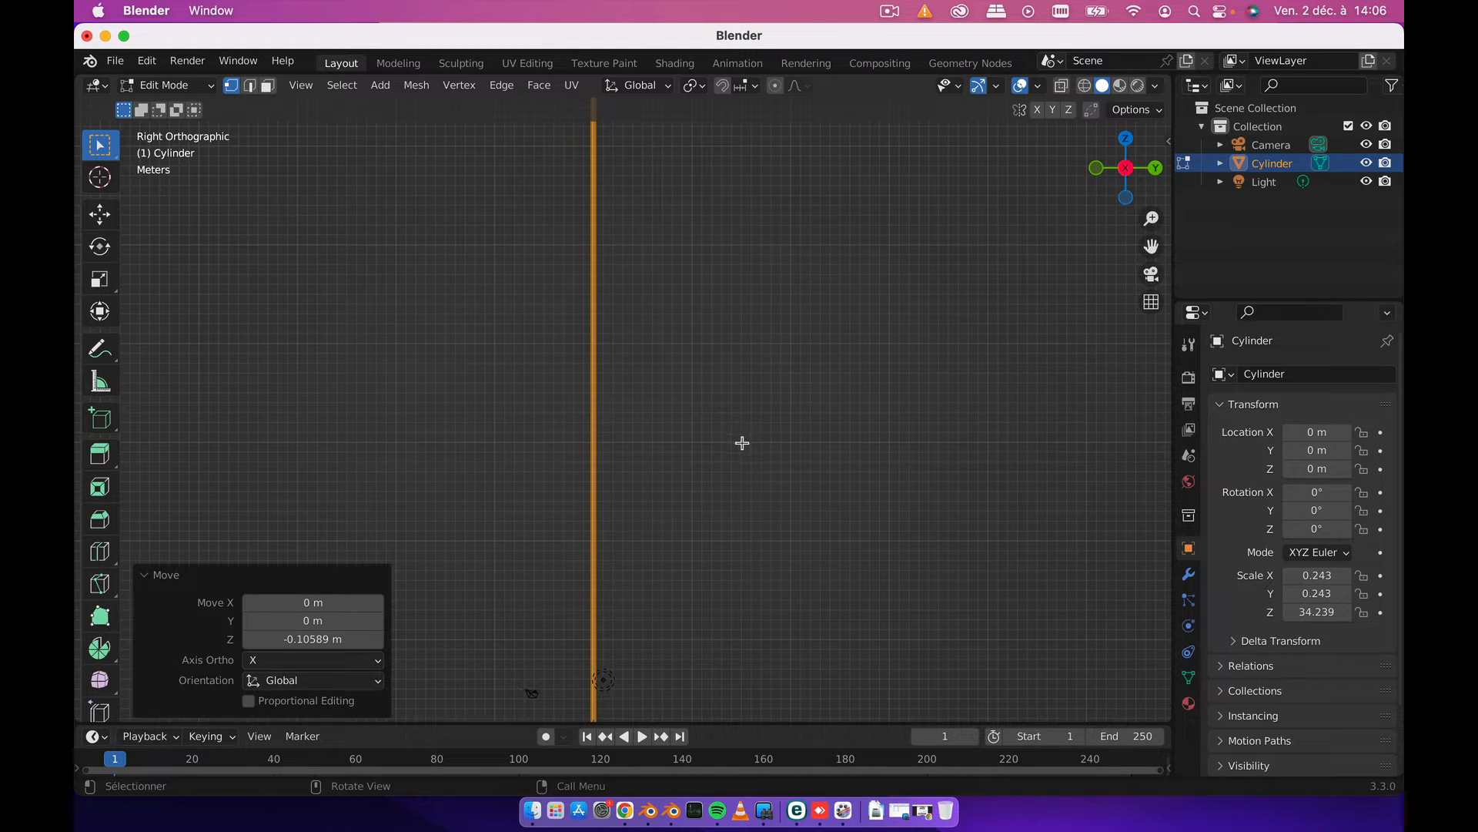
scroll(681, 489, down, 5)
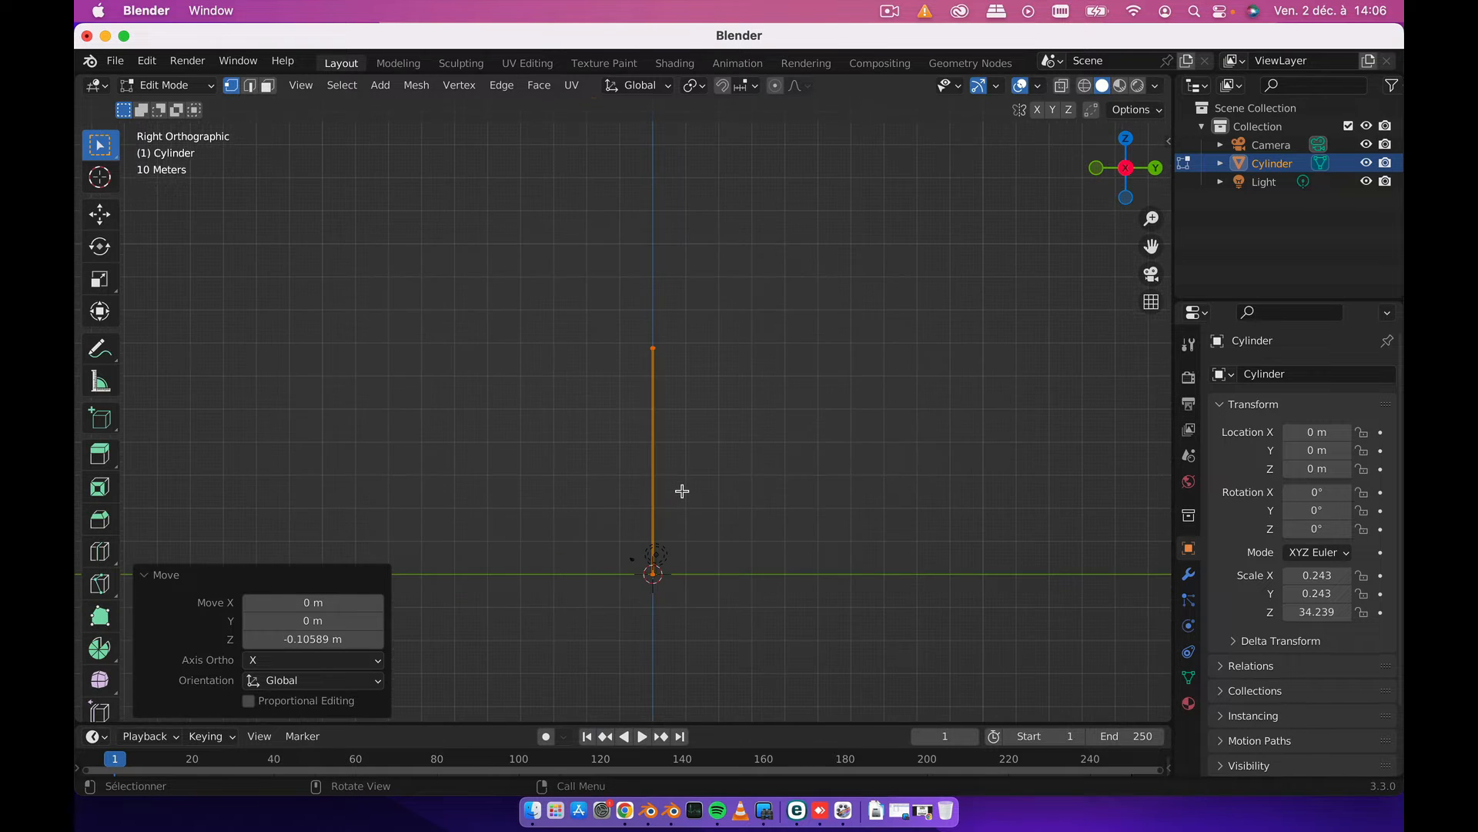
scroll(682, 490, up, 4)
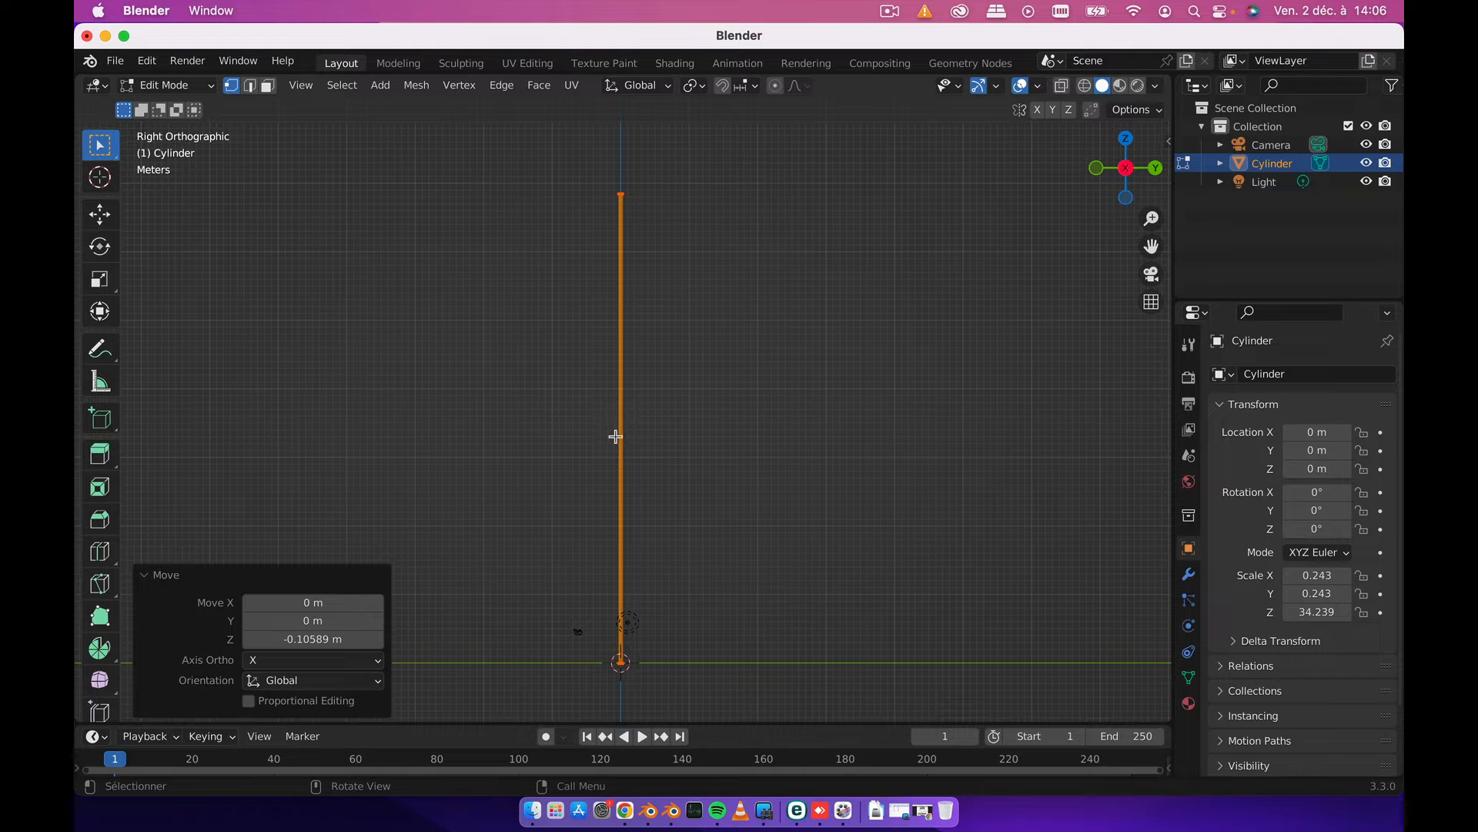
key(ctrl)
key(ctrl+r)
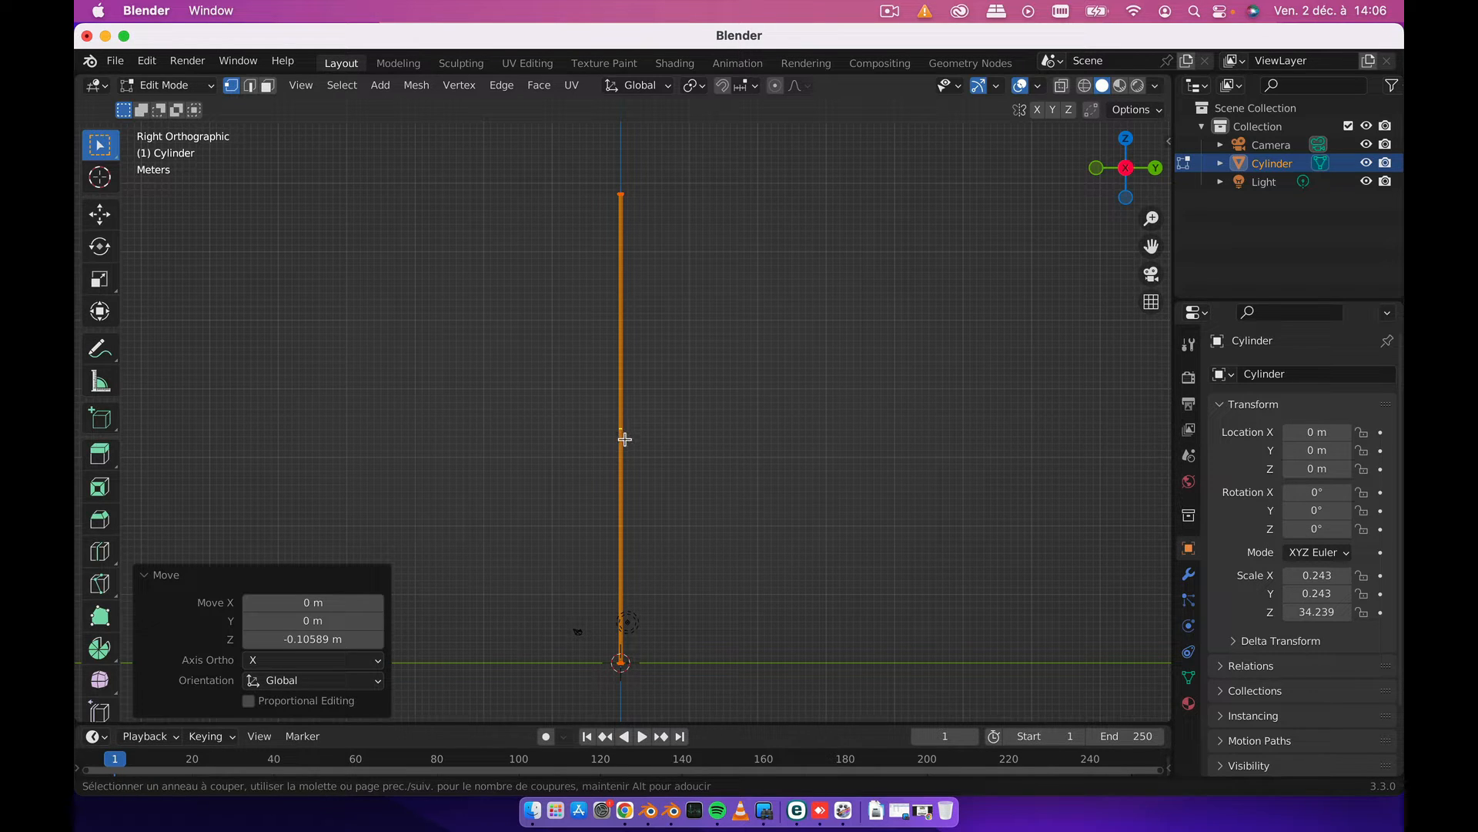
scroll(624, 439, up, 5)
scroll(625, 439, up, 5)
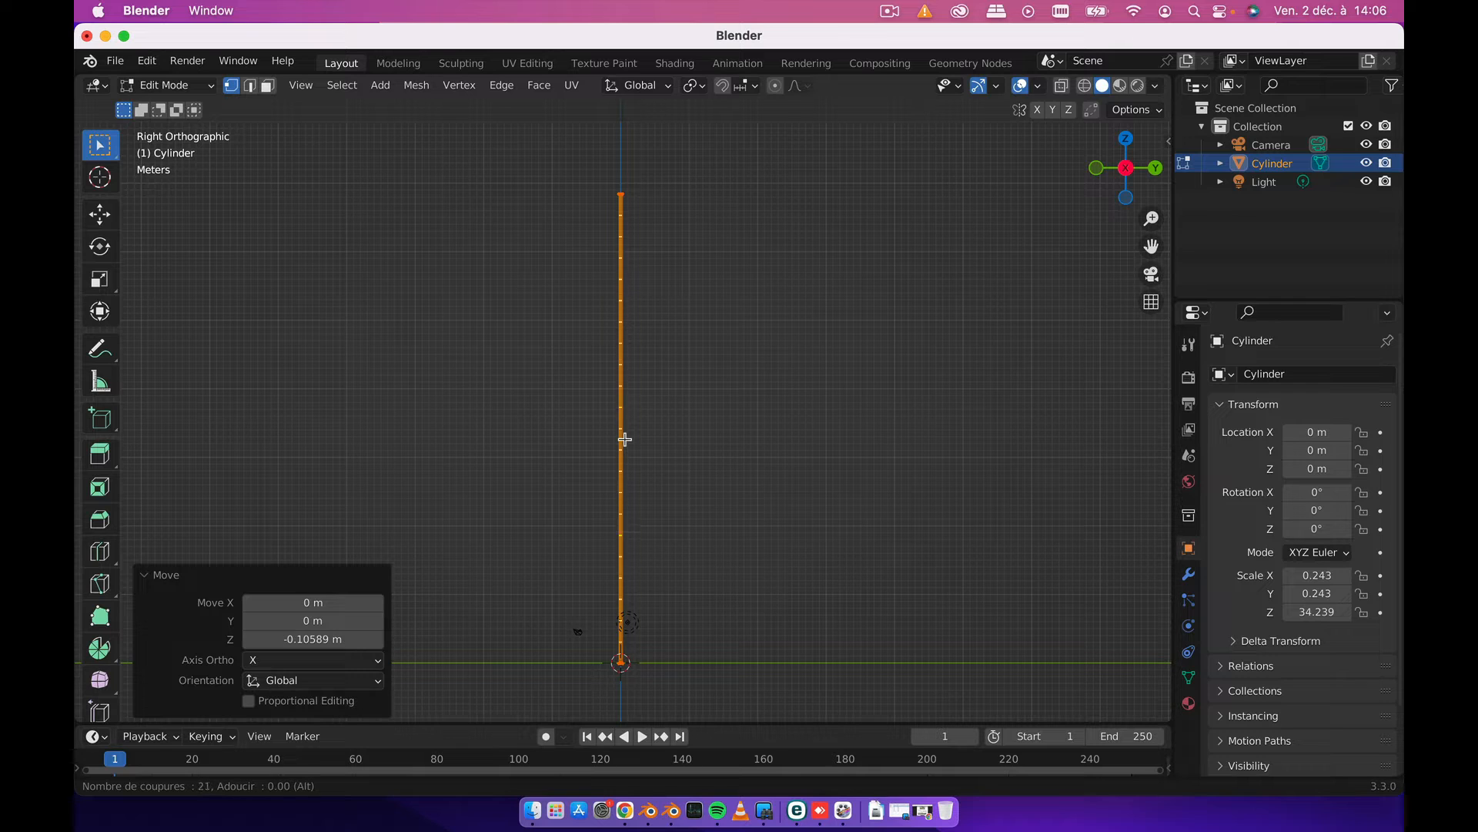
scroll(624, 439, up, 1)
click(634, 435)
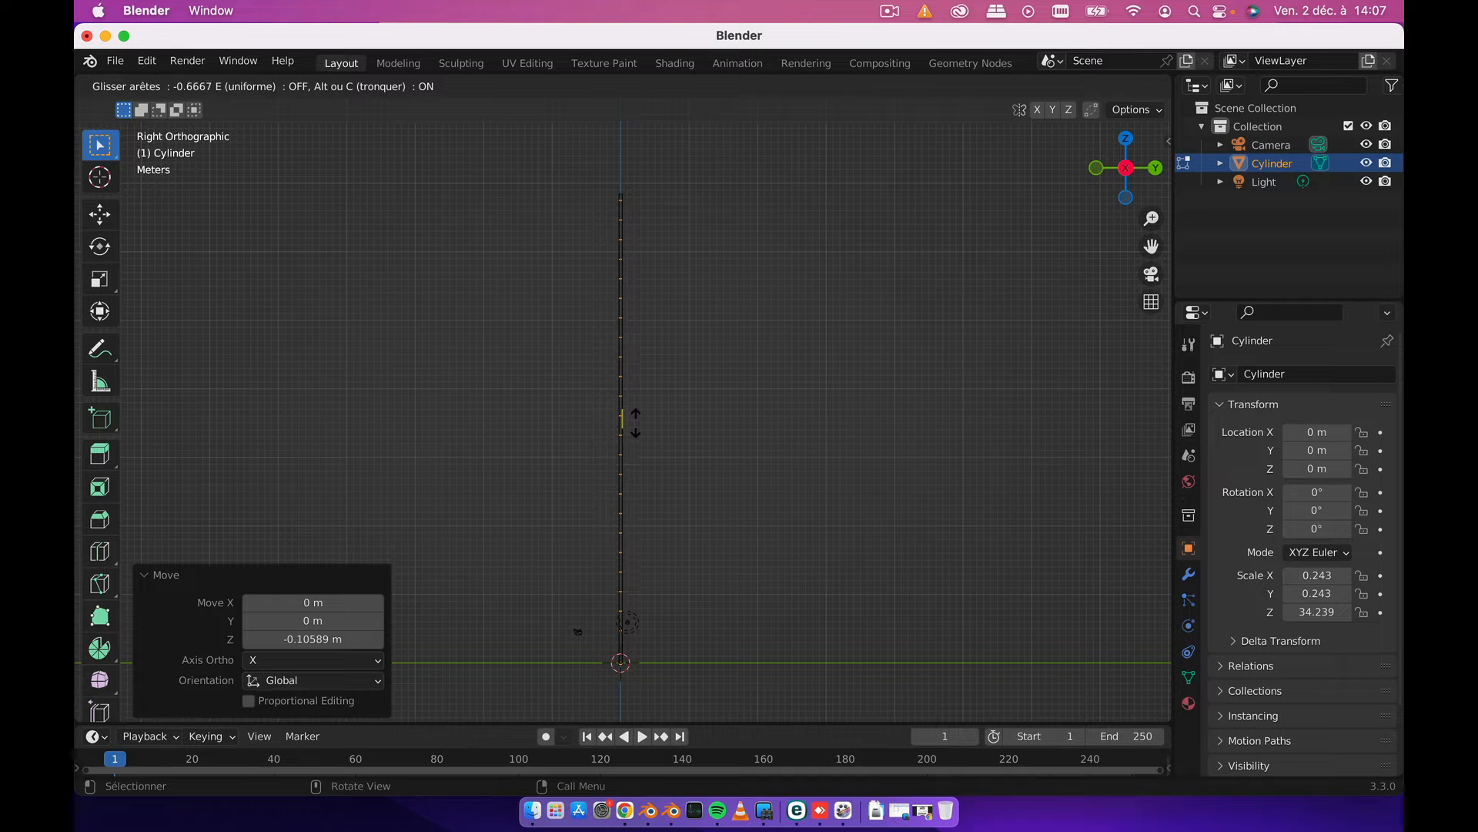
click(633, 423)
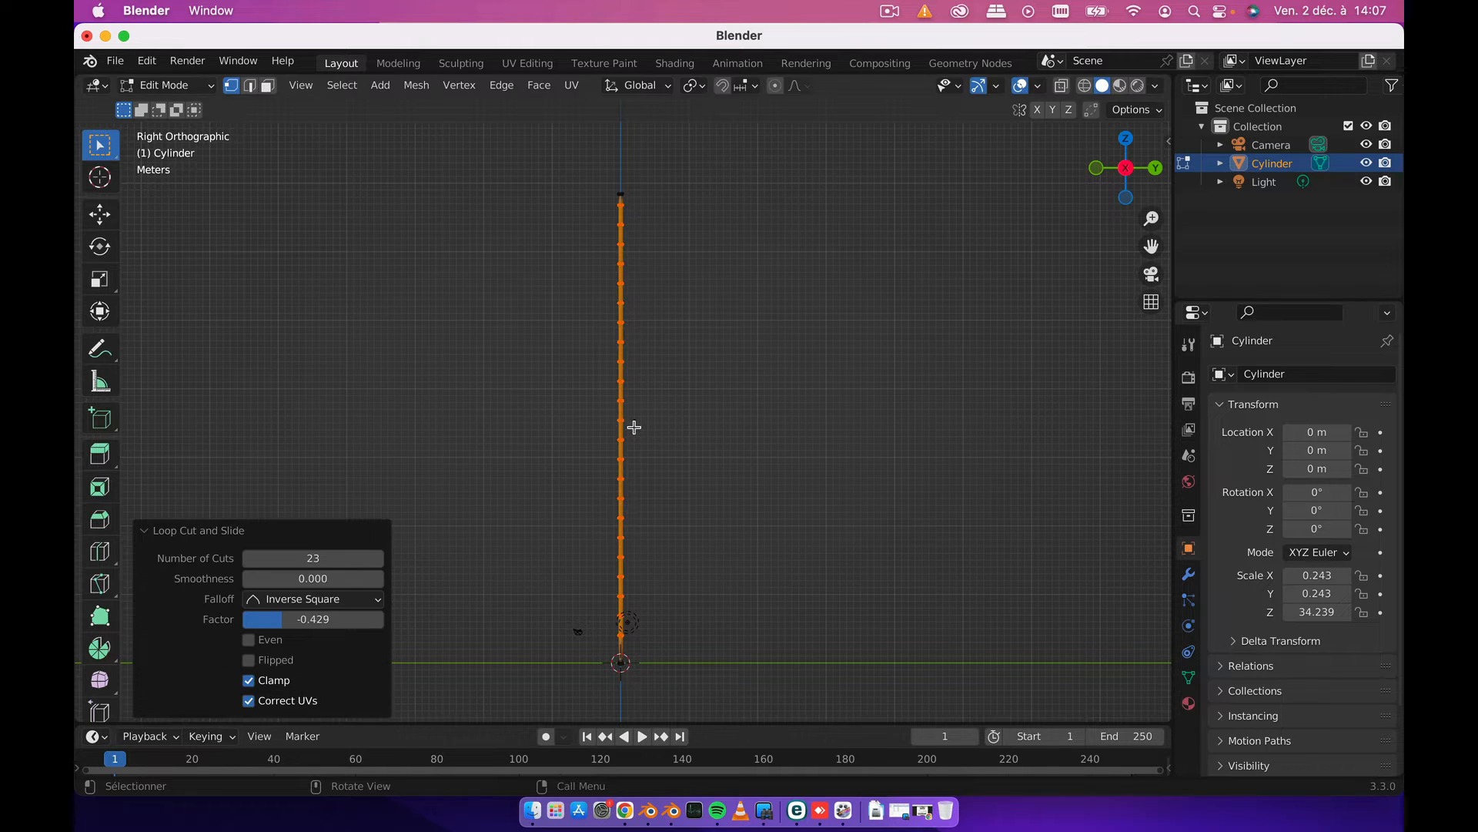
click(693, 475)
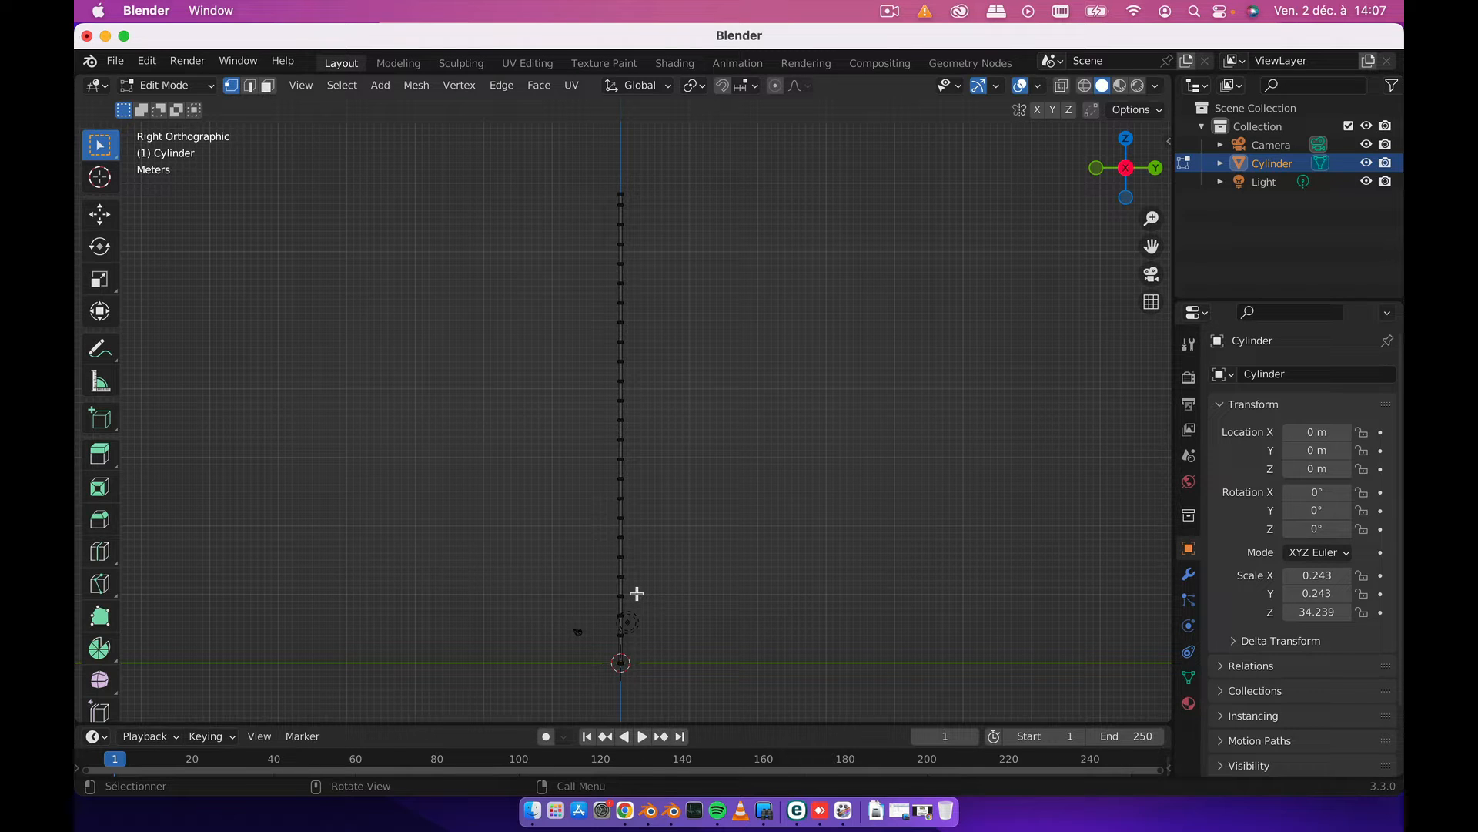
- Return to Object Mode and add a Bezier curve at the world origin
key(Tab)
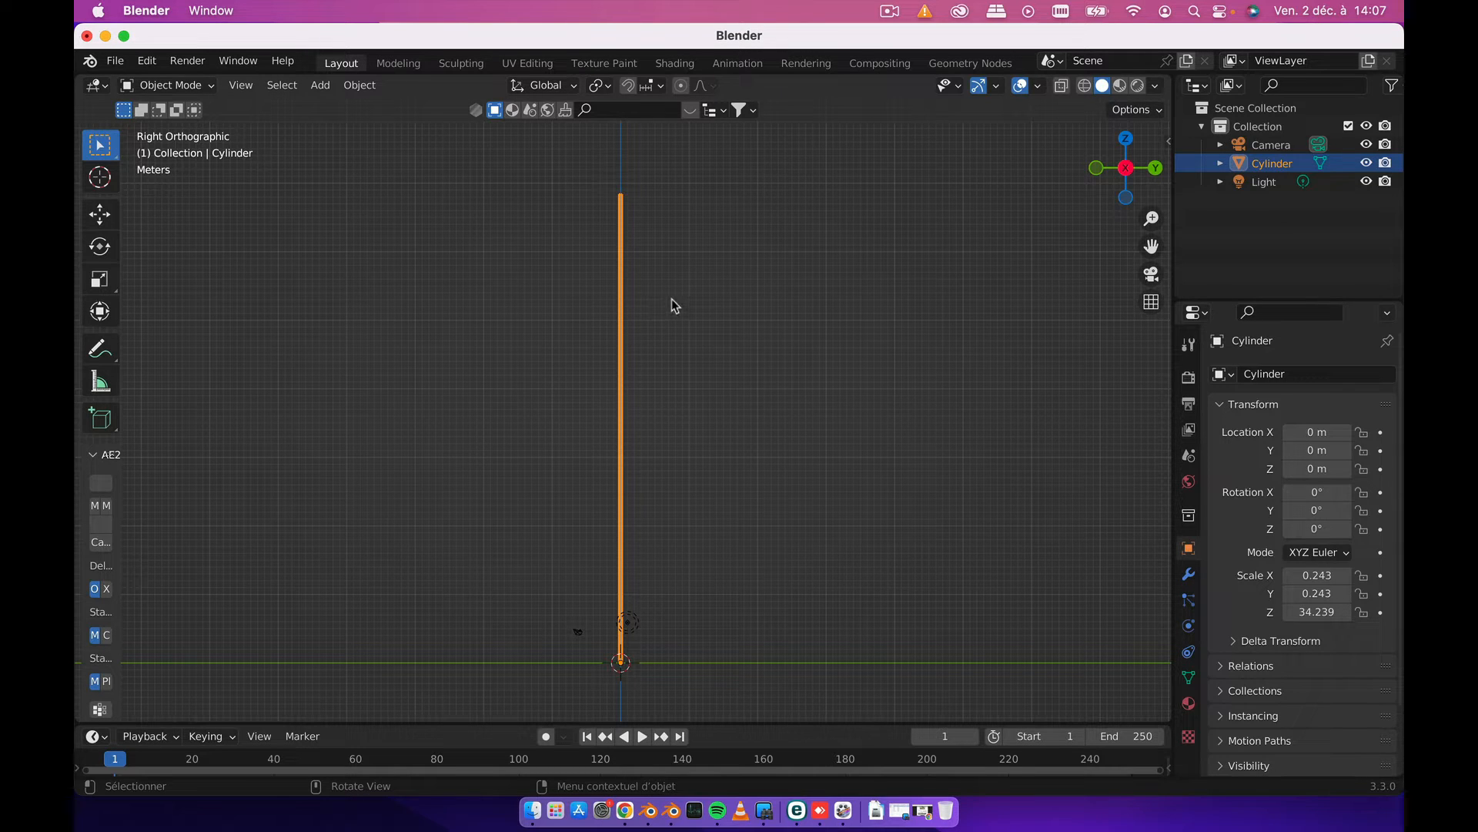
key(shift+a)
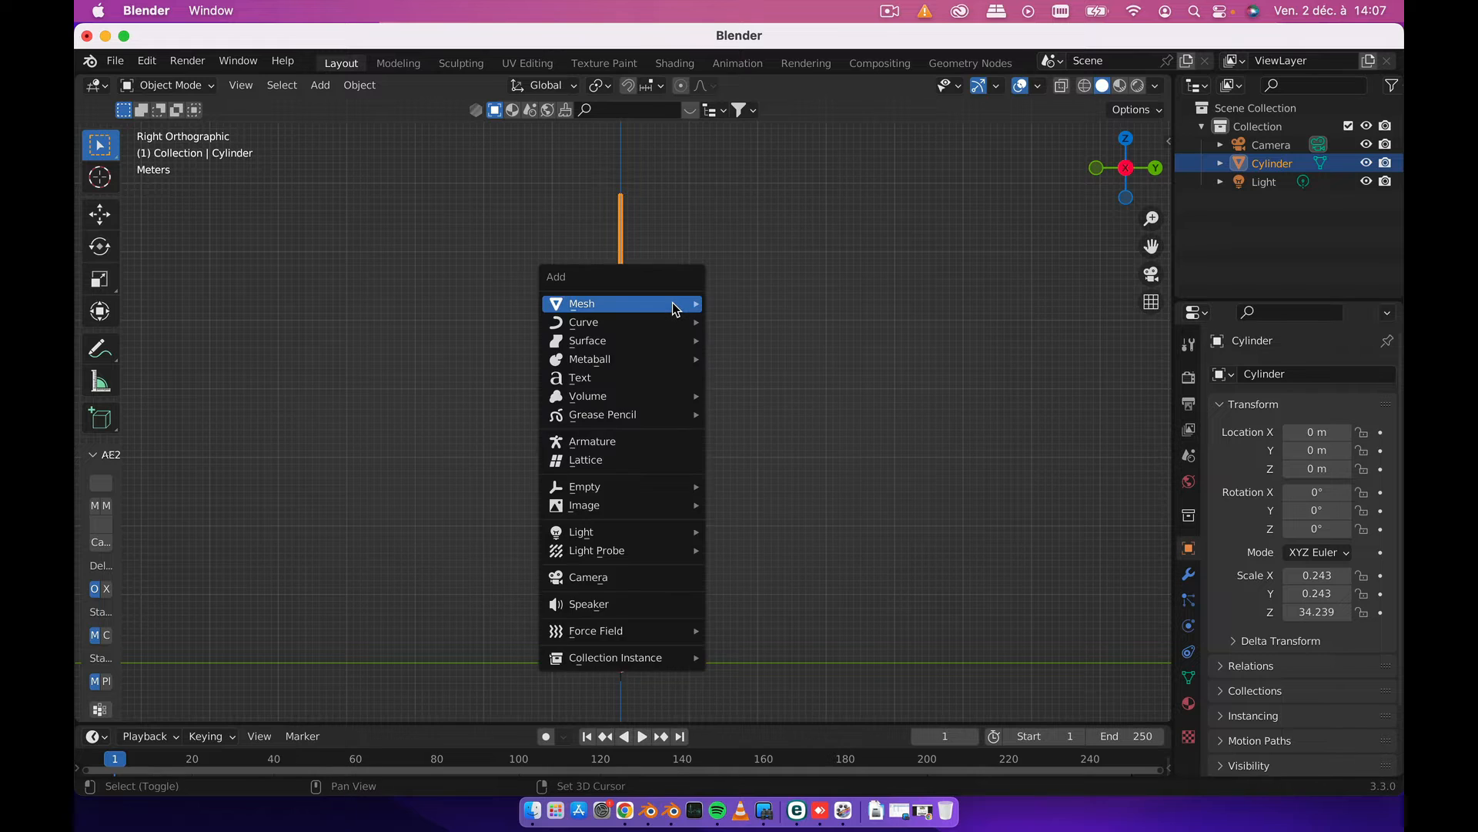
mouse_move(596, 324)
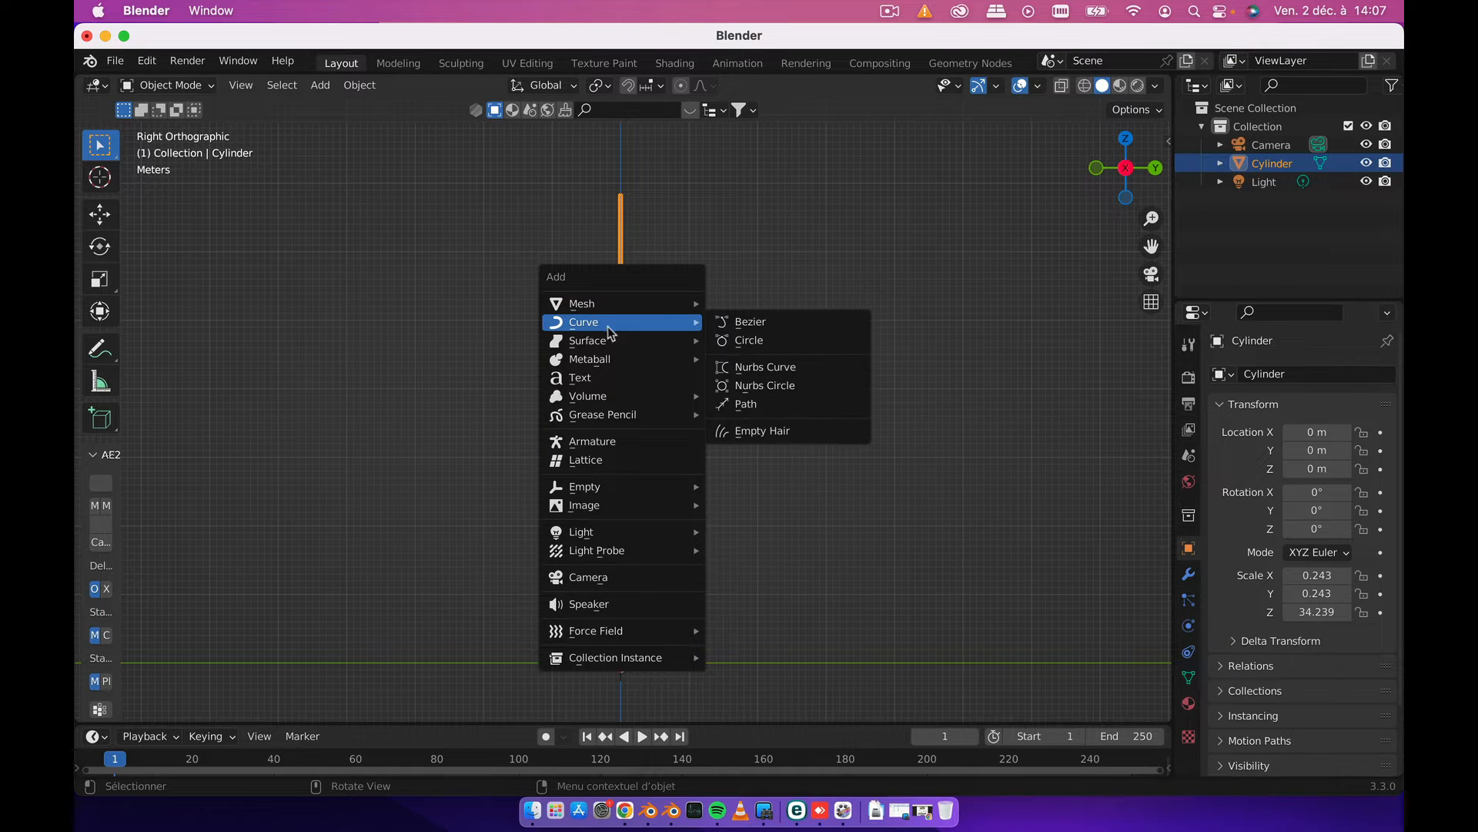
click(777, 332)
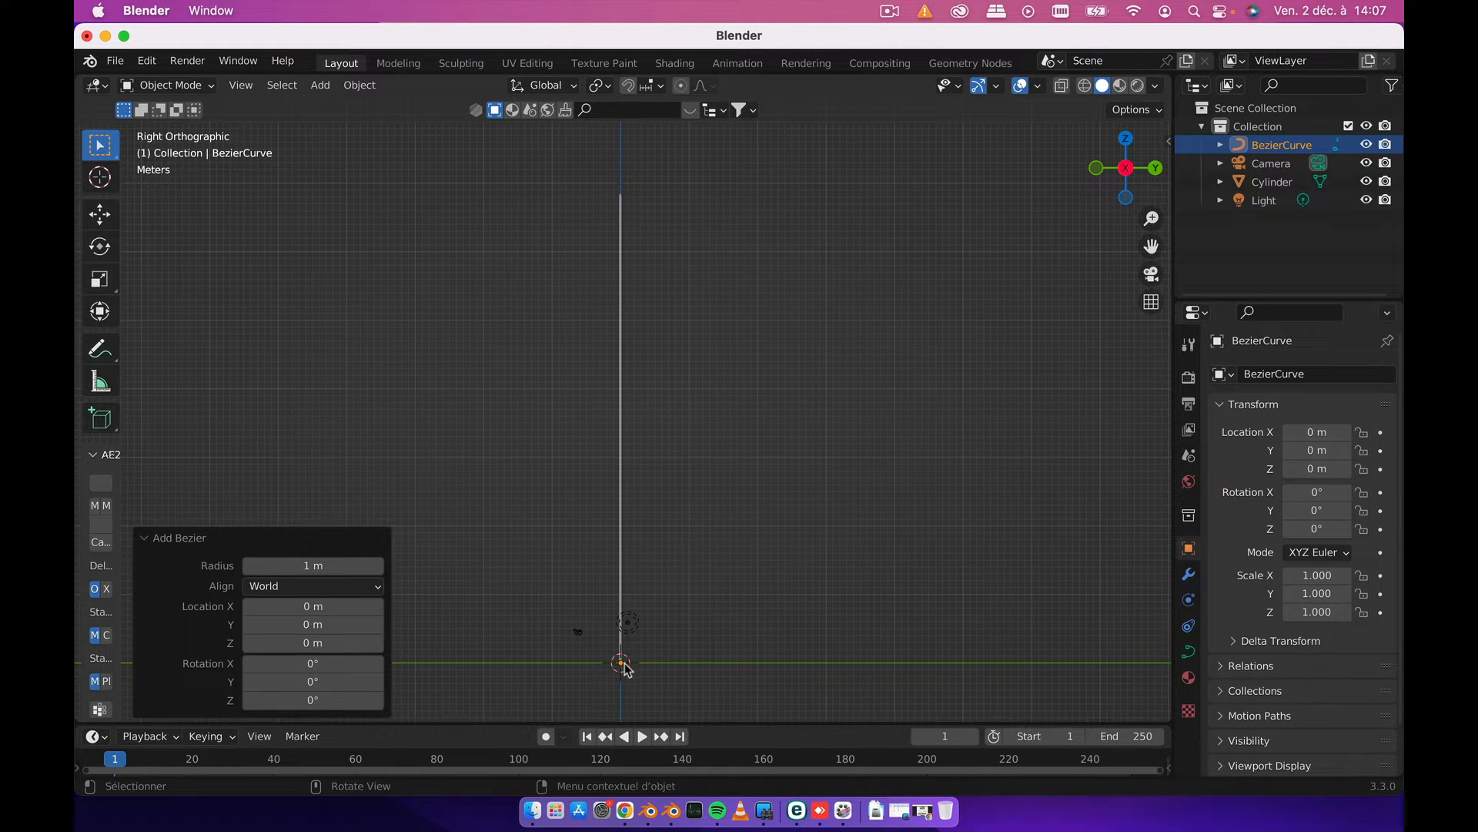
- Hide the cylinder in the viewport so that only the Bezier curve shows around the origin
scroll(624, 663, down, 5)
scroll(625, 664, up, 20)
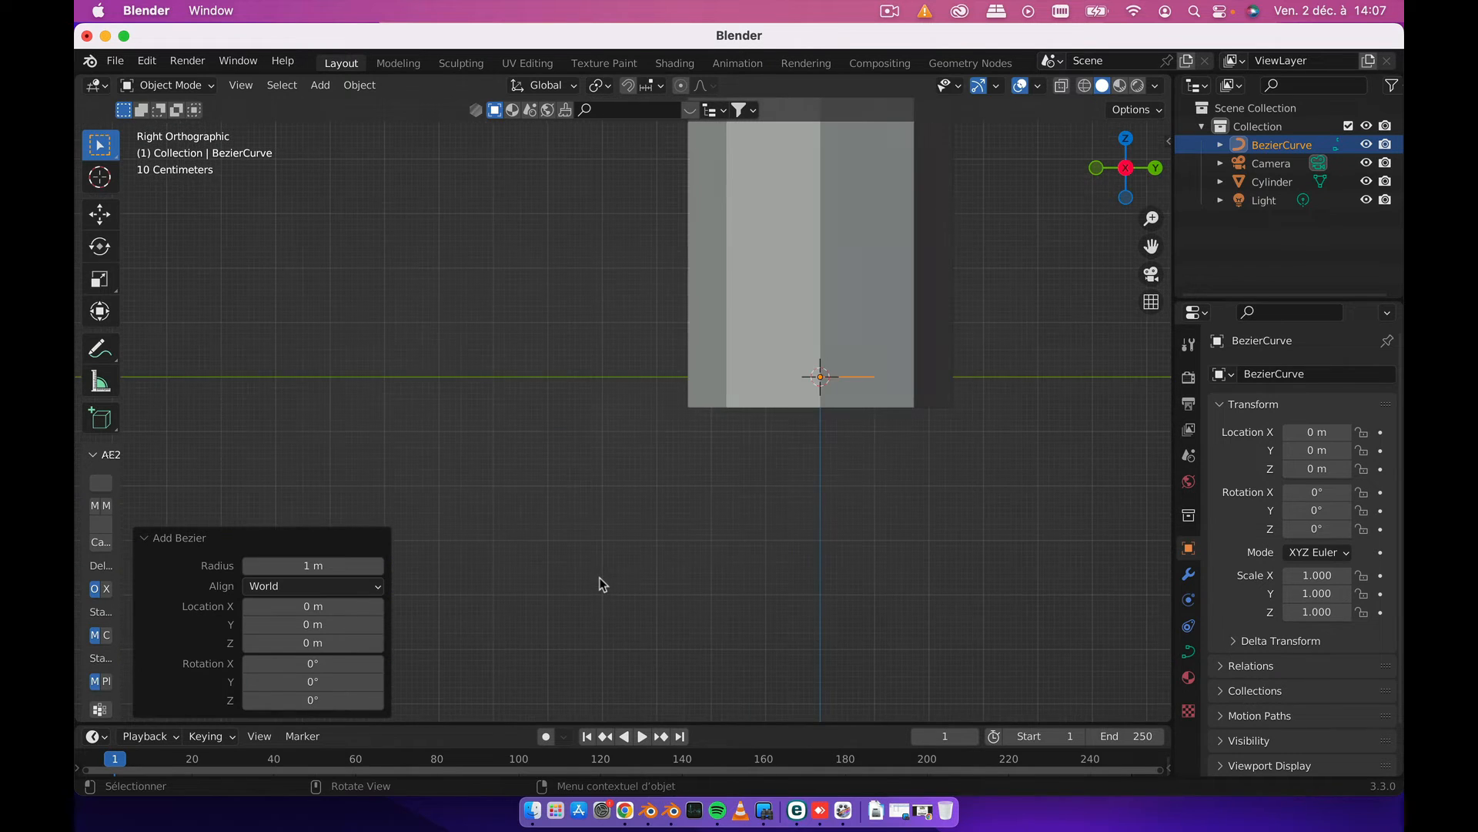
scroll(625, 569, down, 4)
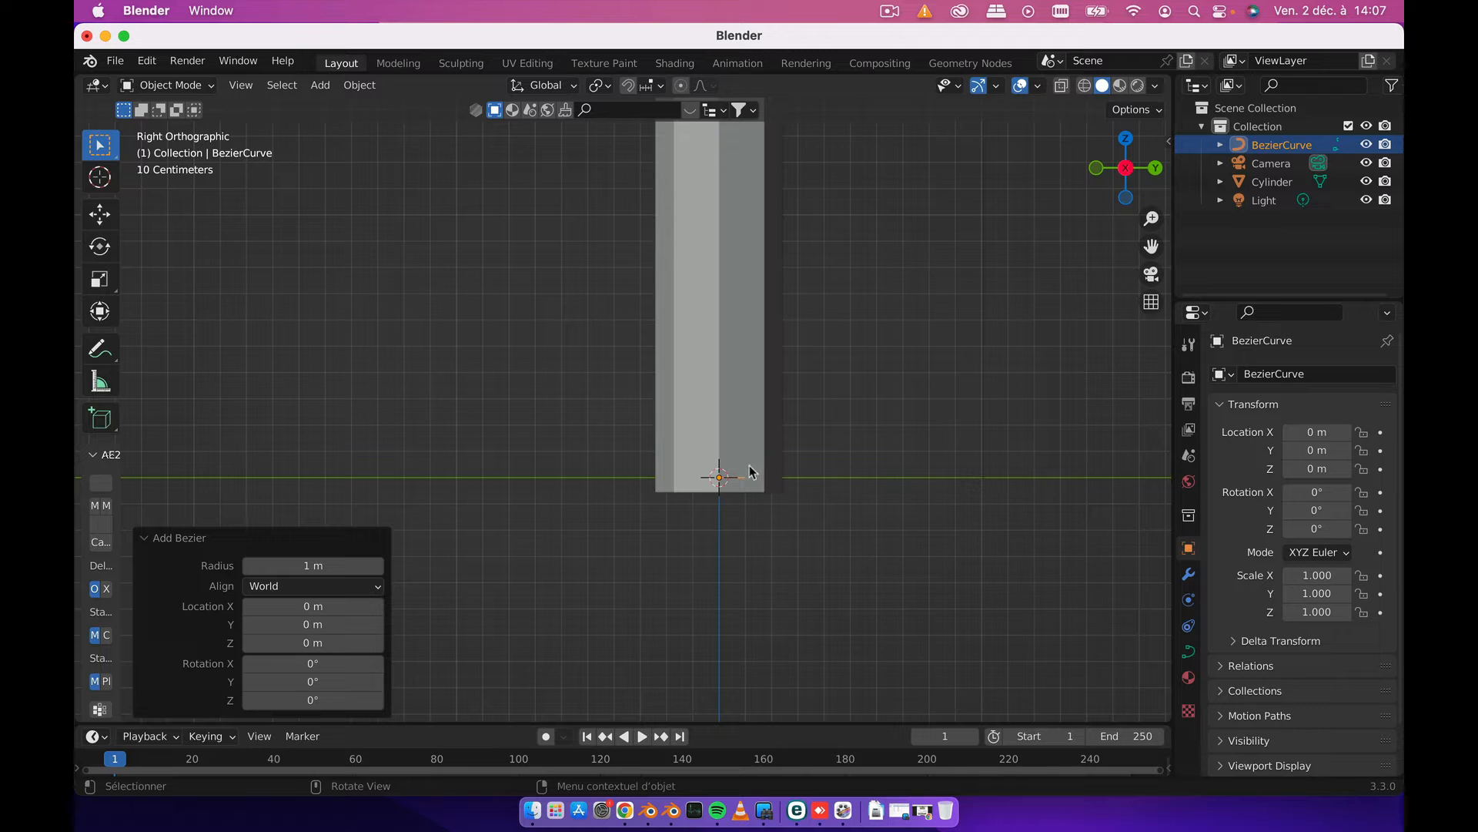
click(745, 524)
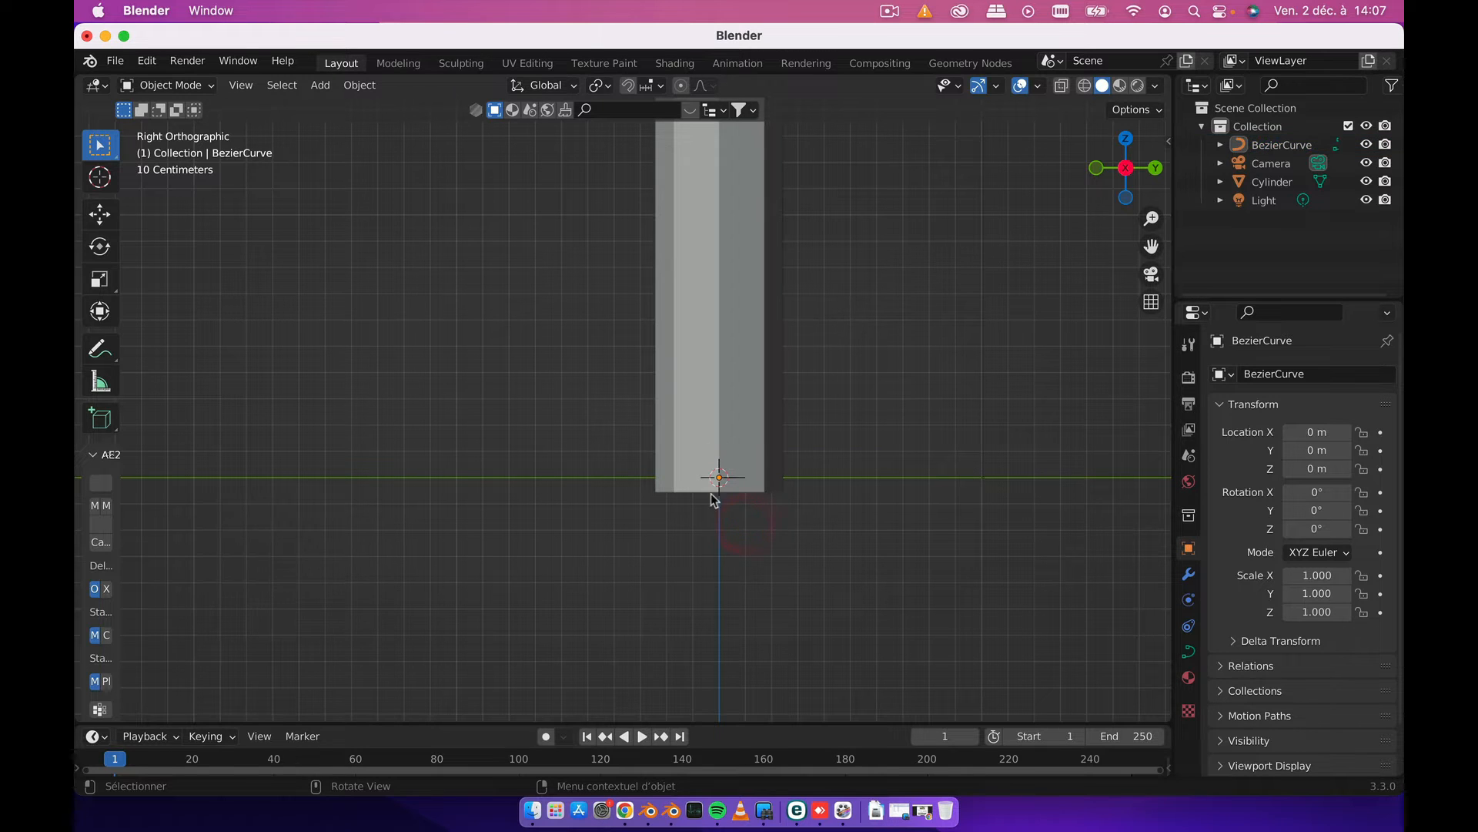
click(744, 392)
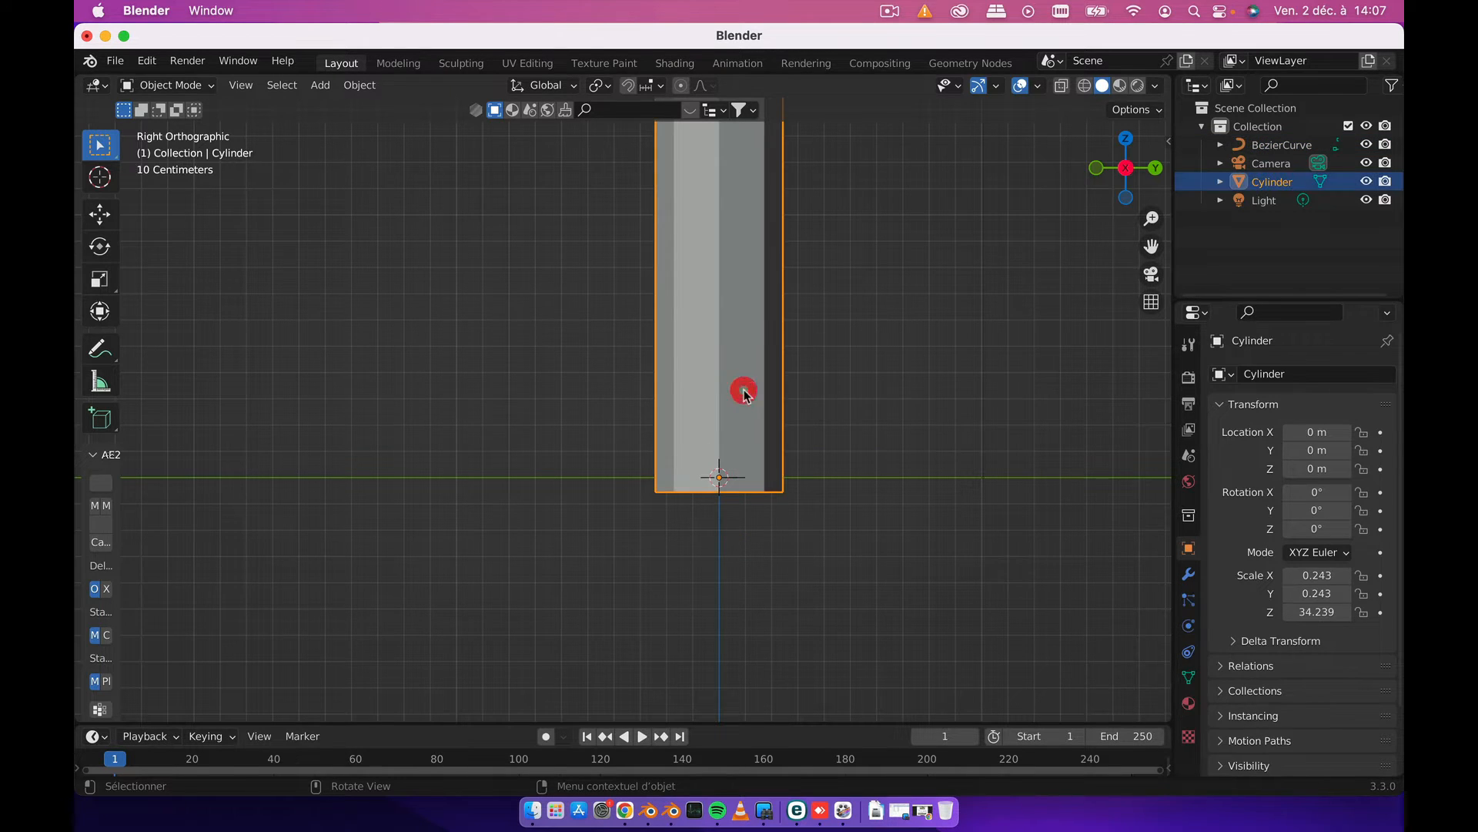
click(1366, 181)
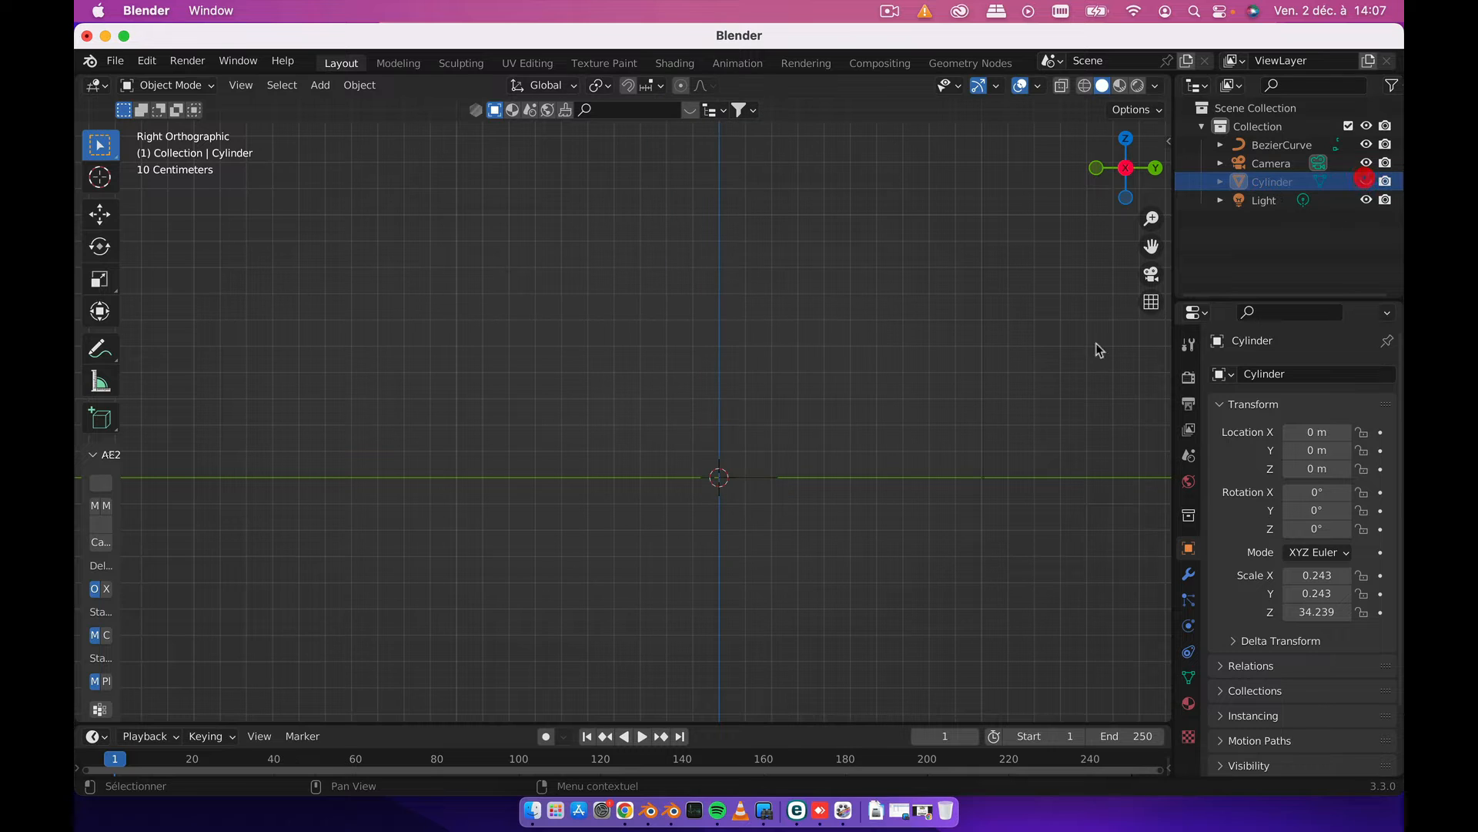
middle_drag(750, 491, 762, 528)
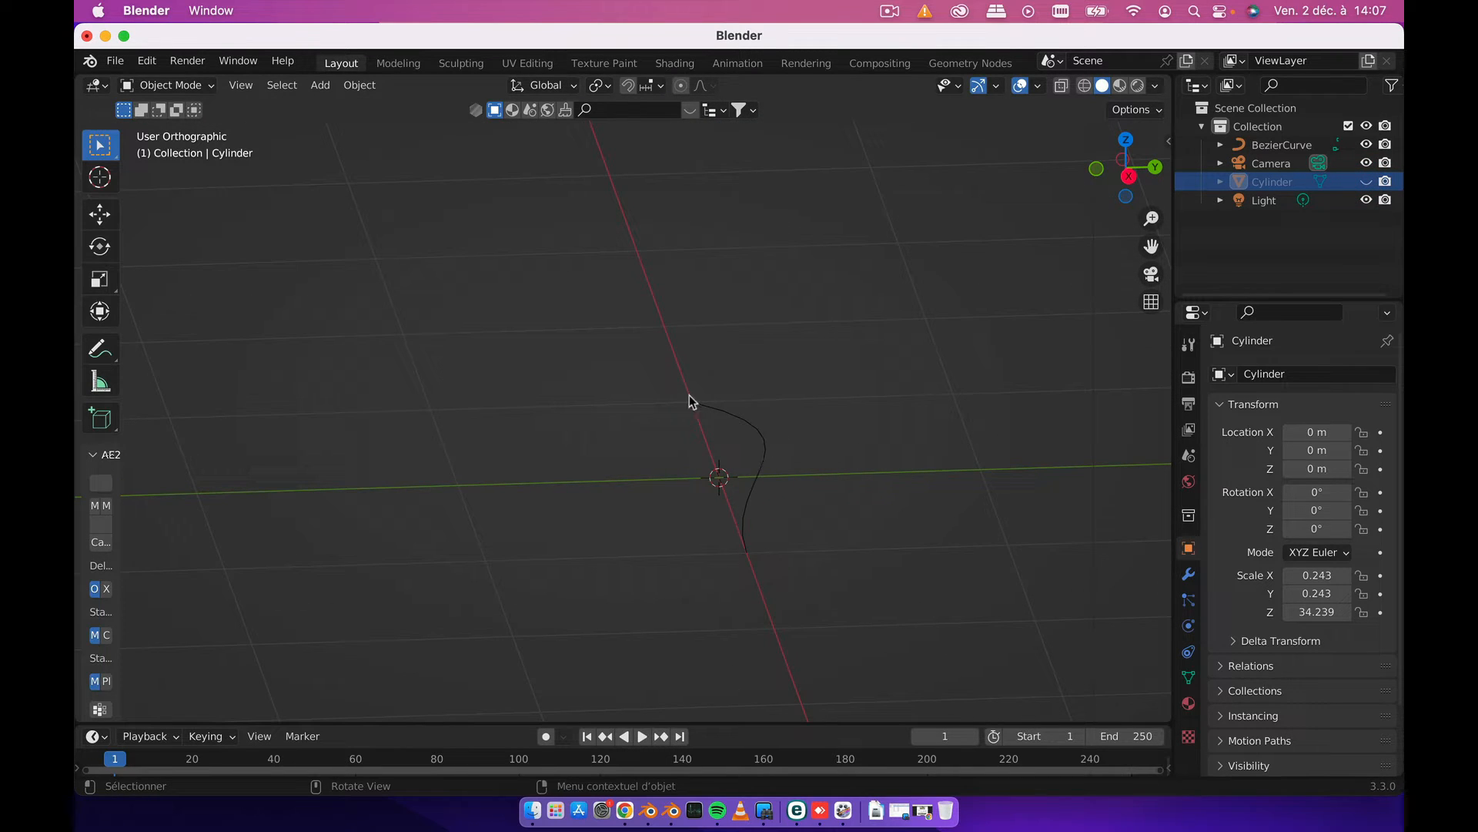
click(1367, 182)
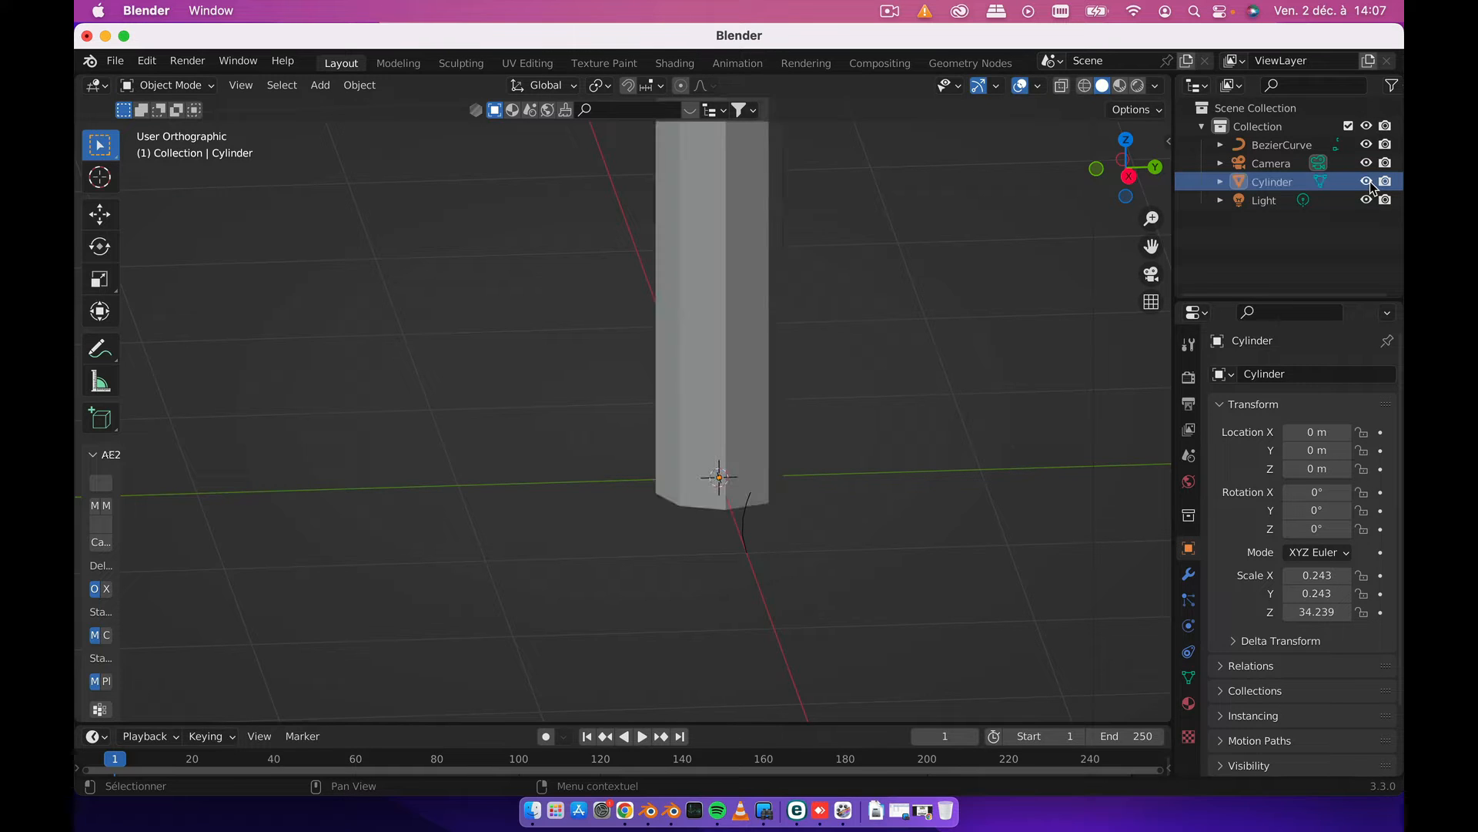
click(1368, 183)
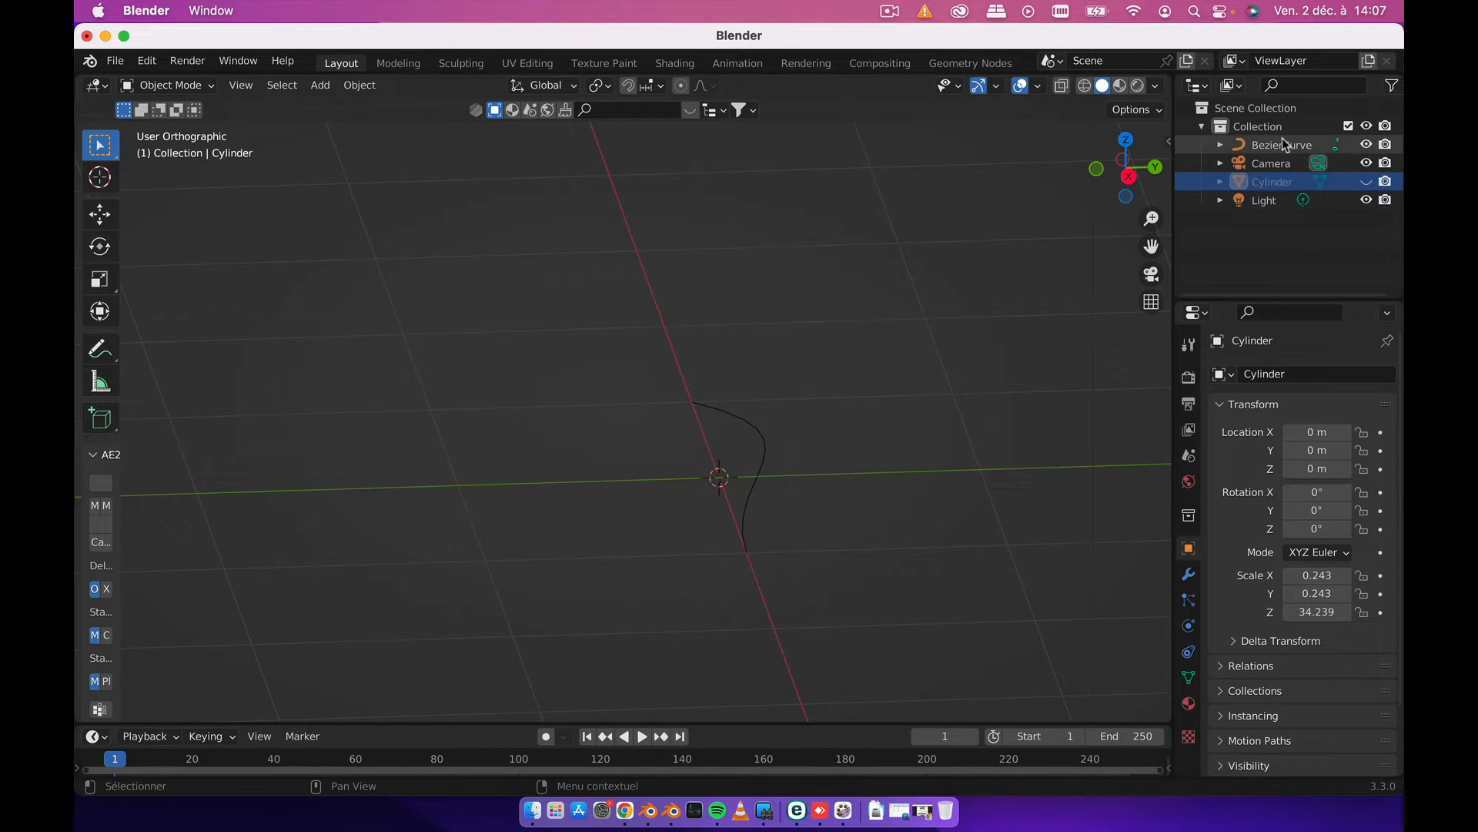
click(1366, 144)
click(1367, 144)
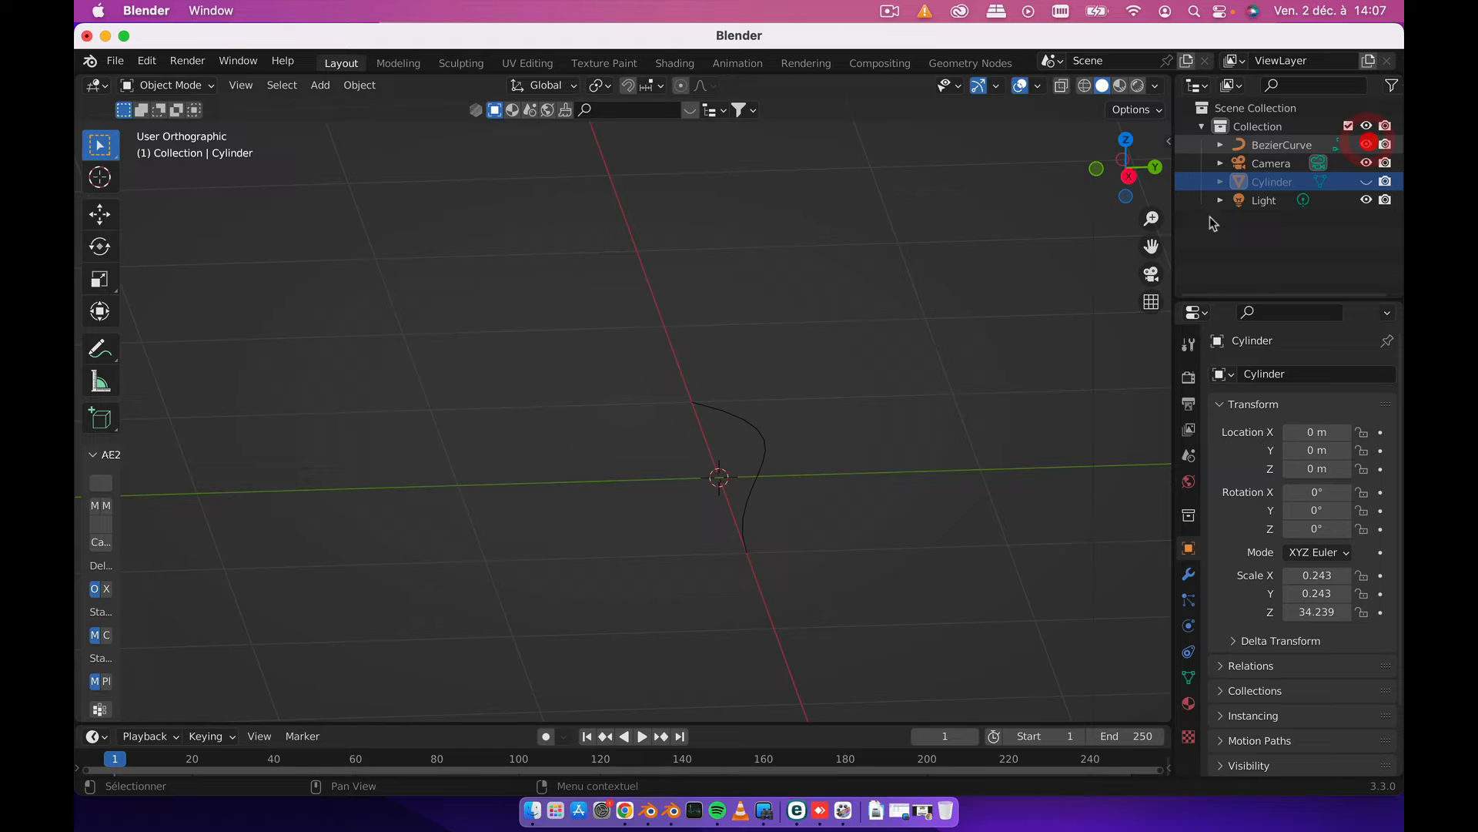
- Select the Bezier curve and enter Edit Mode
click(761, 435)
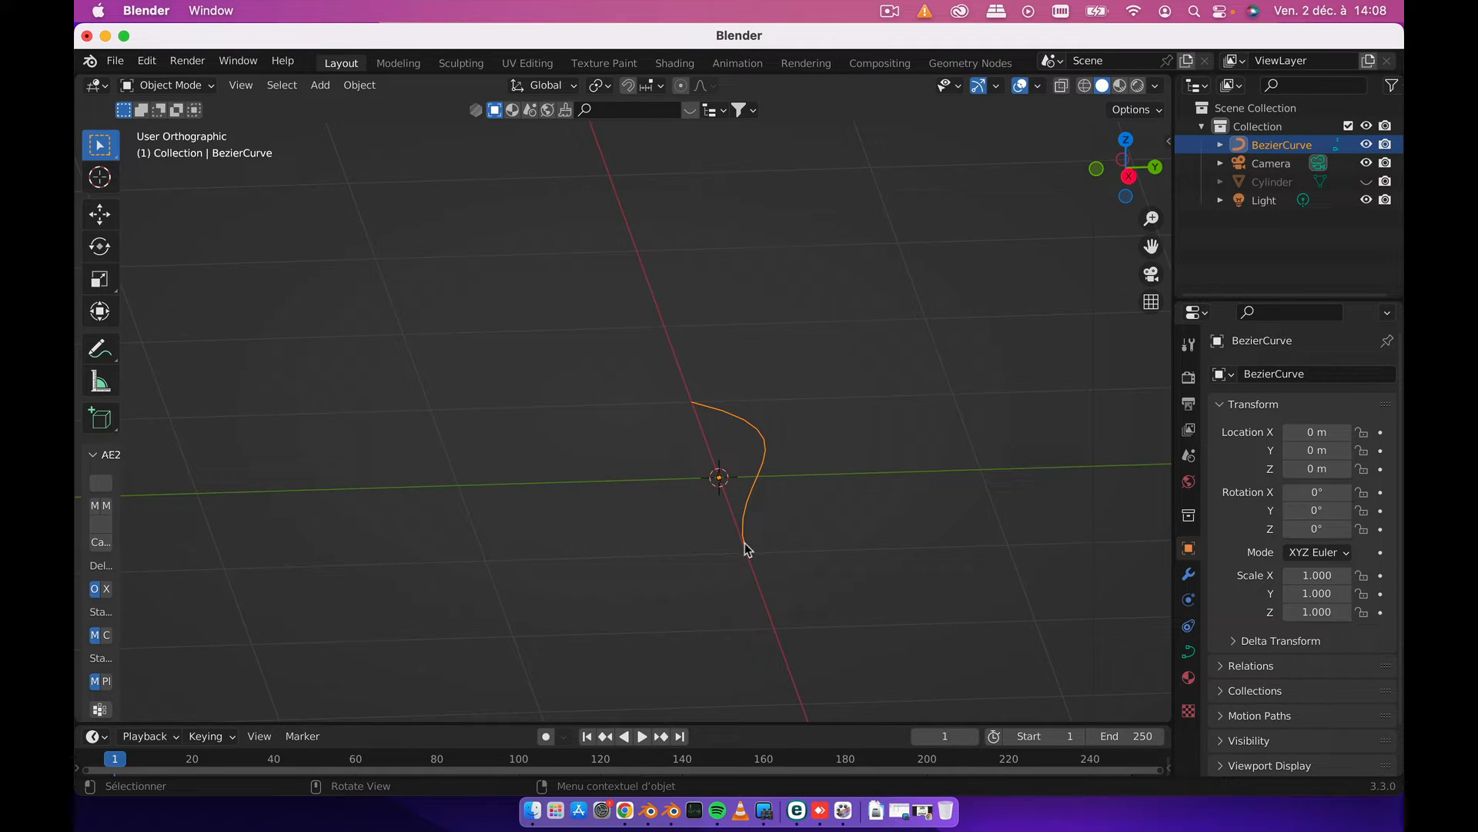
click(199, 86)
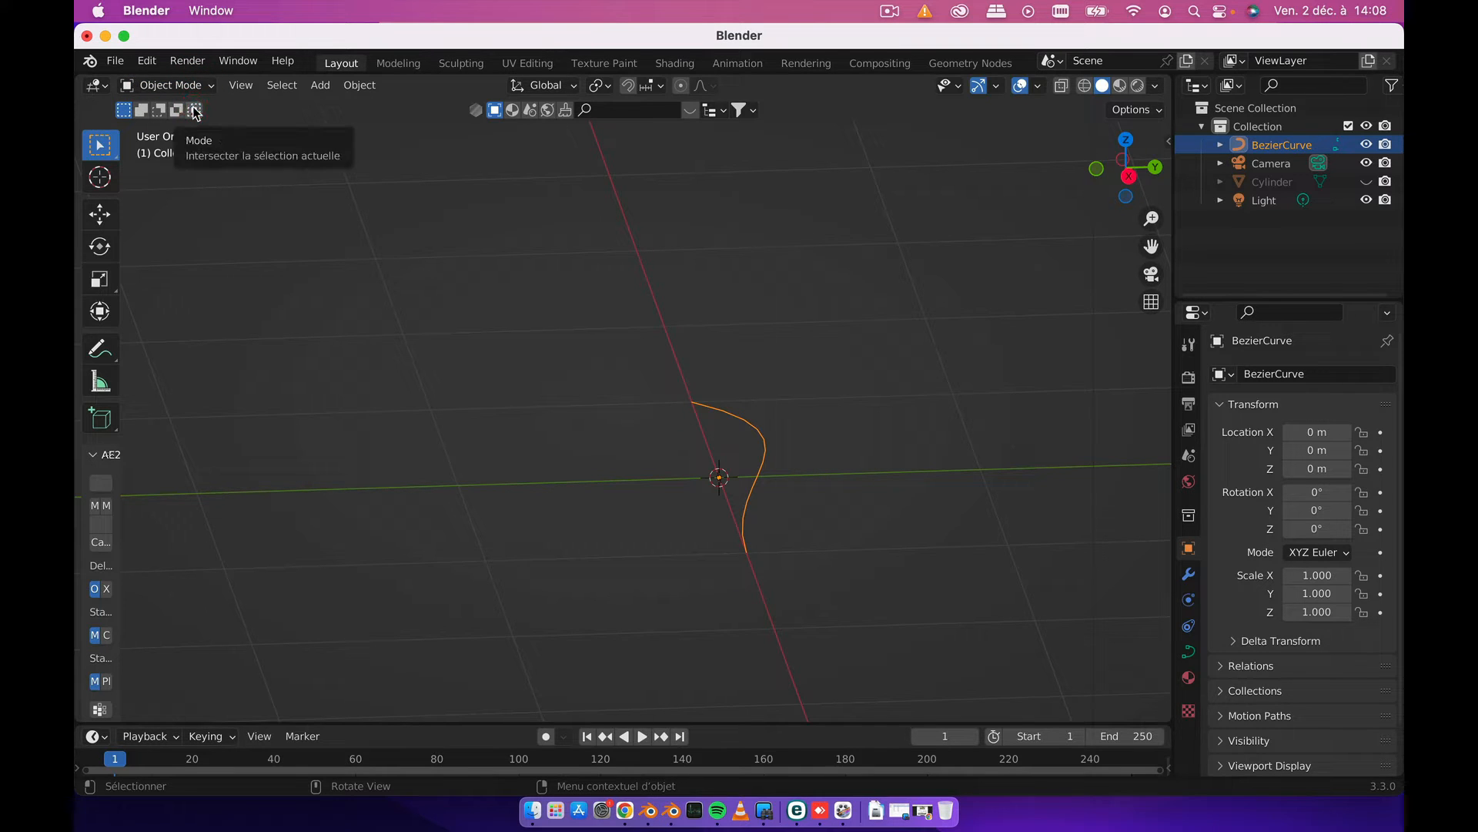
click(196, 85)
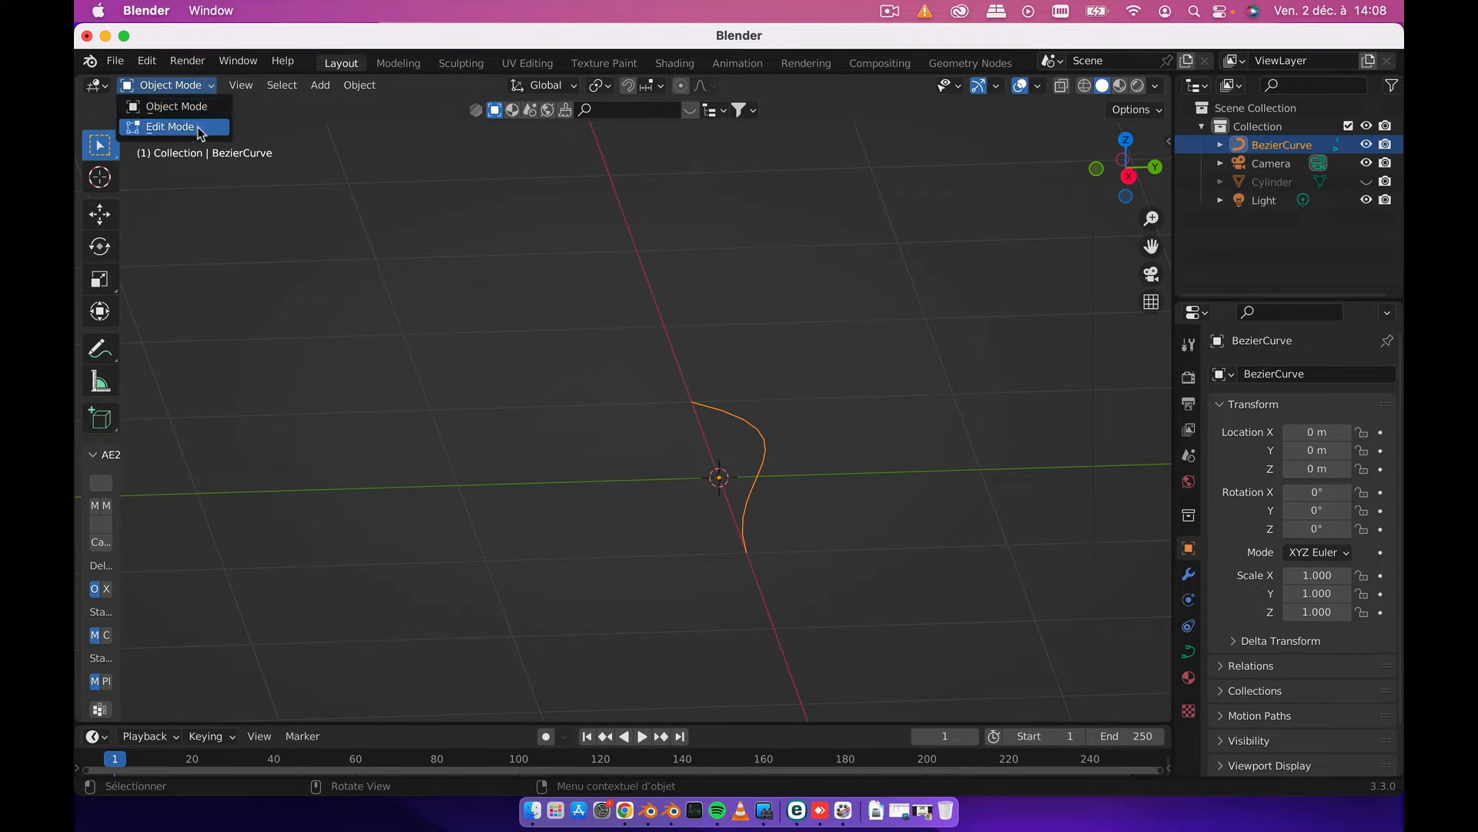
click(177, 126)
- Rotate the curve's control point on the positive X side about -30.3° in the view plane and nudge it about 0.02 m
click(690, 404)
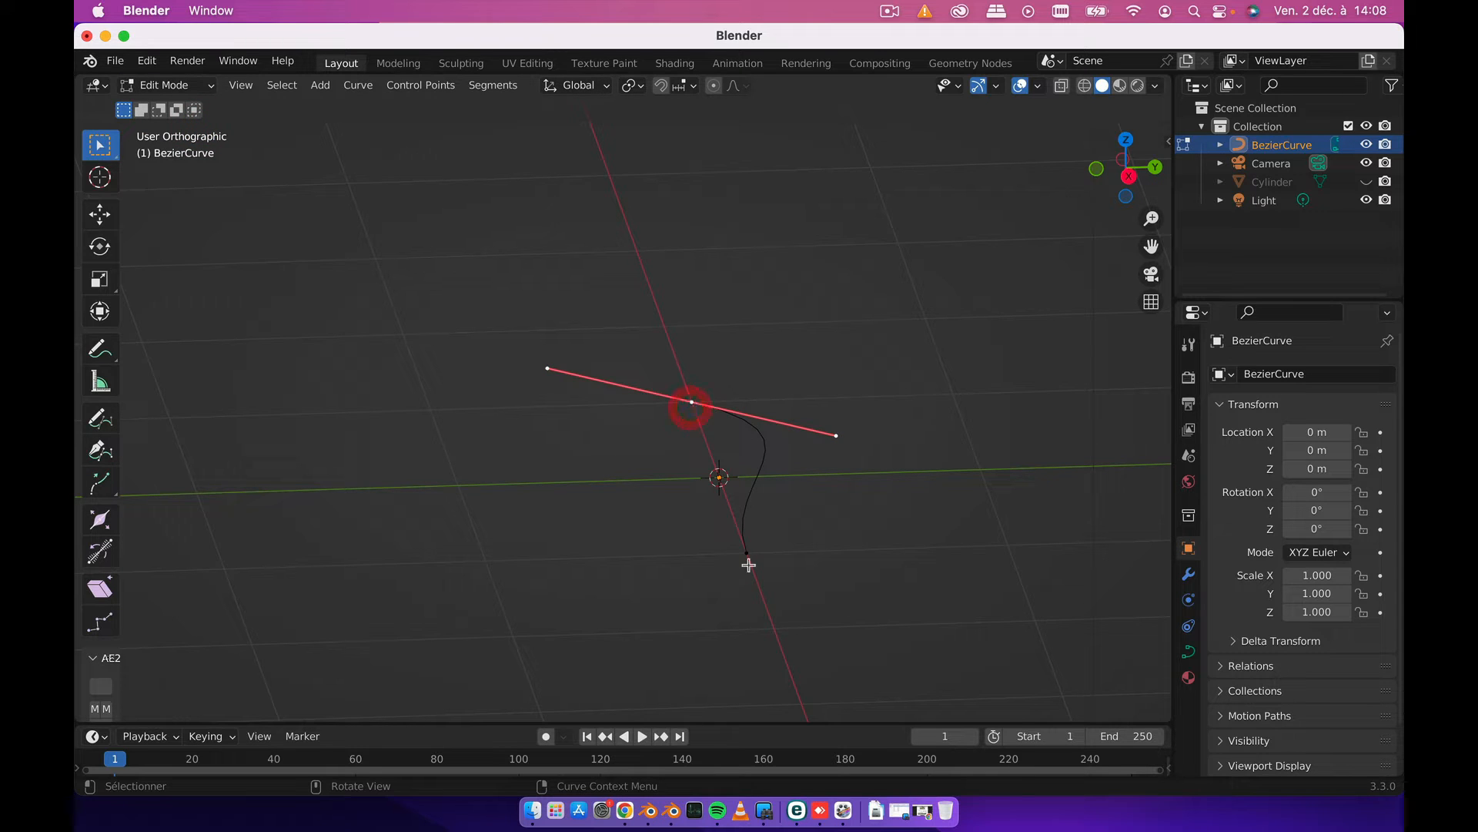
click(747, 554)
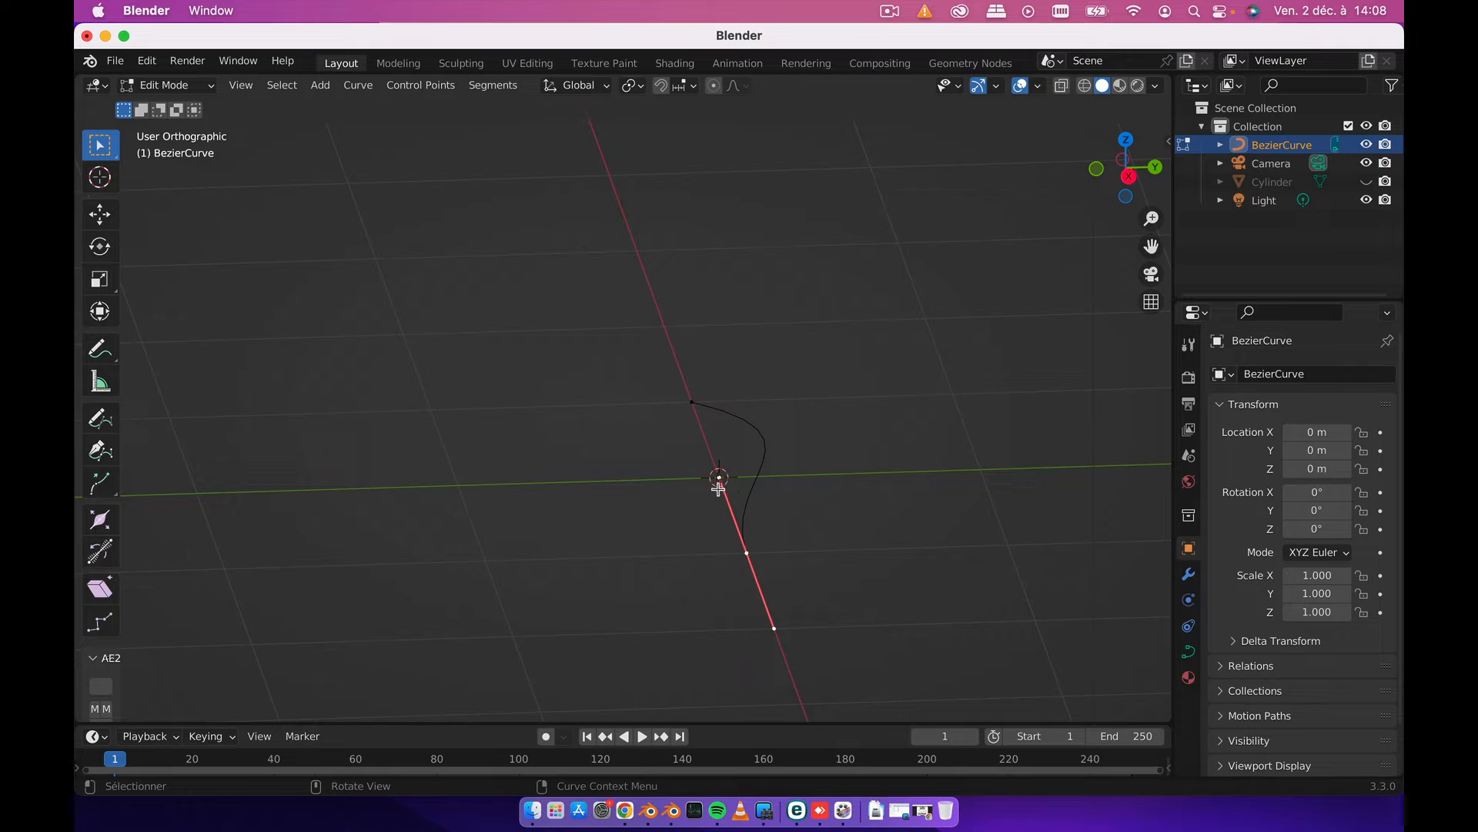
key(r)
click(677, 502)
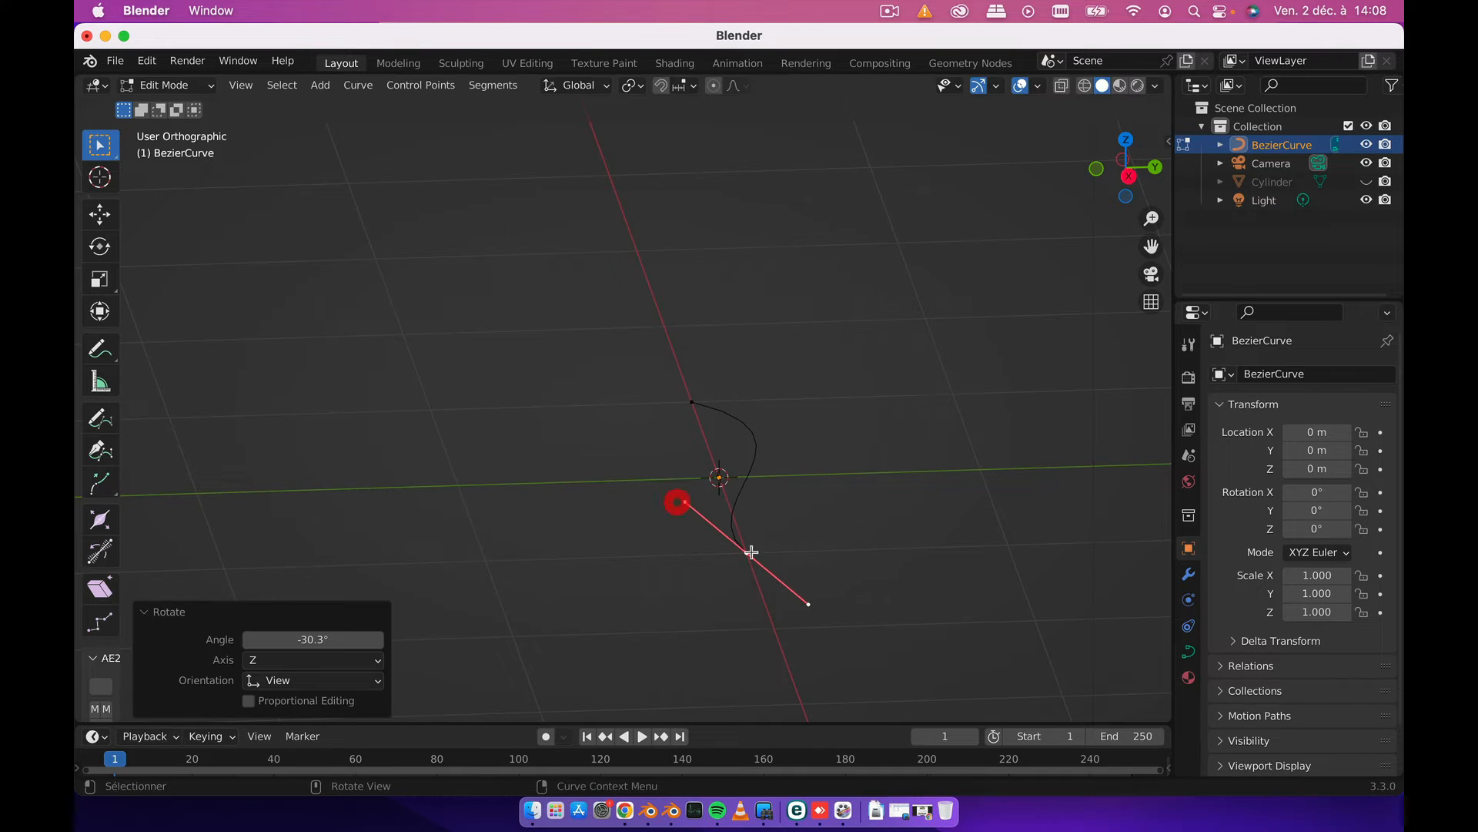
click(742, 554)
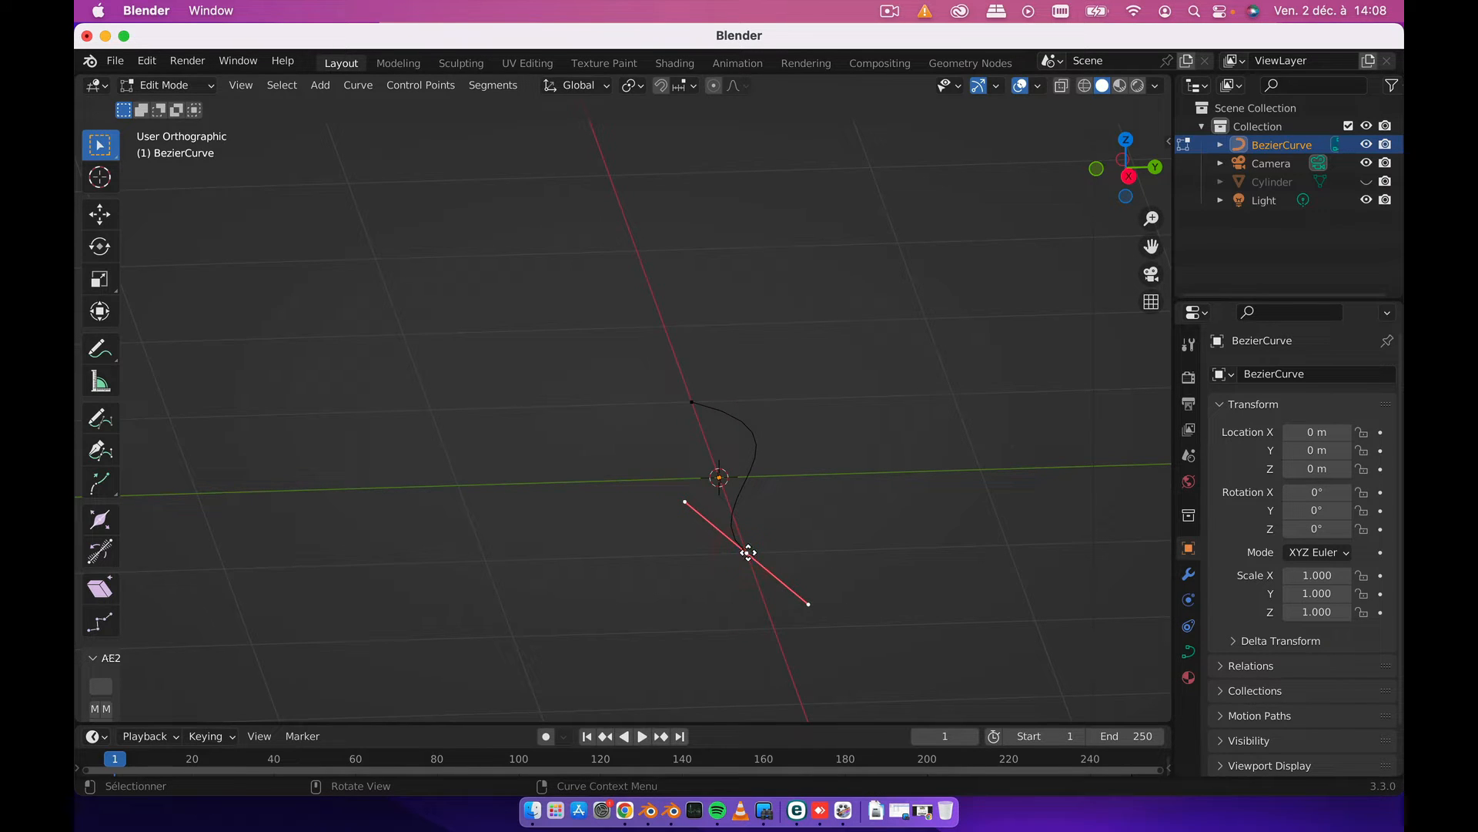
mouse_move(749, 552)
mouse_down()
mouse_move(796, 620)
mouse_move(752, 555)
mouse_up()
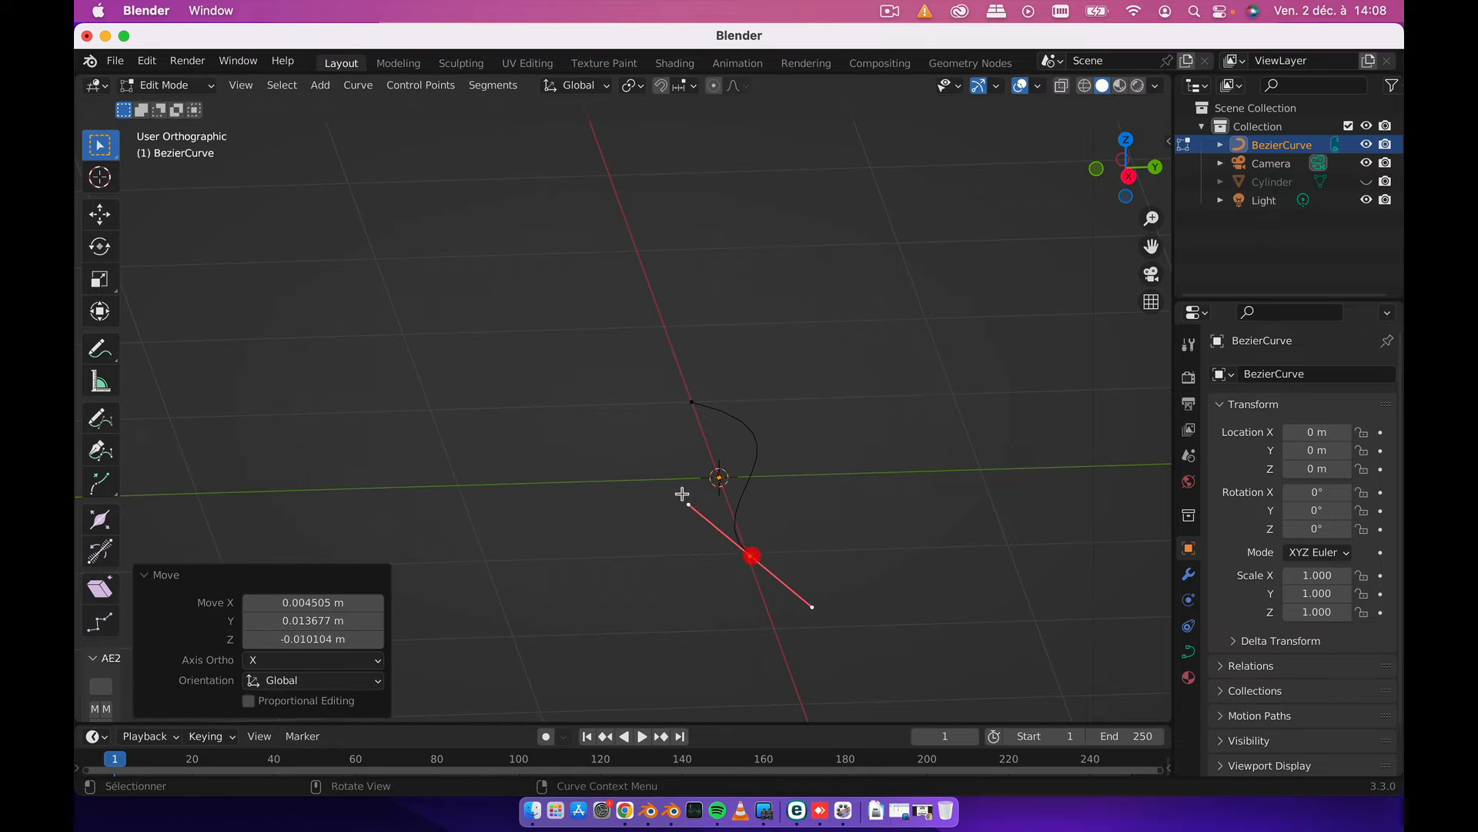
- Try to rotate the curve's control point on the positive X side by 90° about the global Y axis
click(754, 562)
key(r)
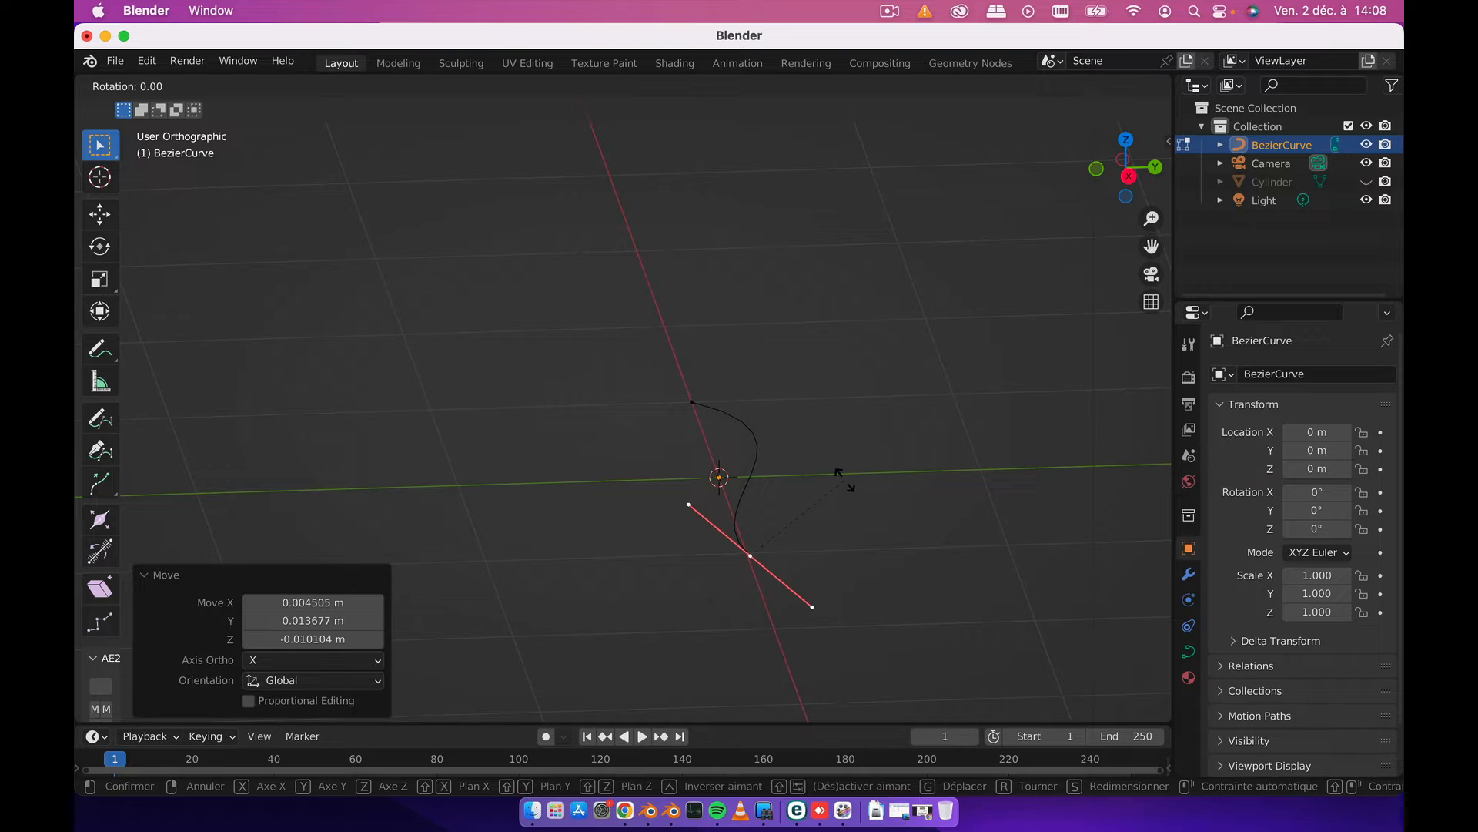
text(y)
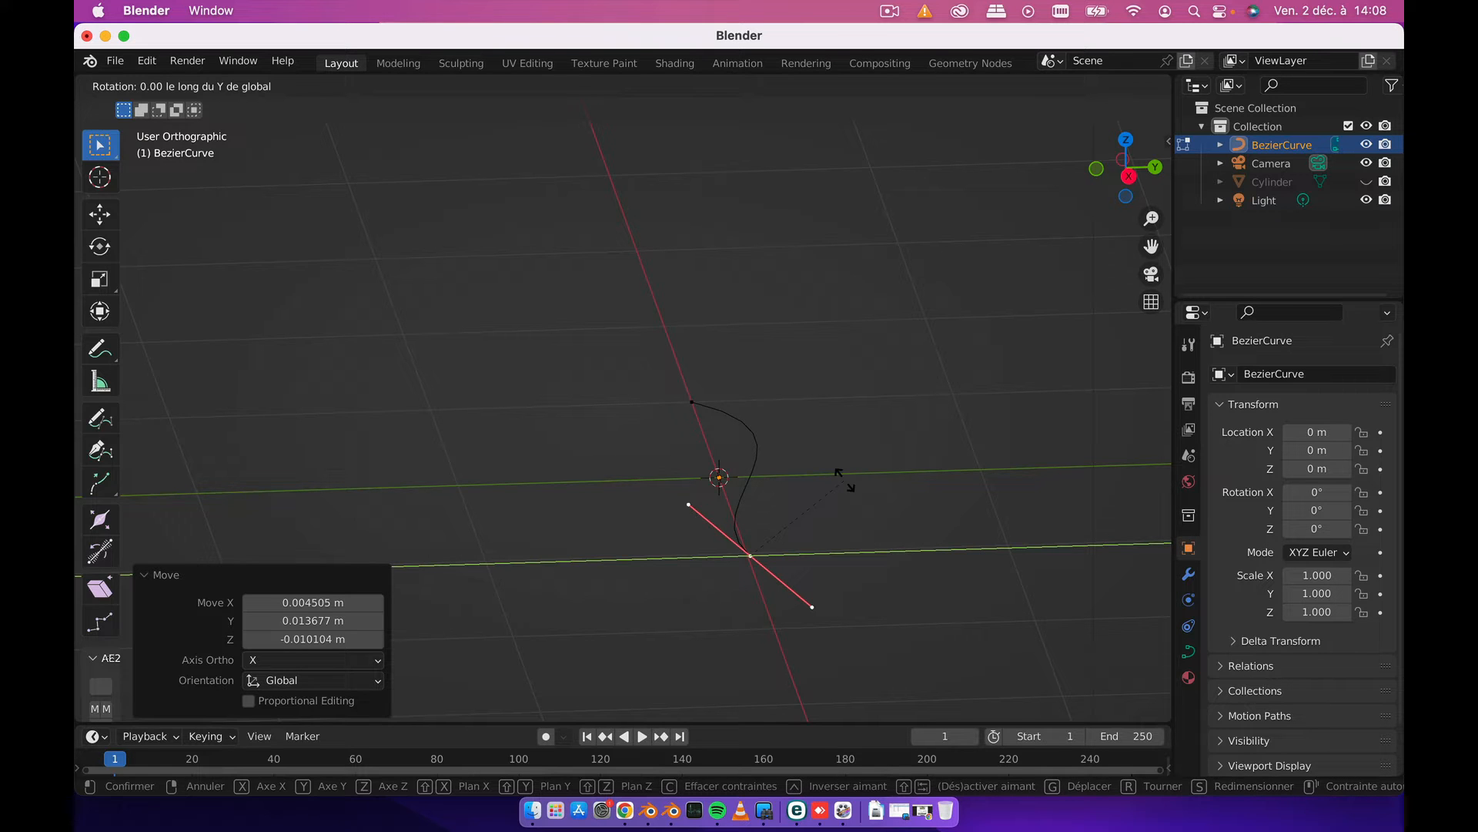
text(90)
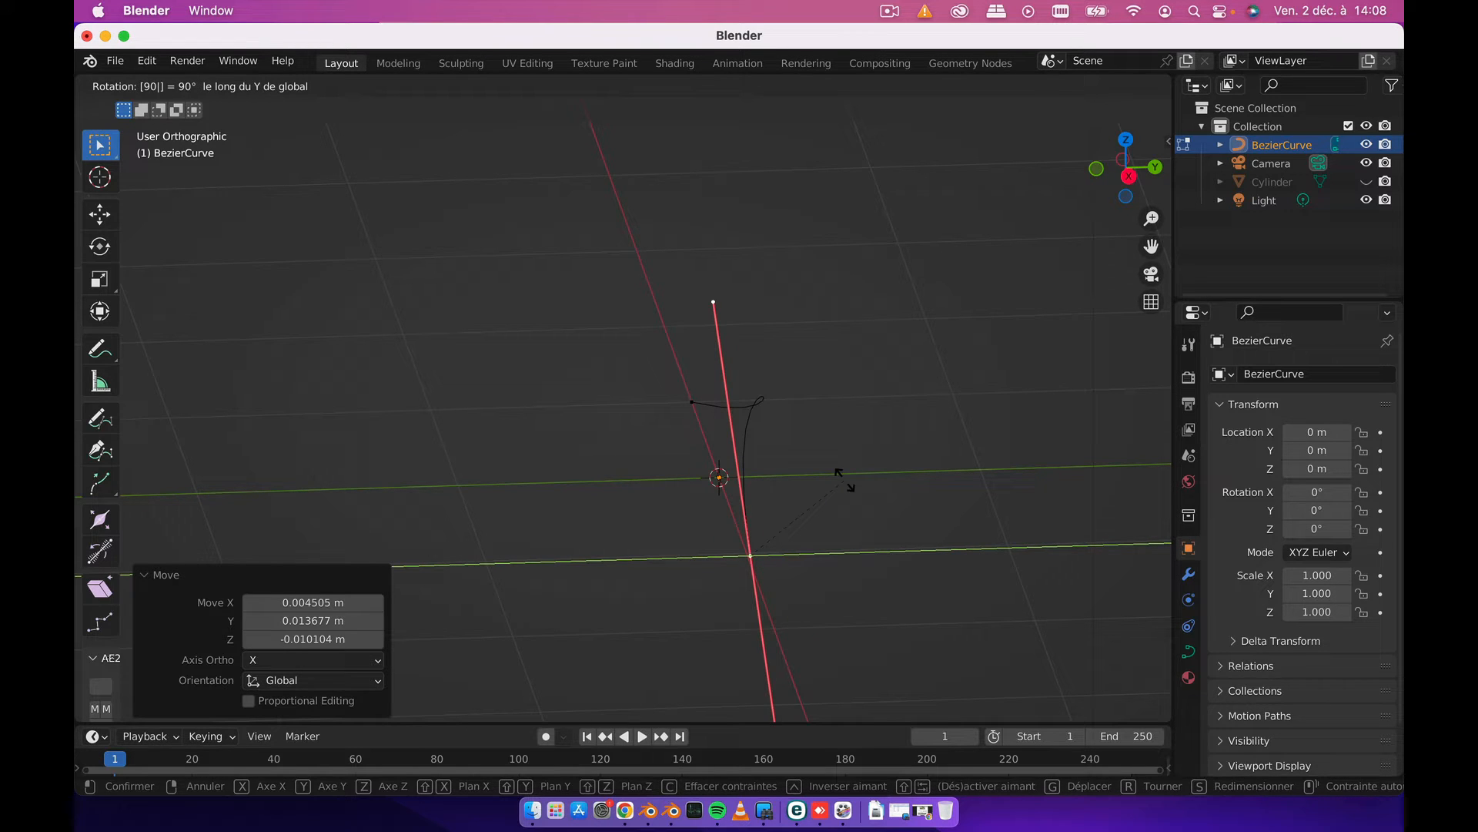
key(Return)
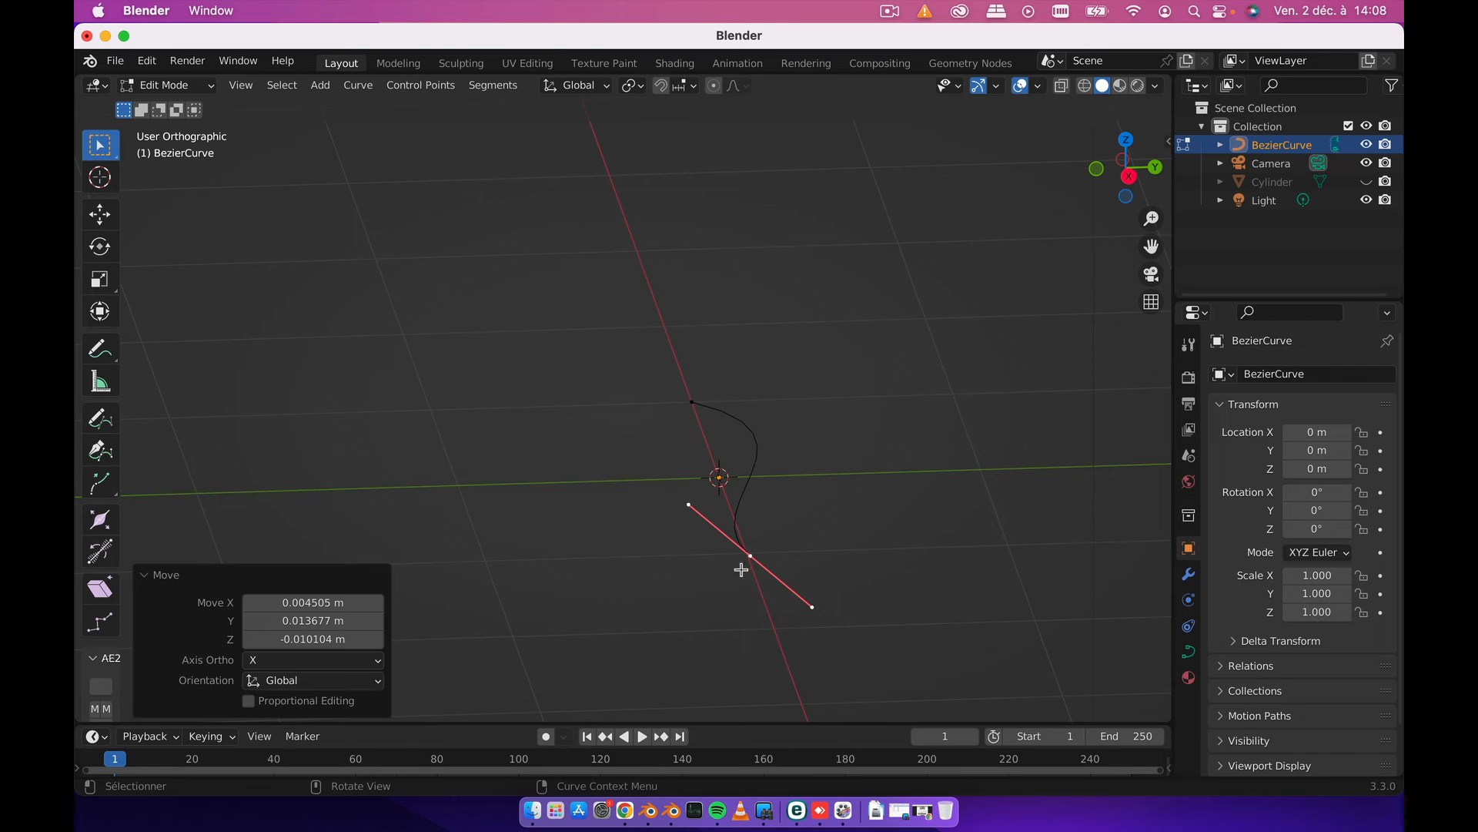
- Return to Object Mode and rotate the whole Bezier curve 90° about the global Y axis
click(165, 84)
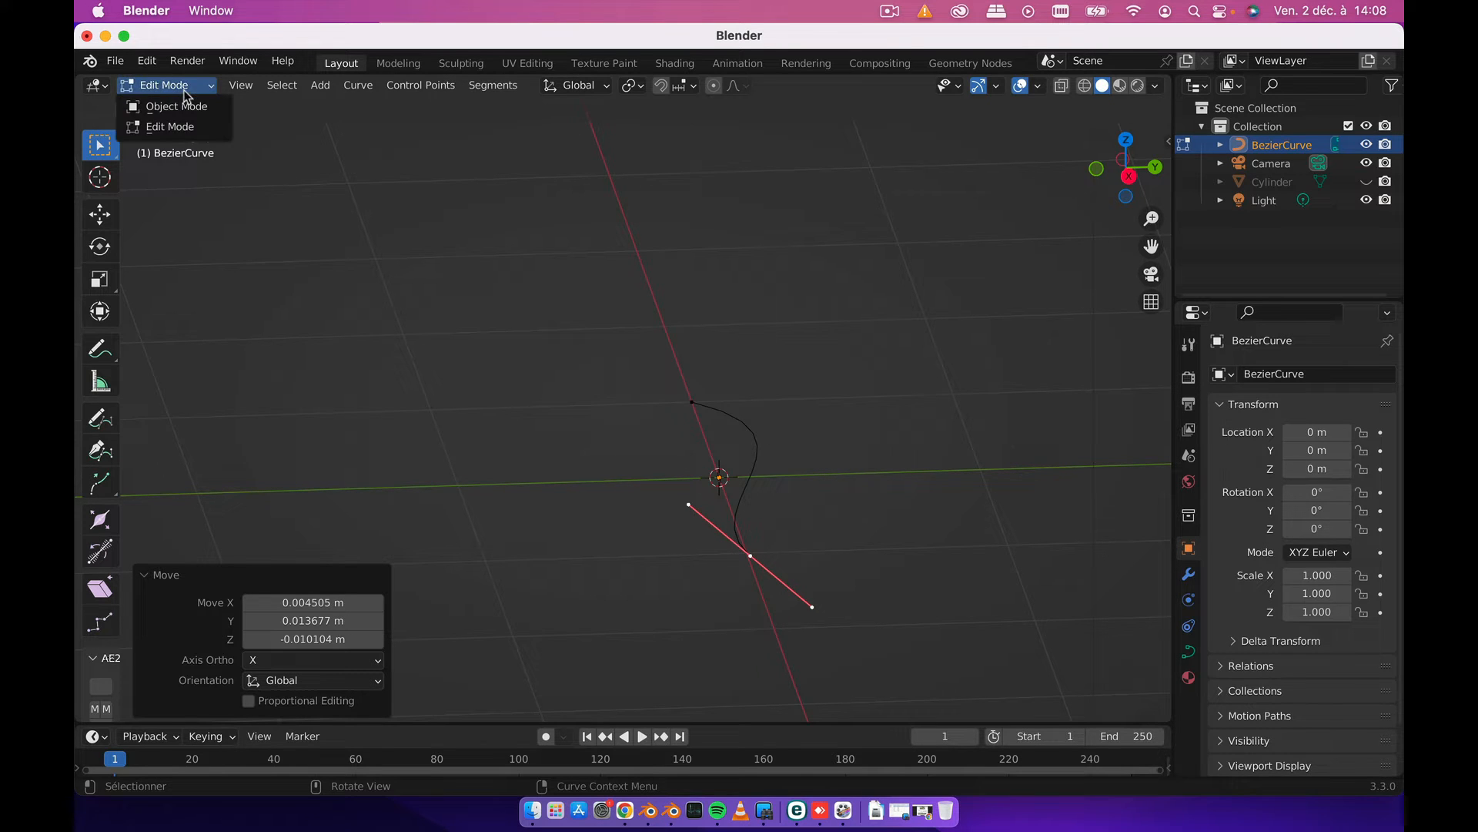
click(191, 106)
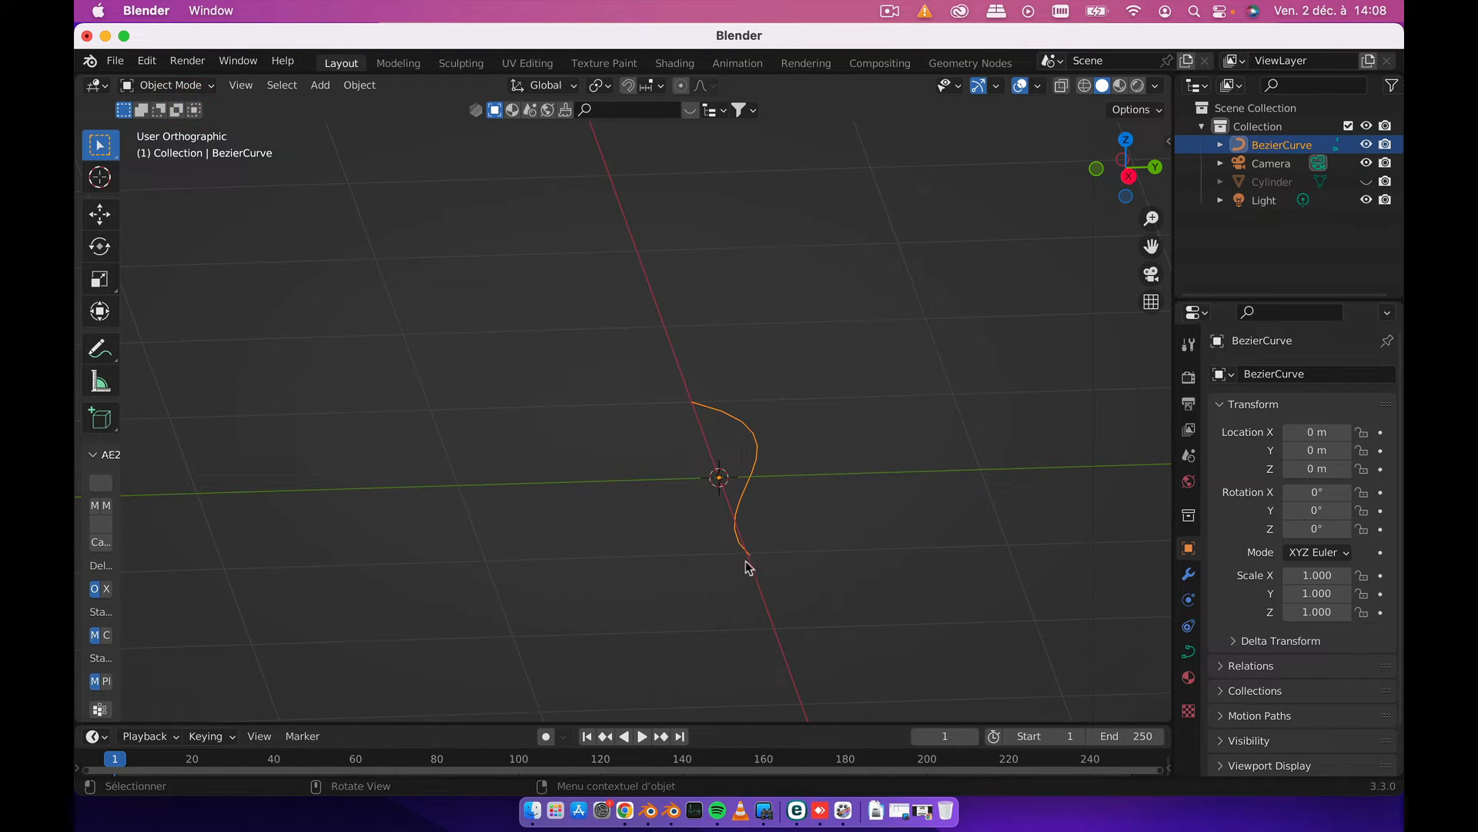
mouse_move(795, 495)
middle_down()
mouse_move(811, 544)
mouse_move(805, 512)
middle_up()
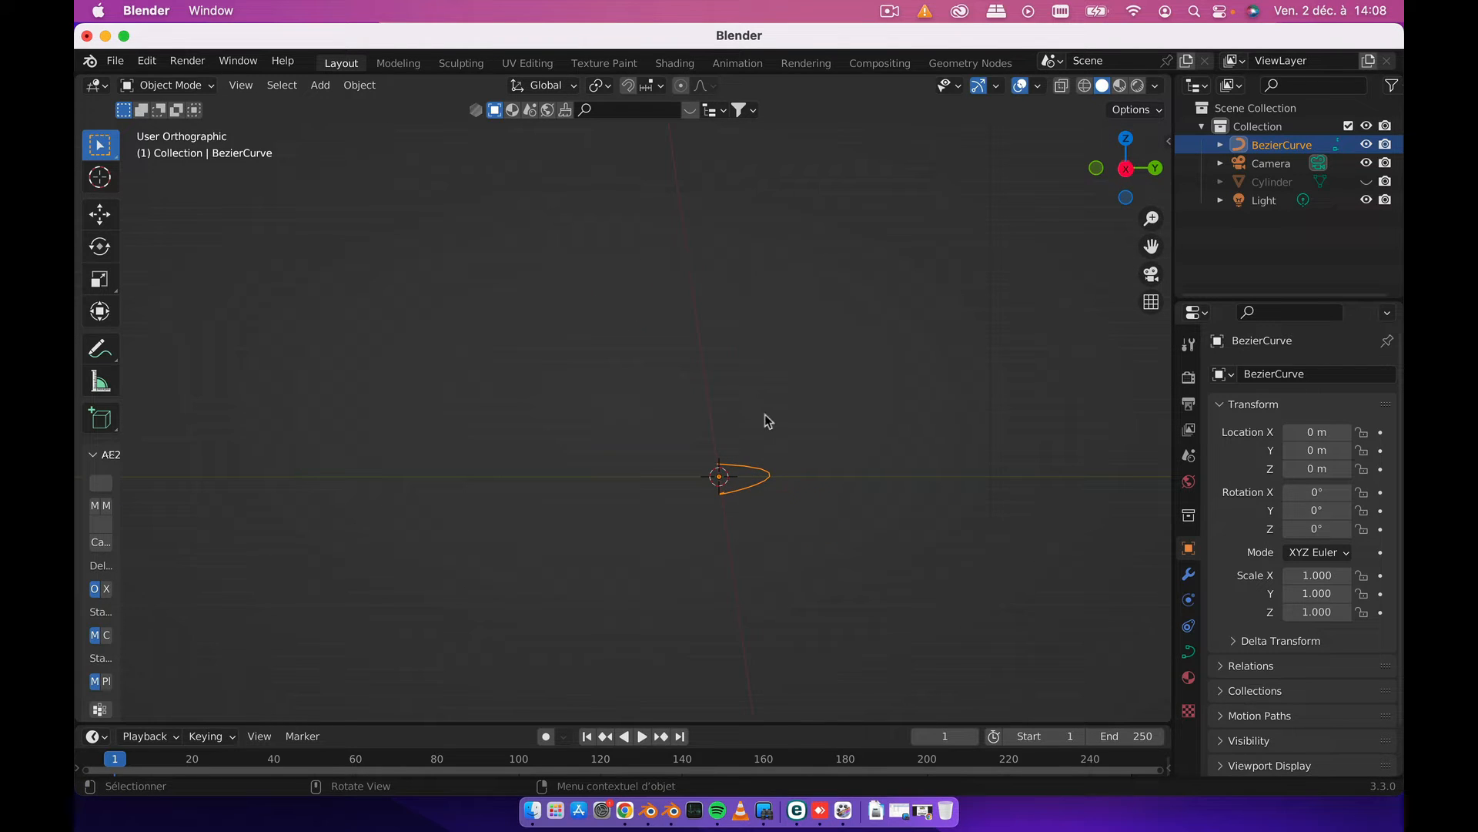
key(r)
text(y)
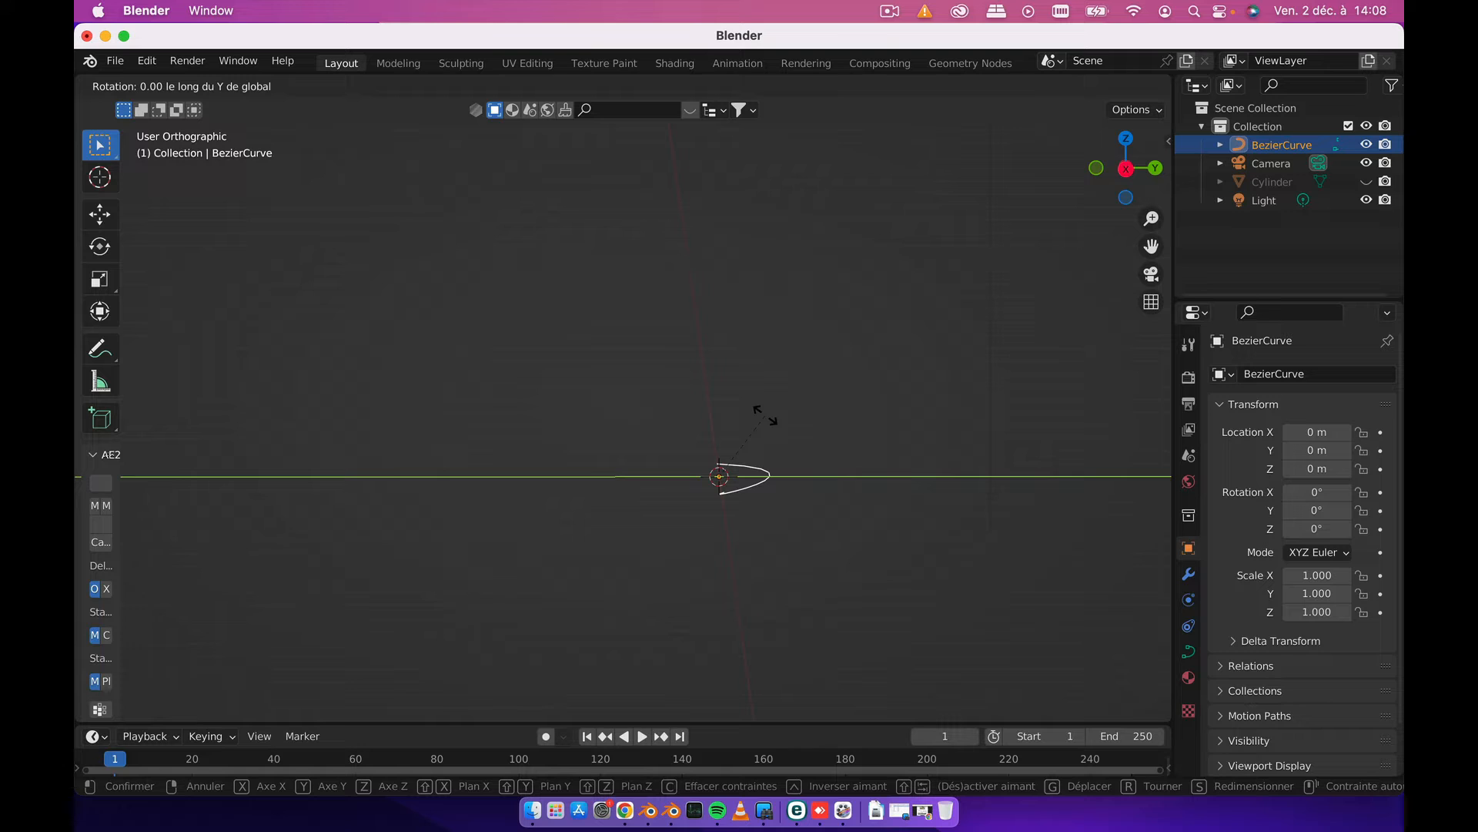
text(90)
key(Return)
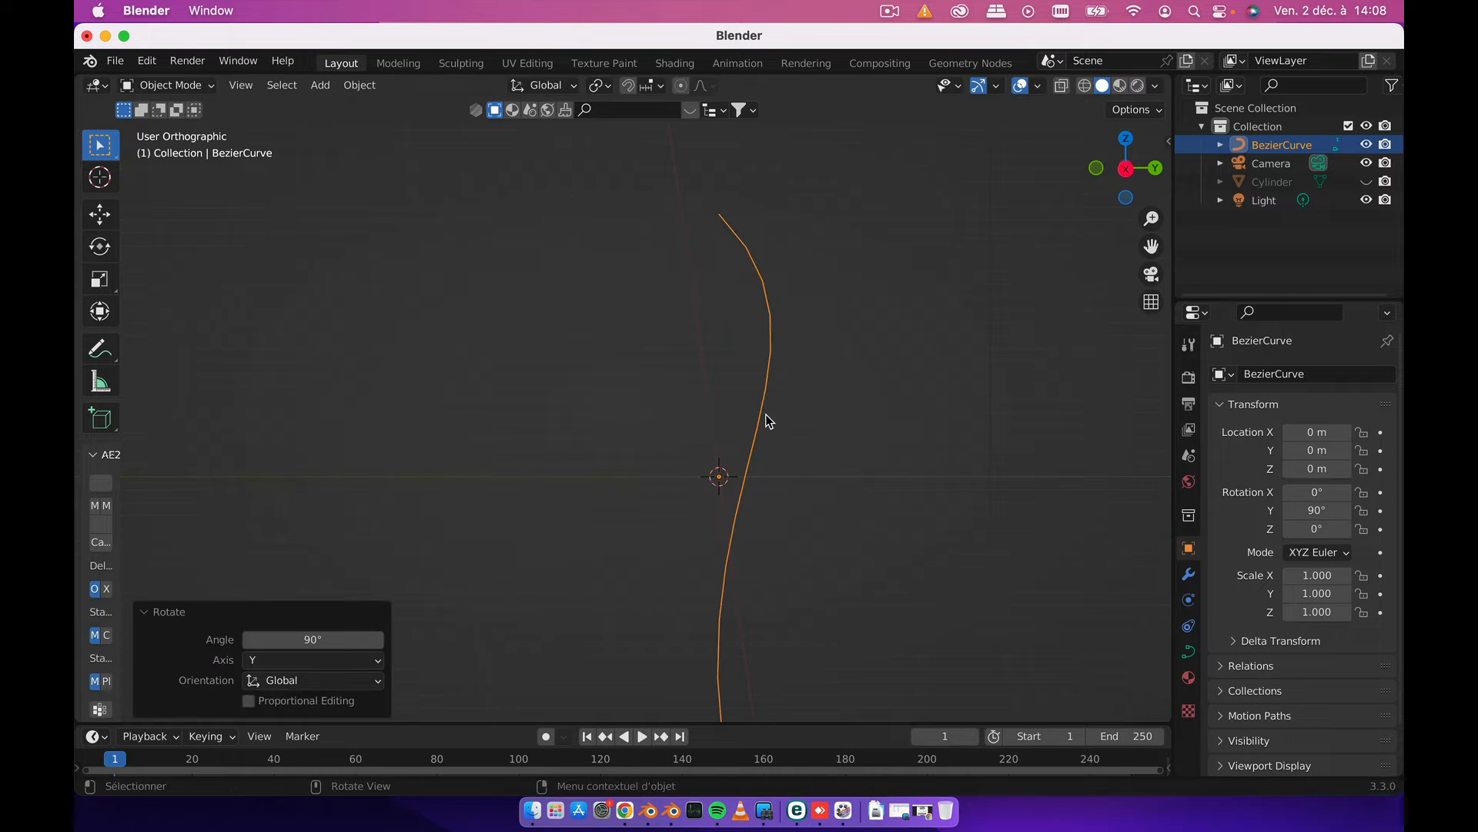
- Switch to the right orthographic view and enter Edit Mode on the Bezier curve
key(KP_3)
scroll(766, 432, up, 2)
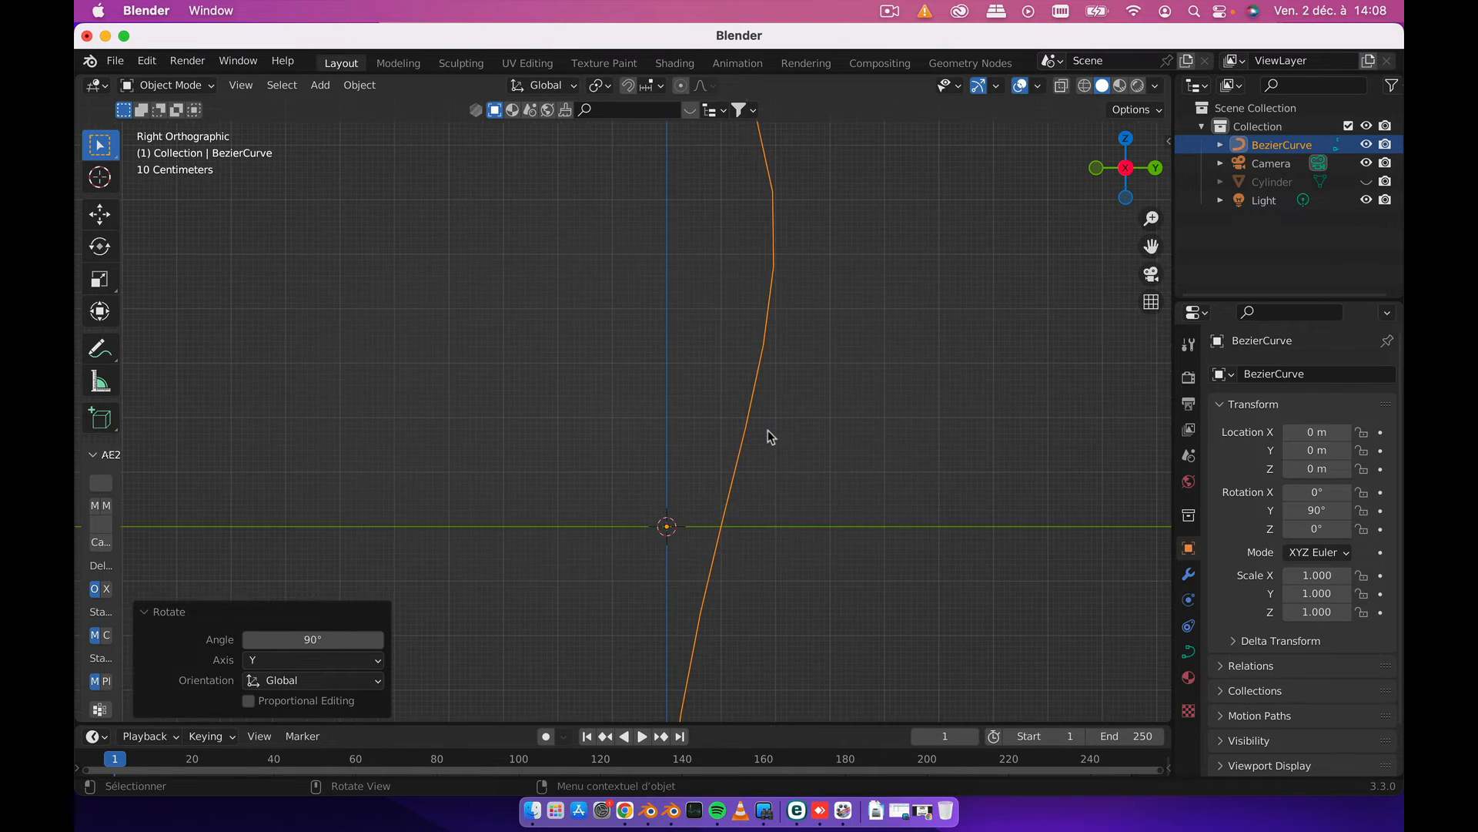
scroll(769, 435, down, 5)
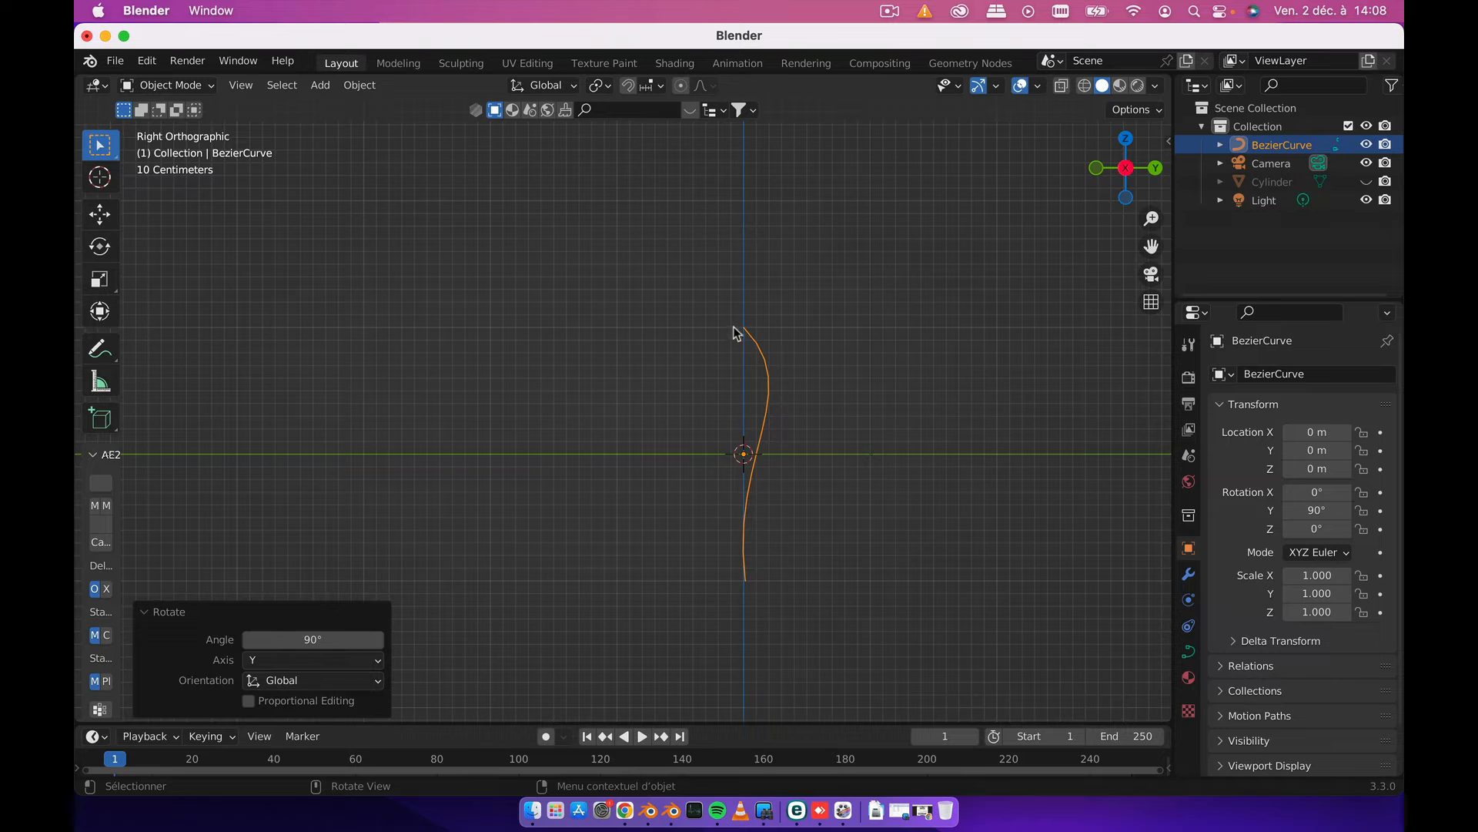
click(154, 86)
click(166, 123)
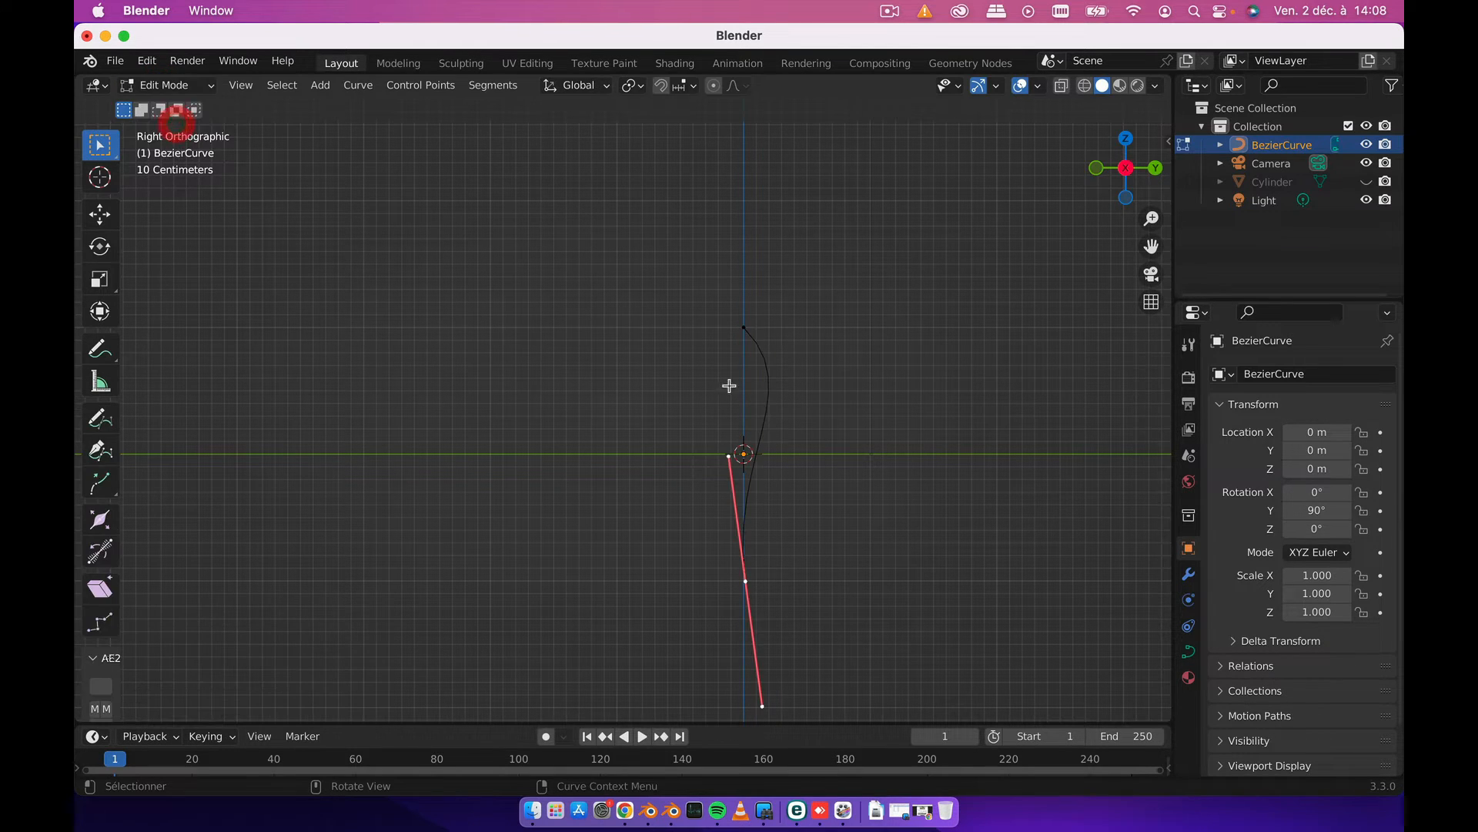
- Extrude the curve's upper control point about -0.93 m along Y and 0.93 m along Z
click(741, 327)
scroll(798, 423, up, 3)
scroll(799, 423, down, 5)
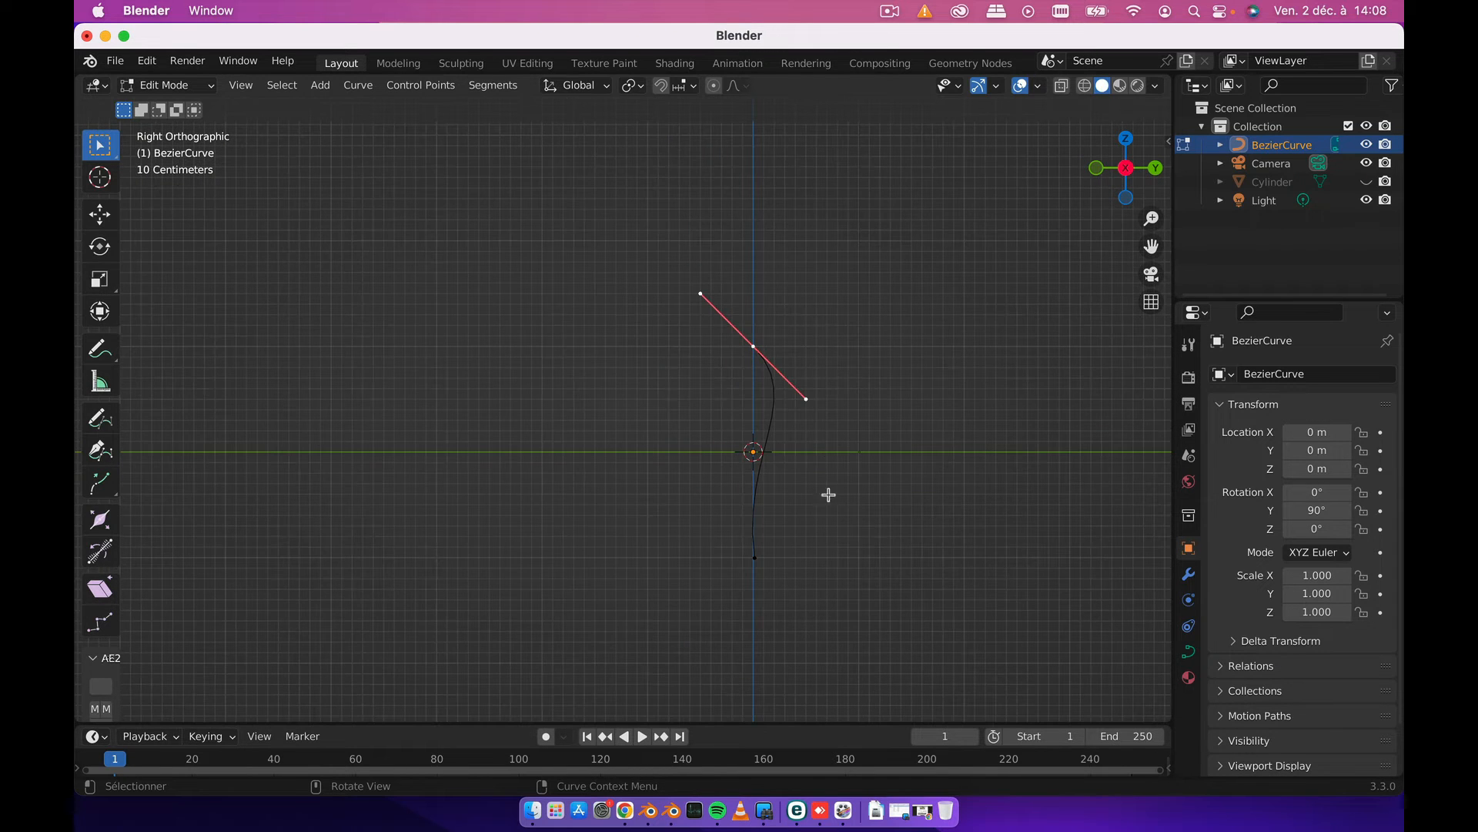
scroll(797, 355, down, 7)
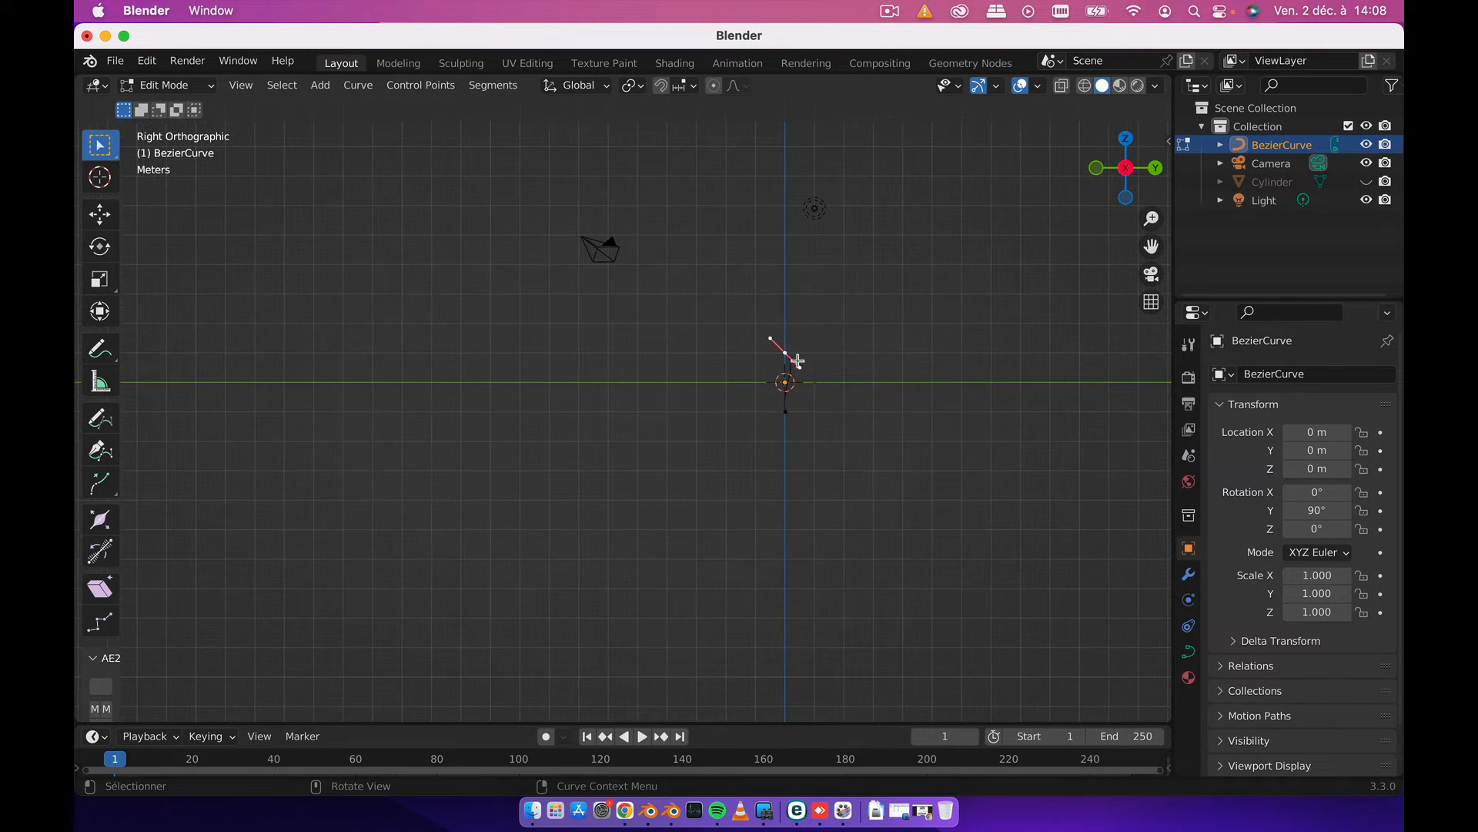
scroll(816, 355, up, 8)
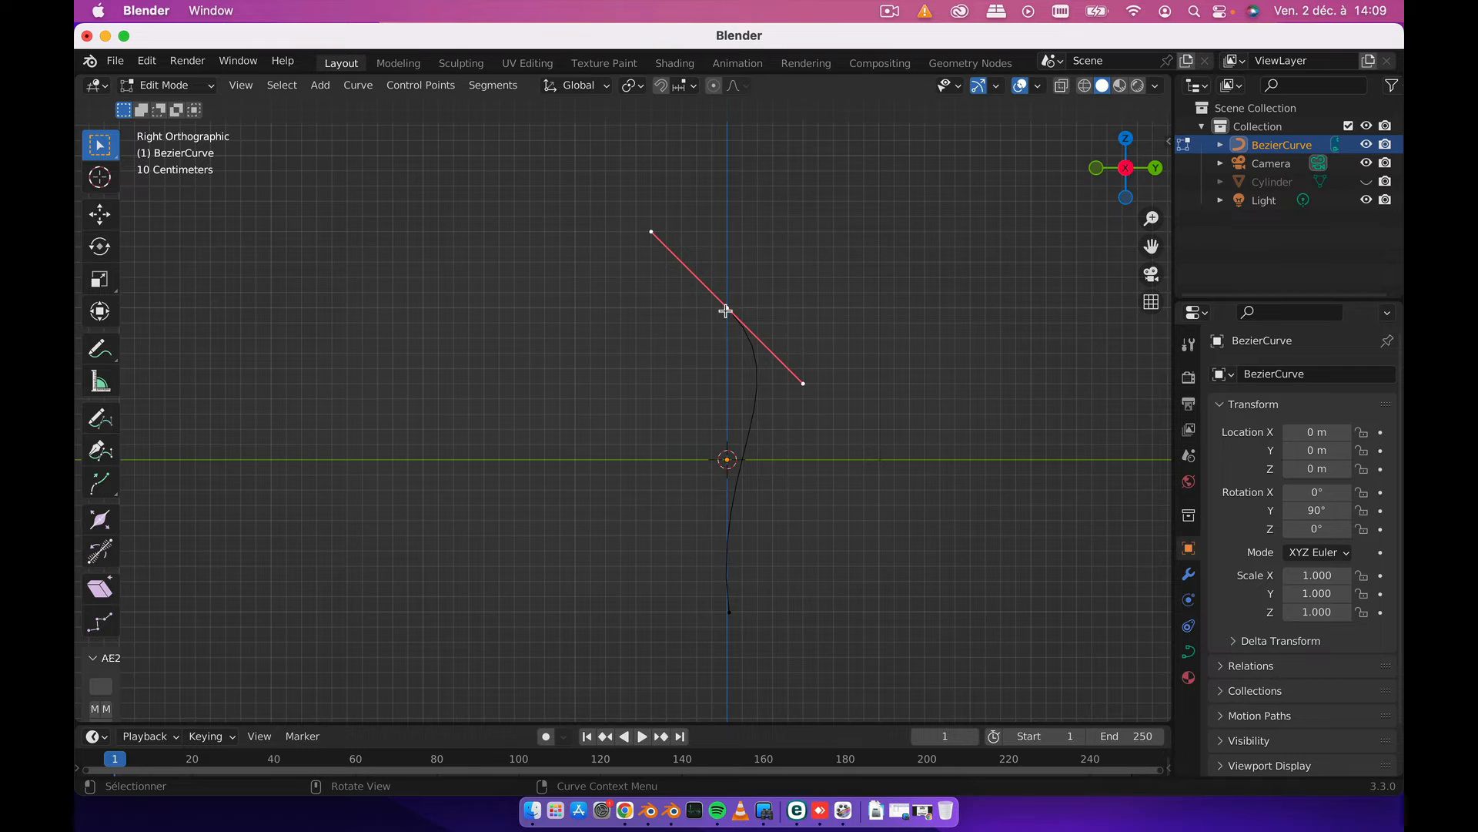
key(e)
click(585, 169)
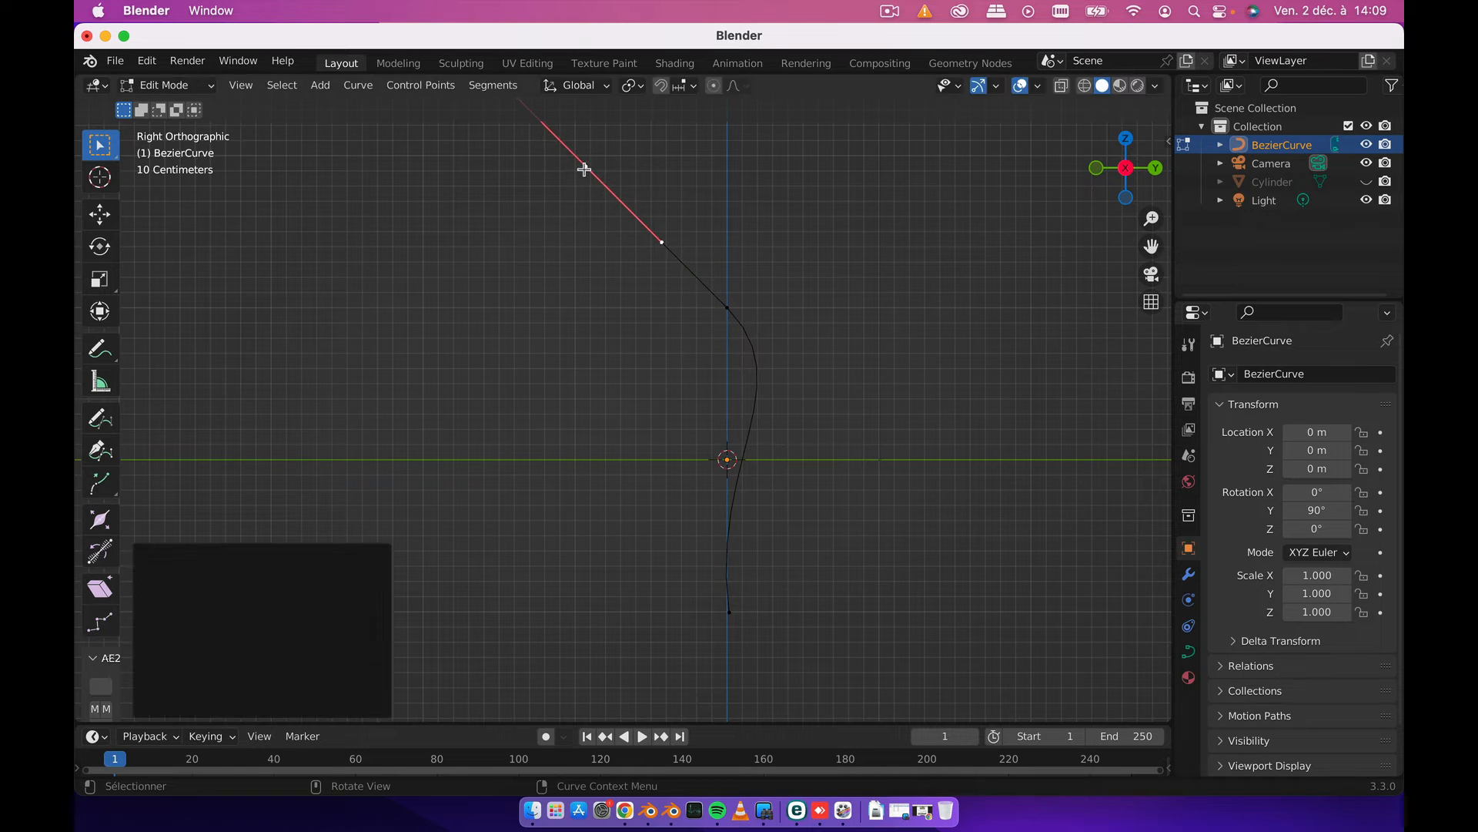
click(585, 167)
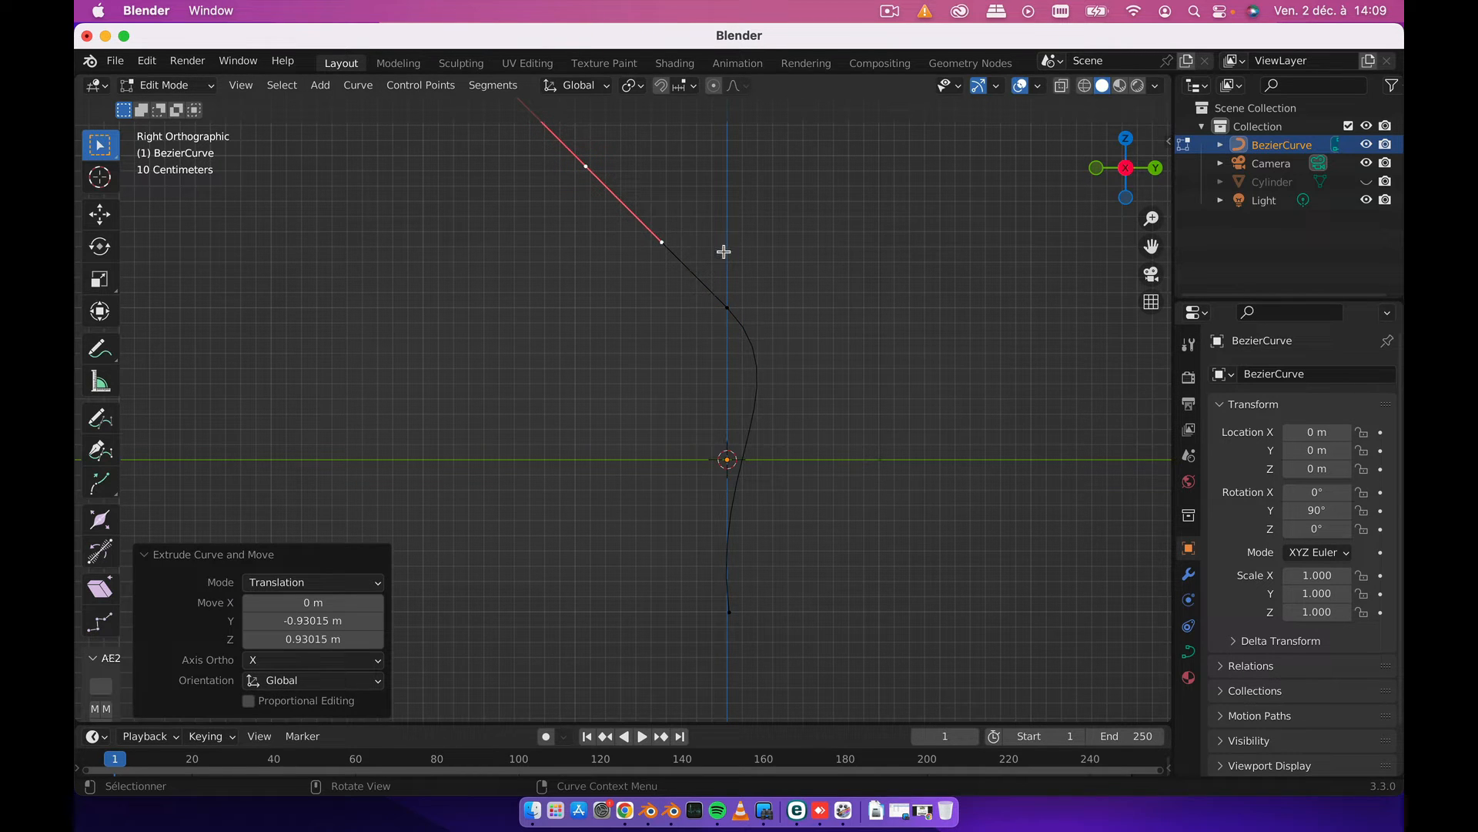
- Rotate the curve's top control point about 45.4° in the view plane and move it about -1.13 m in Y and 3.27 m in Z
key(r)
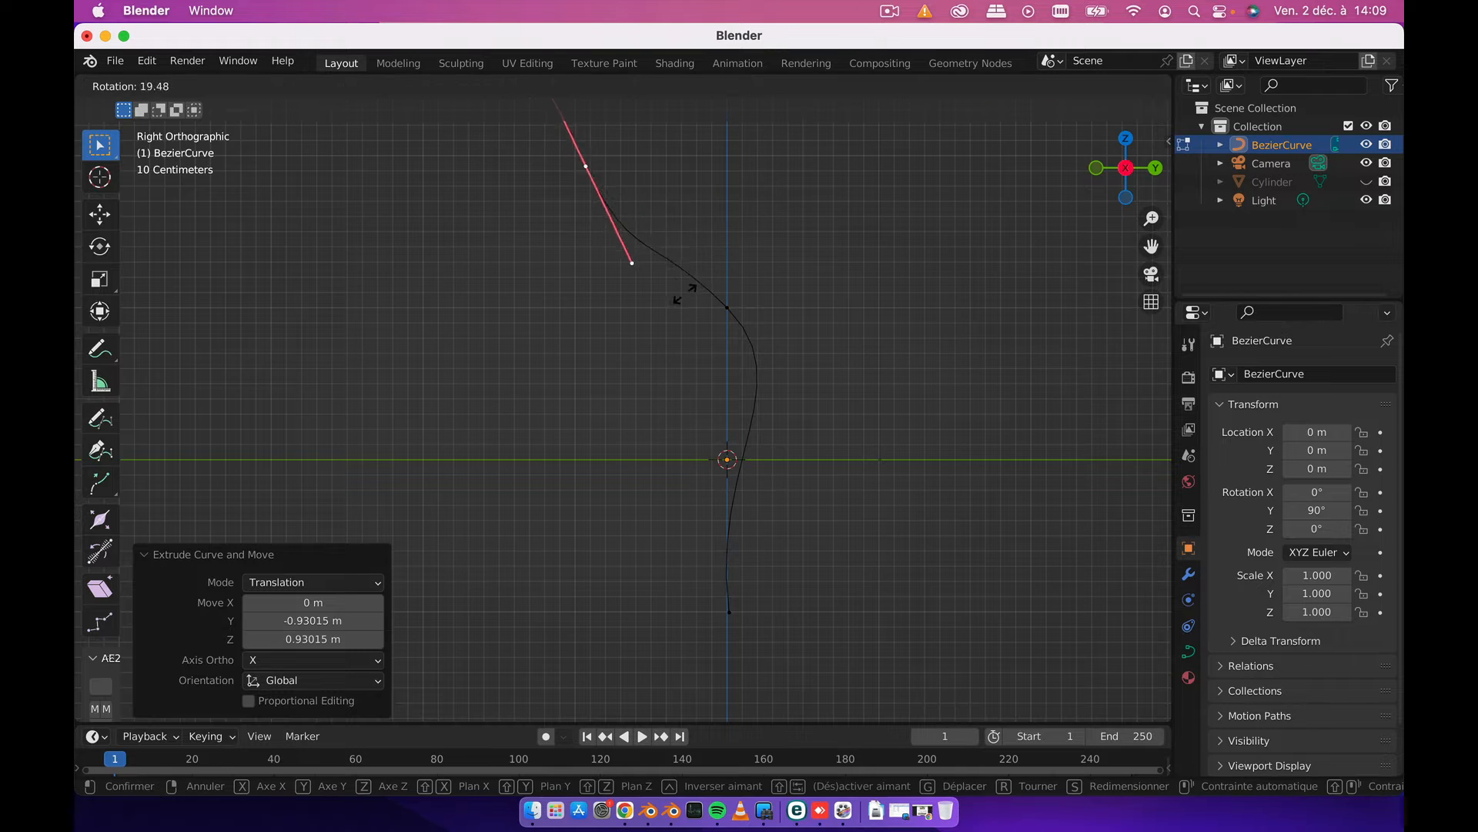
click(619, 312)
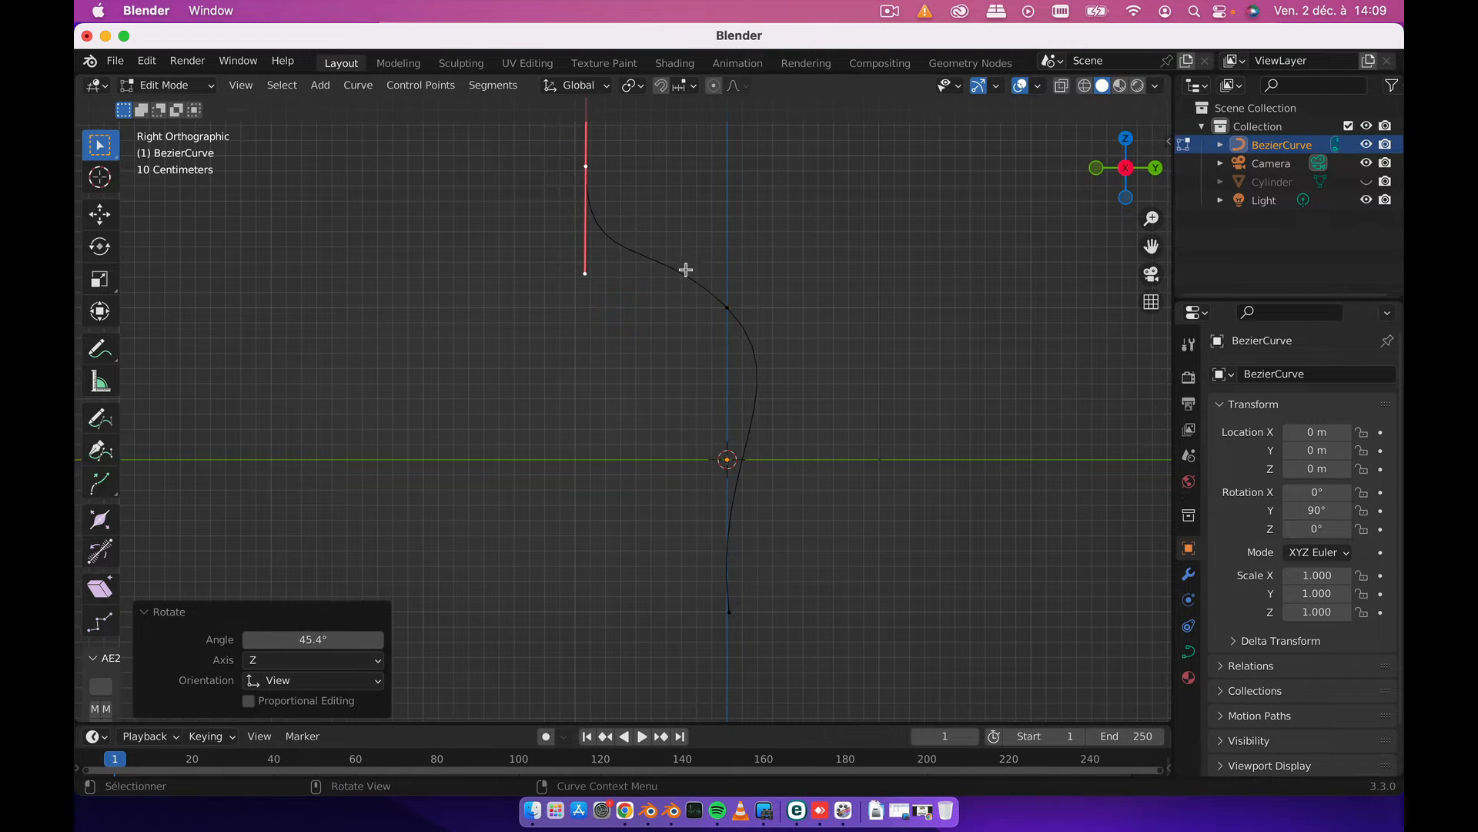
scroll(779, 328, down, 8)
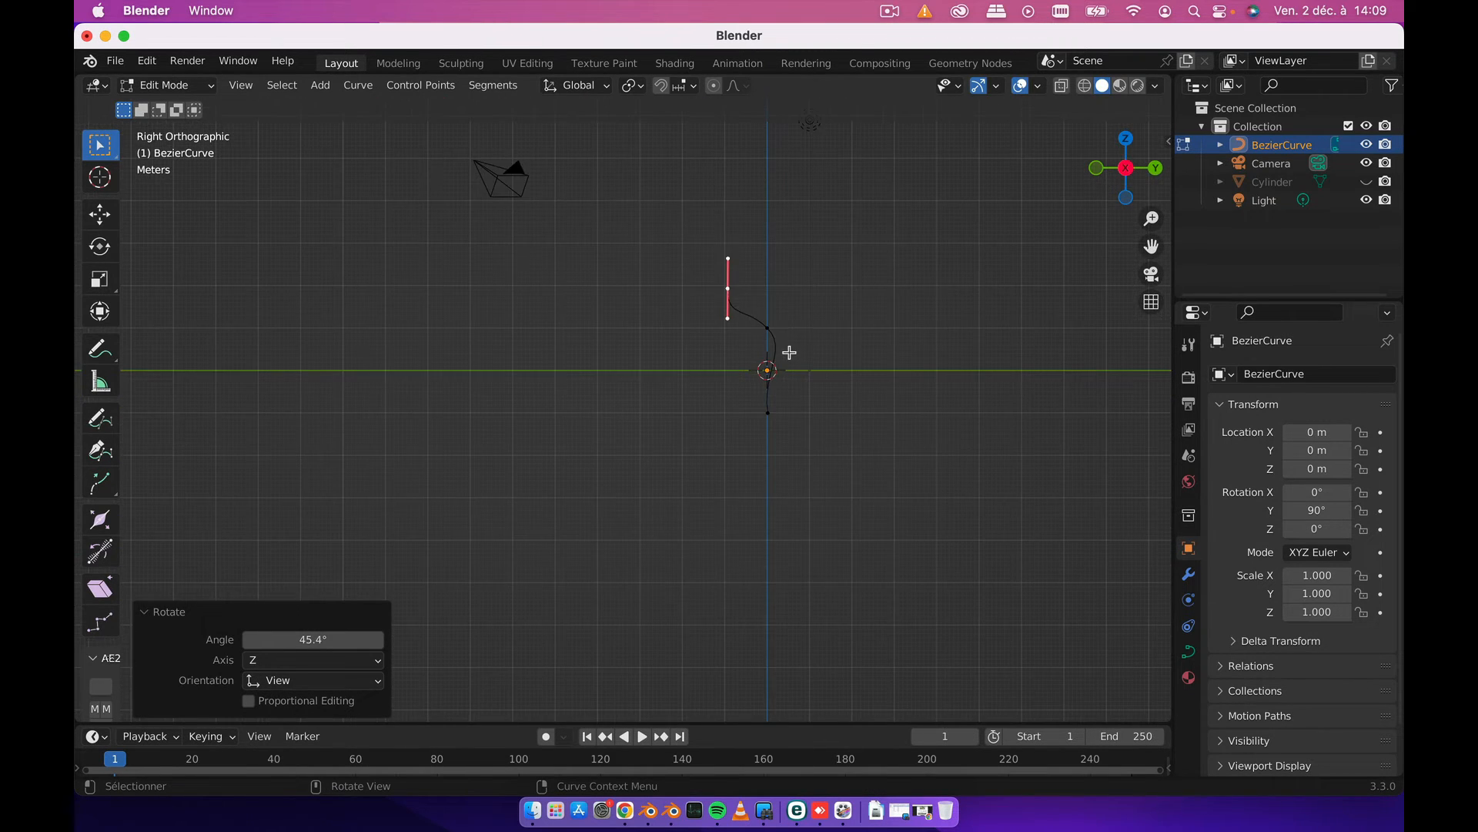
shift+middle_drag(839, 337, 632, 548)
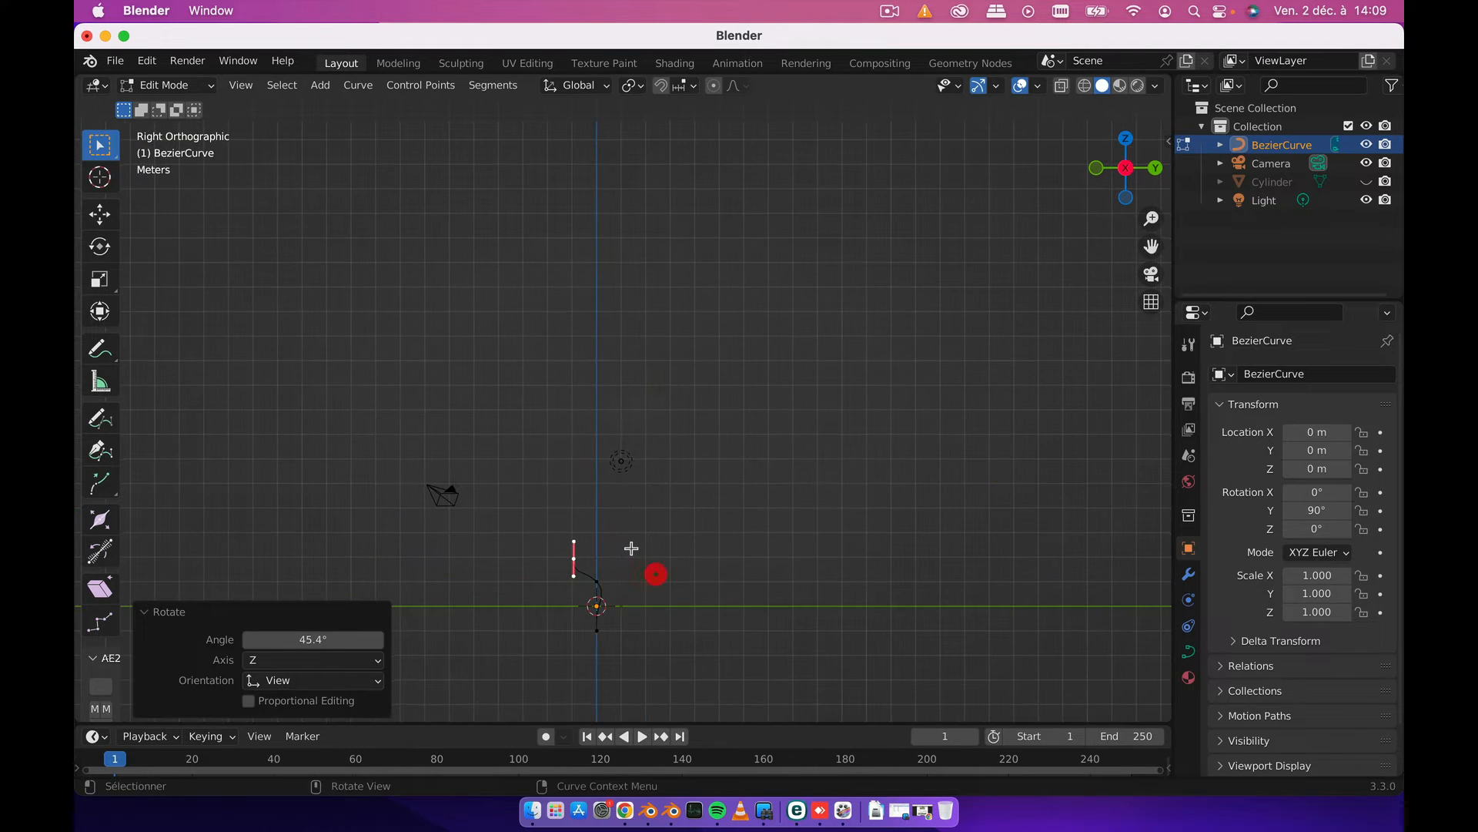
key(g)
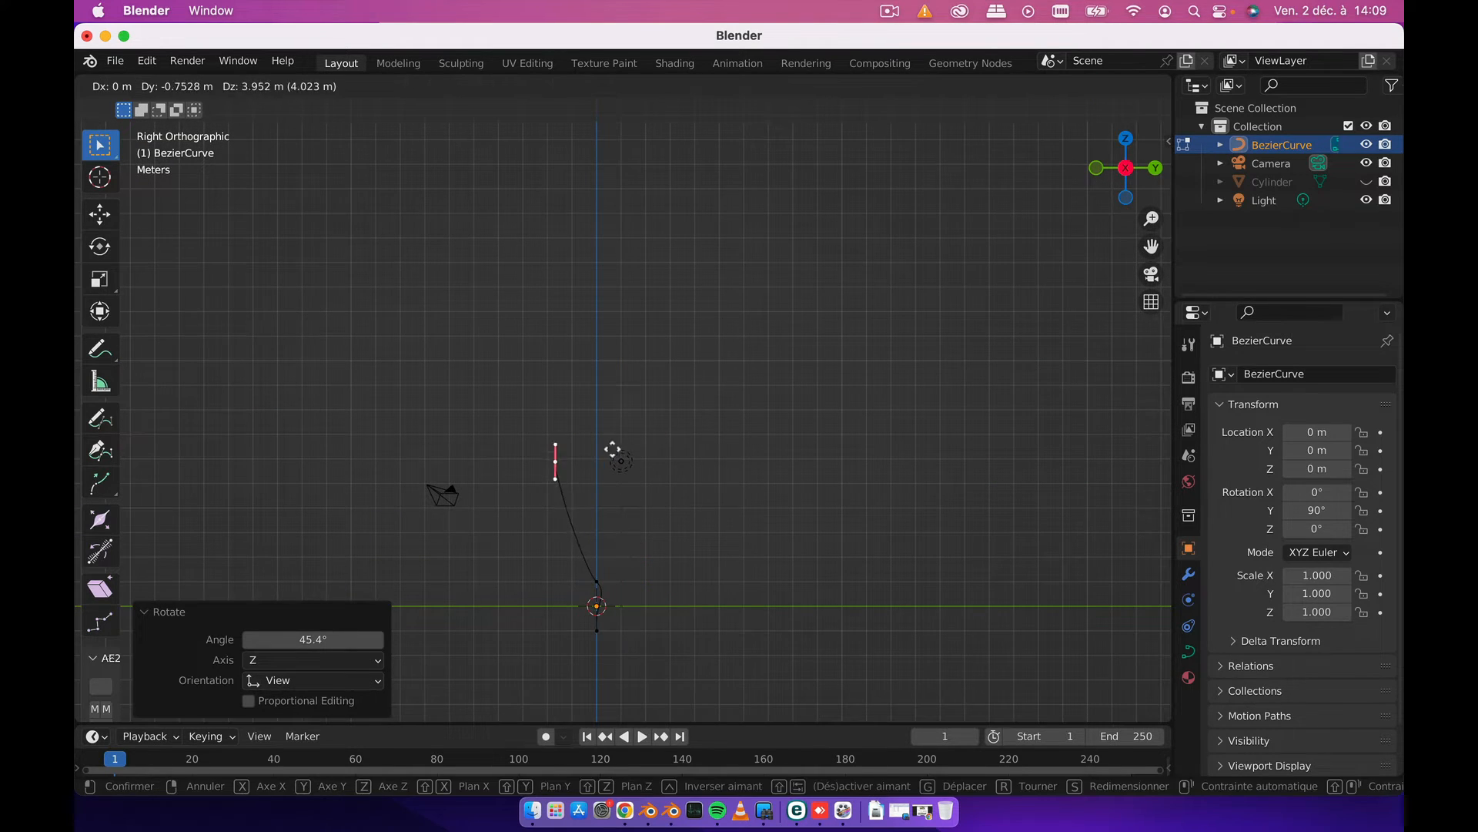
click(603, 467)
- Extrude a further control point upward across the Z axis toward positive Y and rotate it about -50.8° in the view plane
key(e)
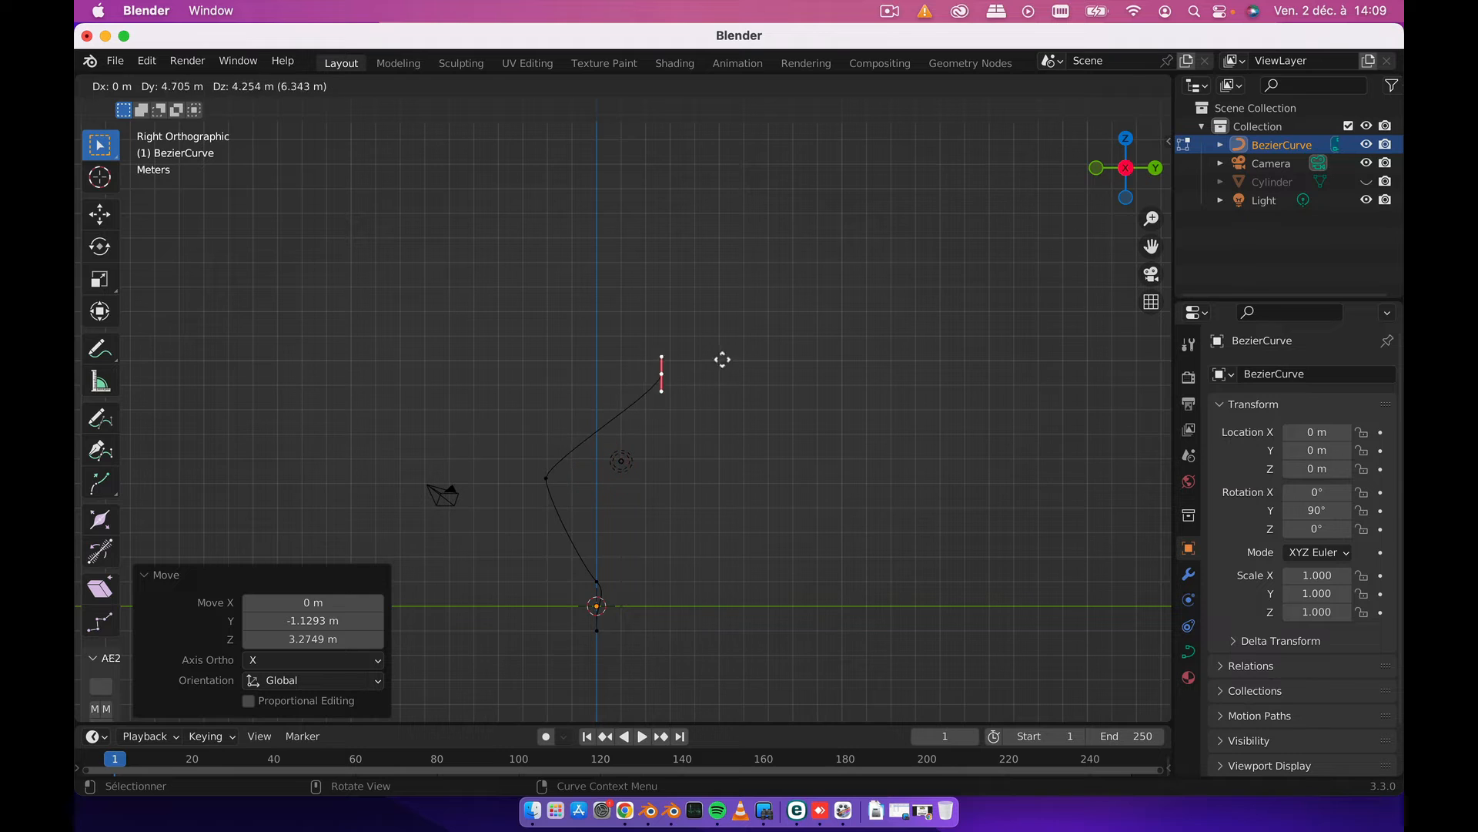
click(727, 356)
key(r)
click(703, 299)
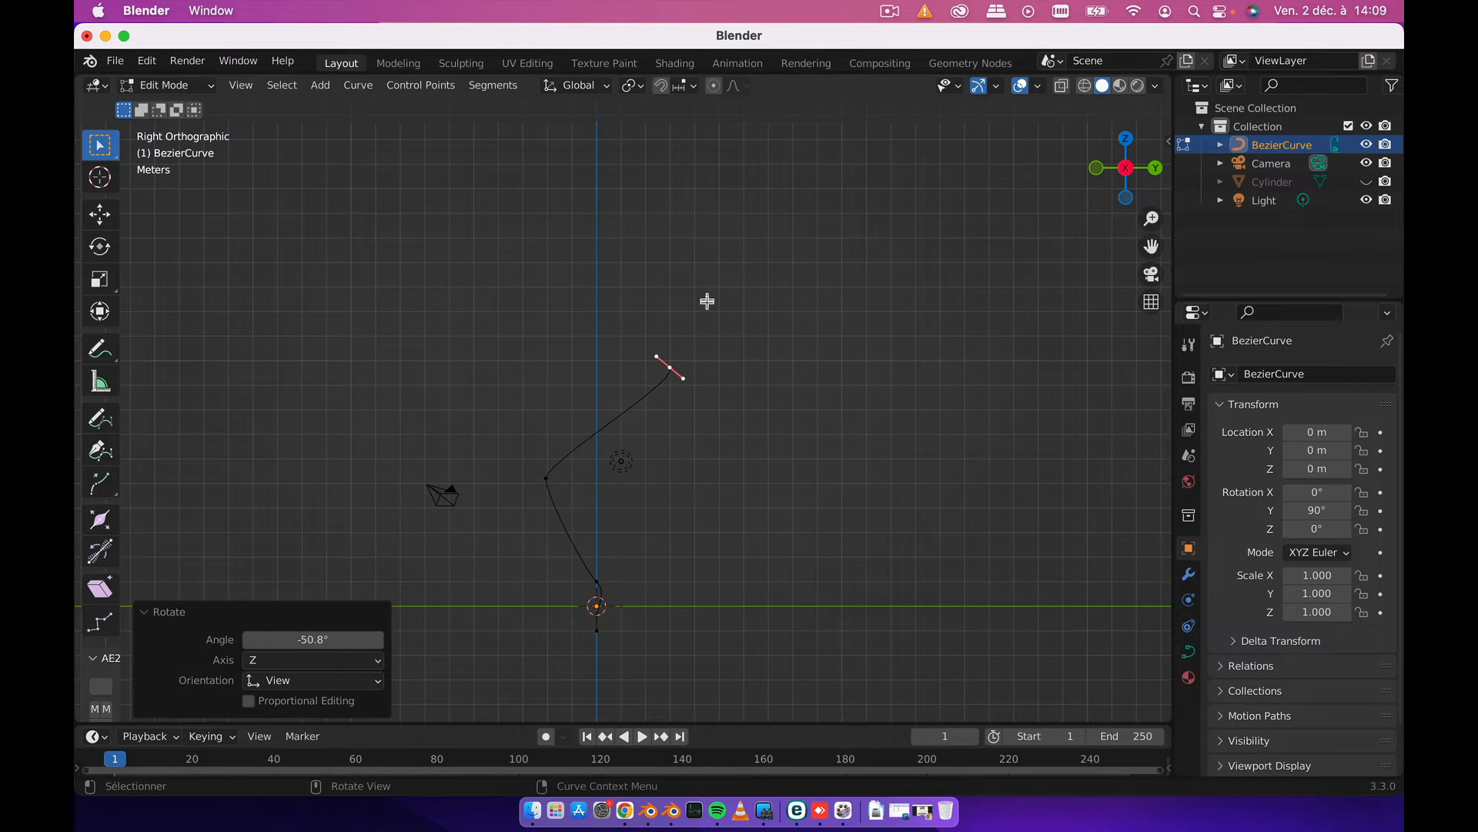
- Extrude the top control point about -7.15 m in Y and 8.17 m in Z, and rotate the new point about 74.5°
key(g)
click(533, 124)
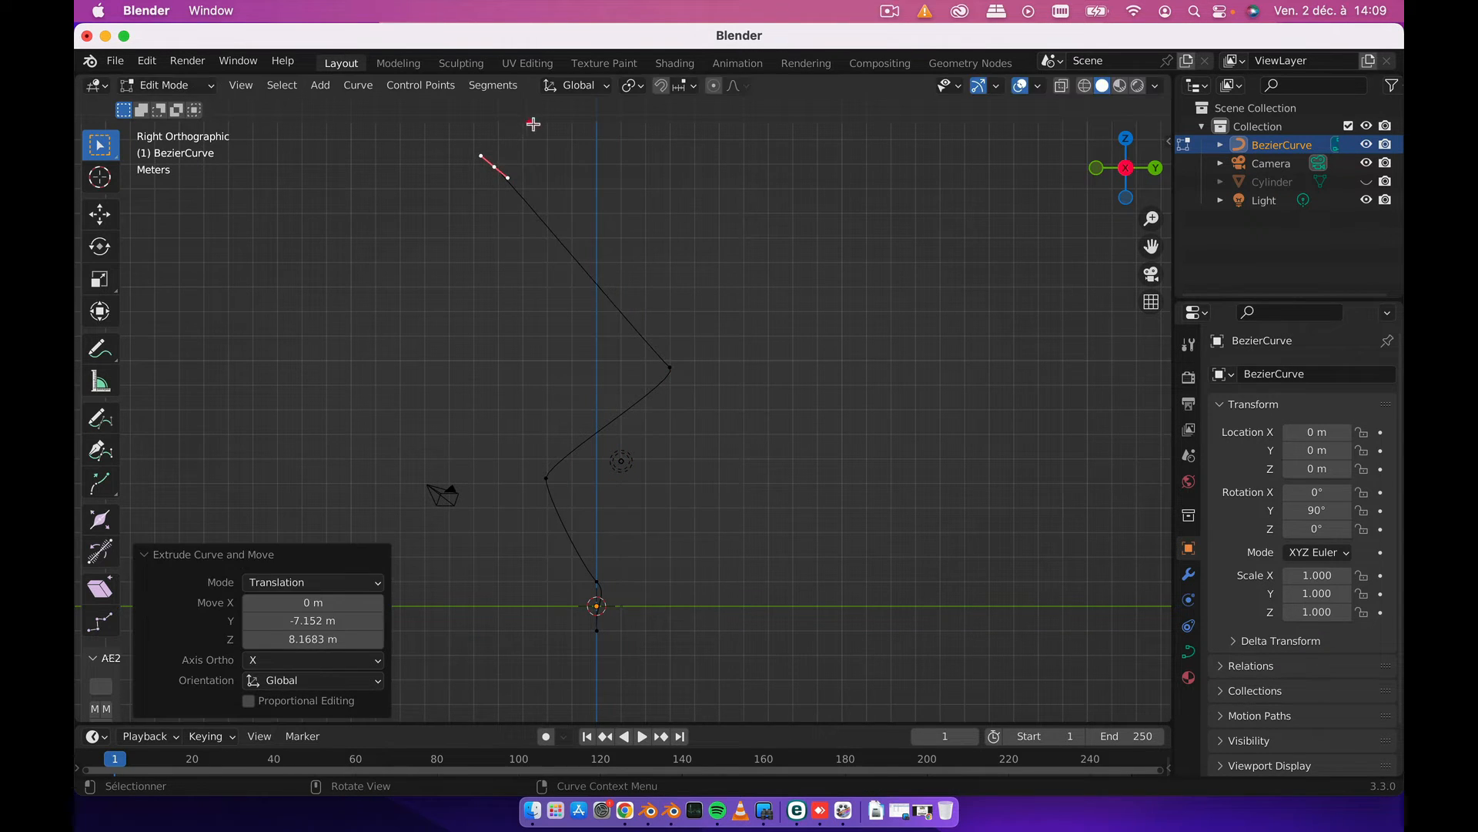
key(r)
click(513, 271)
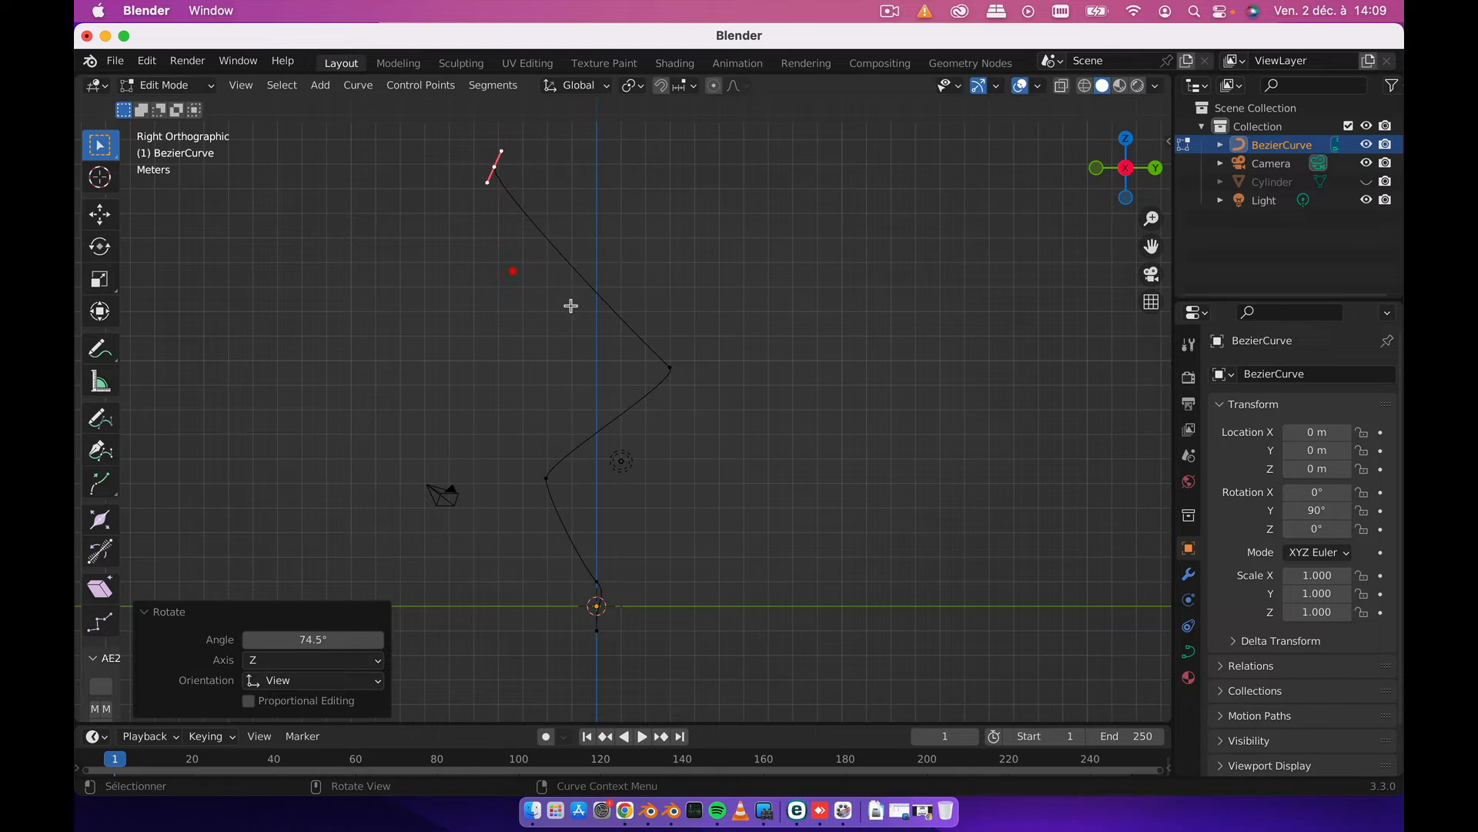
- Scale the upper handle of the control point on the positive Y side by about 3.51 and rotate it about 69.6°
click(670, 368)
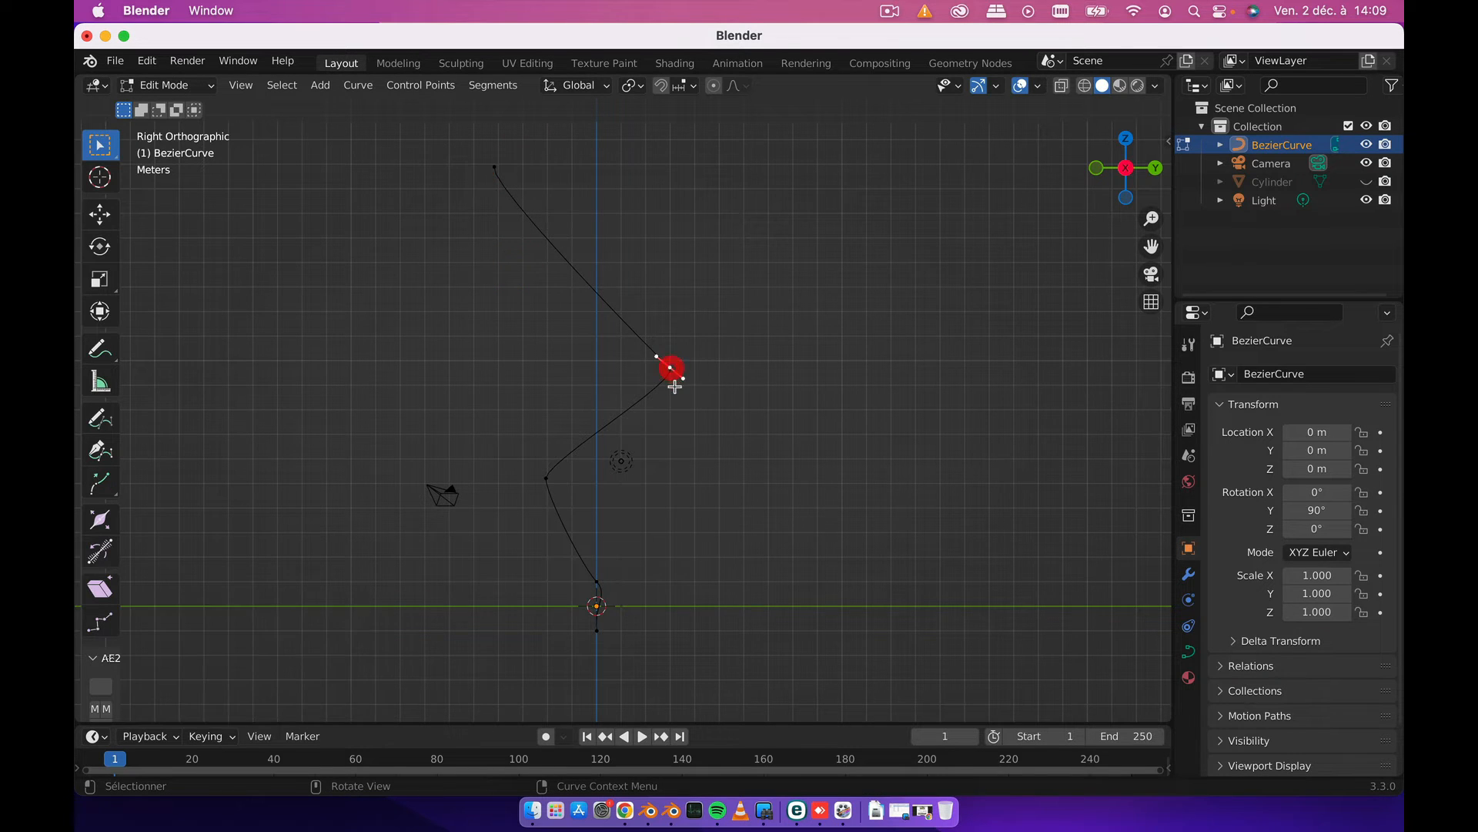
scroll(670, 370, up, 6)
click(612, 301)
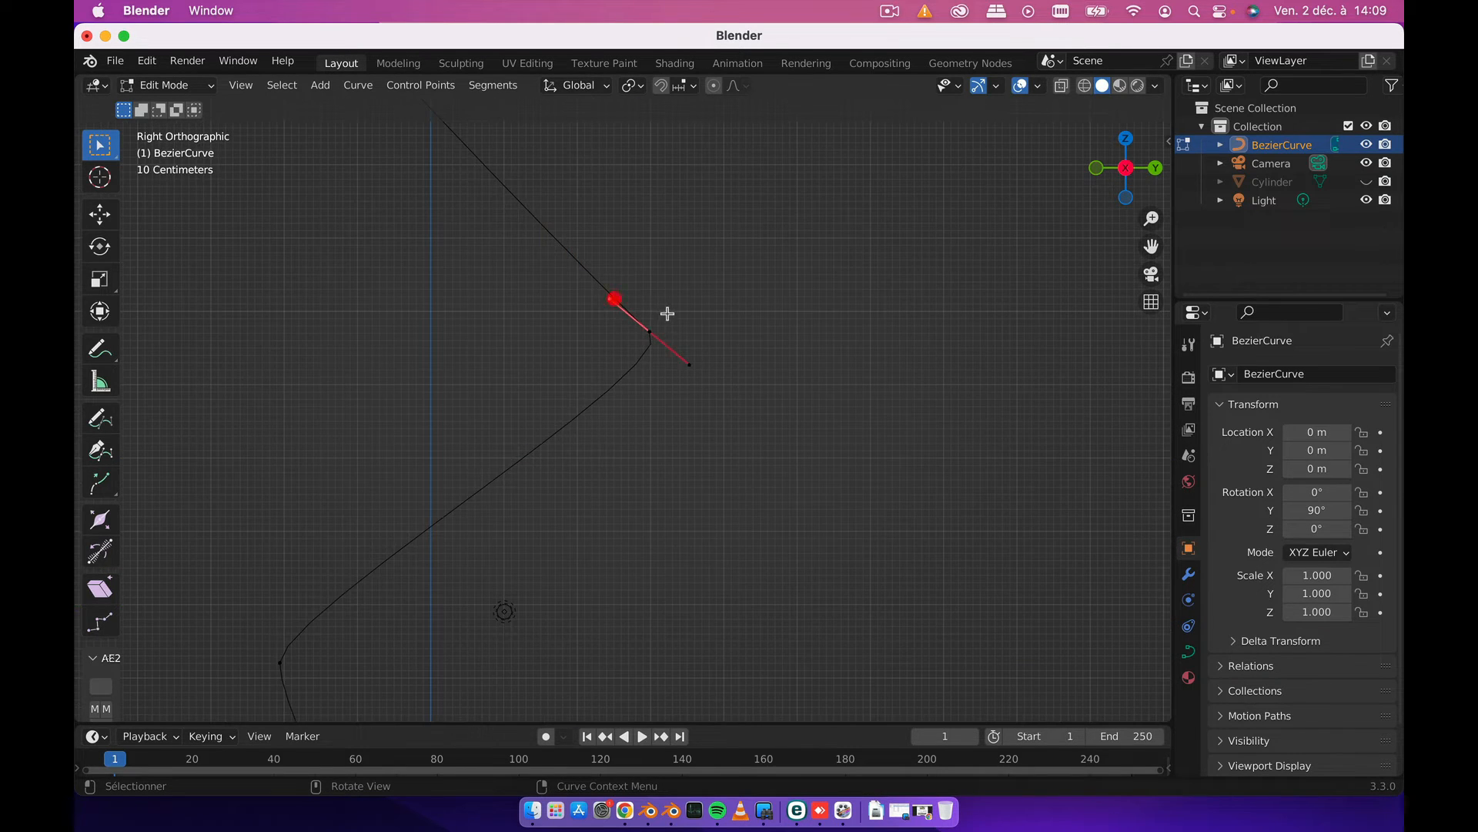
key(s)
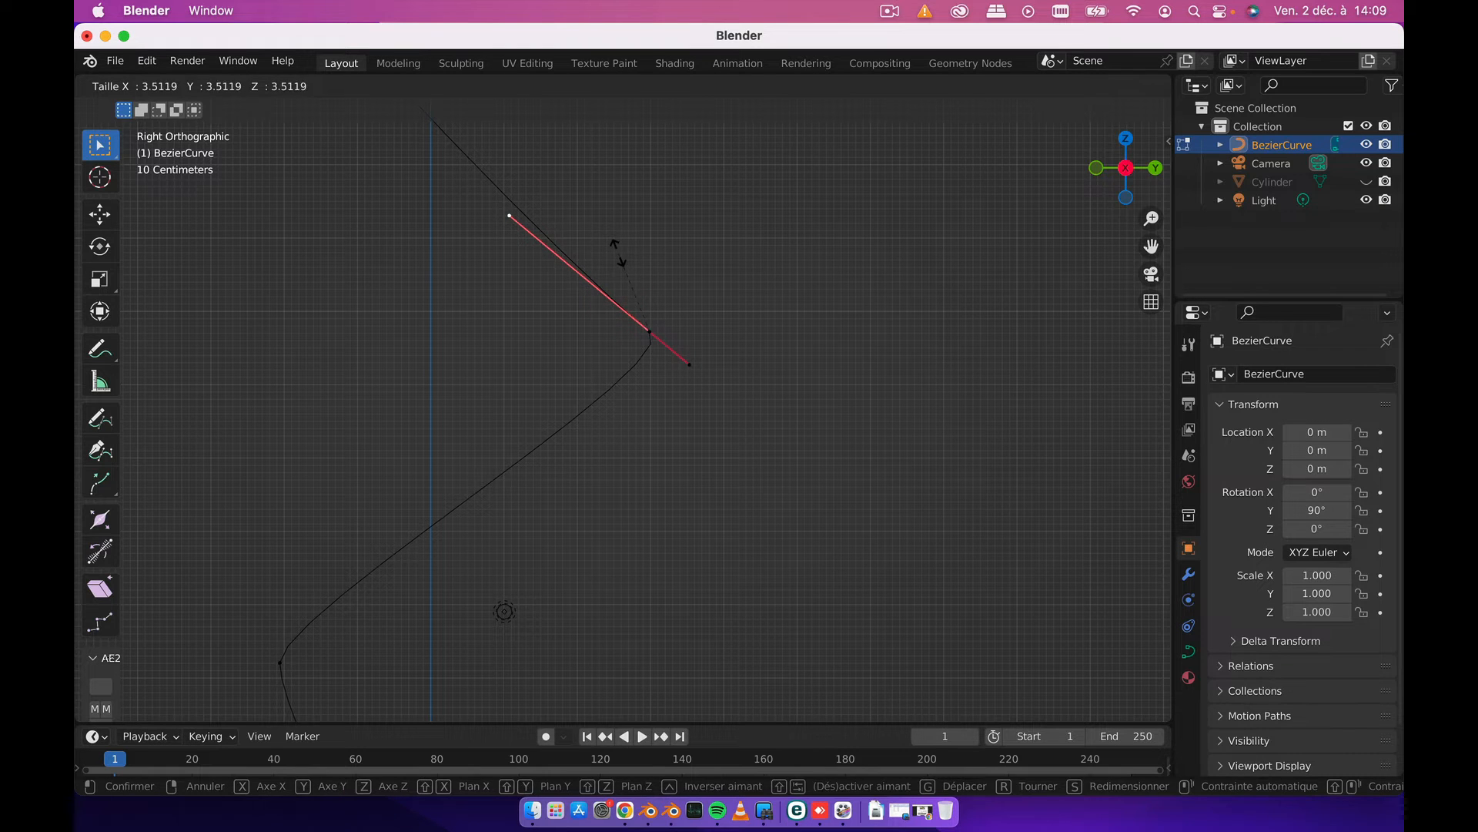
click(619, 254)
key(r)
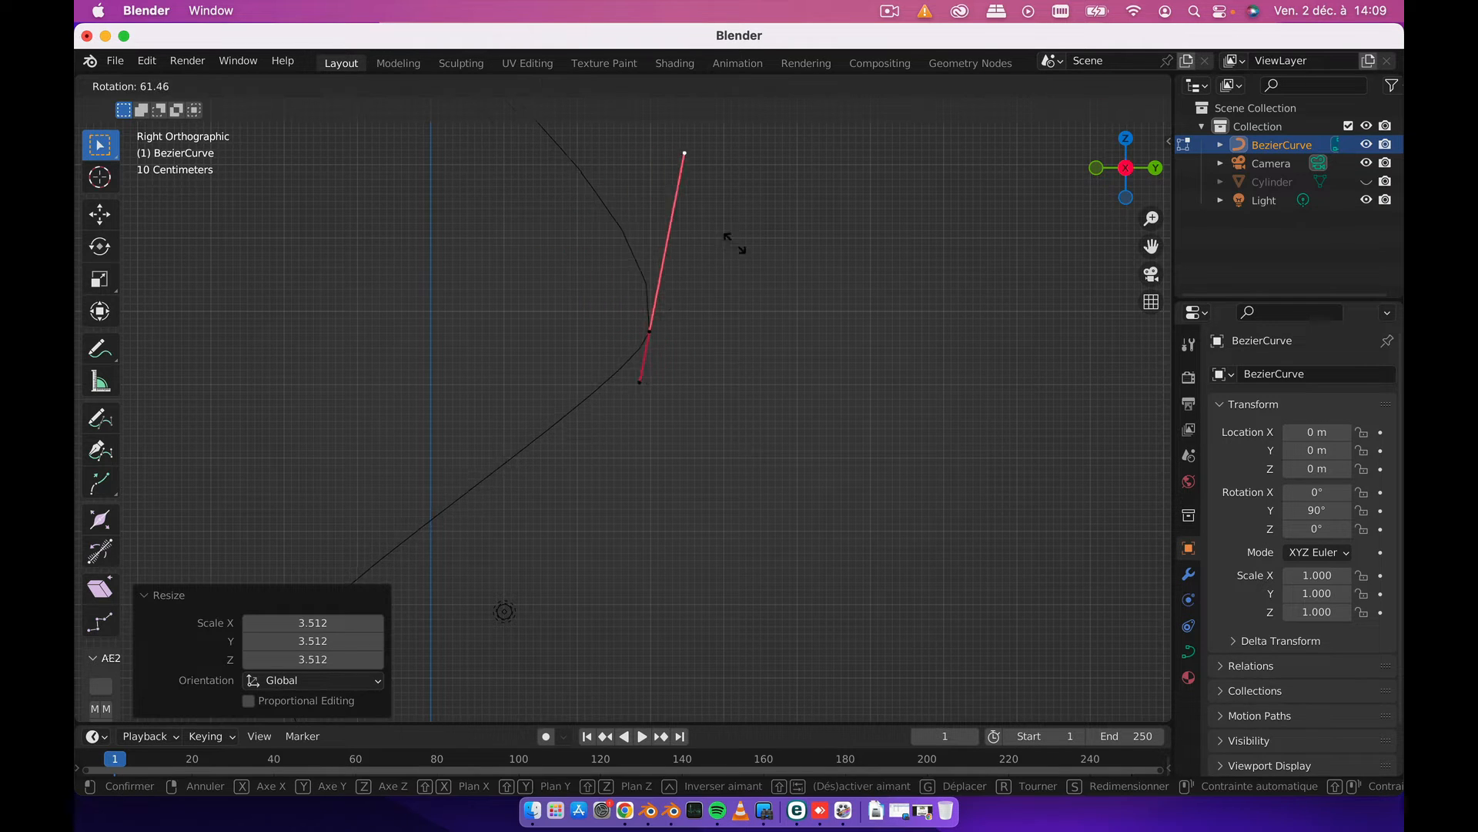
click(752, 246)
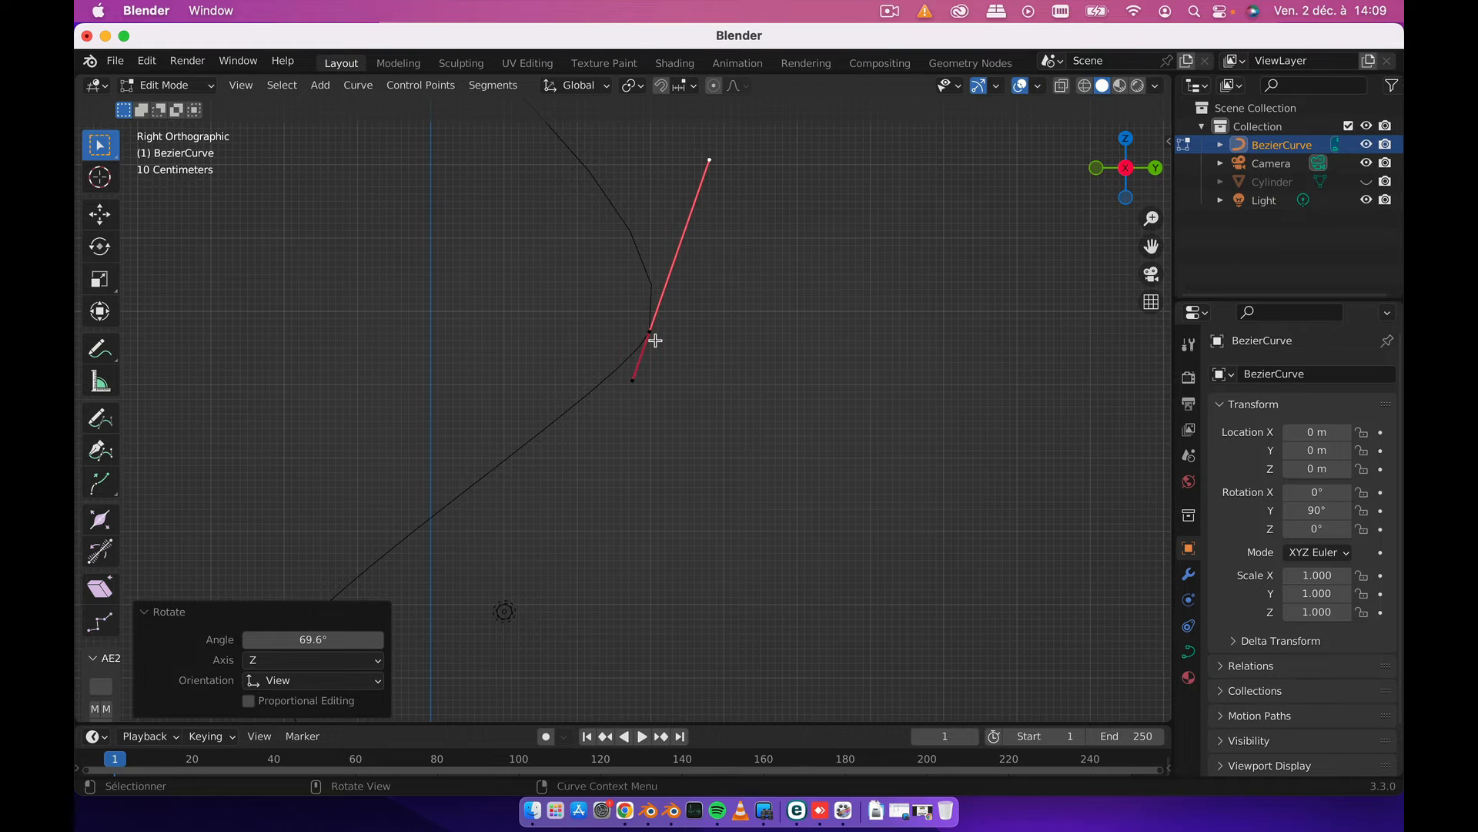
- Unhide the cylinder in the viewport so the curve can be compared with its height
scroll(656, 340, down, 5)
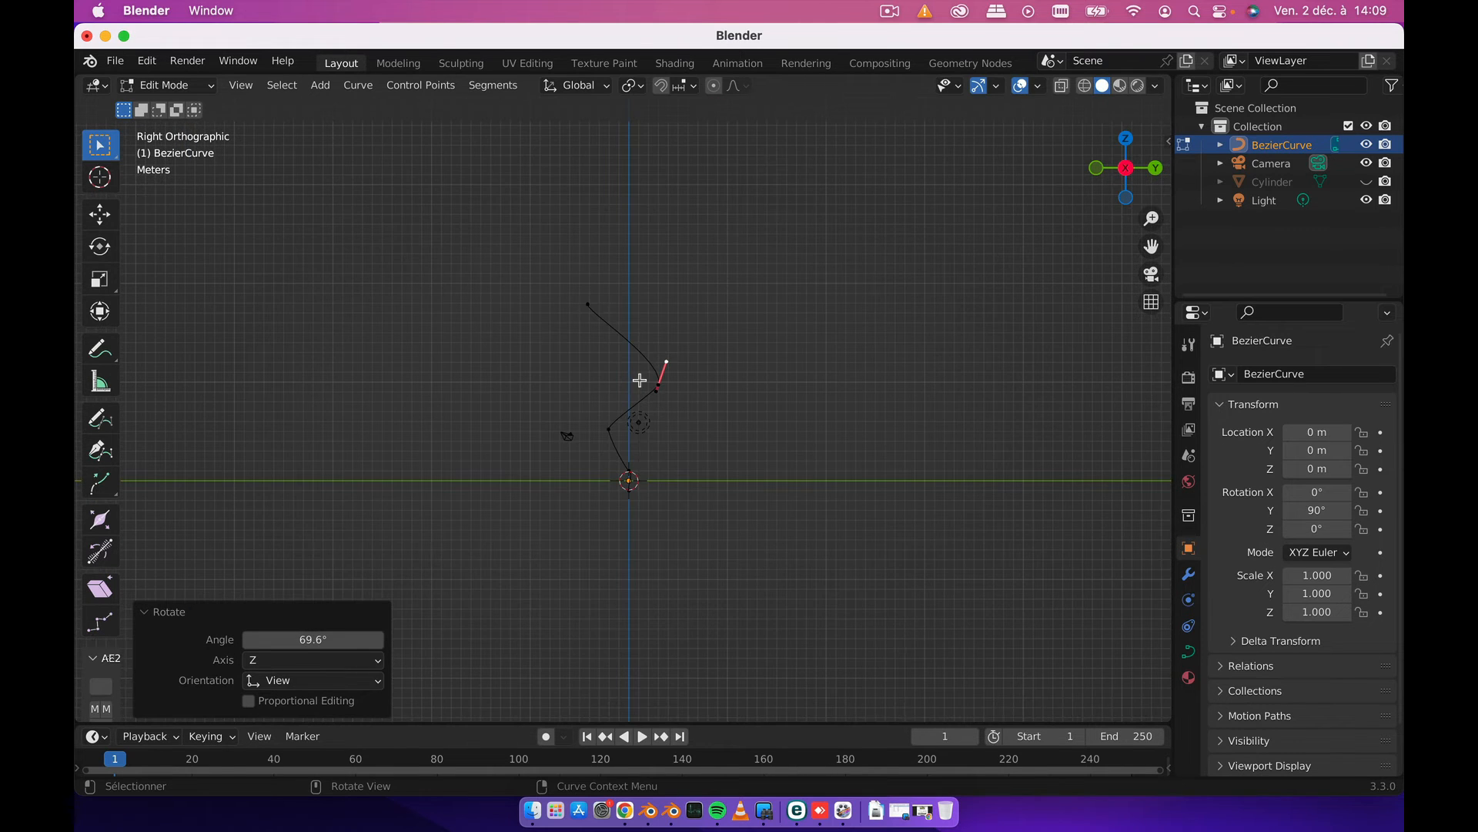
click(1367, 182)
scroll(643, 382, down, 4)
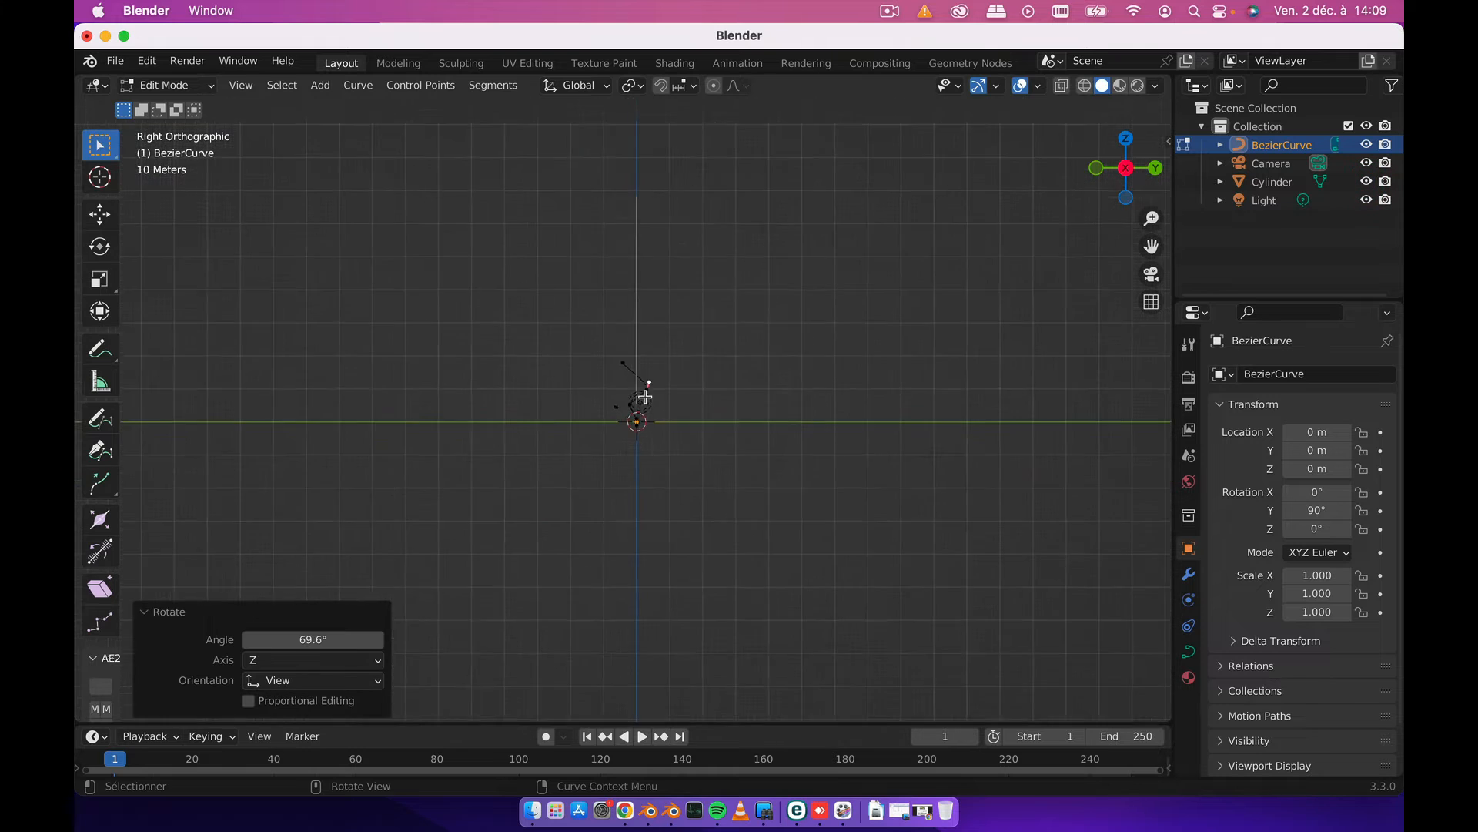
- Extrude the curve's top control point about 9.74 m in Y and 11.52 m in Z, and rotate the new point about -59.7°
scroll(643, 370, up, 5)
click(588, 367)
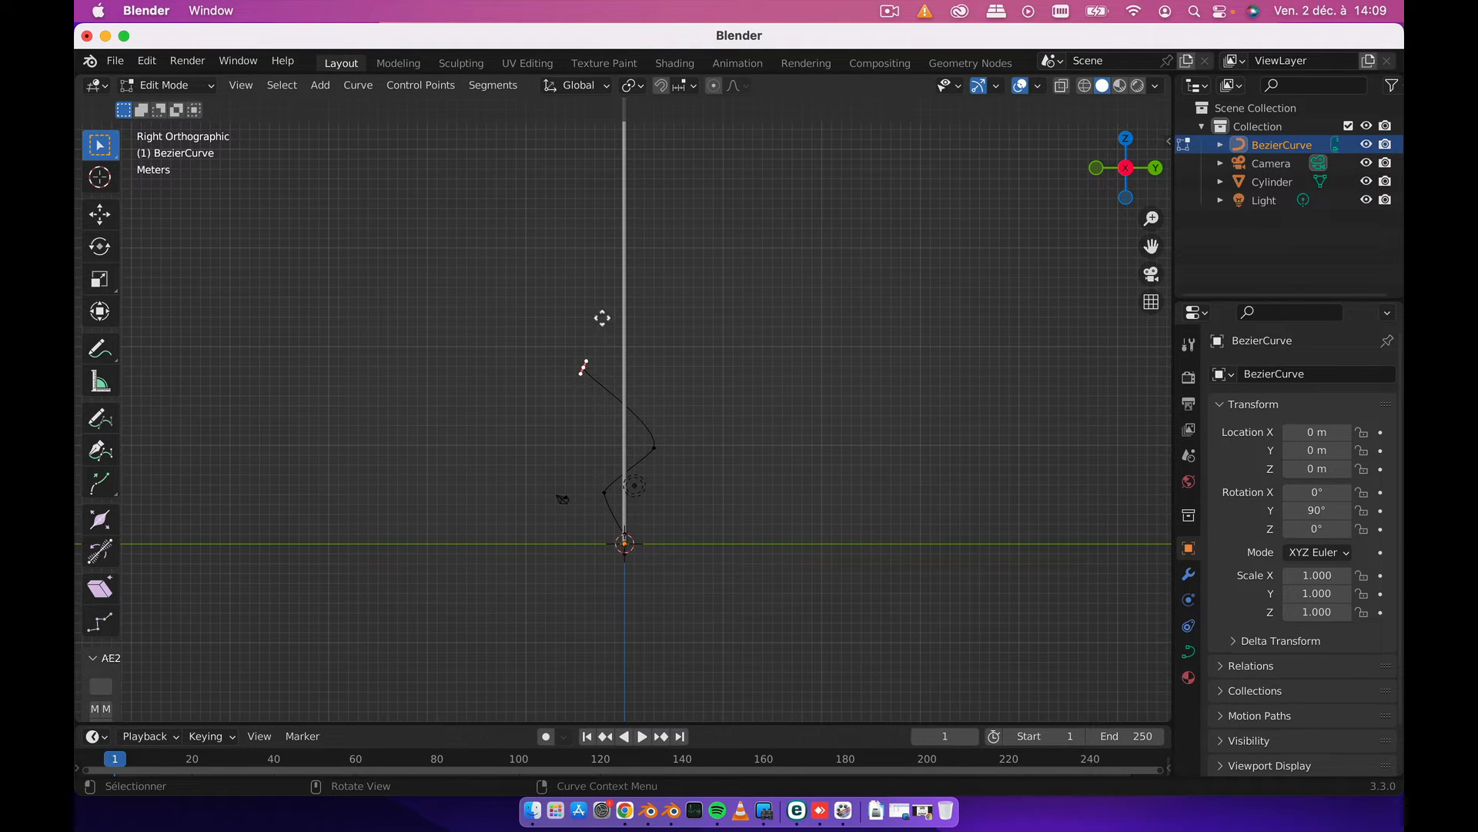
key(e)
click(697, 215)
key(r)
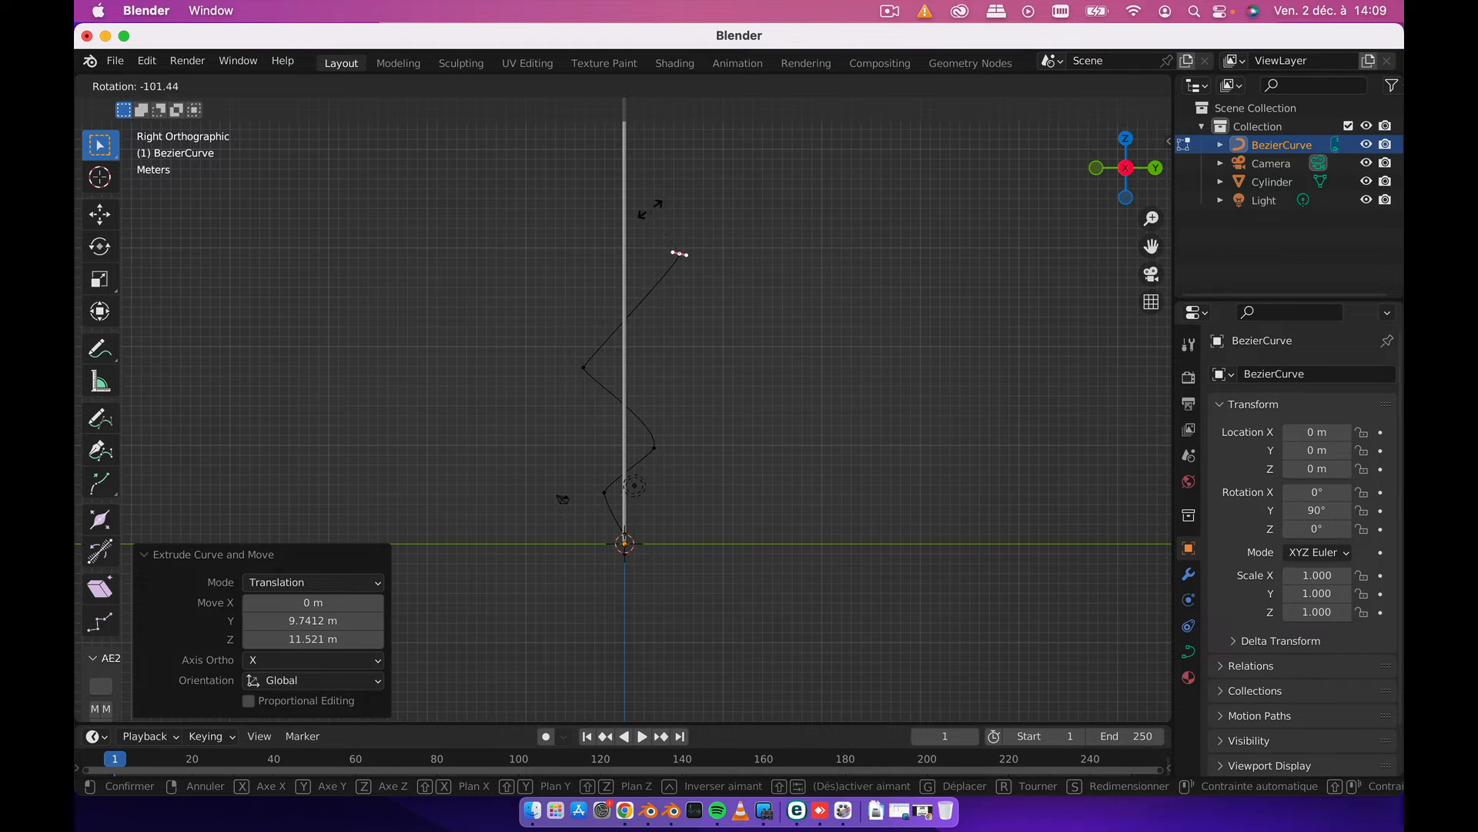
click(681, 224)
- Extrude the top control point about -12.64 m in Y and 11.24 m in Z, and rotate the new point about 59.7°
key(e)
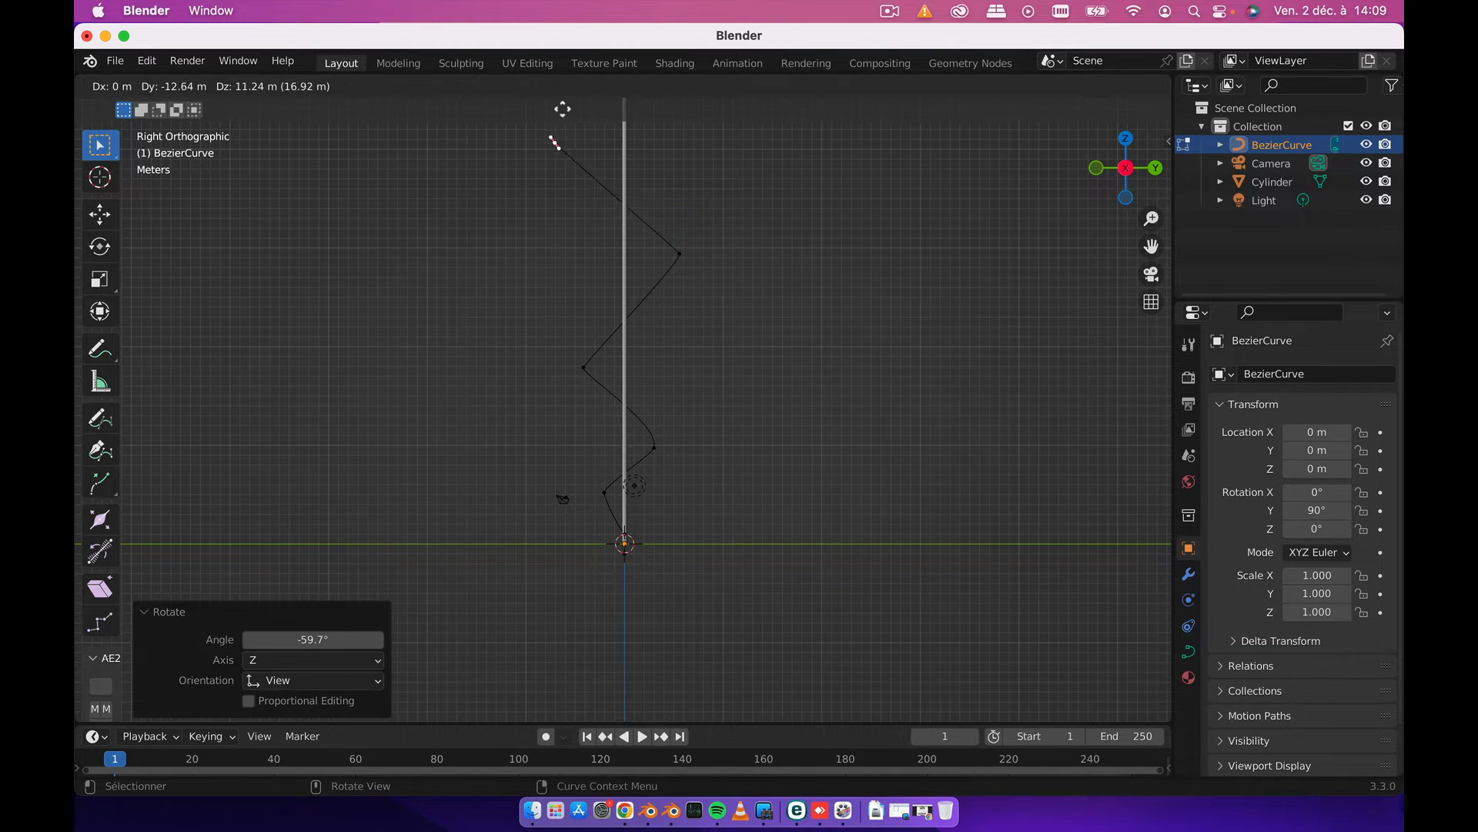
click(562, 109)
key(r)
click(561, 220)
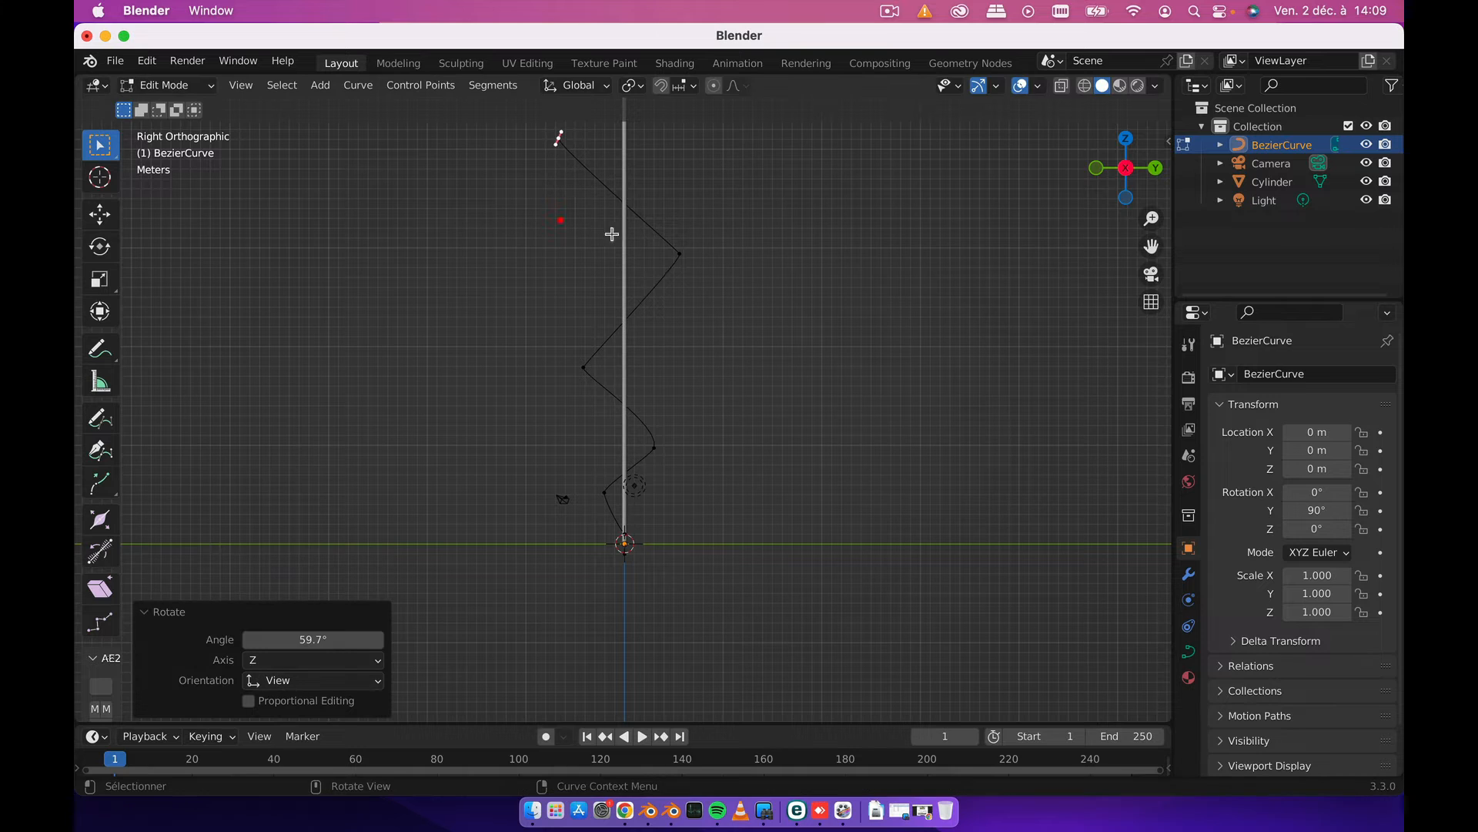
shift+middle_drag(667, 232, 656, 394)
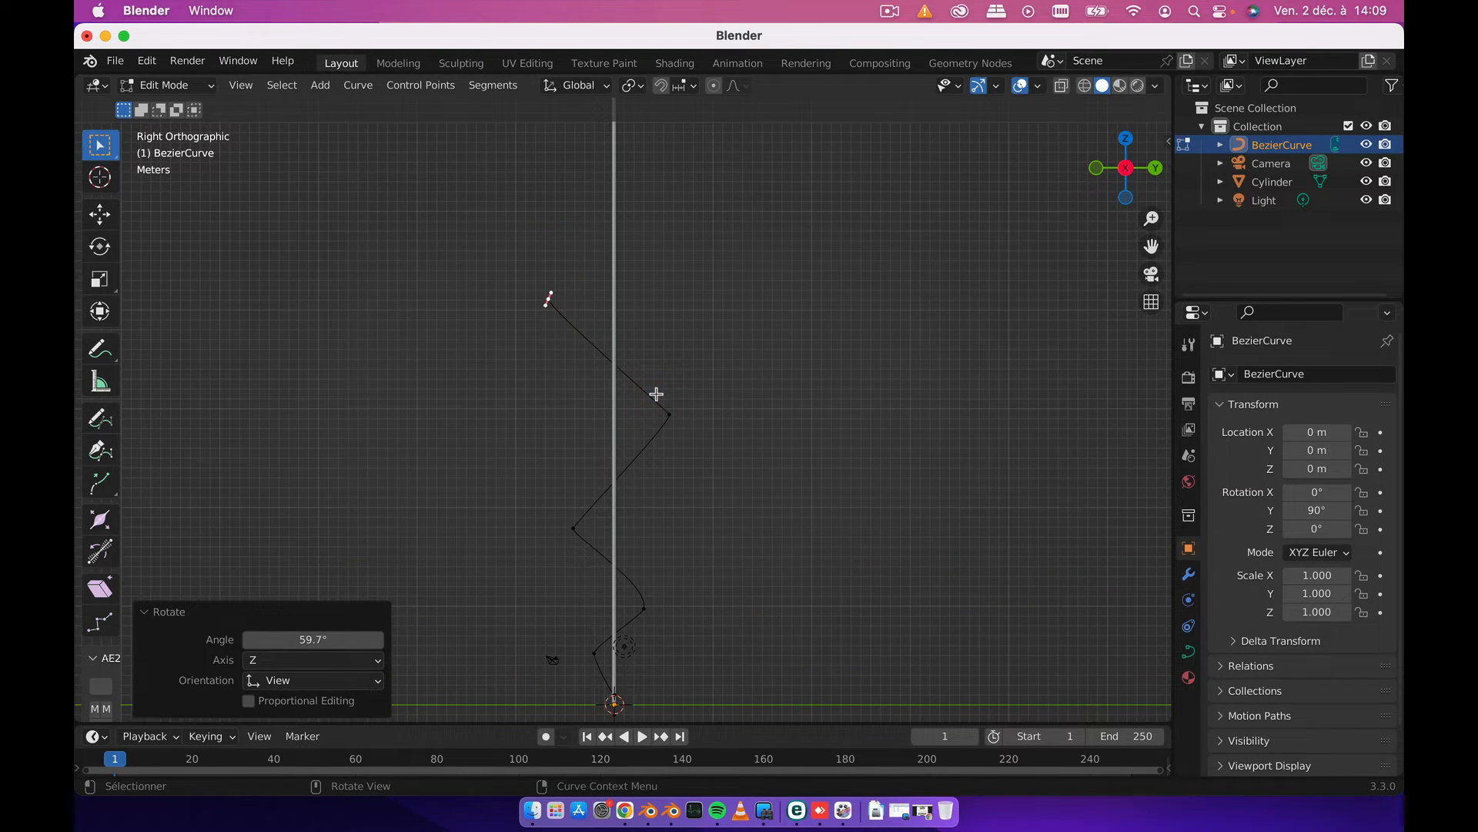
shift+middle_drag(651, 390, 701, 475)
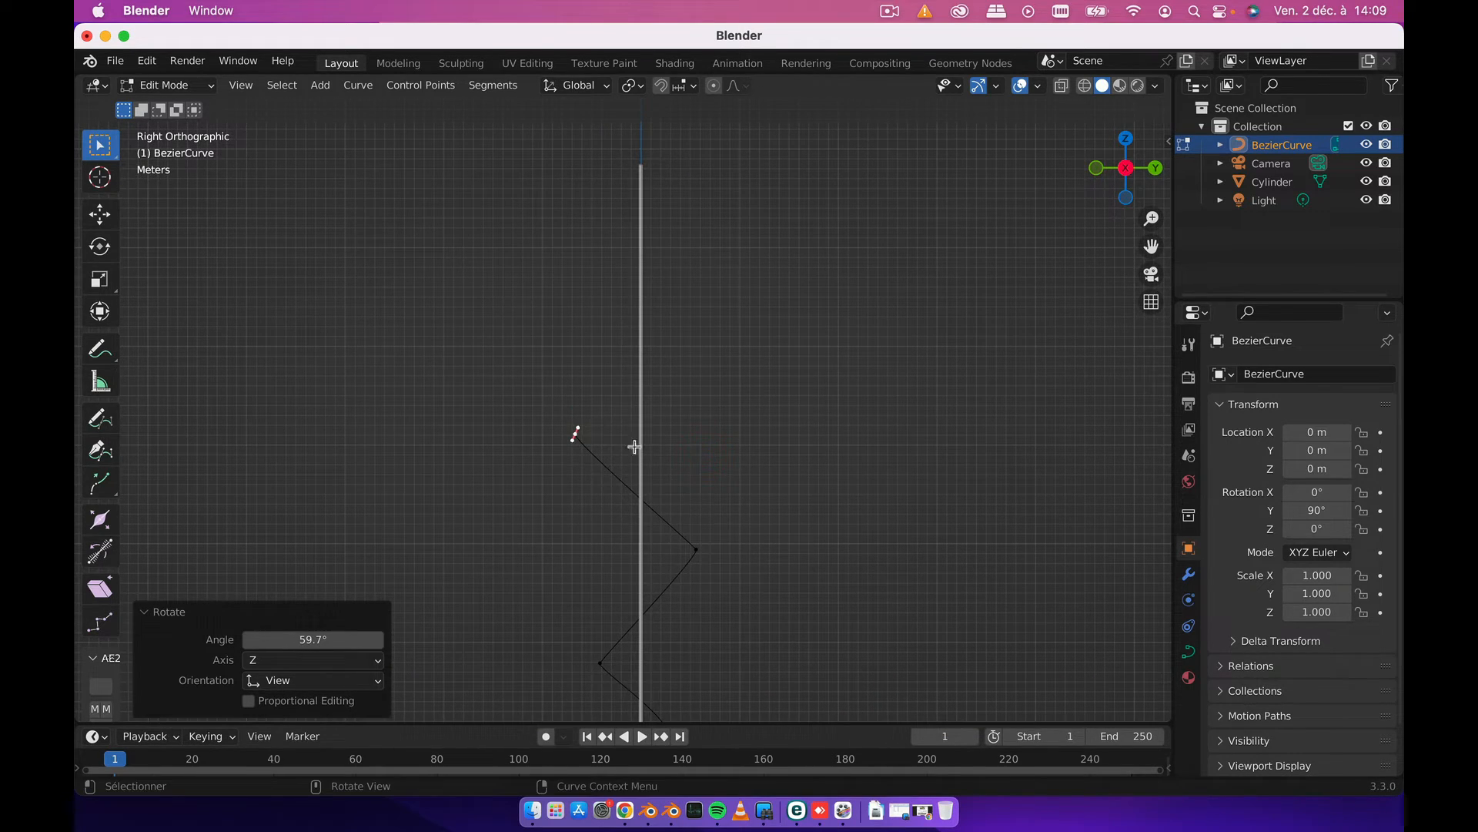
- Extrude the curve's top control point up to the positive Y side of the cylinder and rotate the new point about -54.2°
key(e)
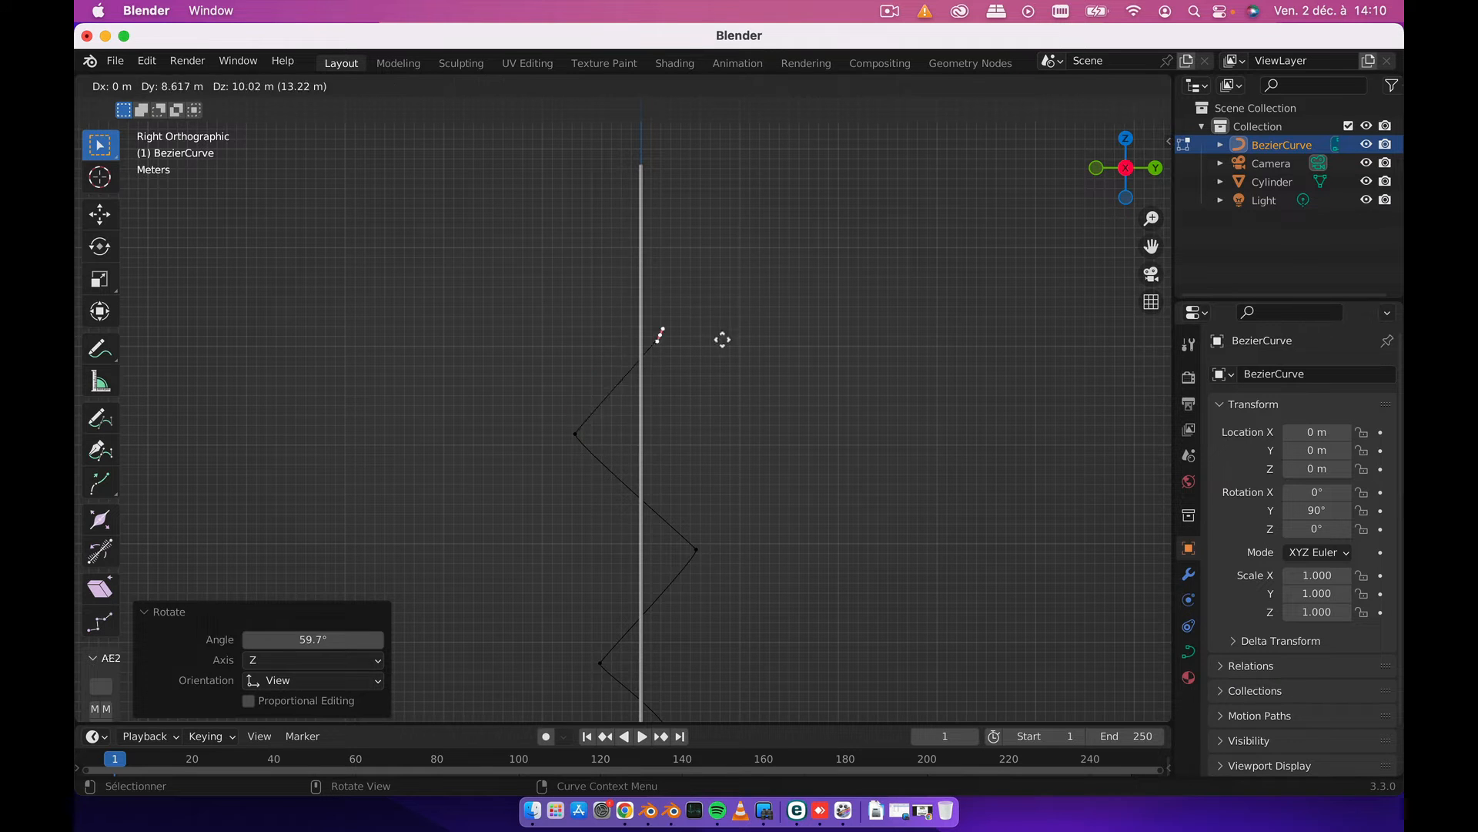
click(739, 328)
key(r)
click(749, 295)
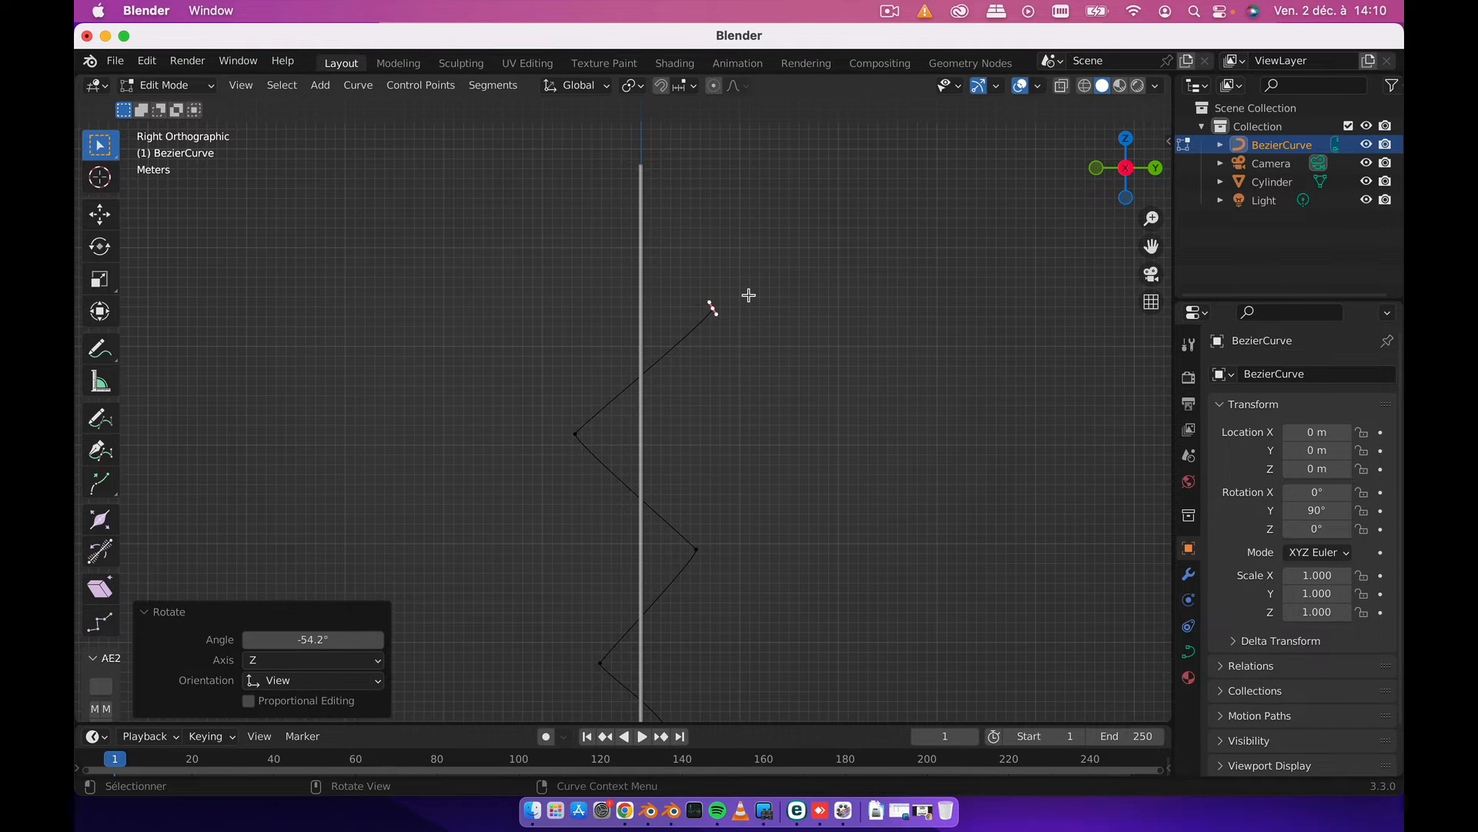
- Extrude the top control point about -14.52 m in Y and 8.24 m in Z, and rotate the new point about 57.4°
key(e)
click(604, 212)
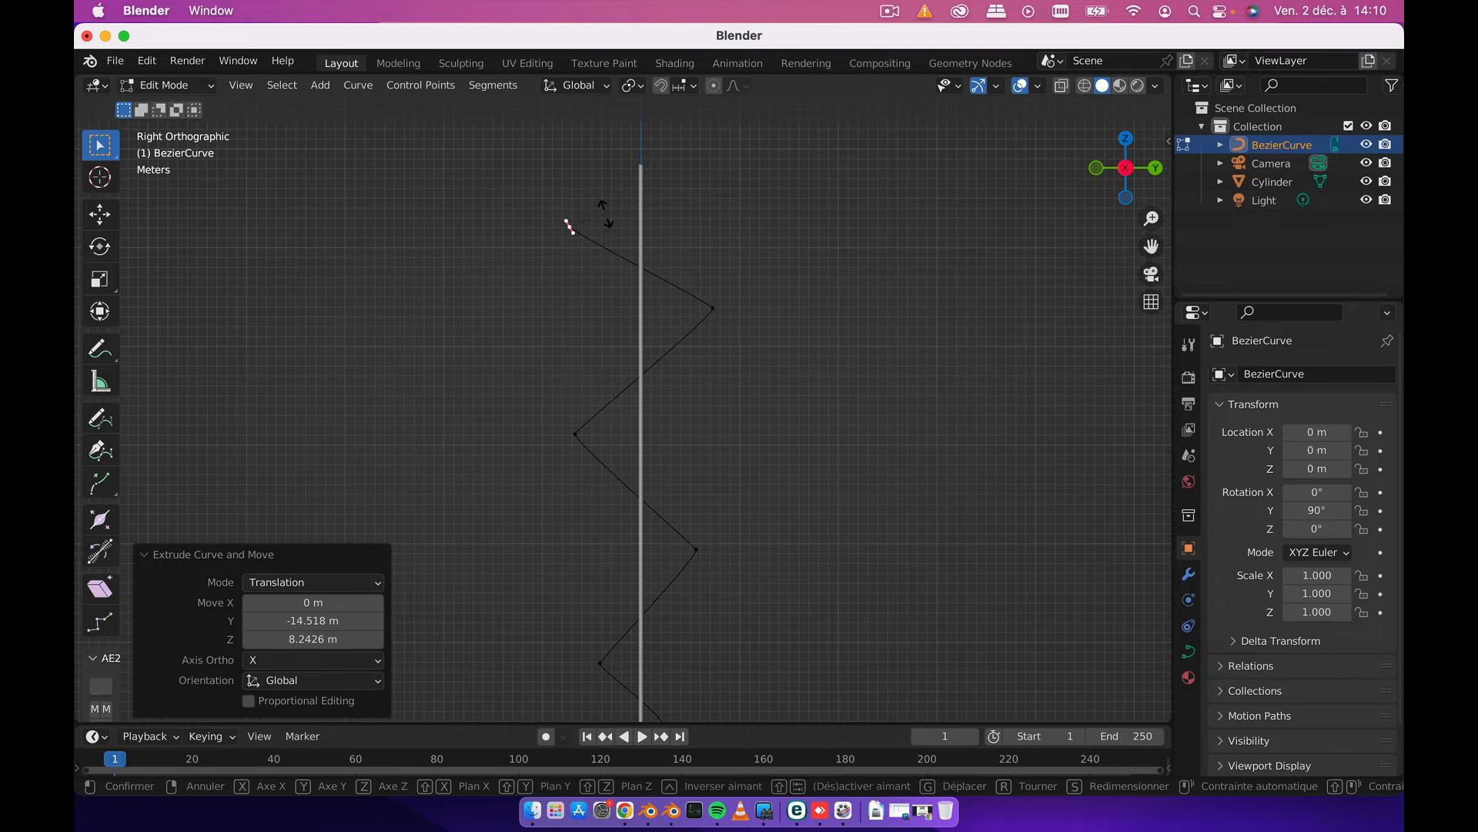
key(r)
click(614, 260)
- Extrude the top control point about 13.7 m in Y and 5.4 m in Z, and rotate the new point about -41.7°
key(e)
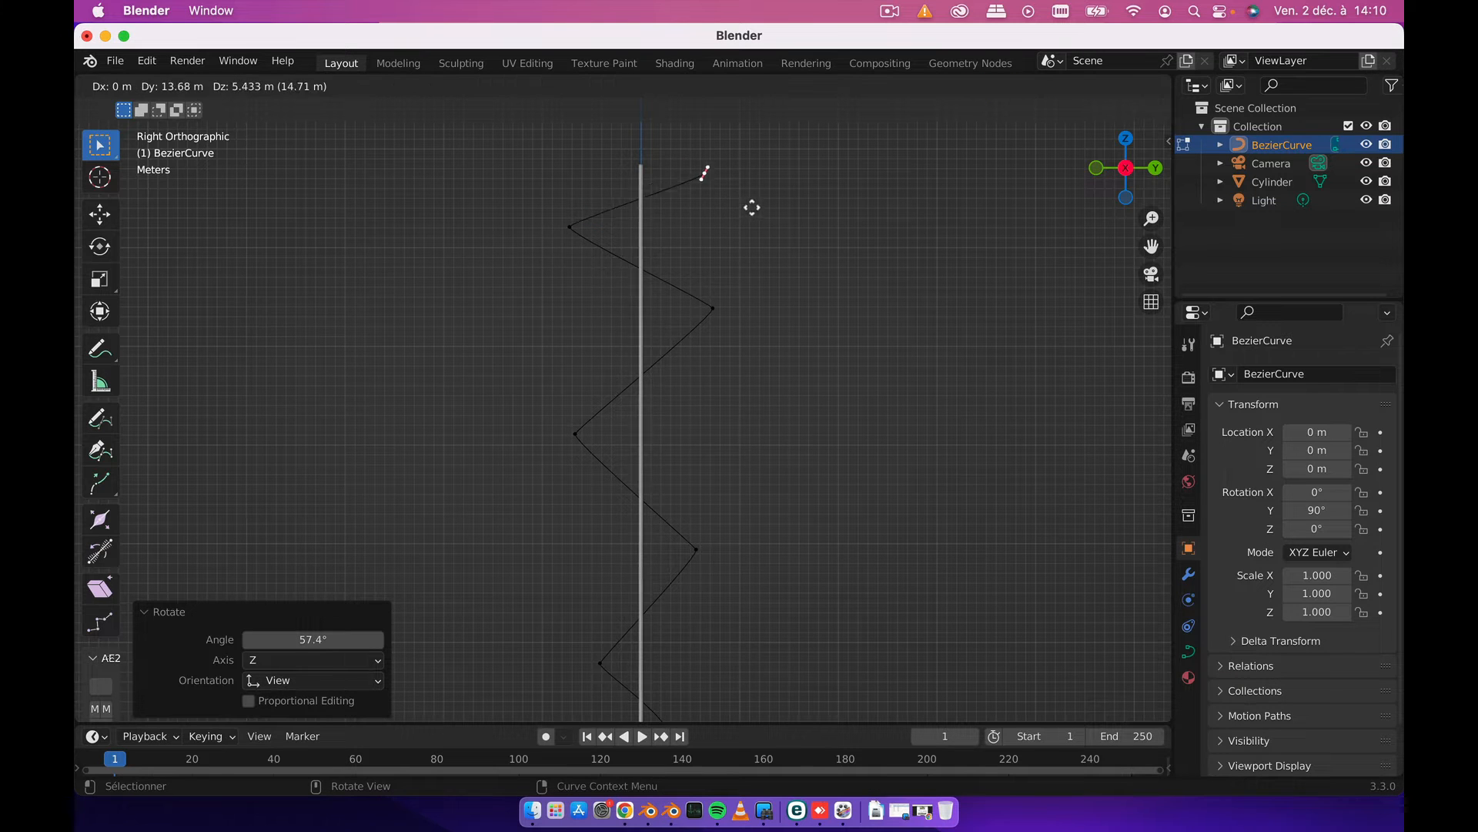
click(751, 204)
key(r)
click(785, 162)
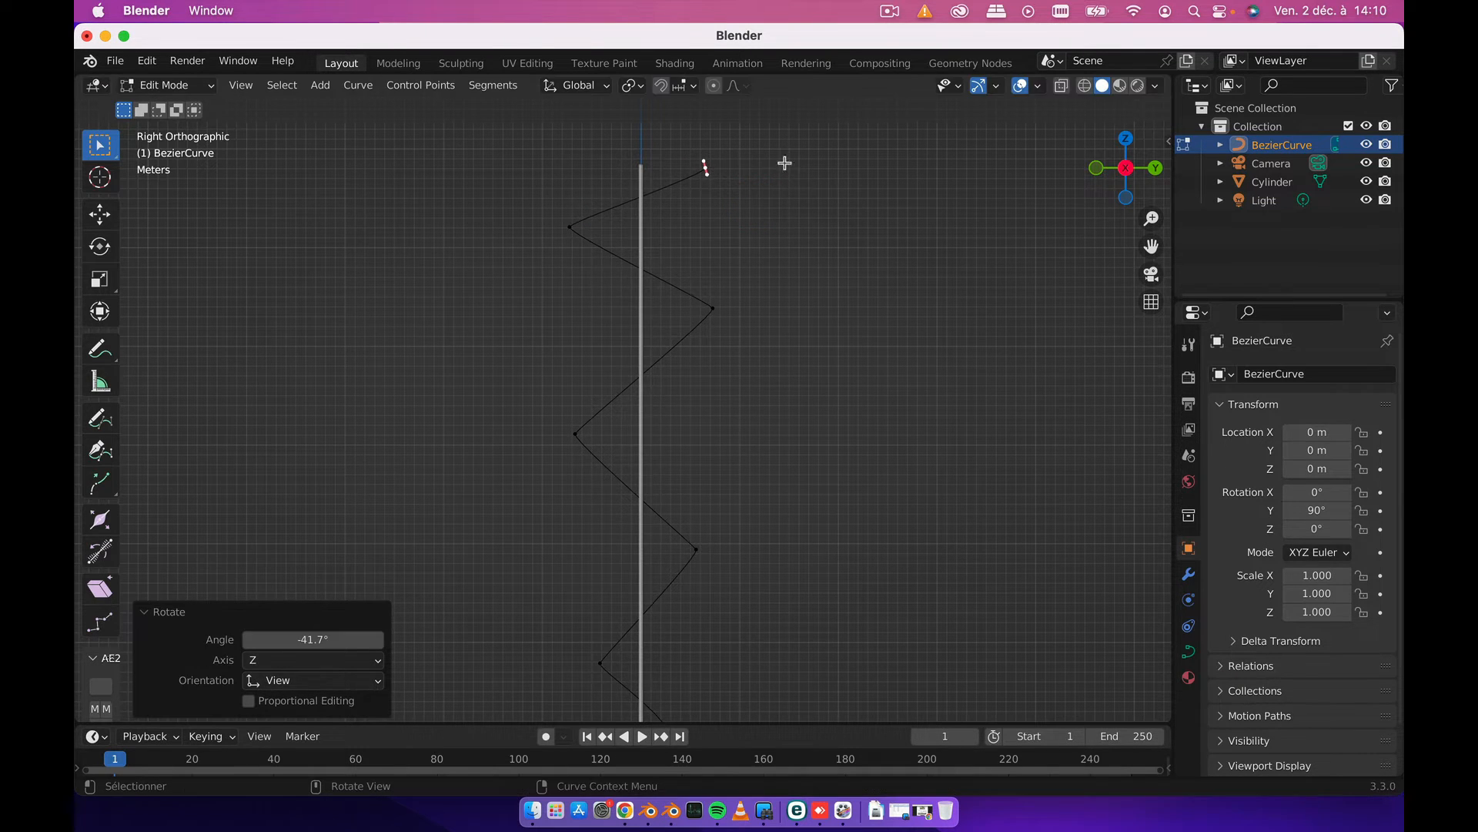
- On the uppermost control point on the negative Y side, scale the lower handle by about 3.95 and the upper handle by about 3.09
scroll(623, 482, down, 3)
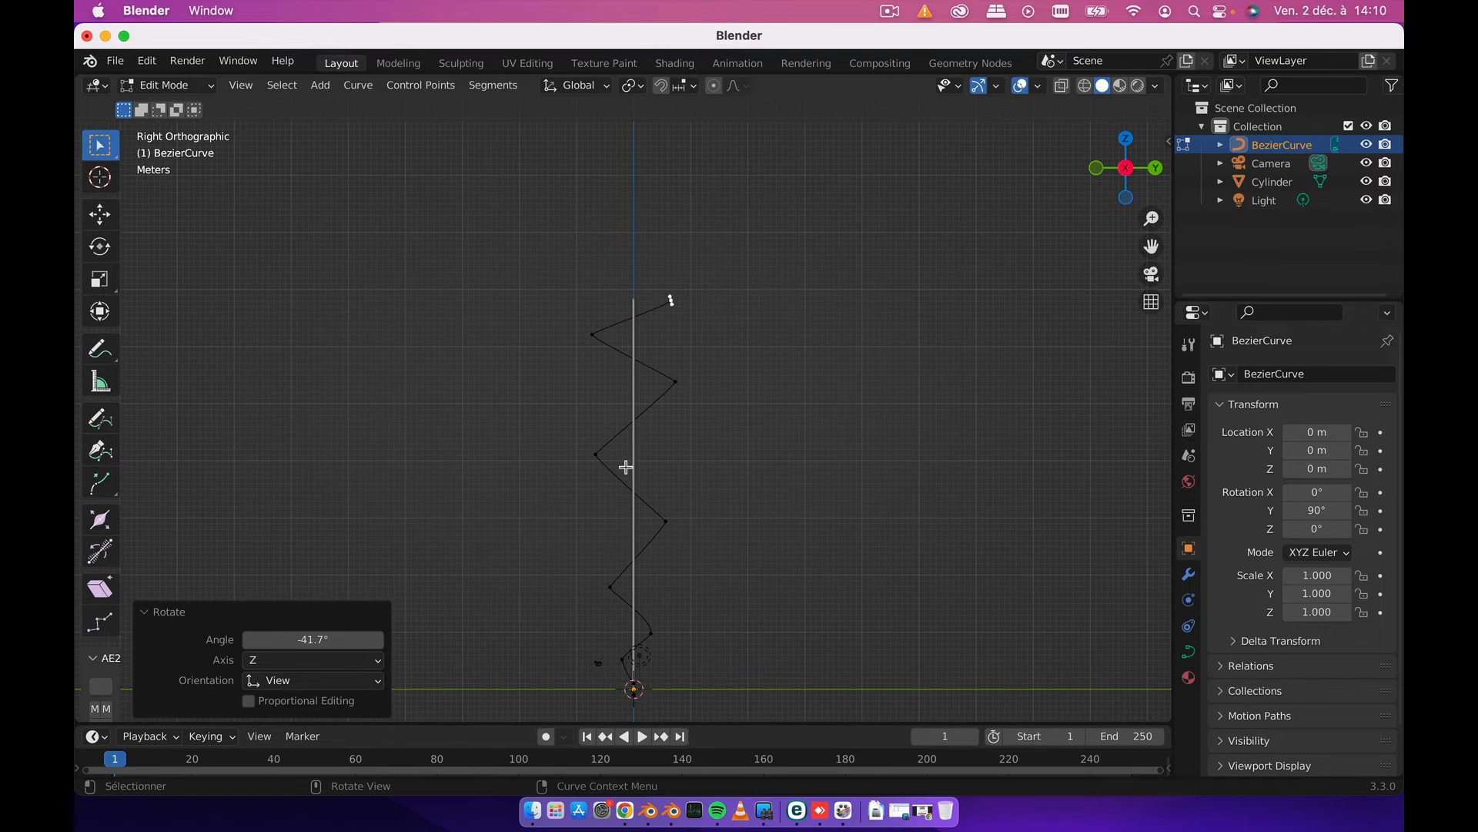
scroll(595, 349, up, 6)
click(579, 289)
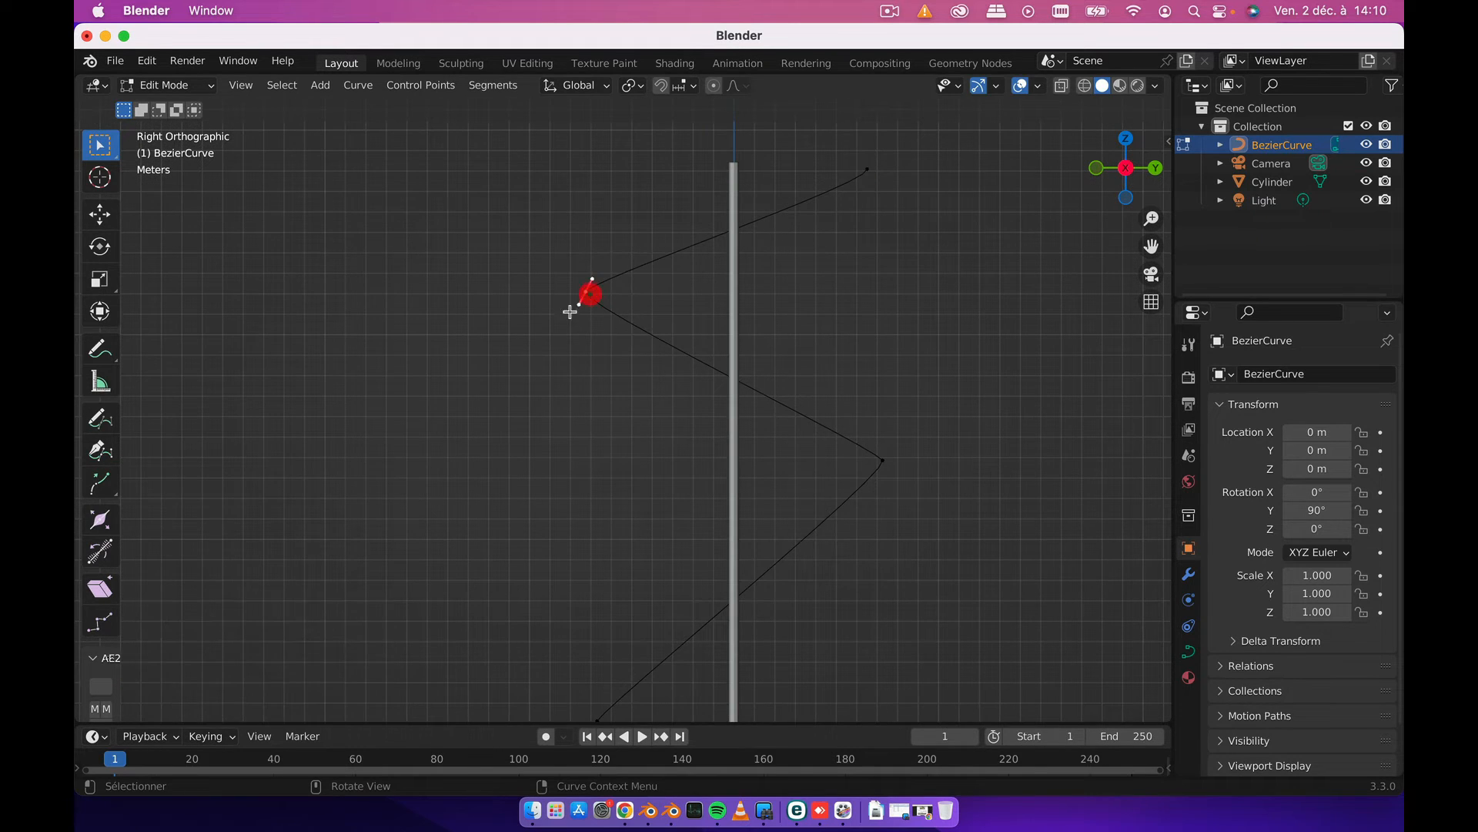
scroll(573, 293, down, 3)
scroll(574, 293, up, 7)
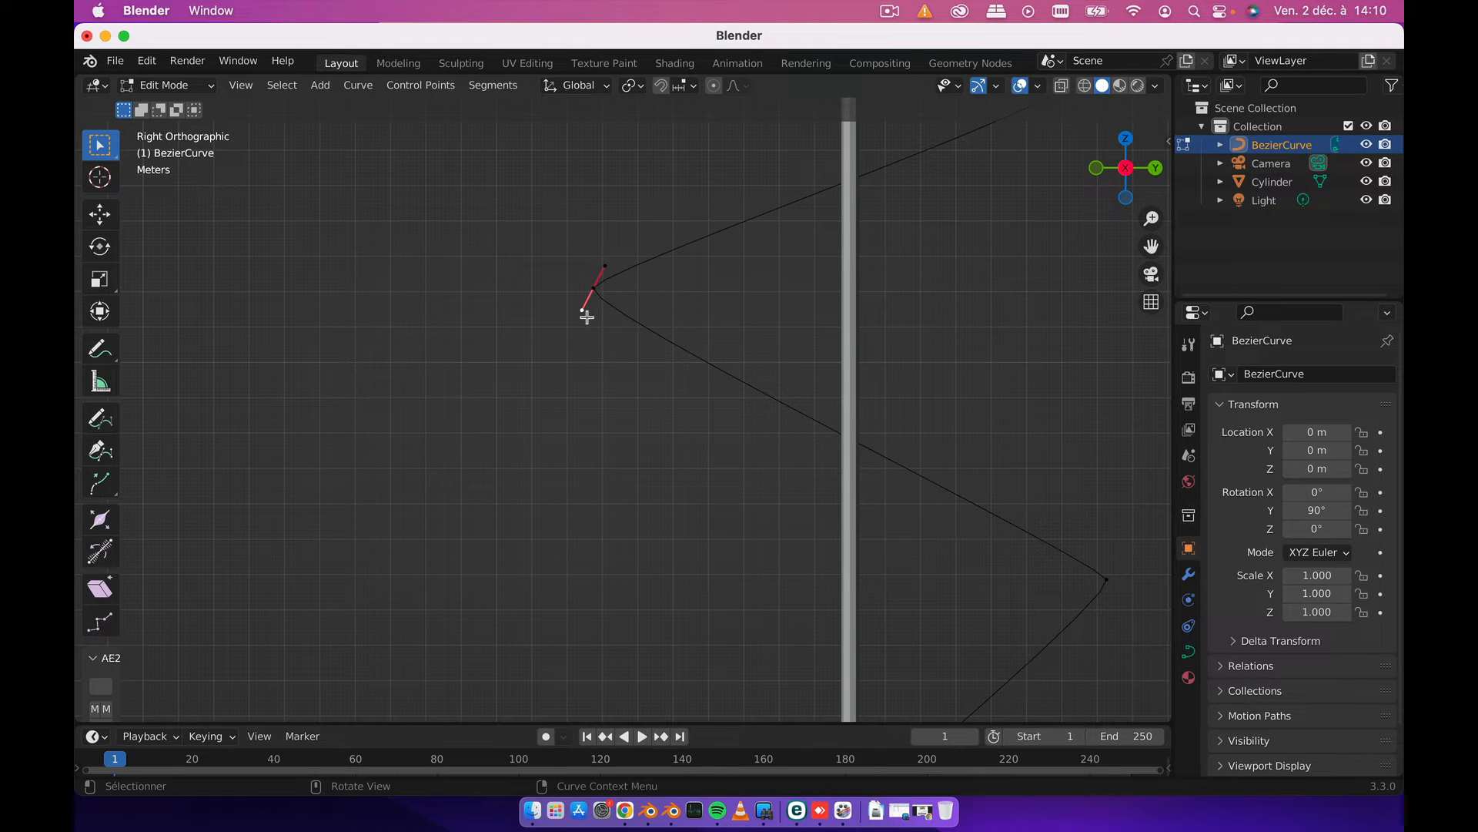
key(s)
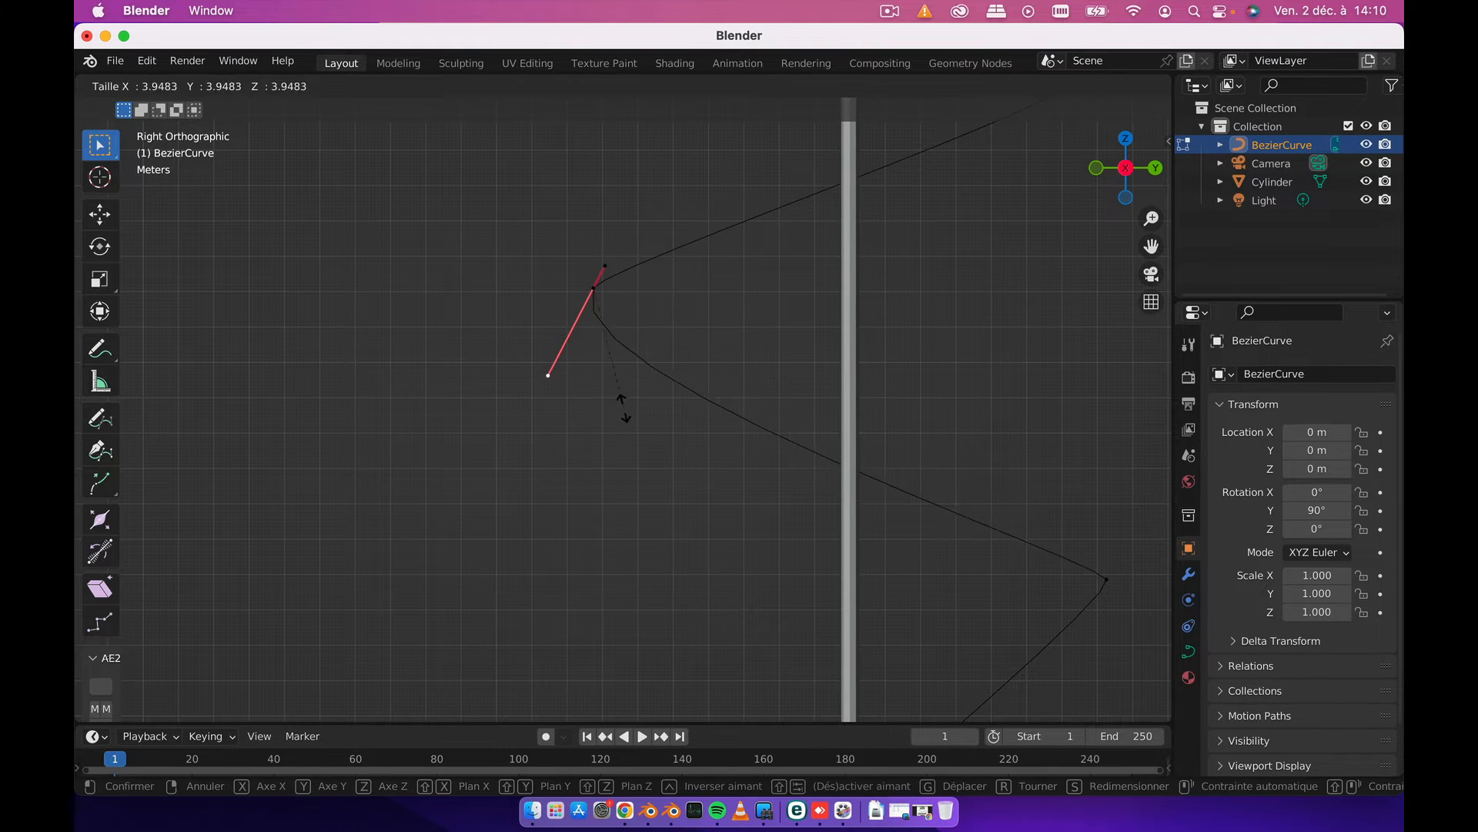
click(619, 416)
click(607, 265)
key(s)
click(700, 127)
- Scale the handles of the second-highest control point on the positive Y side by about 2.08 and rotate them about 27.9°
scroll(912, 447, up, 2)
scroll(911, 446, down, 5)
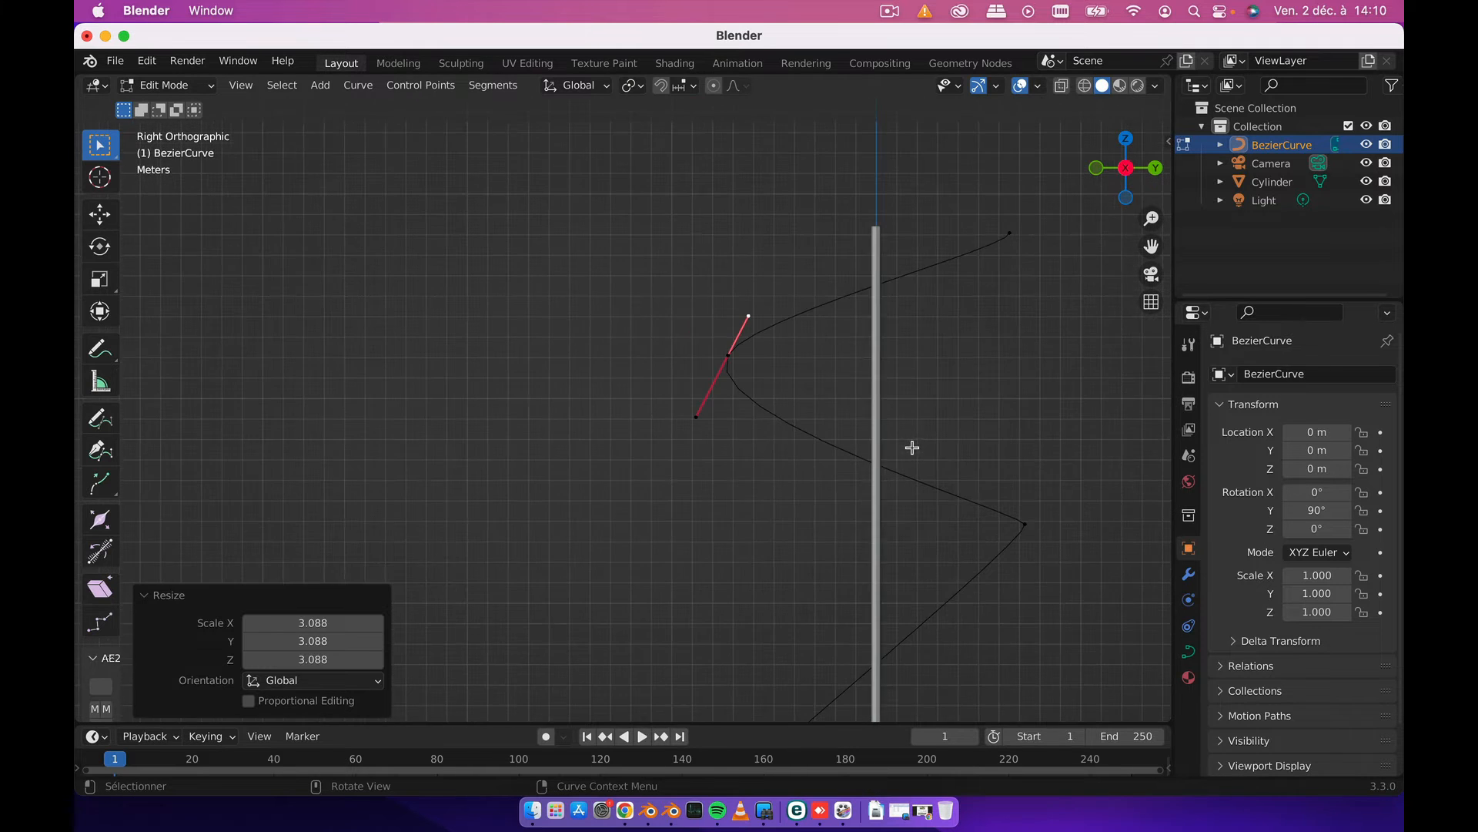
click(1030, 526)
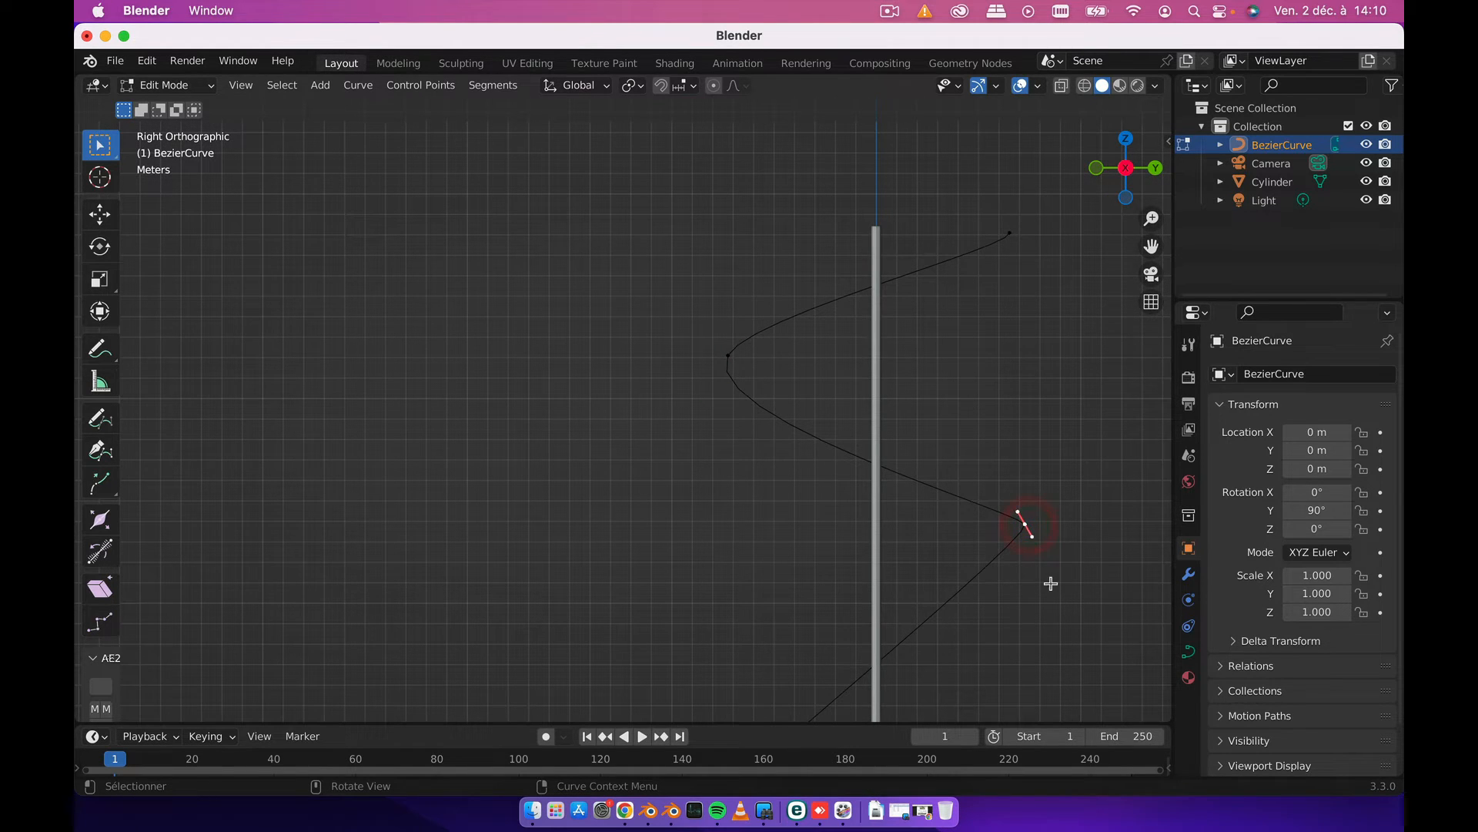
key(s)
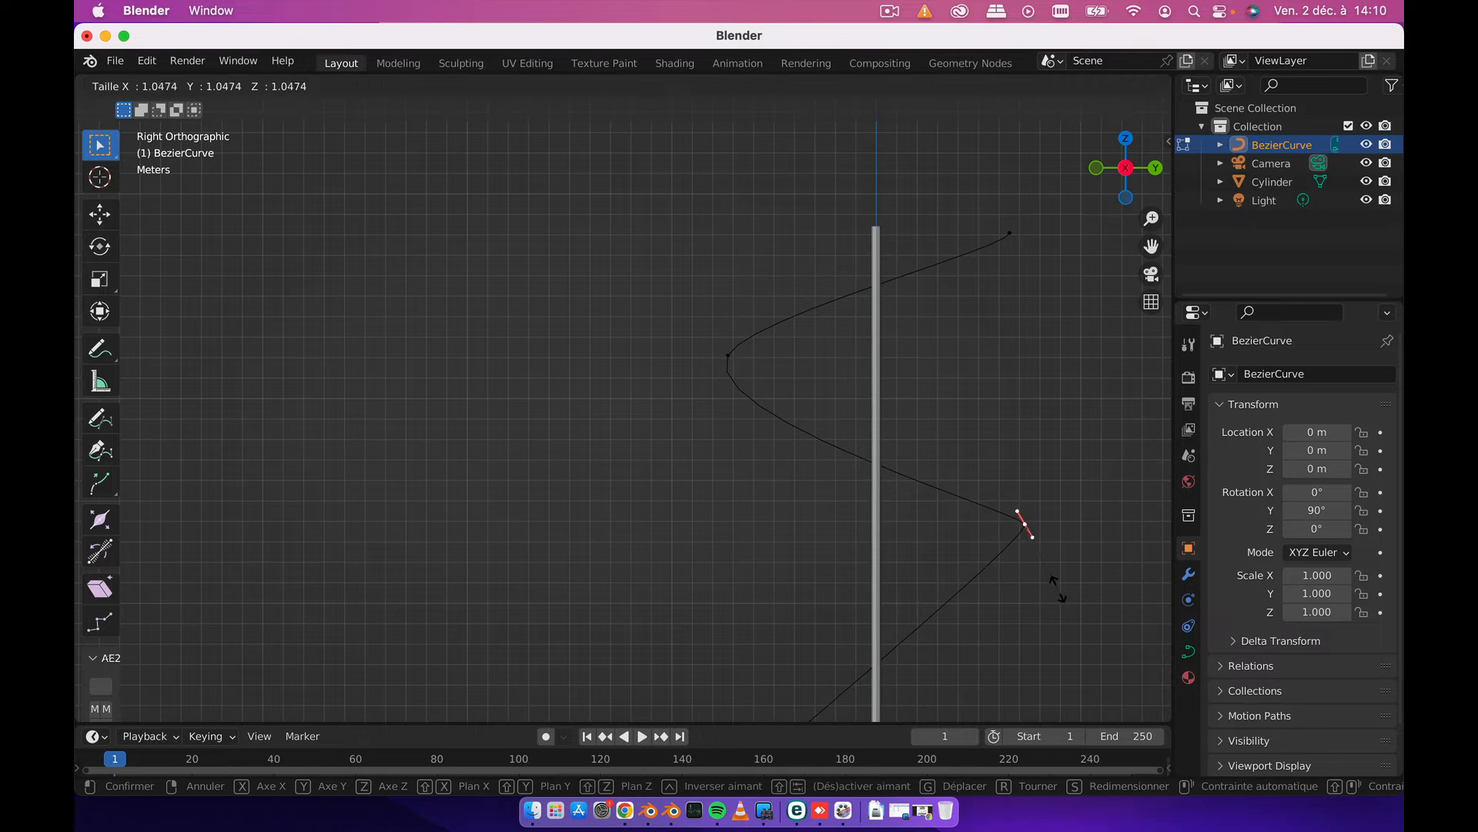
click(966, 659)
key(r)
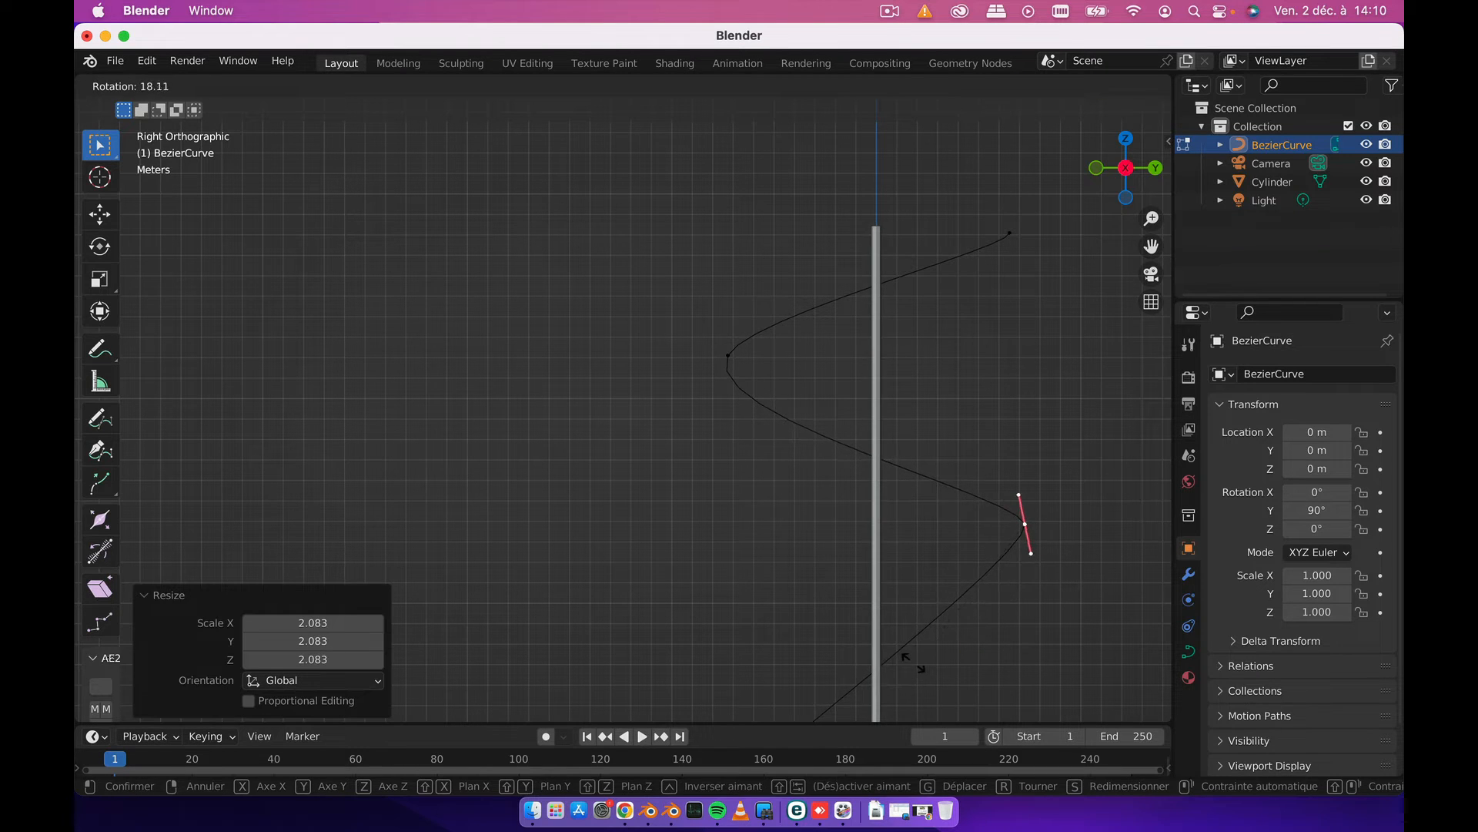
click(882, 650)
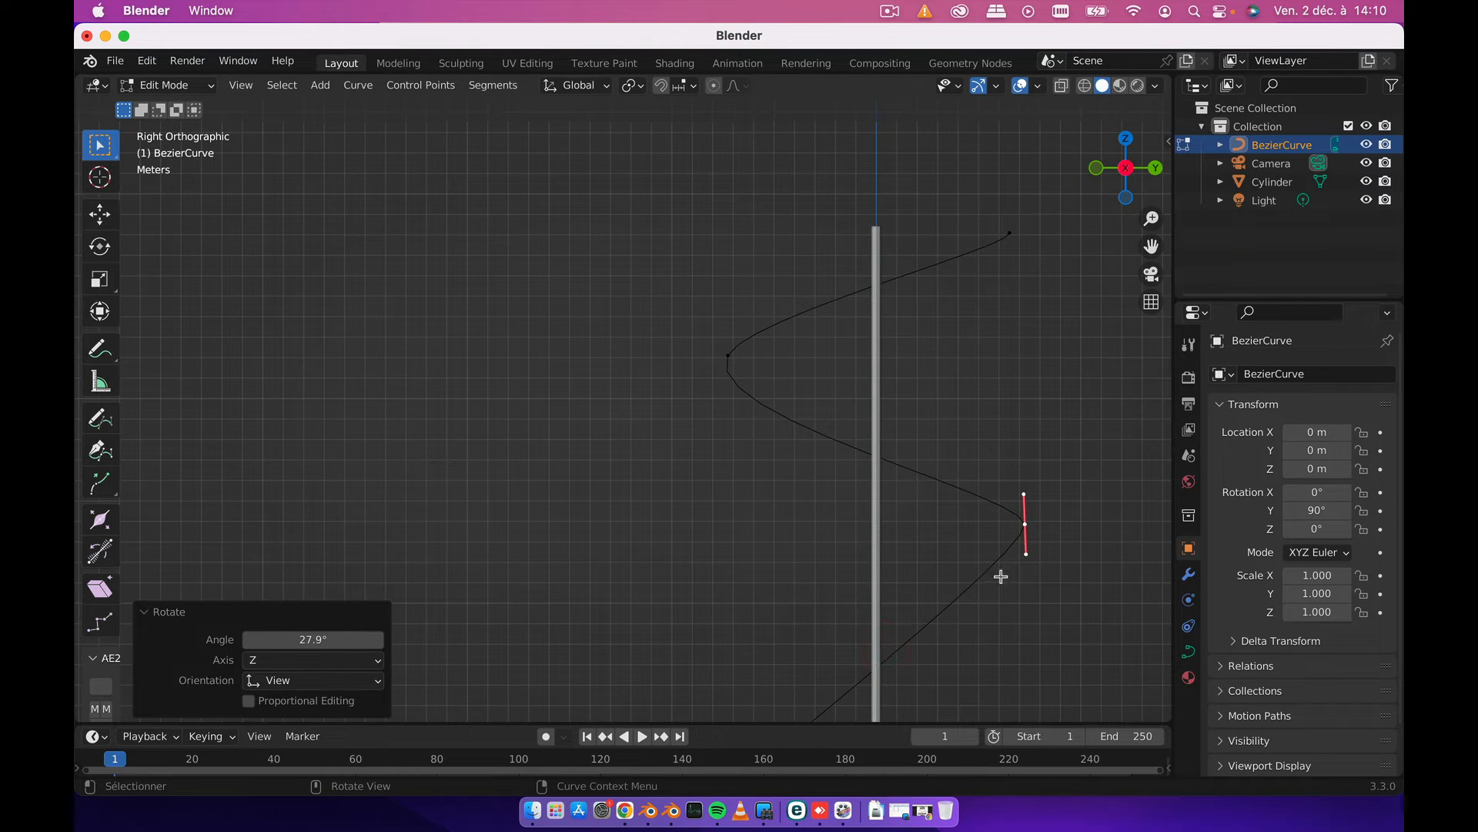
- Move that point's lower handle about -0.81 m in Y and -3.21 m in Z
click(1024, 556)
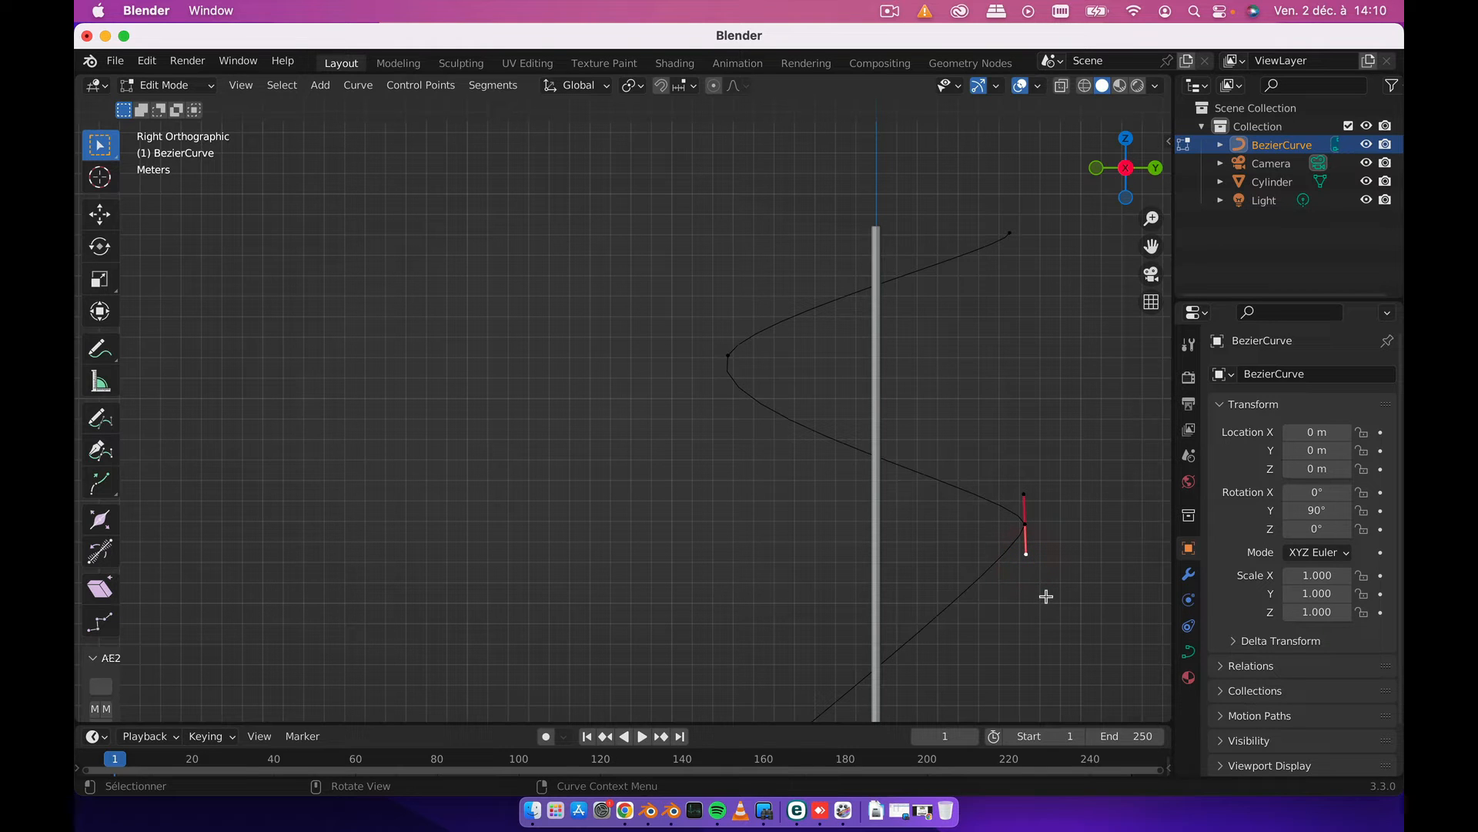
key(g)
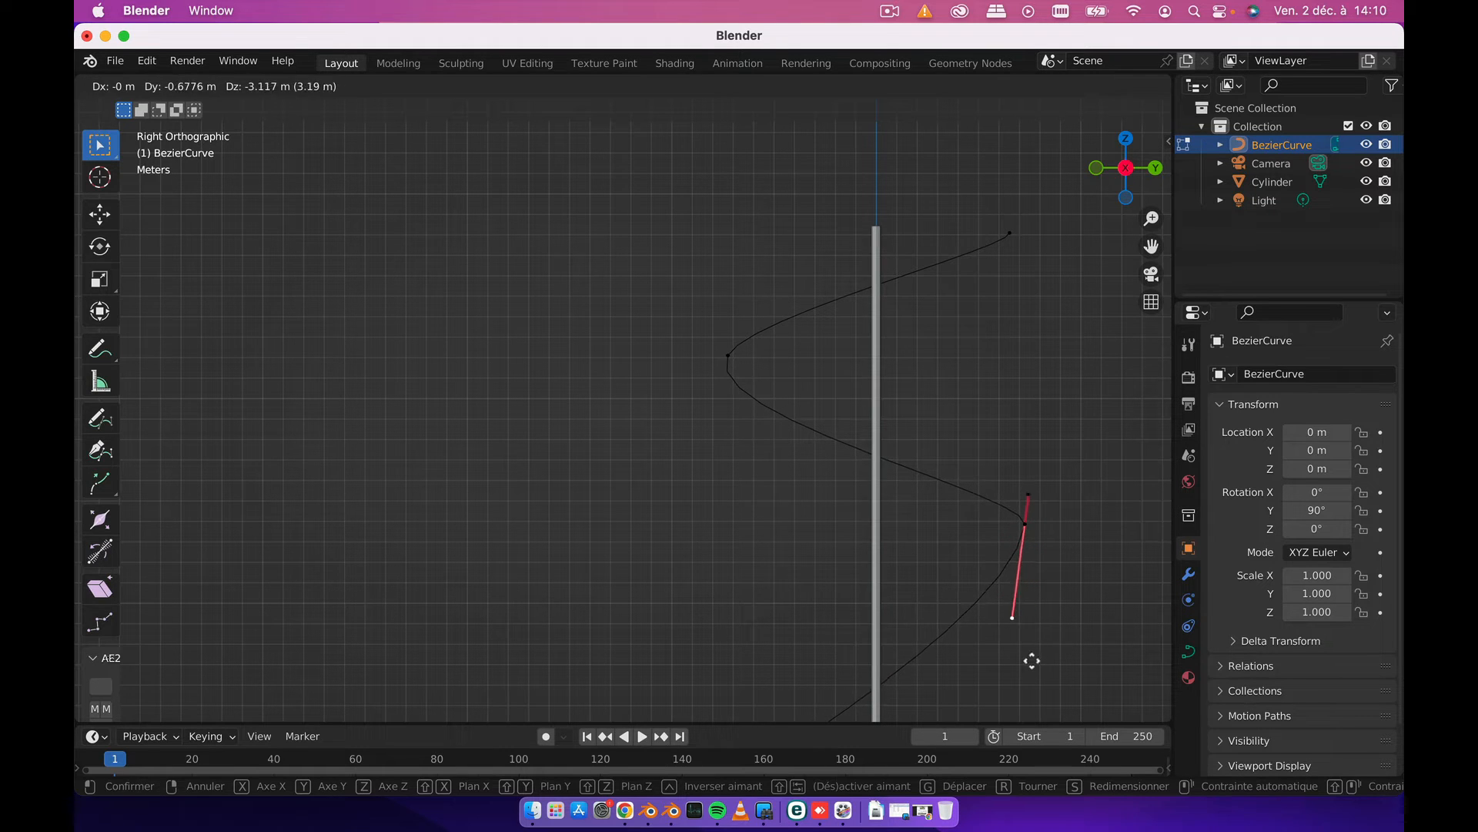
click(1031, 661)
- Scale the handles of the next control point down, on the negative Y side, by about 5.52
scroll(914, 565, down, 3)
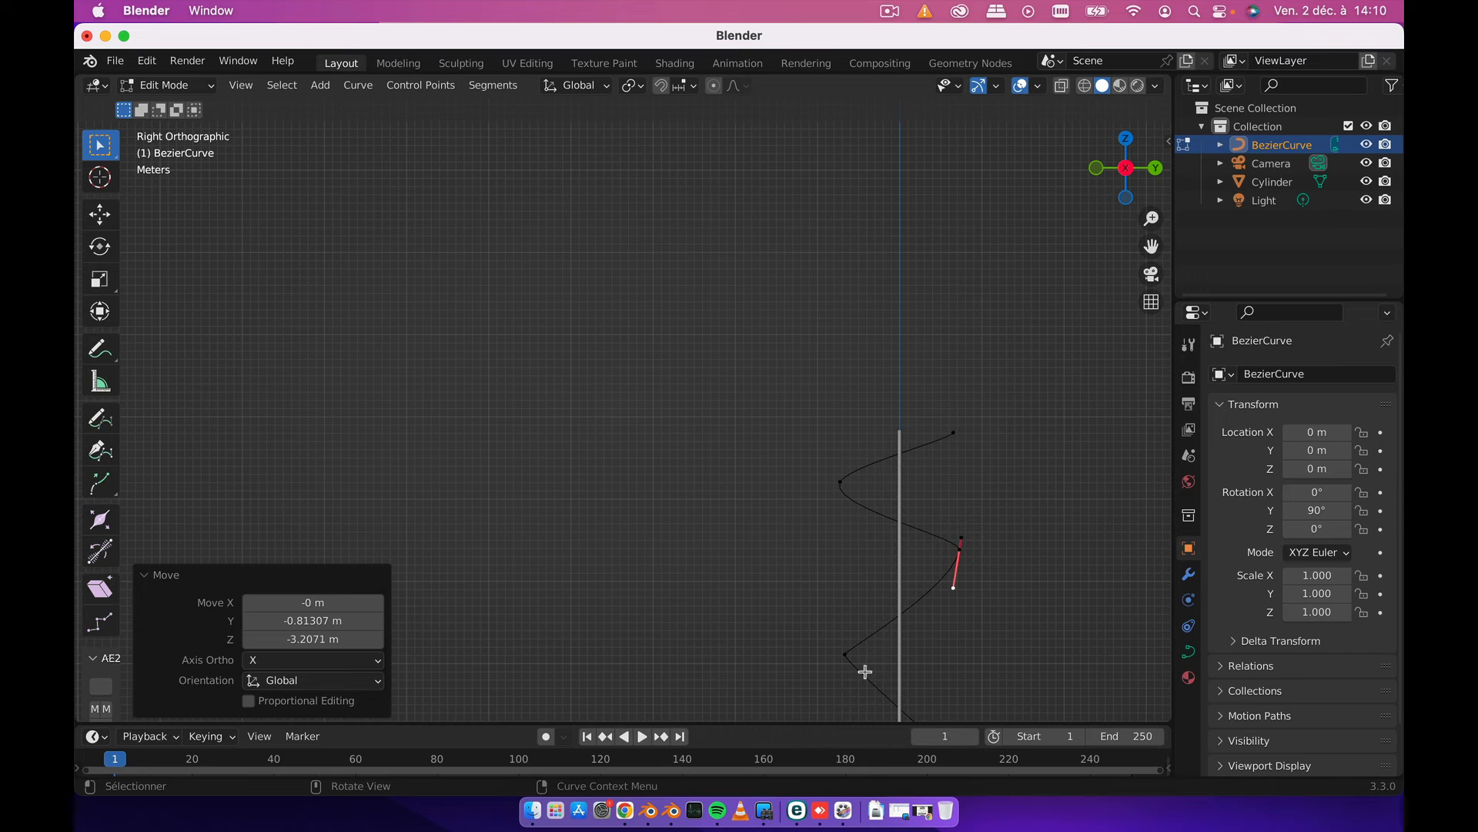
click(845, 654)
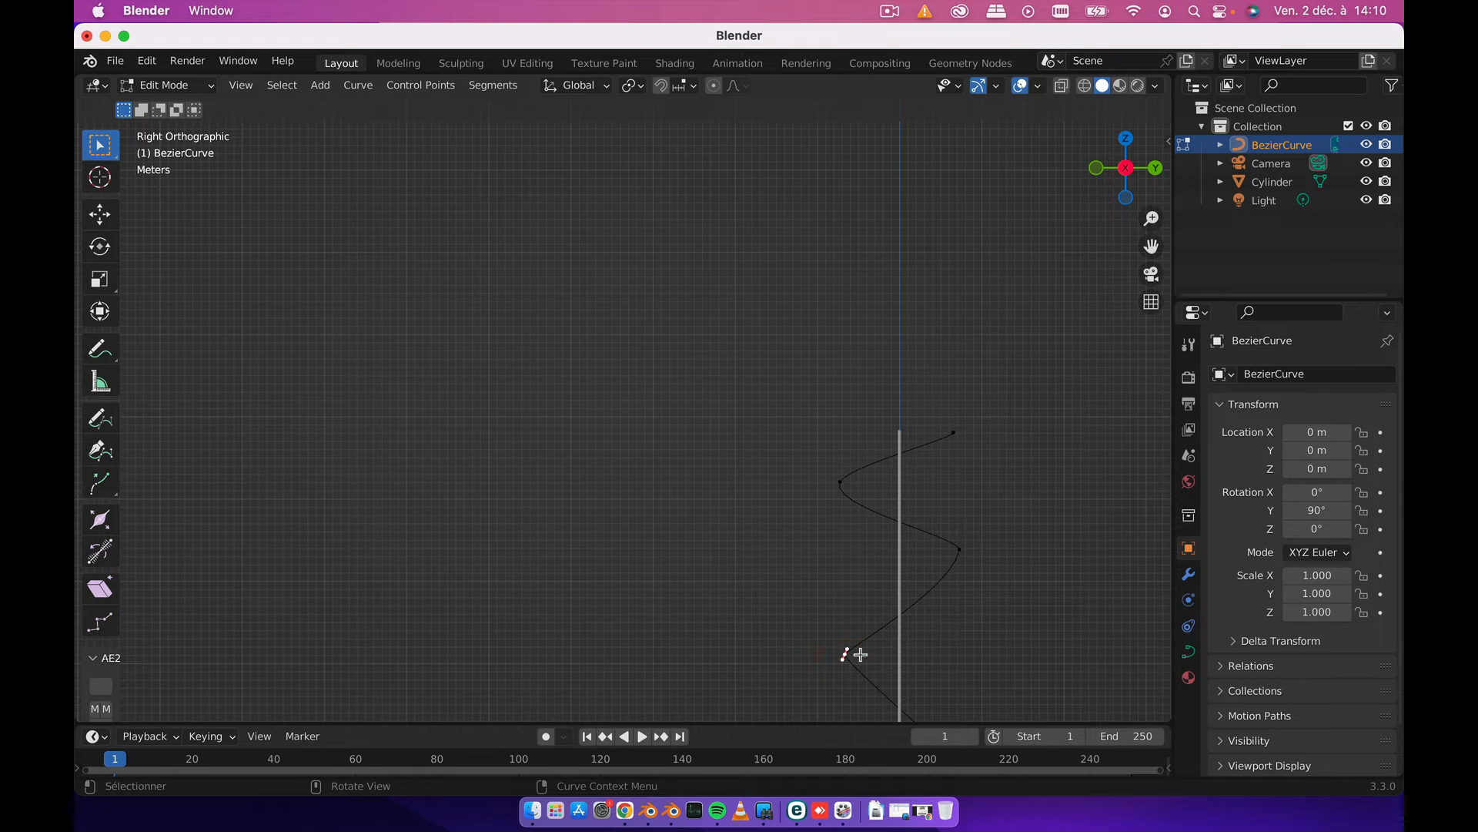
key(s)
click(908, 587)
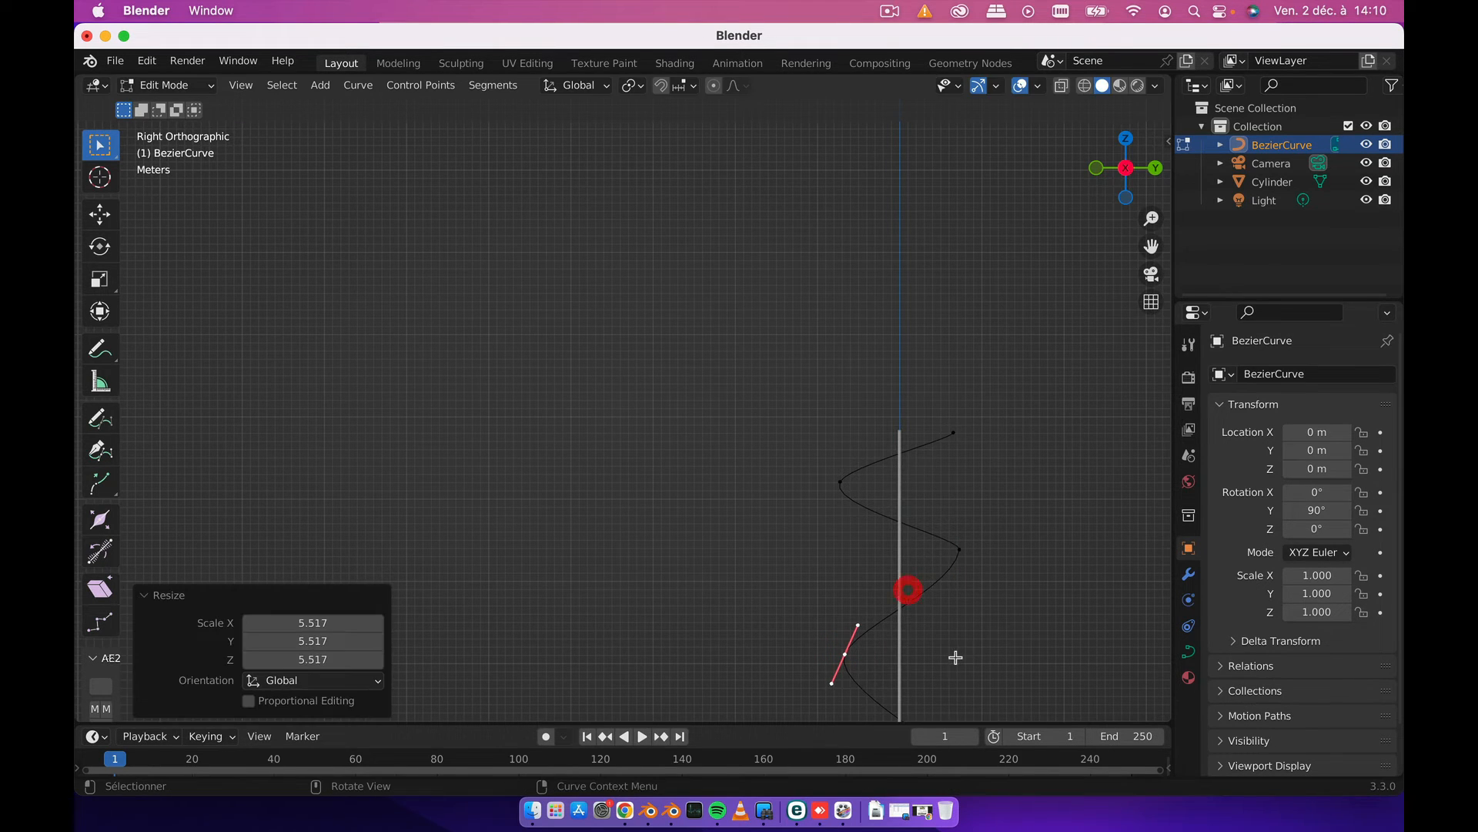
- Scale the handles of the third-highest control point on the positive Y side by about 5
scroll(955, 657, down, 2)
scroll(956, 657, up, 3)
shift+middle_drag(971, 643, 744, 348)
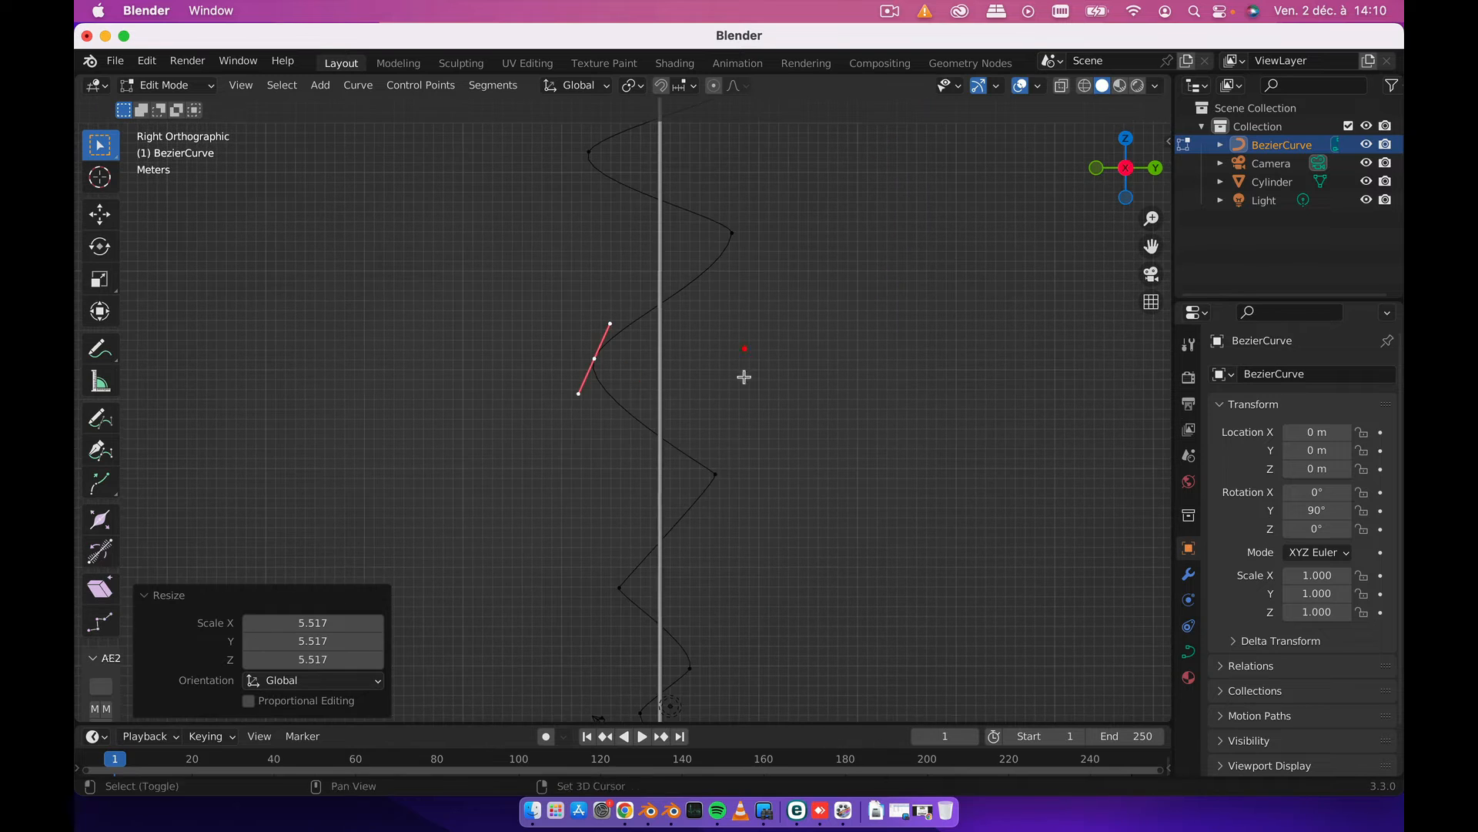
click(711, 473)
key(s)
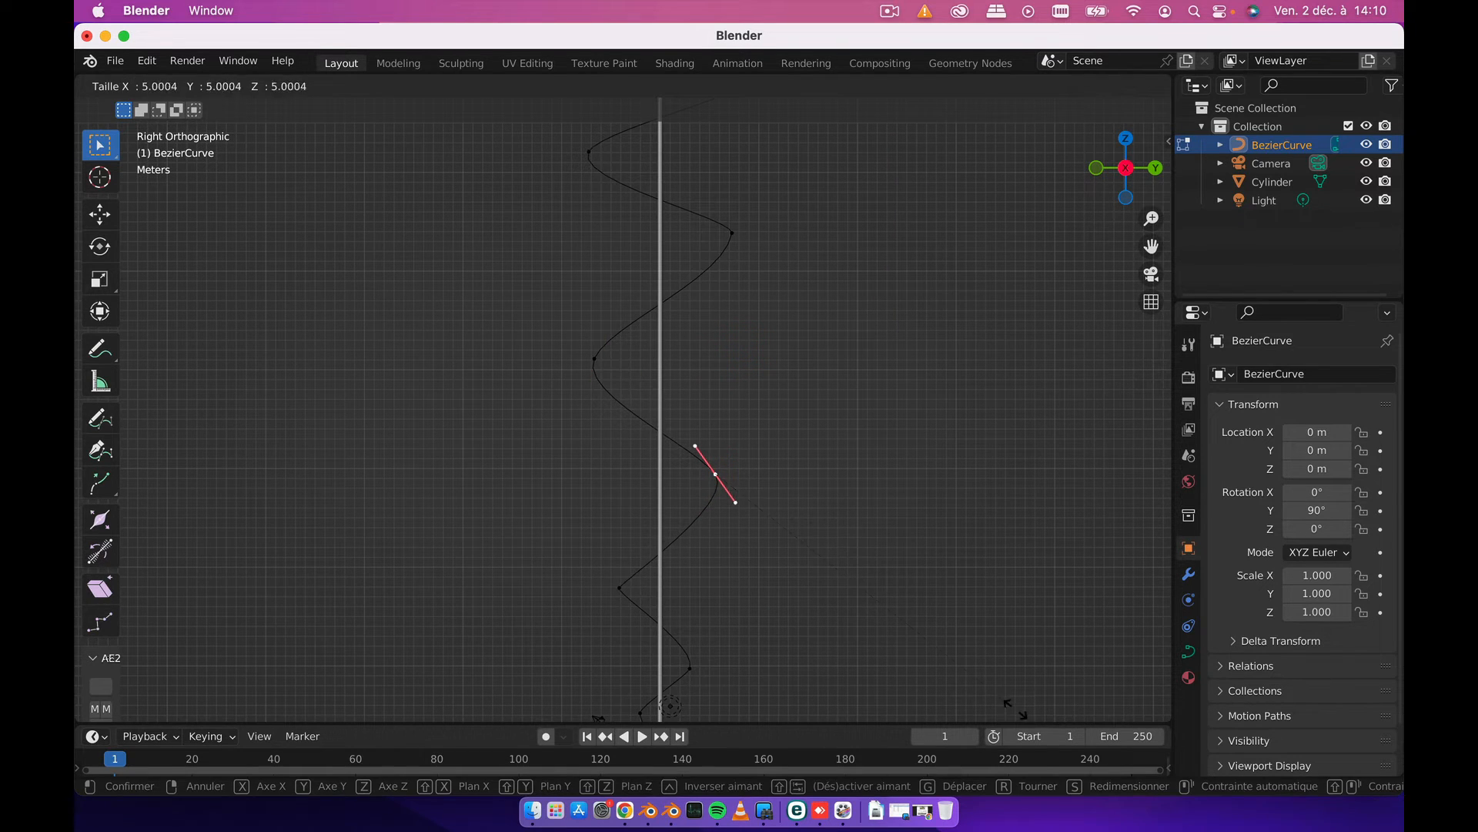
click(1017, 709)
- Scale the handles of the third-highest control point on the negative Y side by about 5.7
click(618, 589)
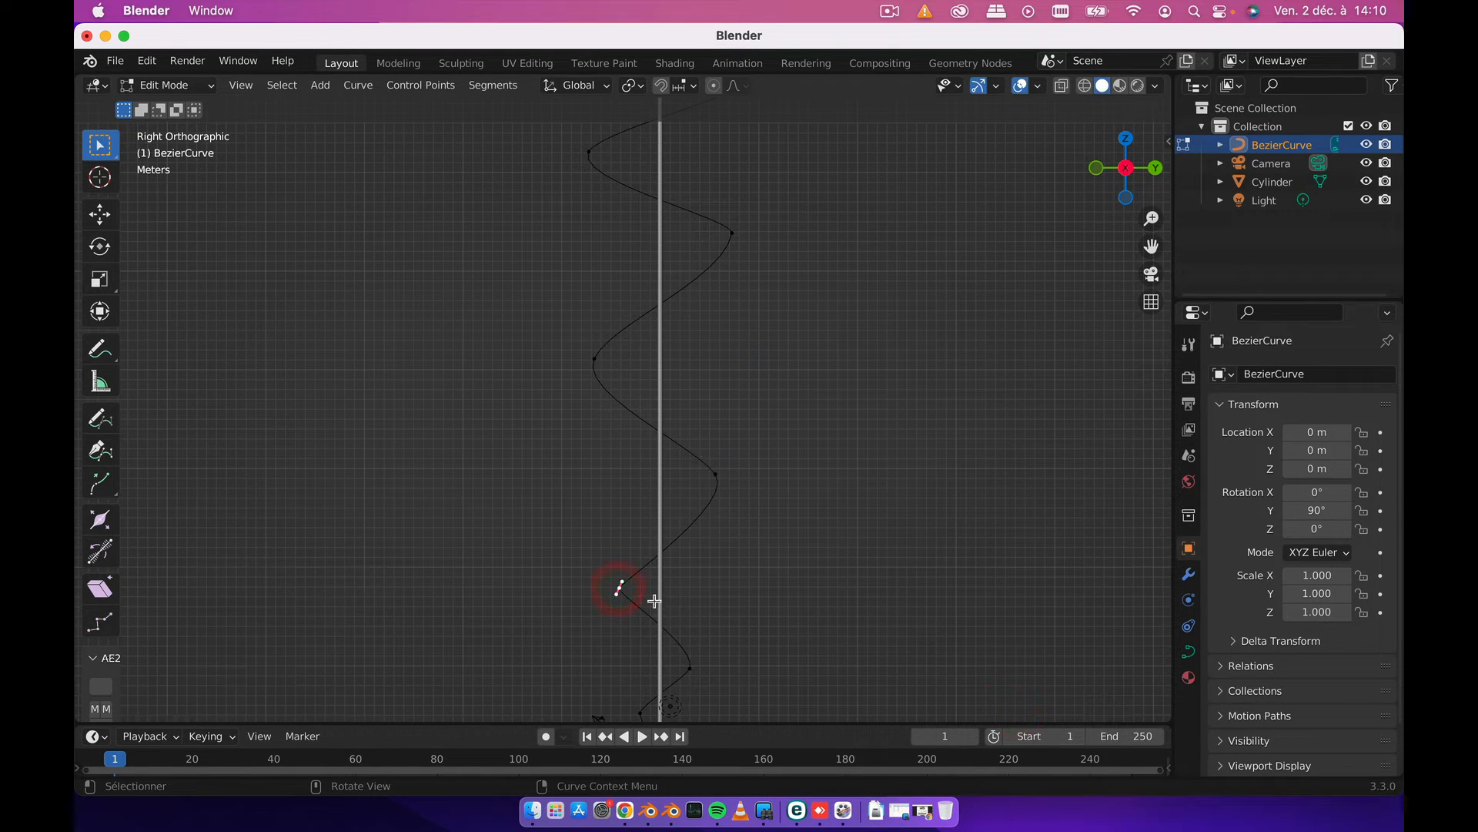
key(s)
click(607, 188)
- Enlarge the handles of the lowest control point on the positive Y side to round that bend of the curve
scroll(798, 584, up, 3)
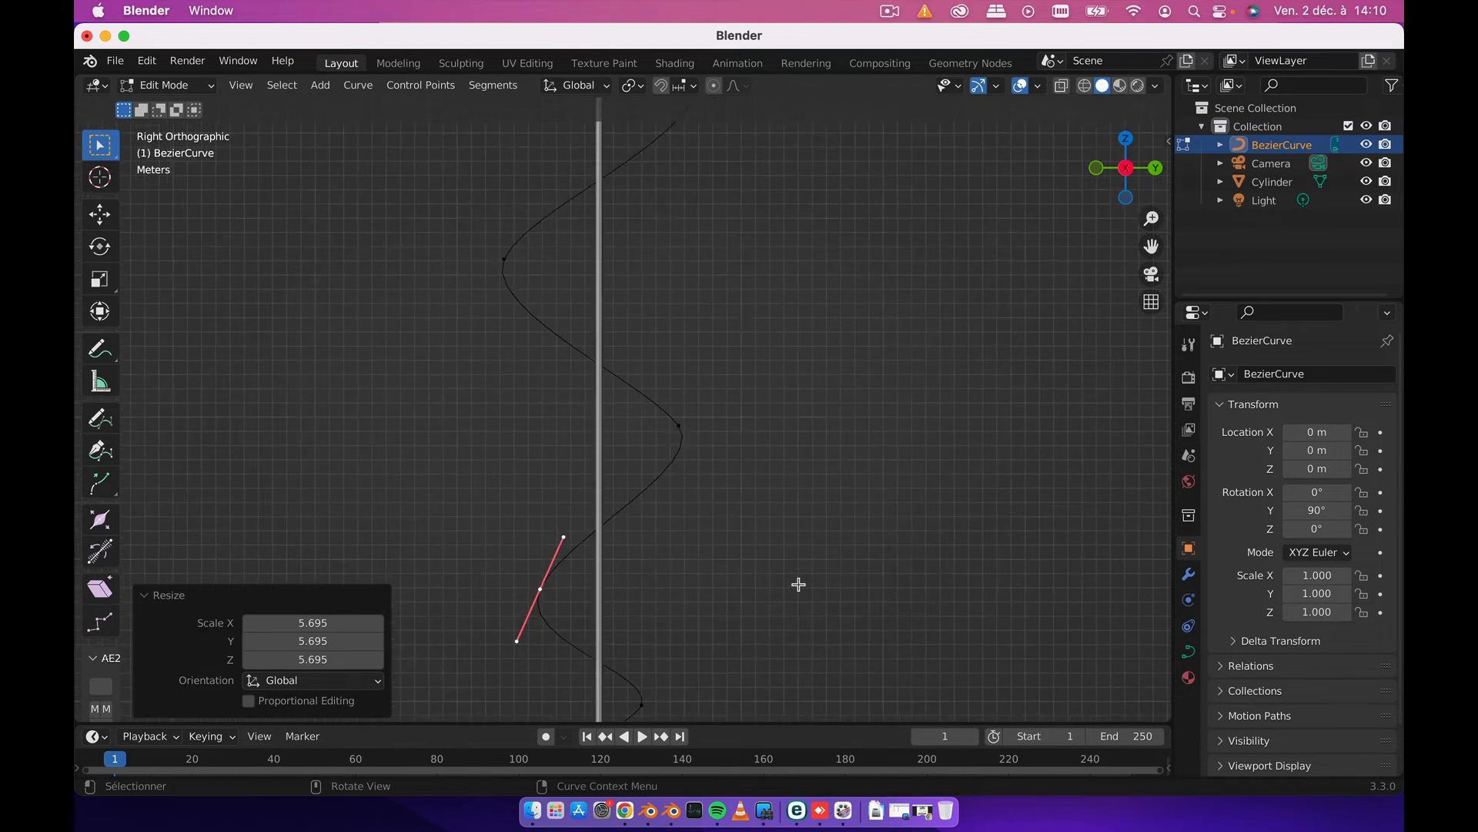
shift+middle_drag(753, 573, 775, 320)
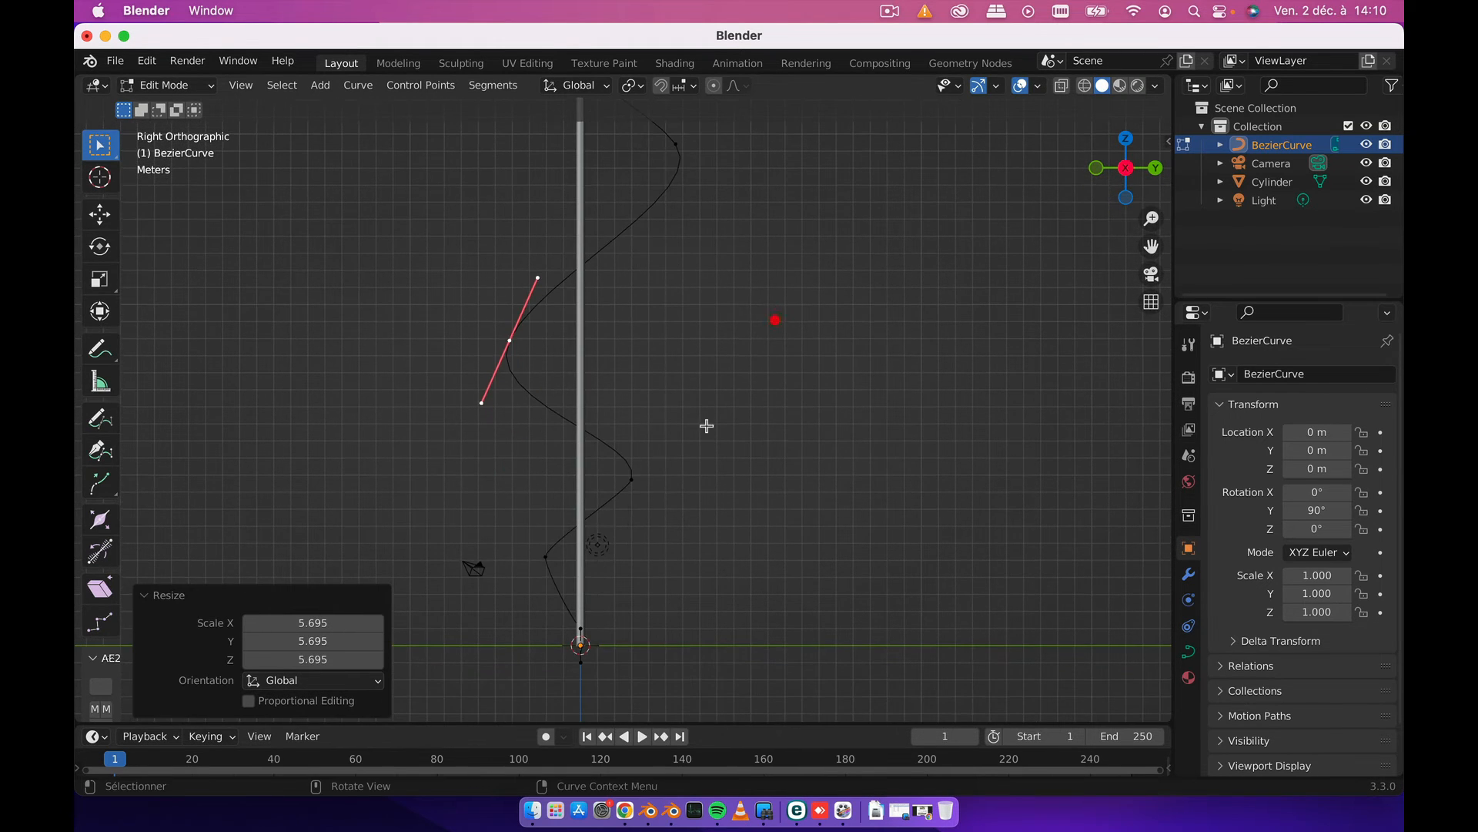
click(626, 479)
key(s)
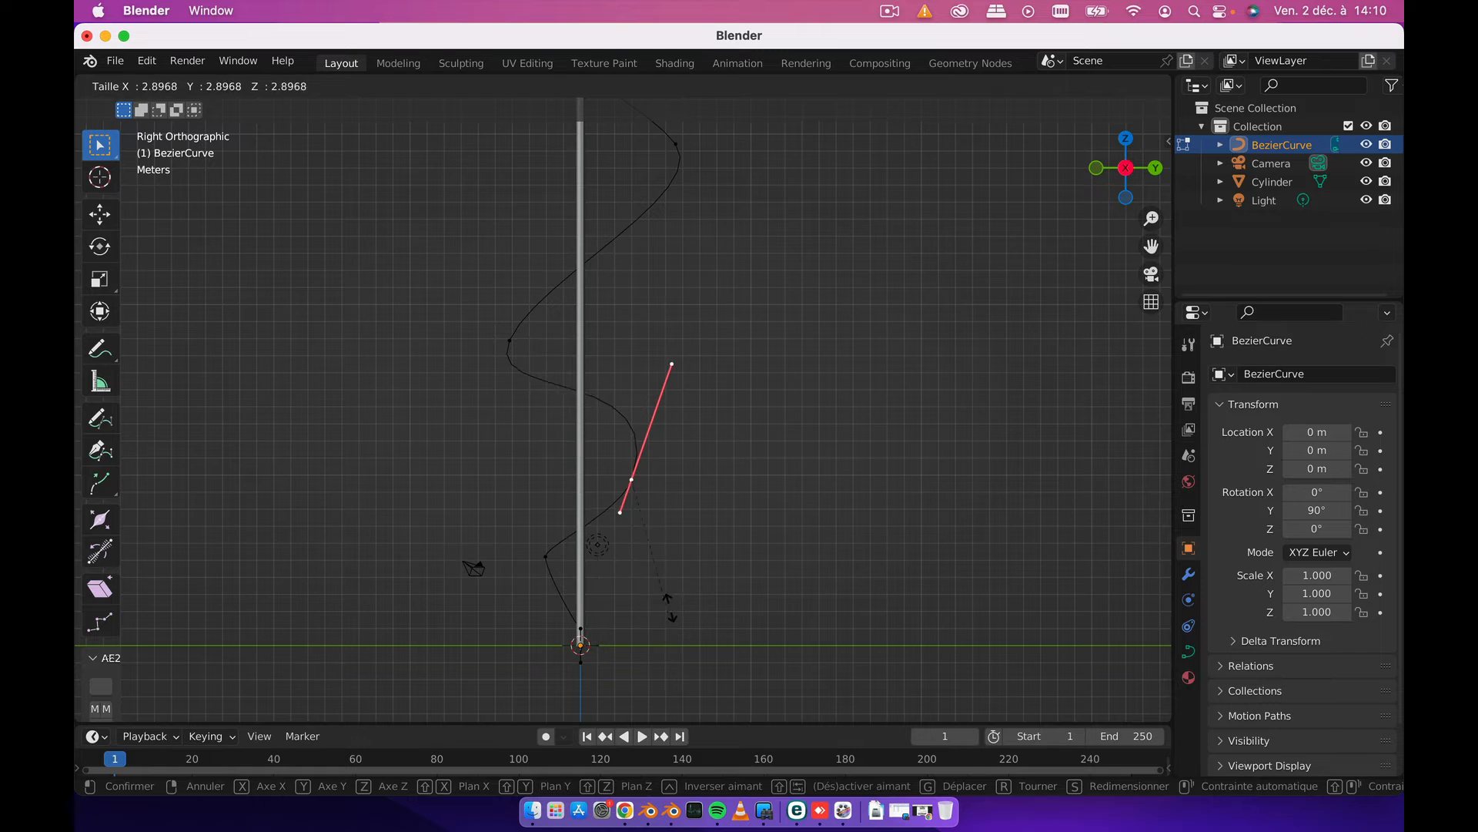
click(676, 576)
- Scale the handles of the lowest control point on the negative Y side by about 2.6
click(544, 554)
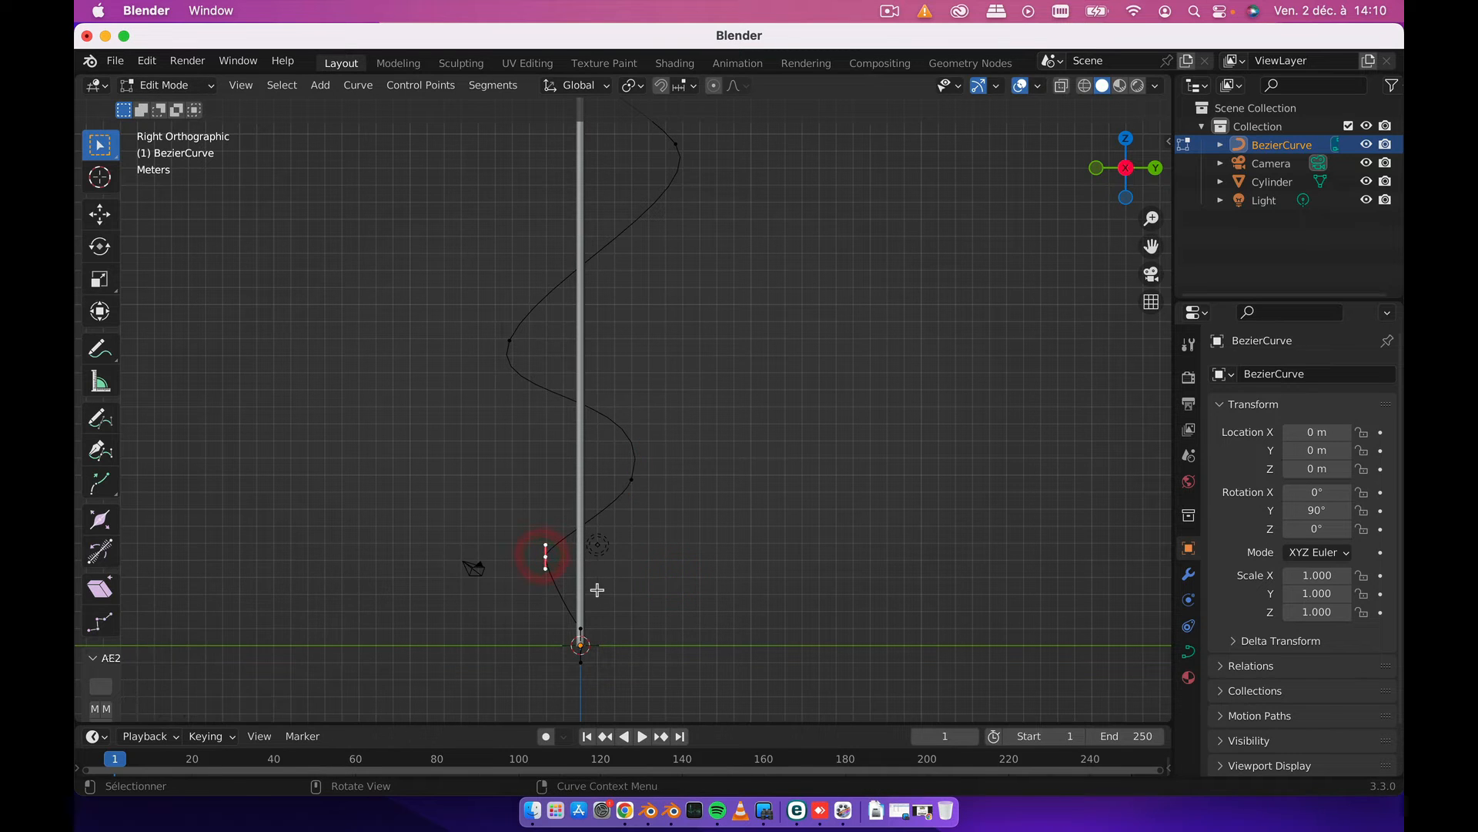
key(s)
key(Return)
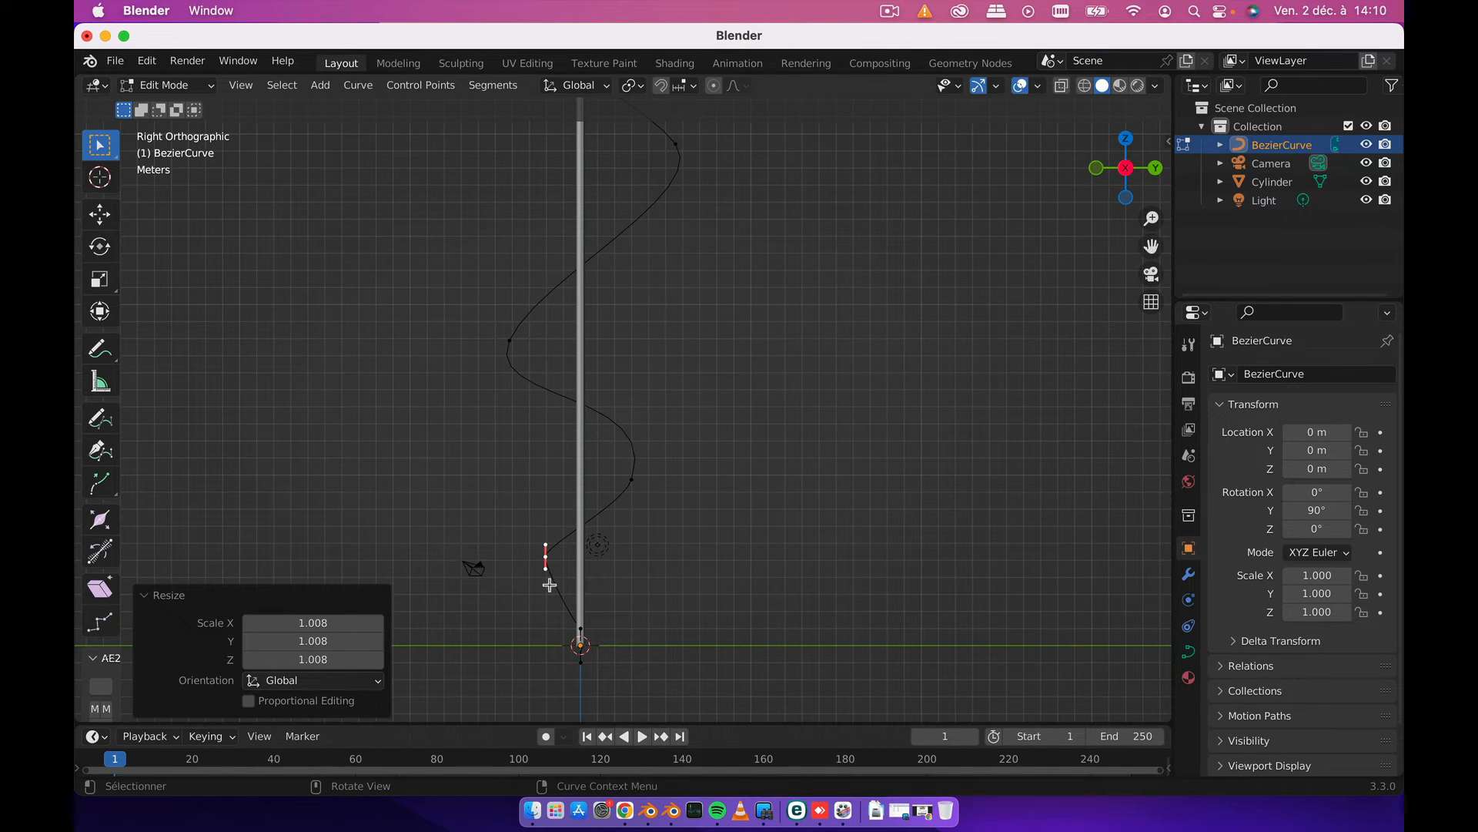
key(s)
click(732, 681)
scroll(652, 568, down, 4)
scroll(654, 570, down, 1)
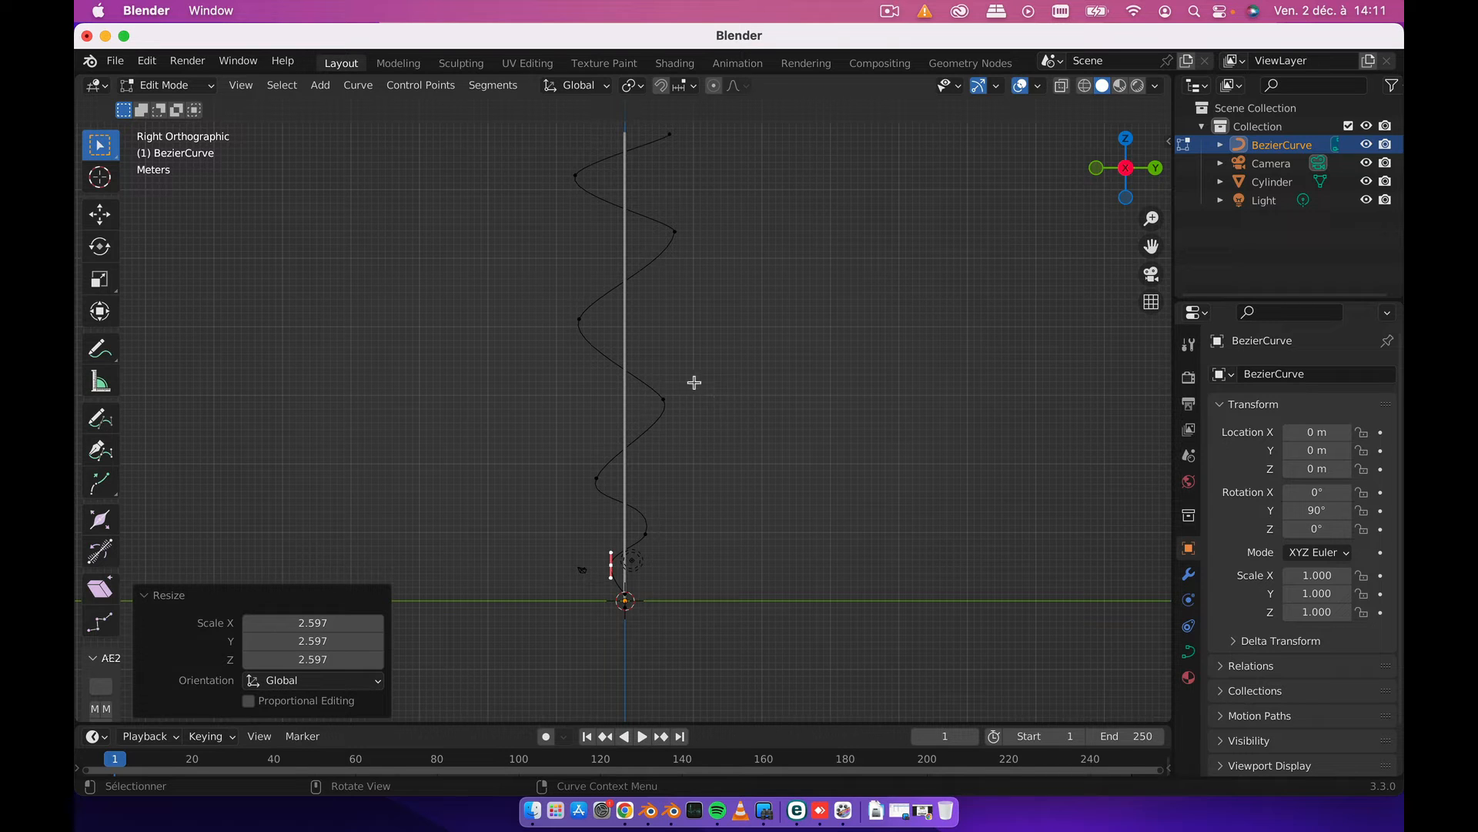
- Return to Object Mode and add a Curve deform modifier to the cylinder
click(166, 85)
click(168, 101)
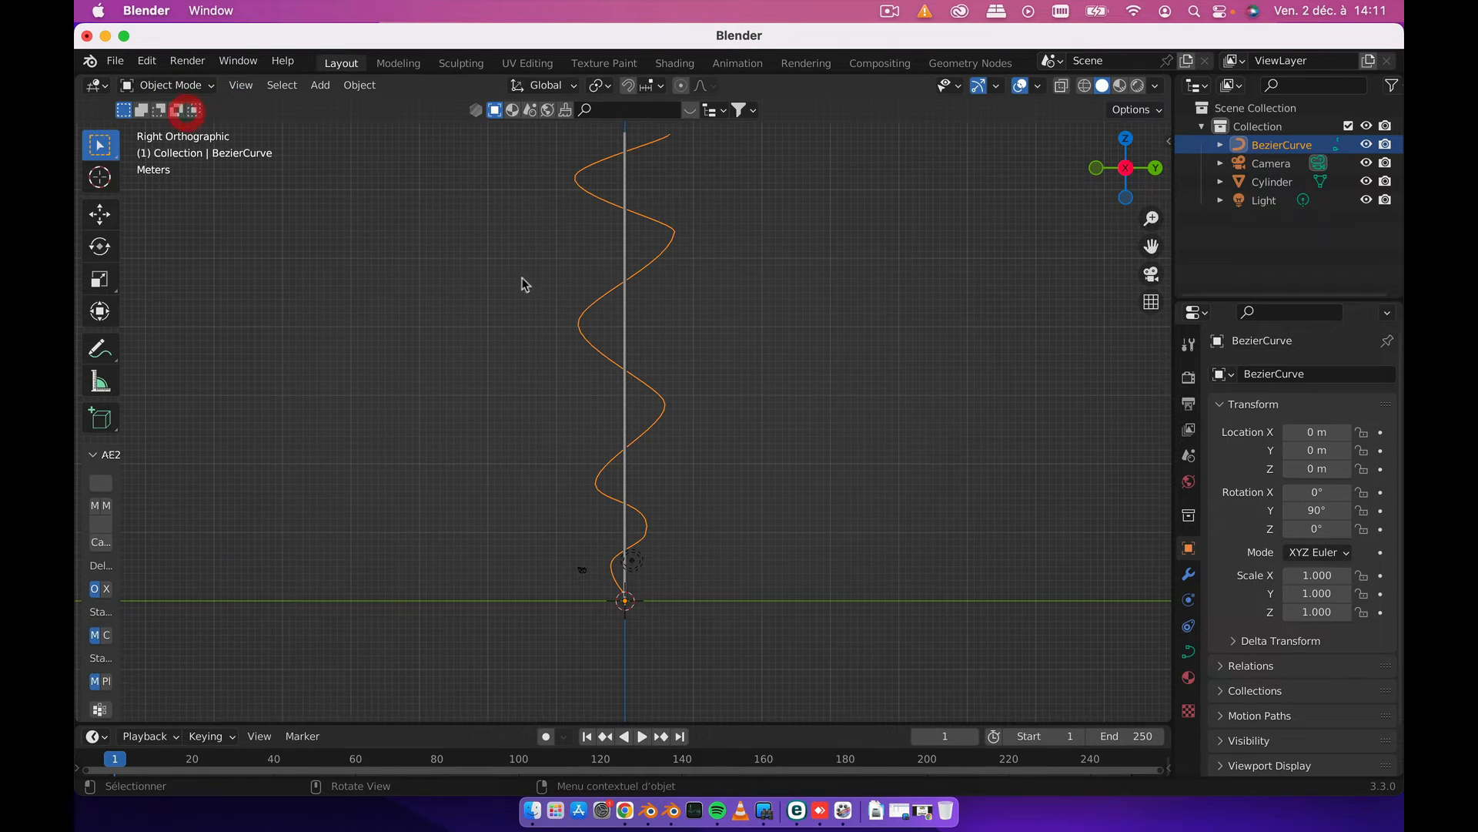
click(1187, 576)
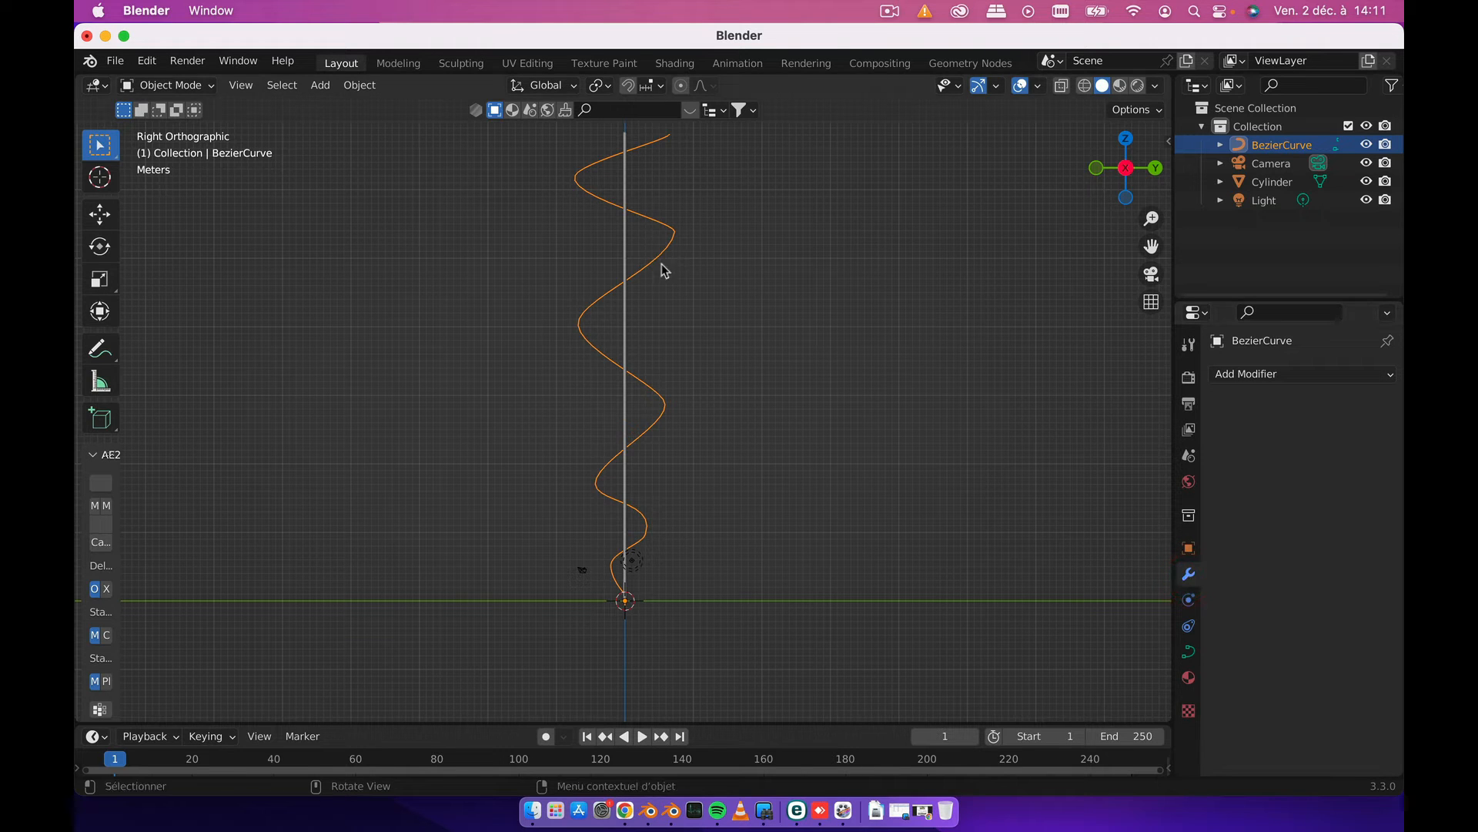
click(625, 243)
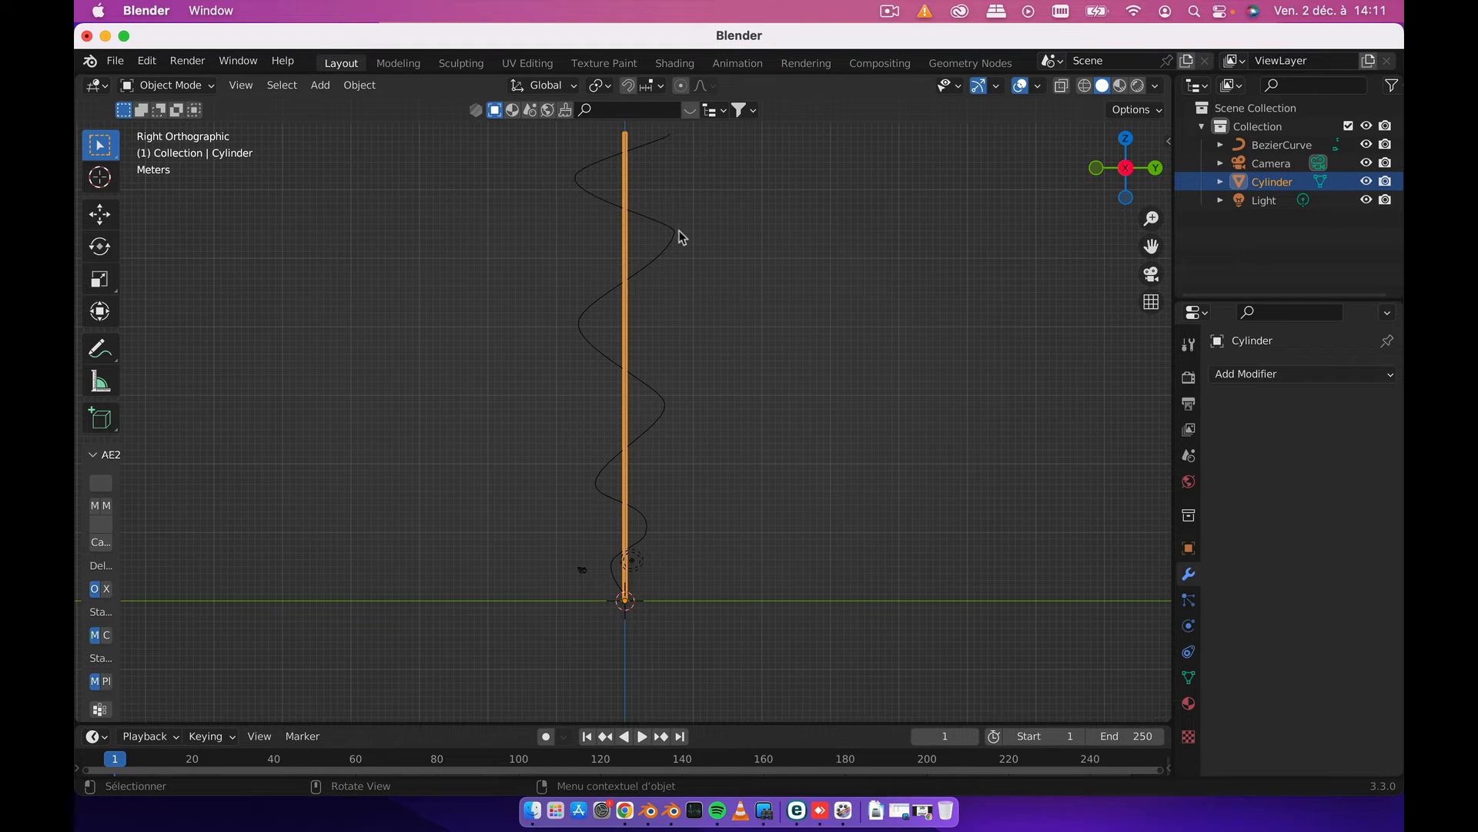
click(1284, 377)
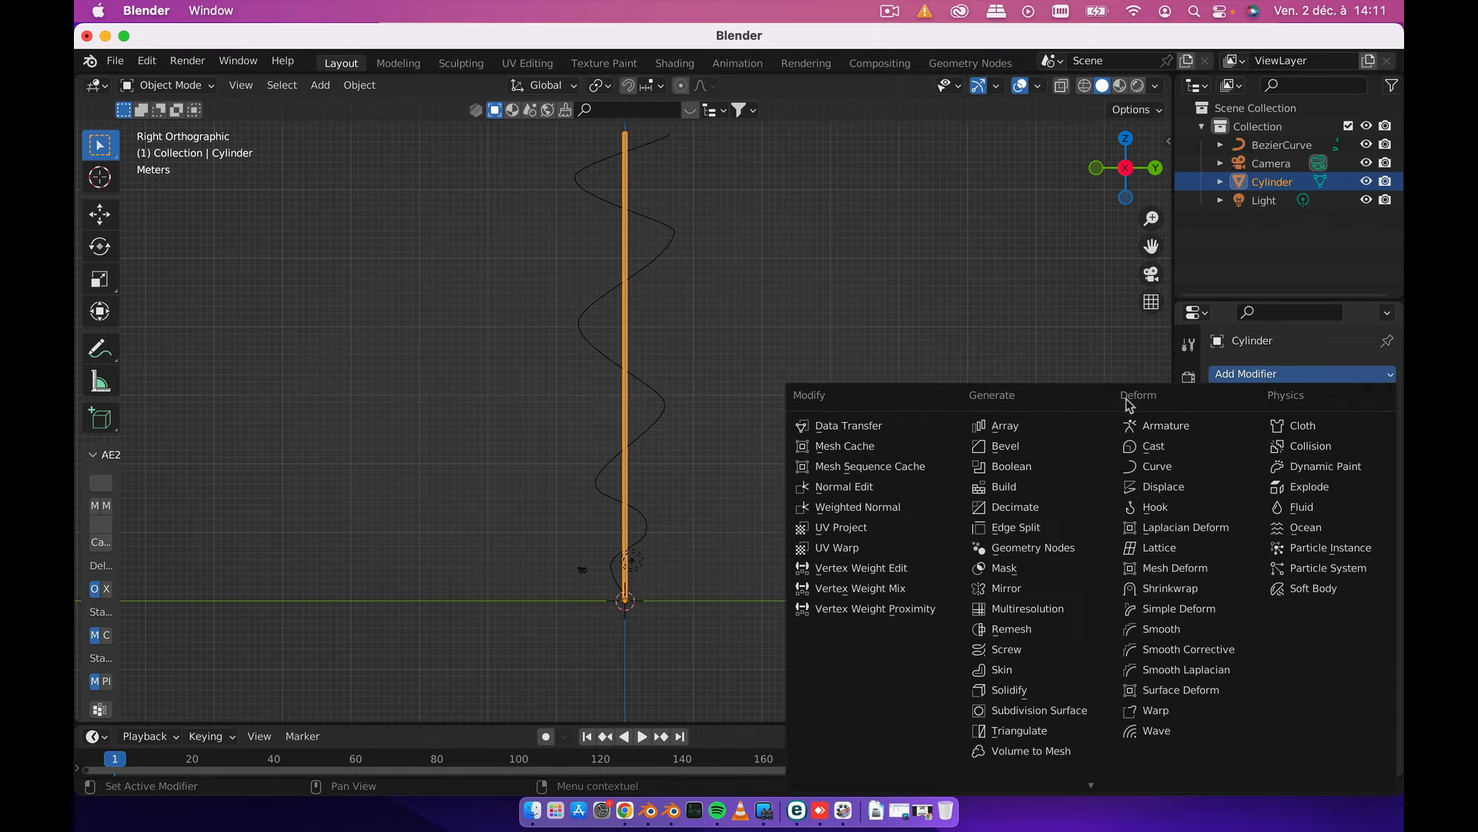
click(1159, 467)
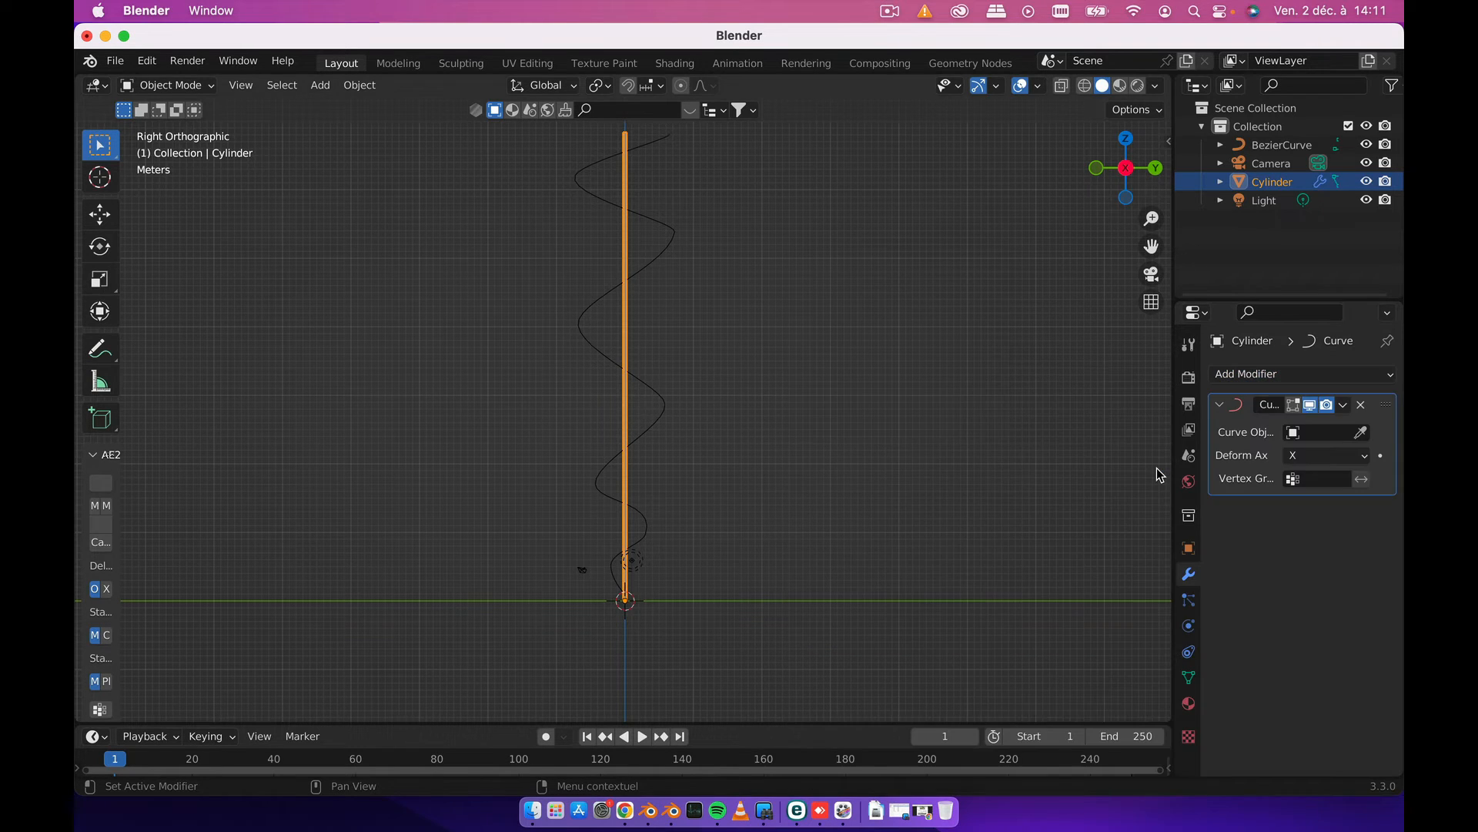
- Assign BezierCurve as the curve object of the cylinder's Curve modifier and check the deformed pole
click(1362, 432)
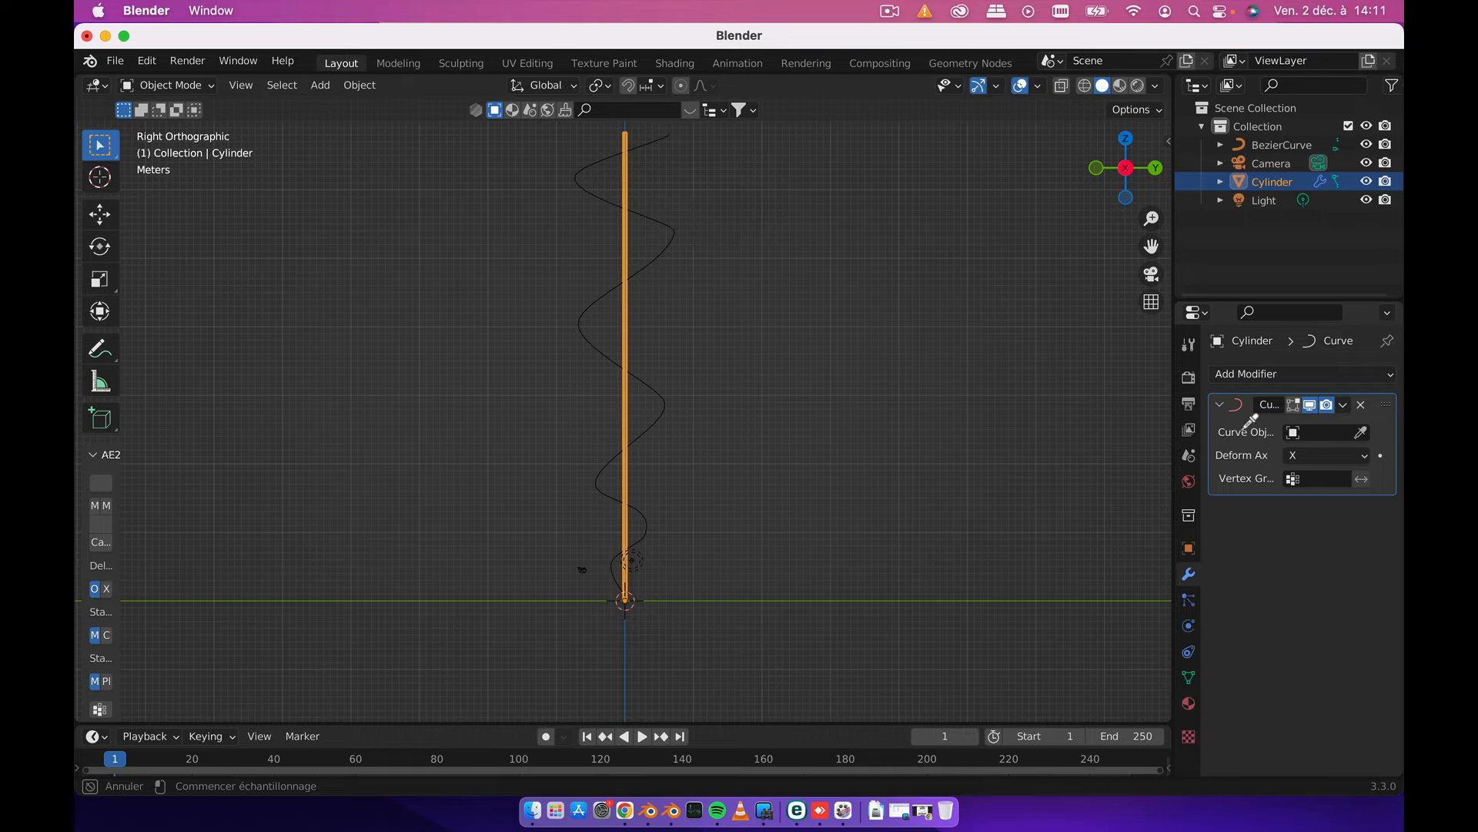
click(1316, 437)
click(1299, 436)
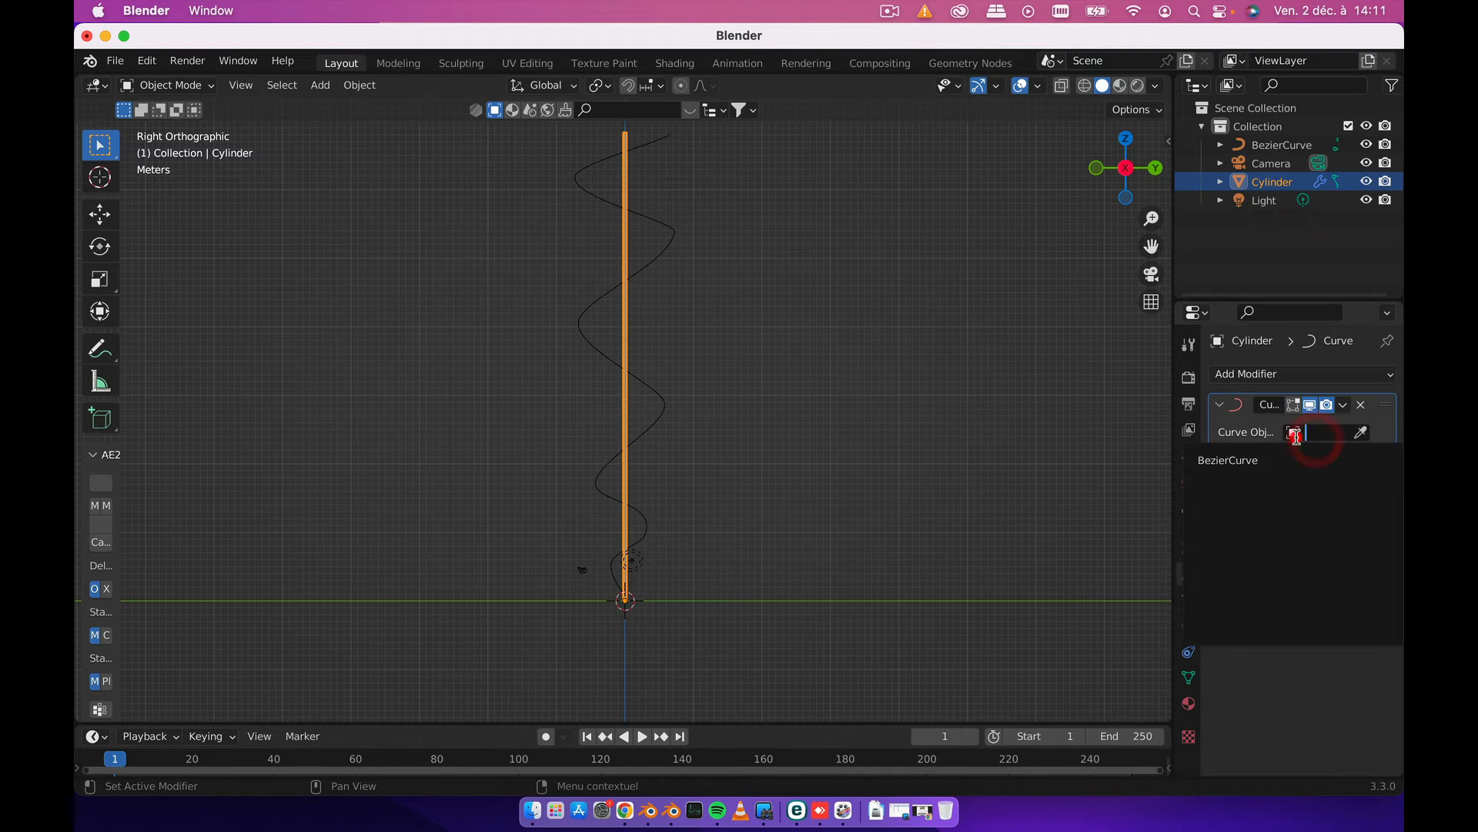
click(1248, 459)
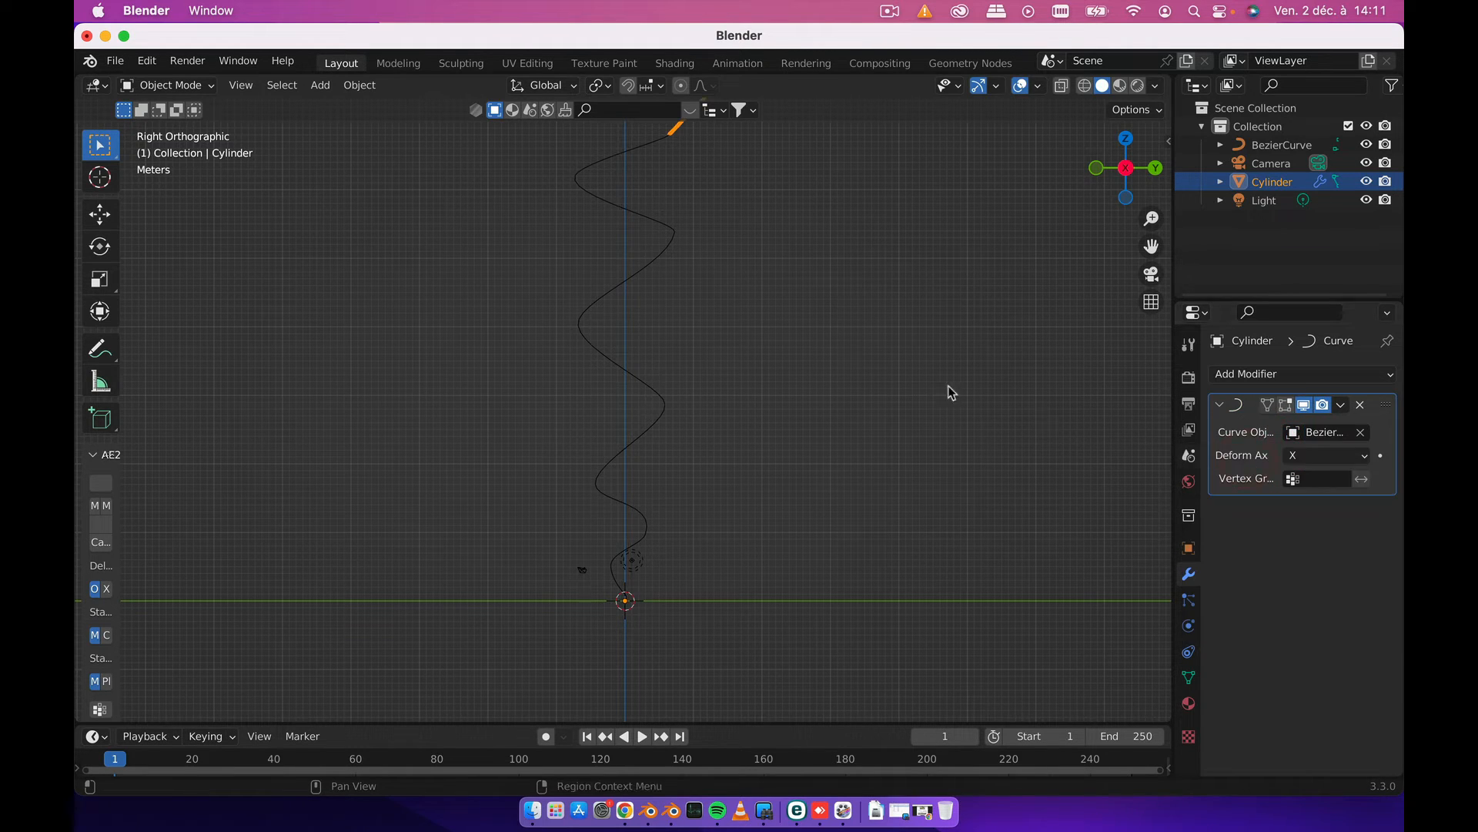
scroll(774, 405, down, 6)
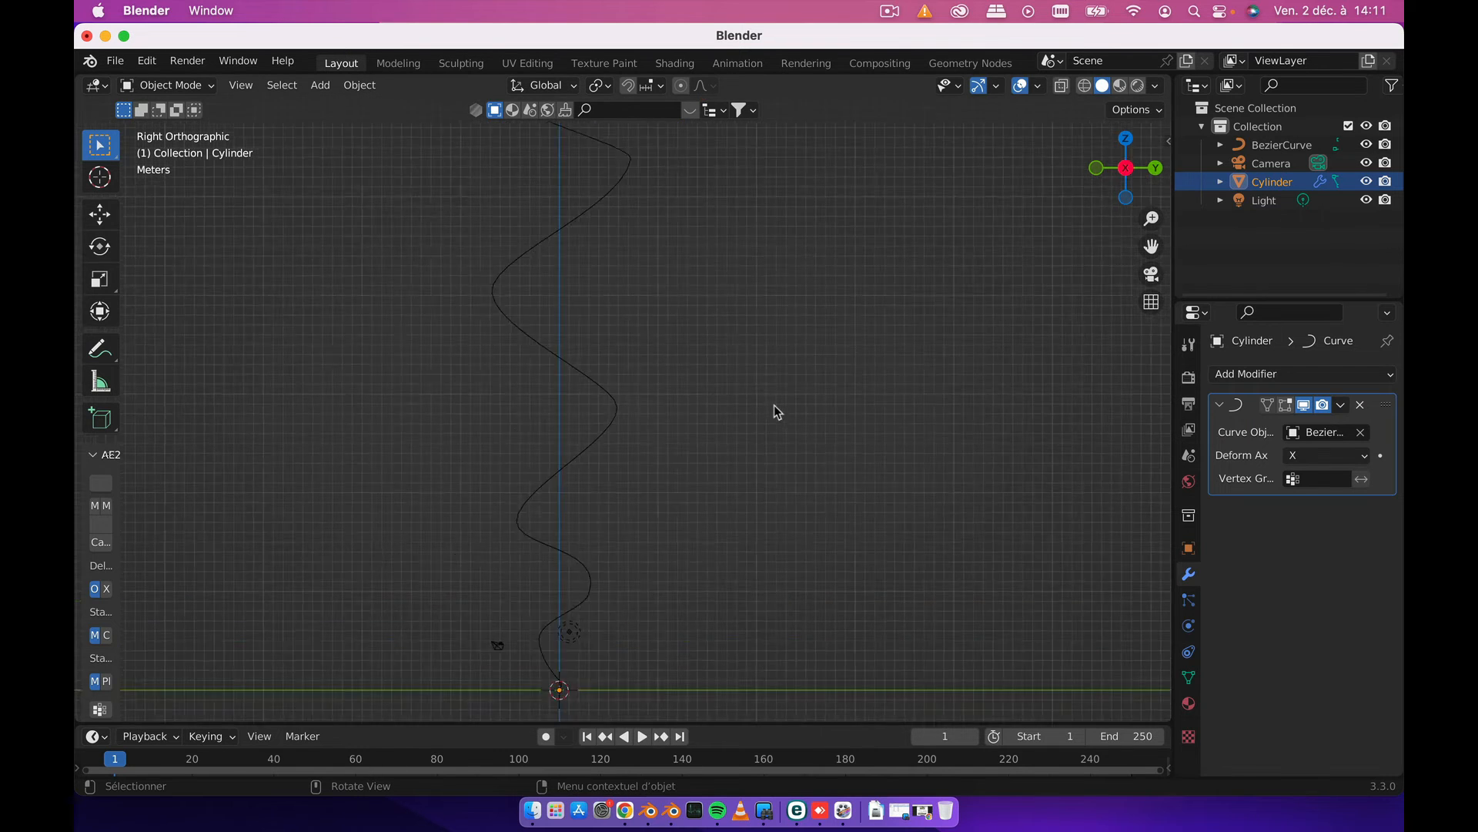
scroll(776, 410, up, 5)
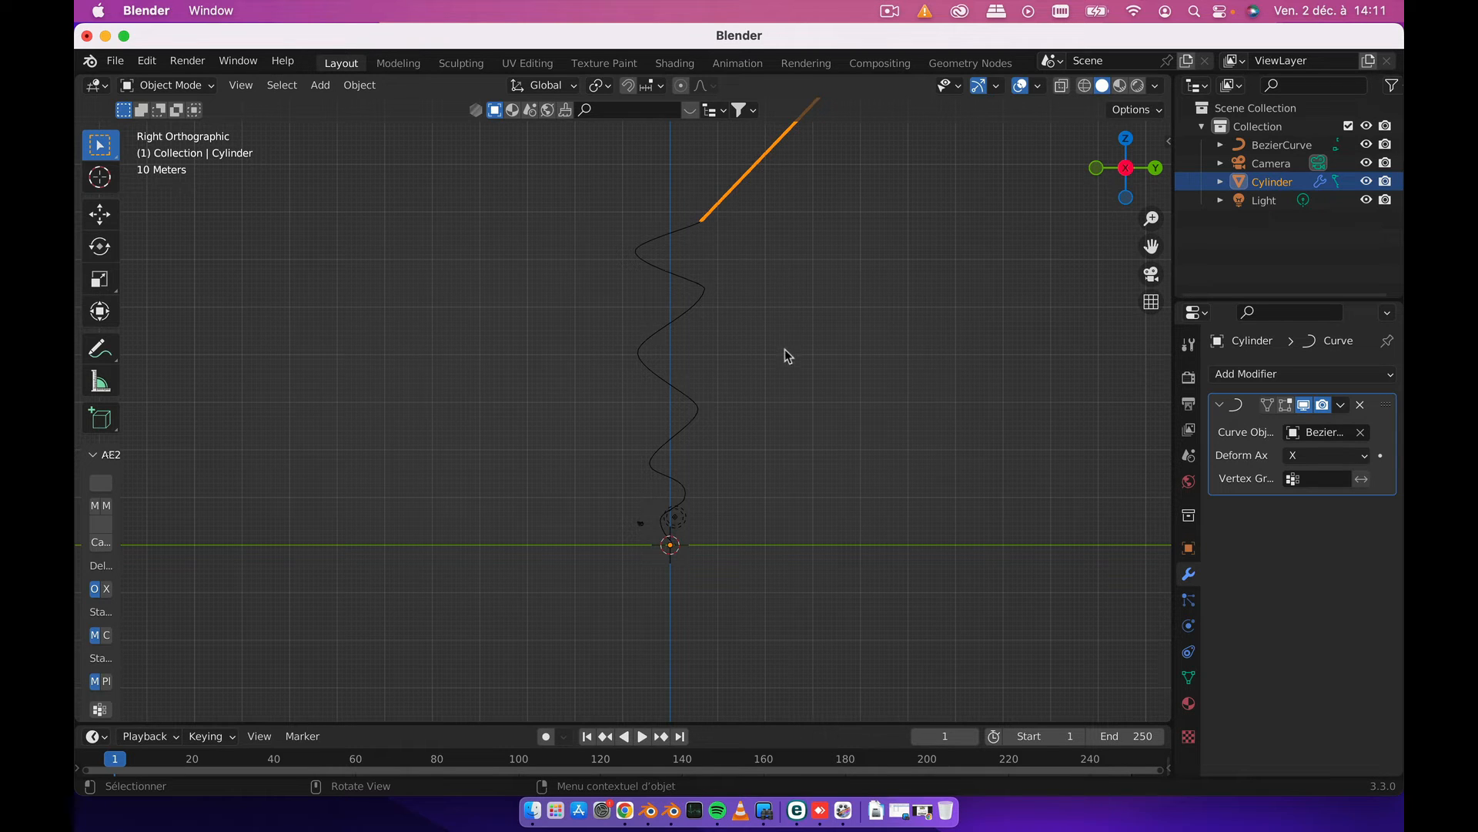
scroll(785, 352, down, 4)
scroll(785, 354, up, 1)
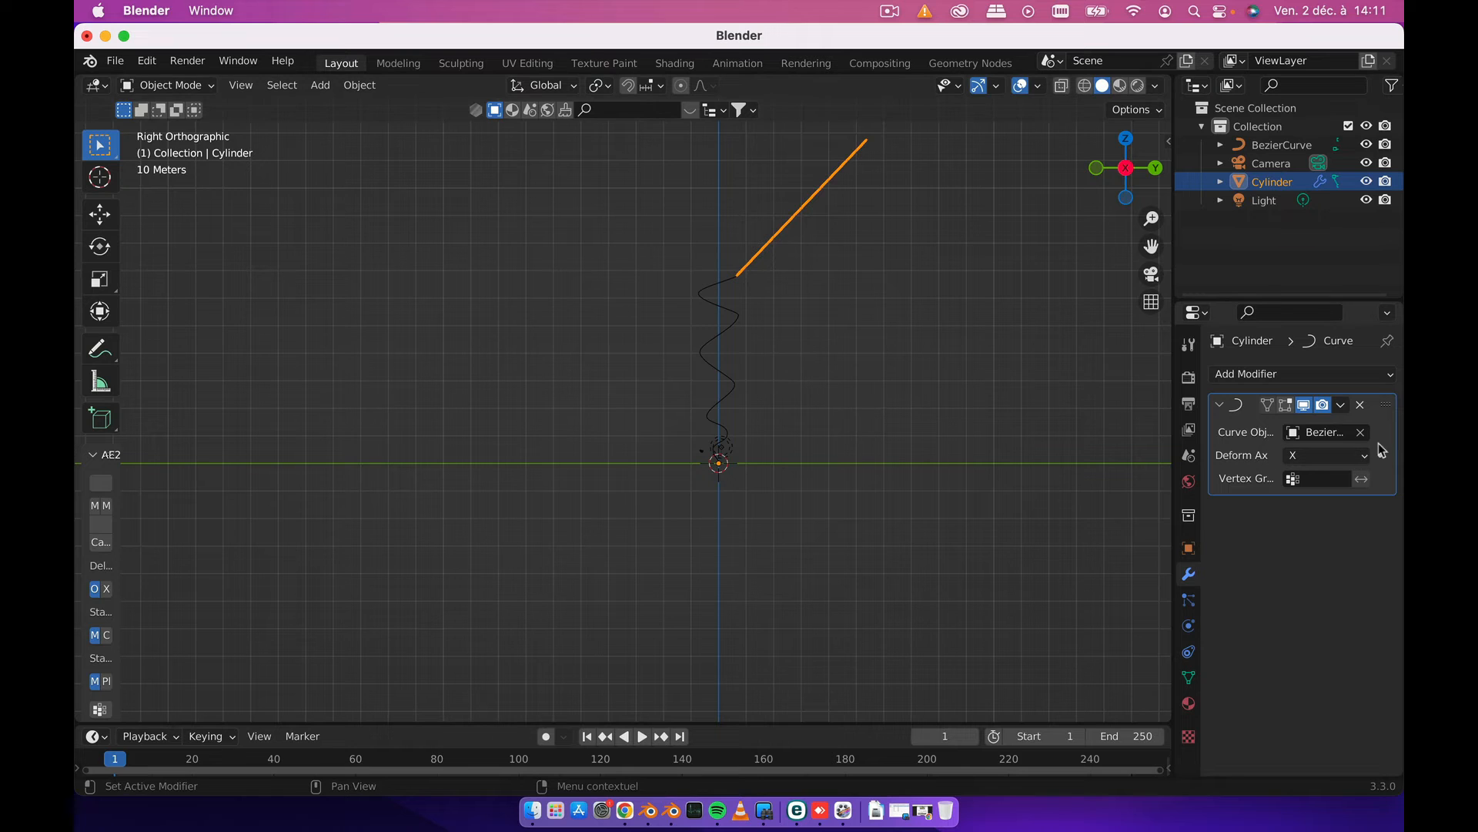
- Clear the Curve modifier's curve object and compare the undeformed cylinder with the Bezier curve
click(1361, 432)
scroll(722, 391, down, 4)
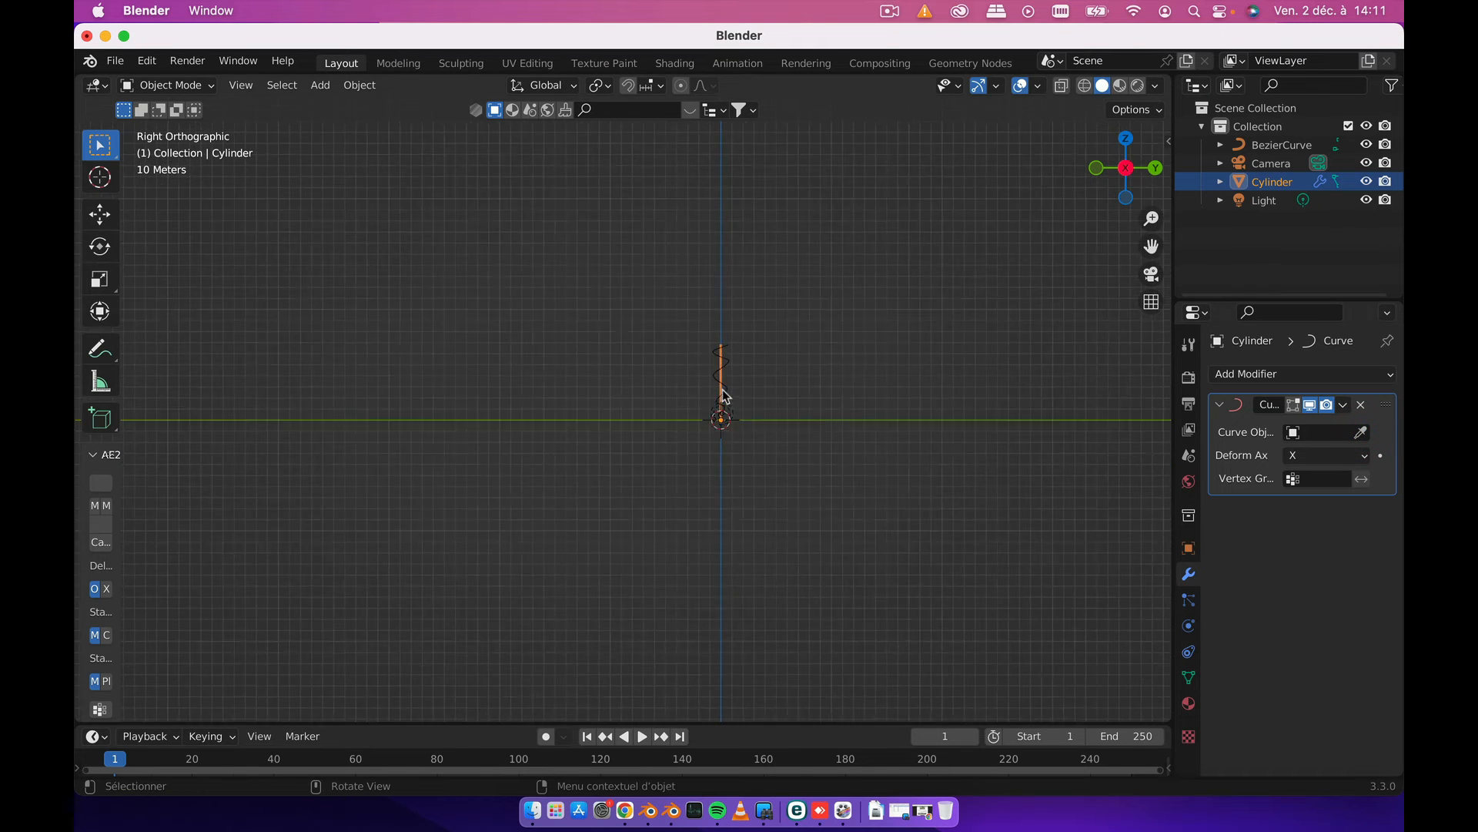
scroll(723, 391, up, 10)
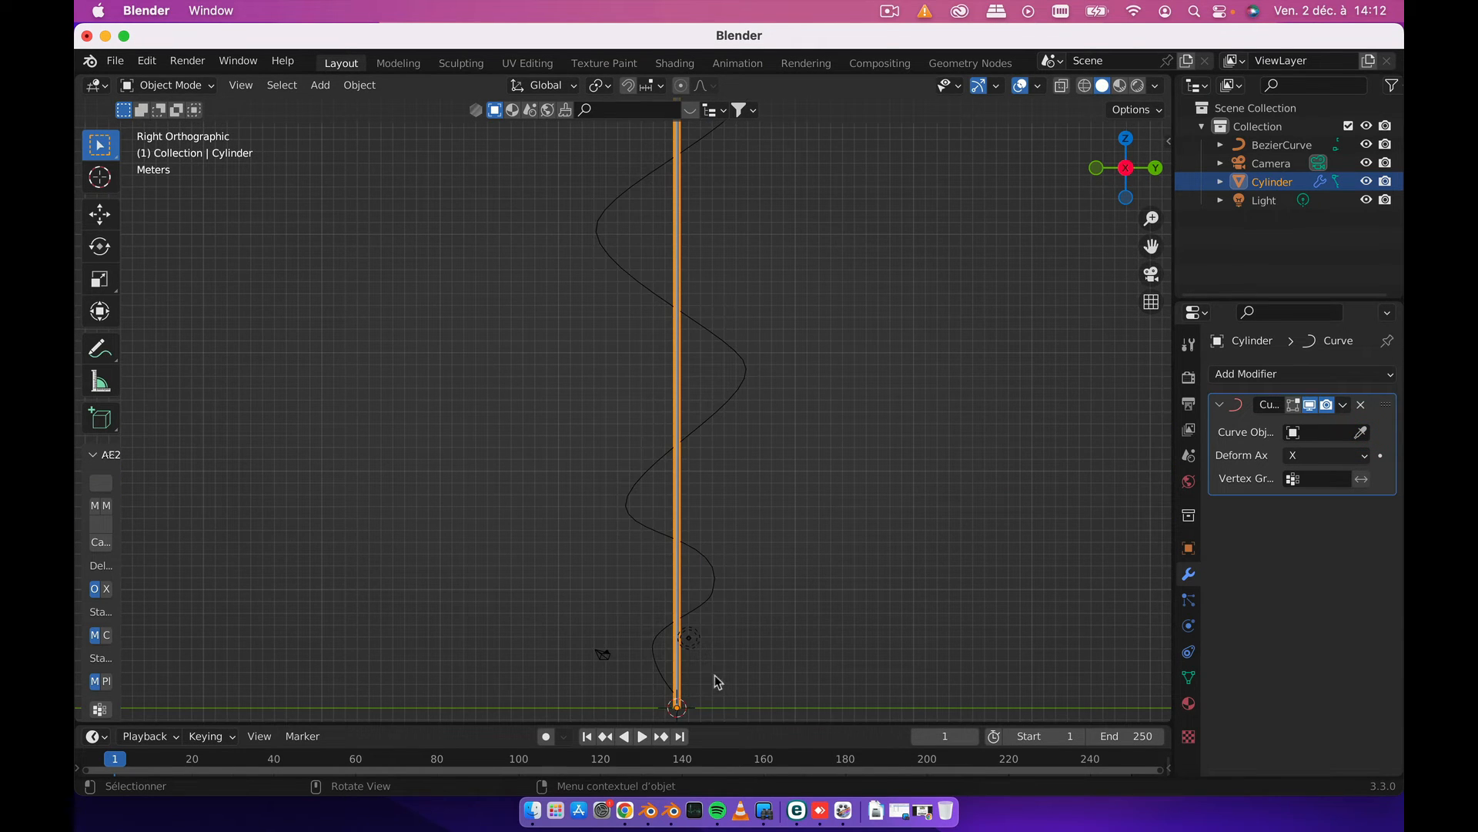
click(730, 394)
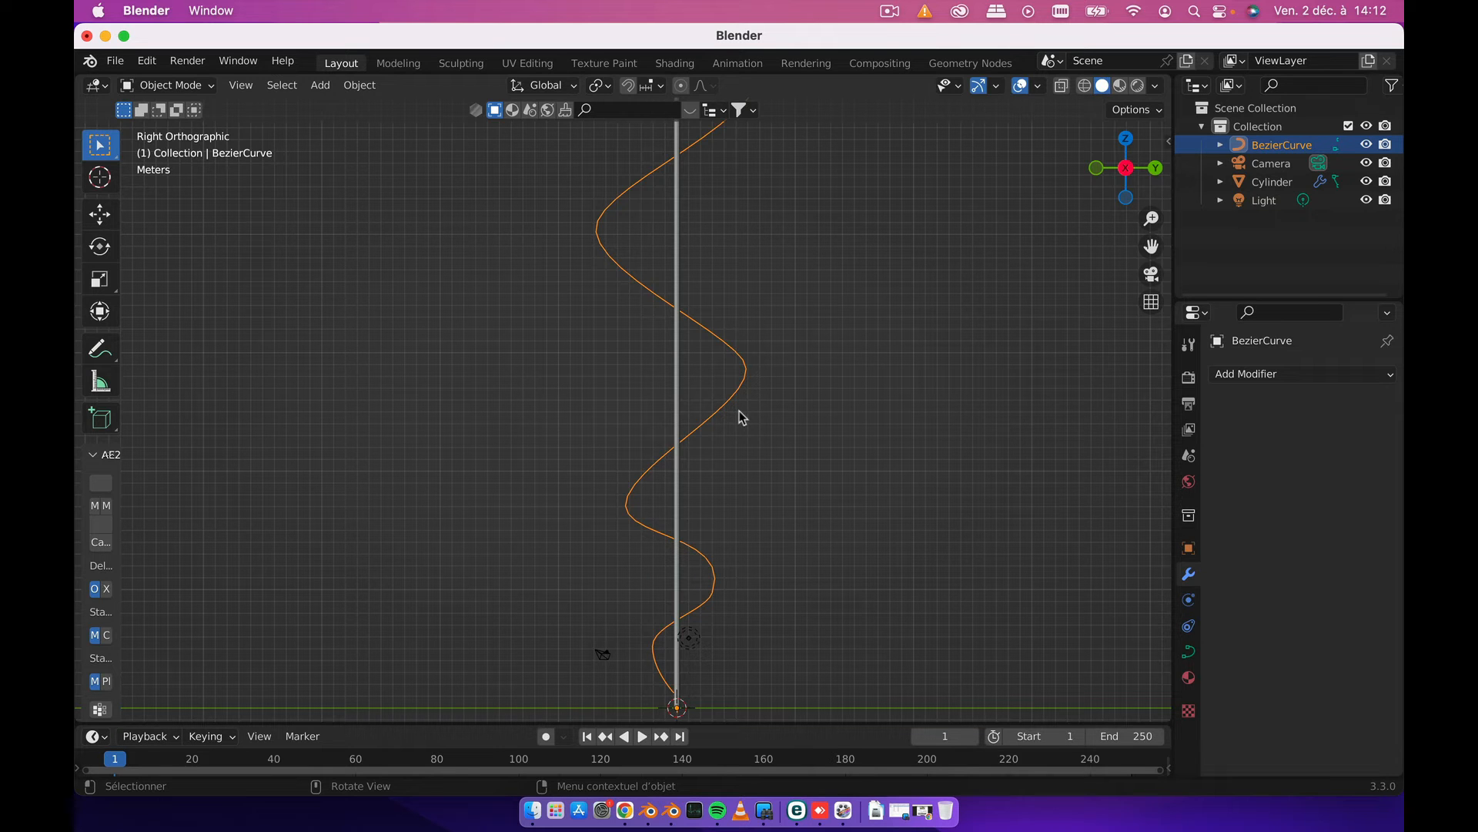
click(677, 369)
scroll(771, 445, down, 1)
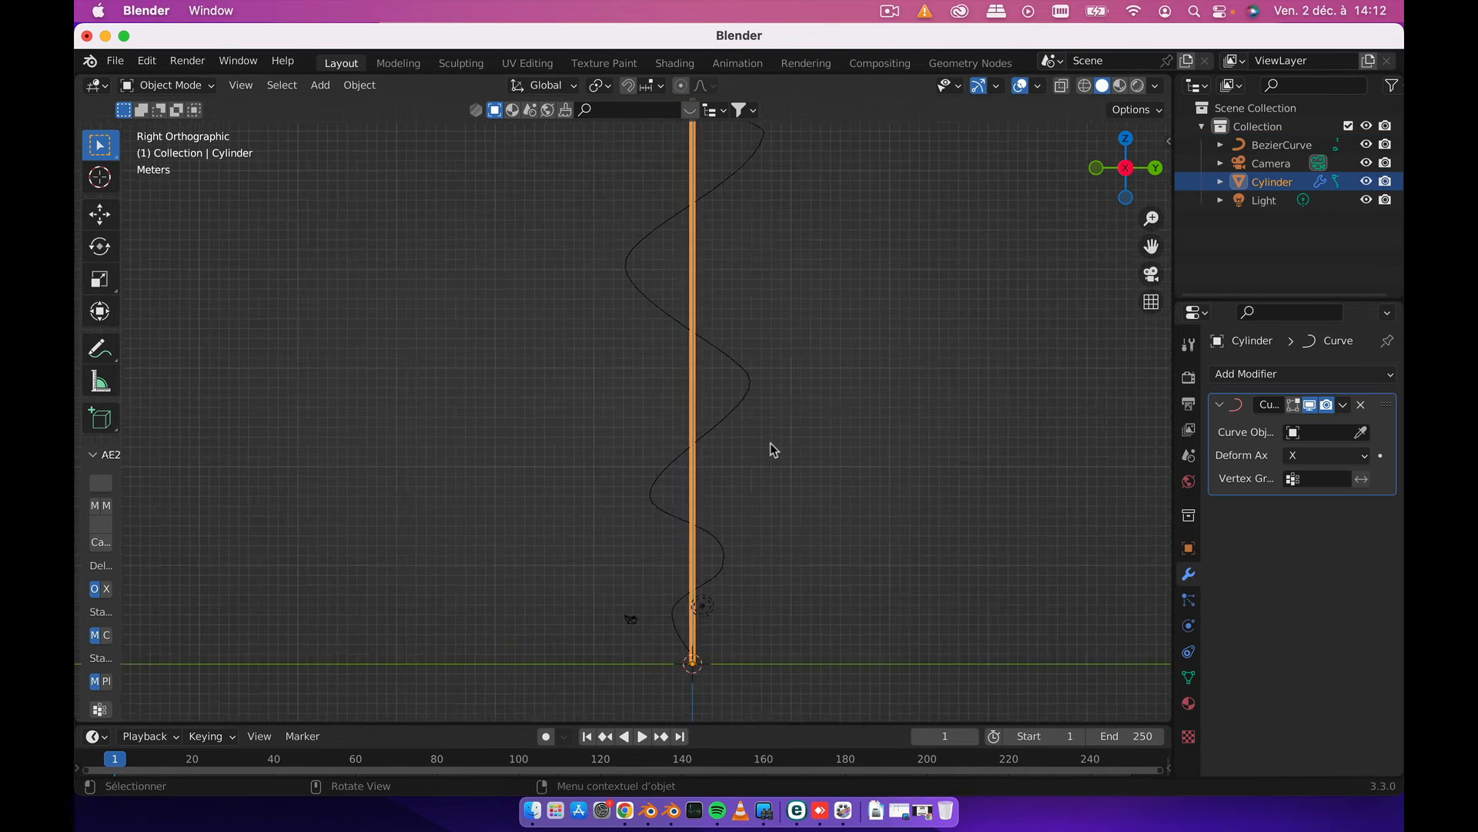
scroll(770, 442, down, 5)
scroll(770, 442, up, 2)
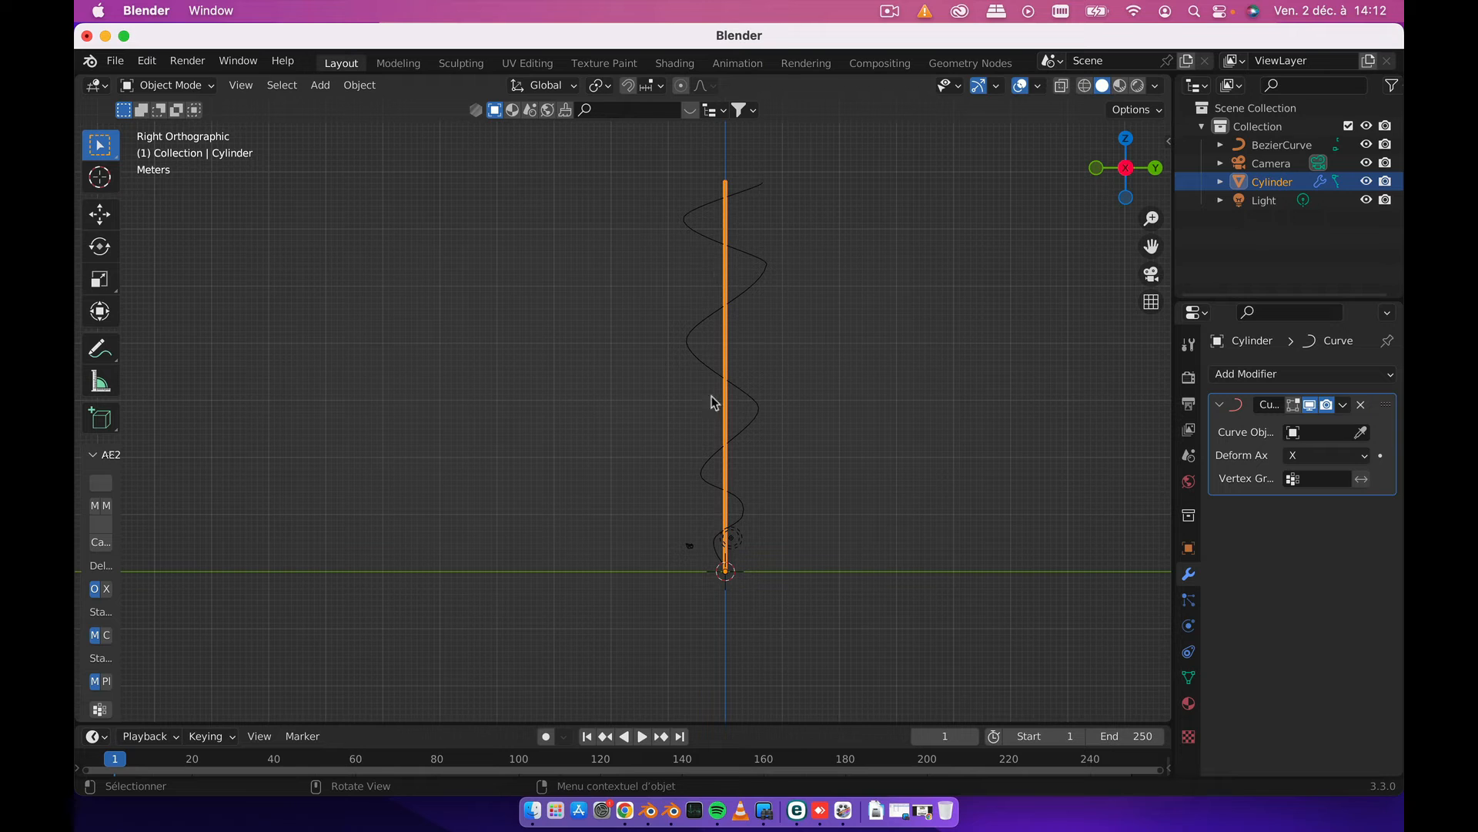
- Assign BezierCurve to the cylinder's Curve modifier again and set the deform axis to Y
click(1313, 433)
click(1281, 466)
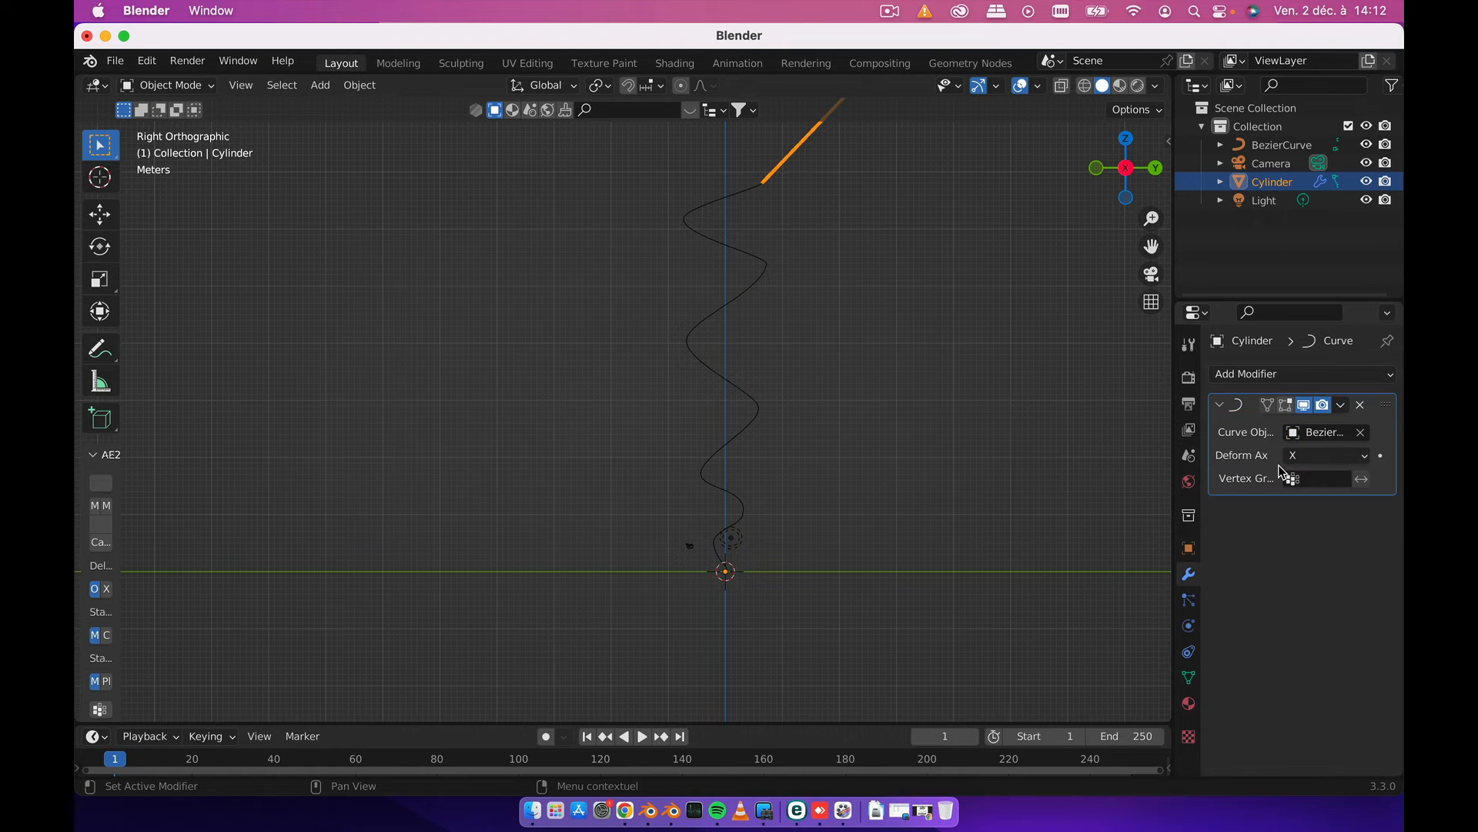
click(1364, 459)
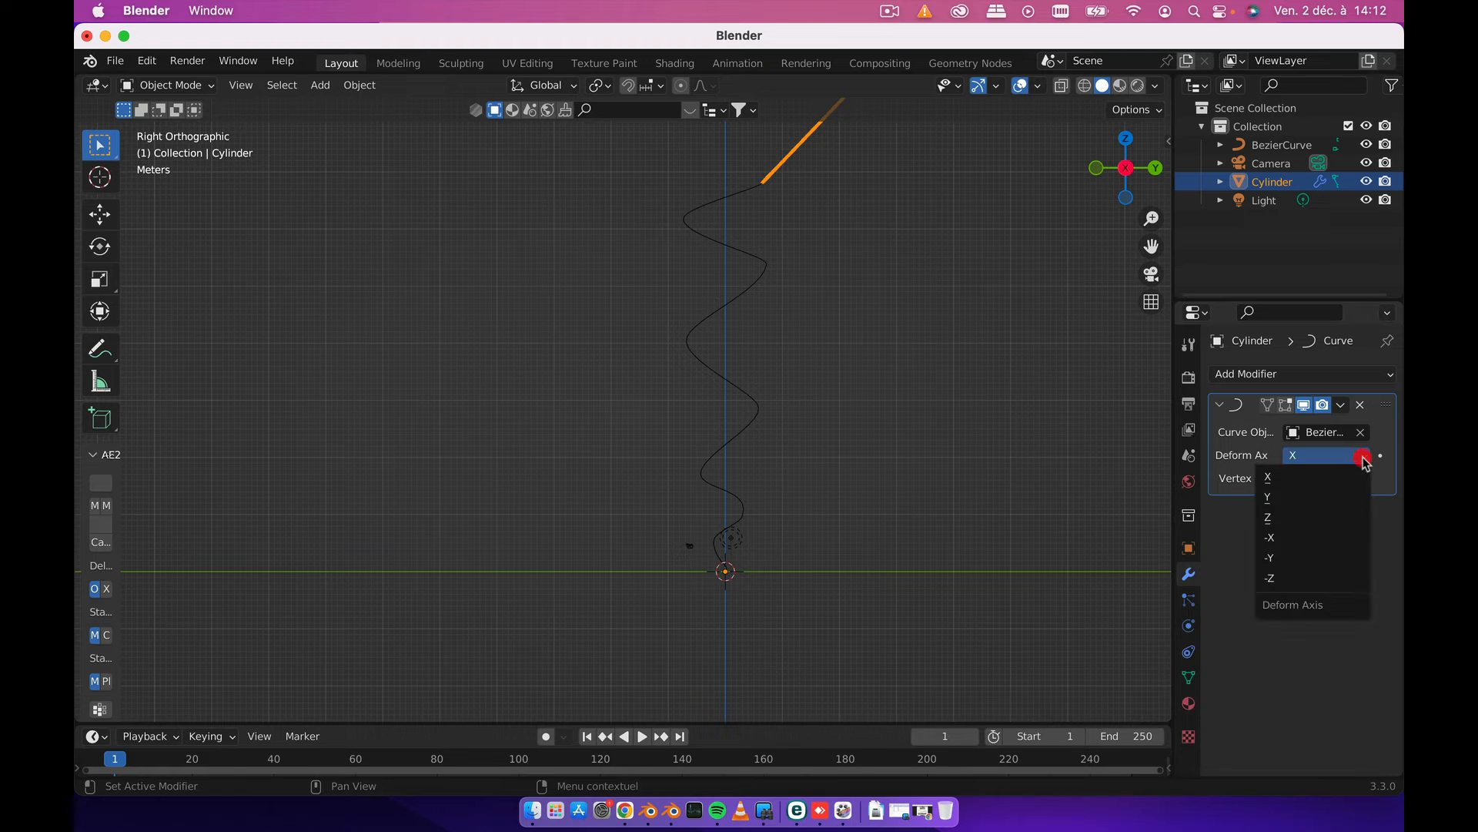
click(1315, 496)
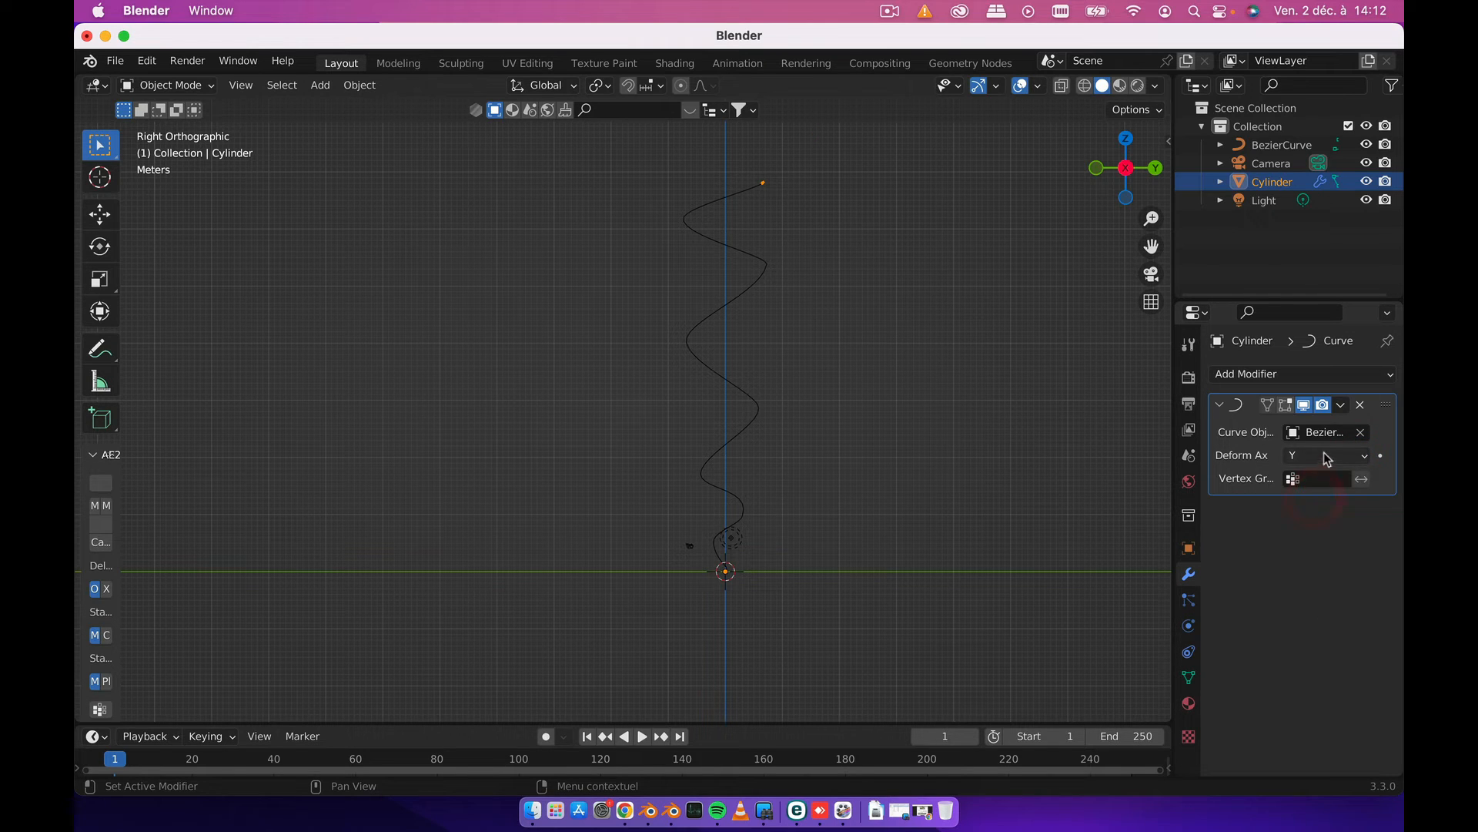
click(1323, 456)
click(1324, 455)
click(1038, 432)
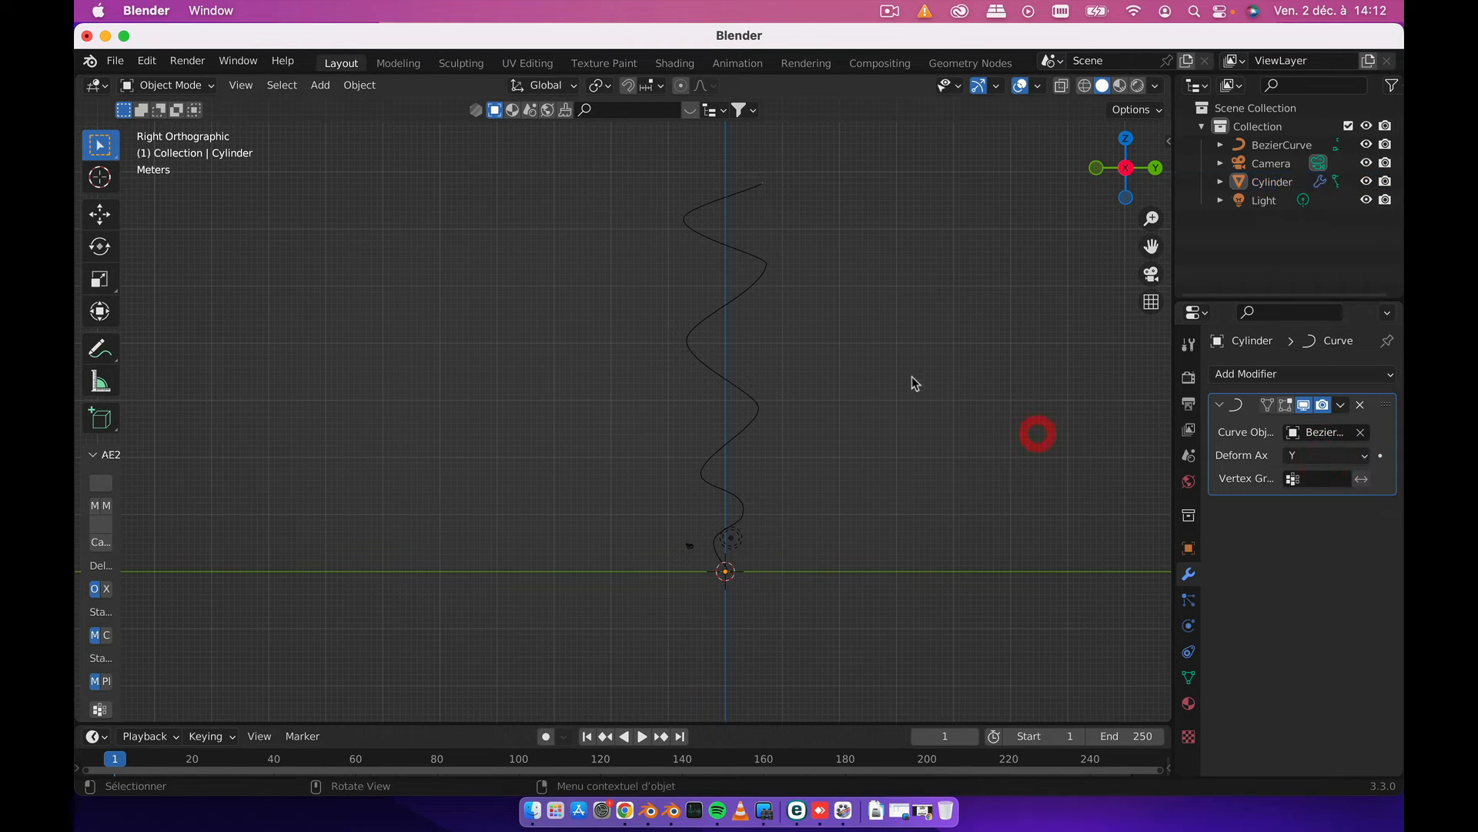
mouse_move(884, 377)
middle_down()
mouse_move(934, 436)
mouse_move(1049, 393)
mouse_move(871, 375)
mouse_move(760, 395)
mouse_move(700, 348)
middle_up()
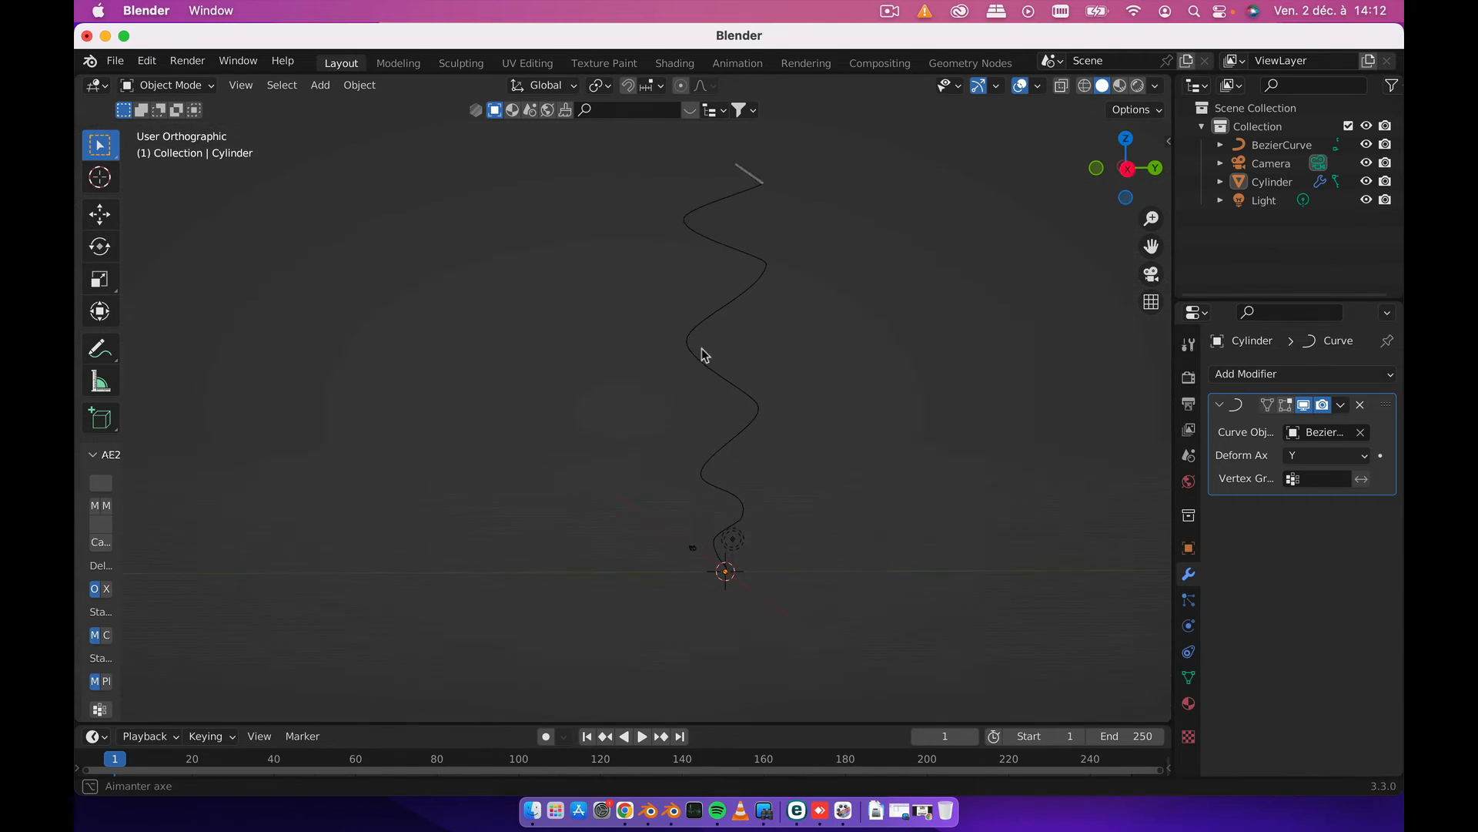
- Try the Z and -X deform axes in the Curve modifier, checking the pole from different angles
click(1320, 460)
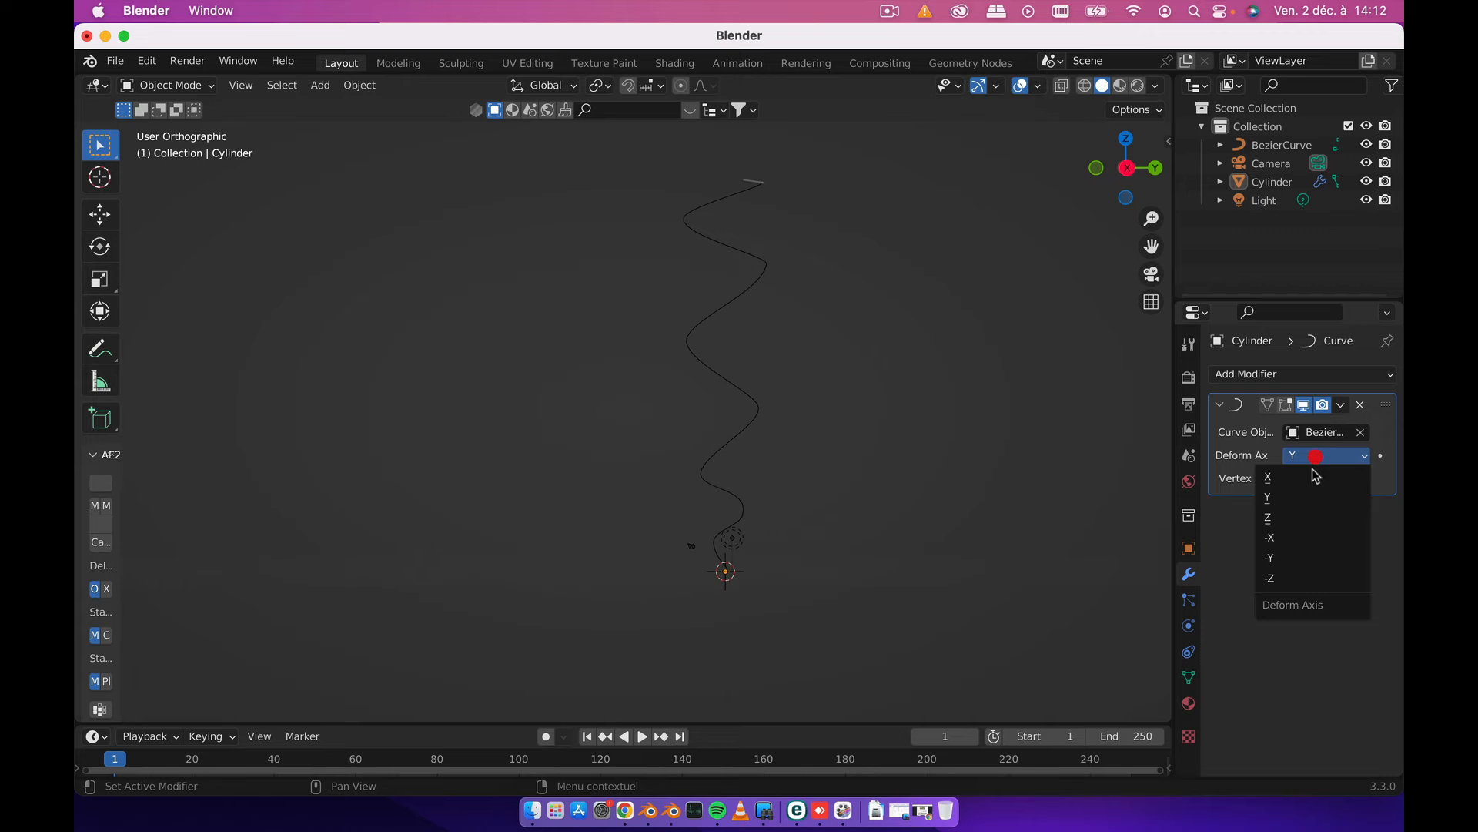
click(1311, 512)
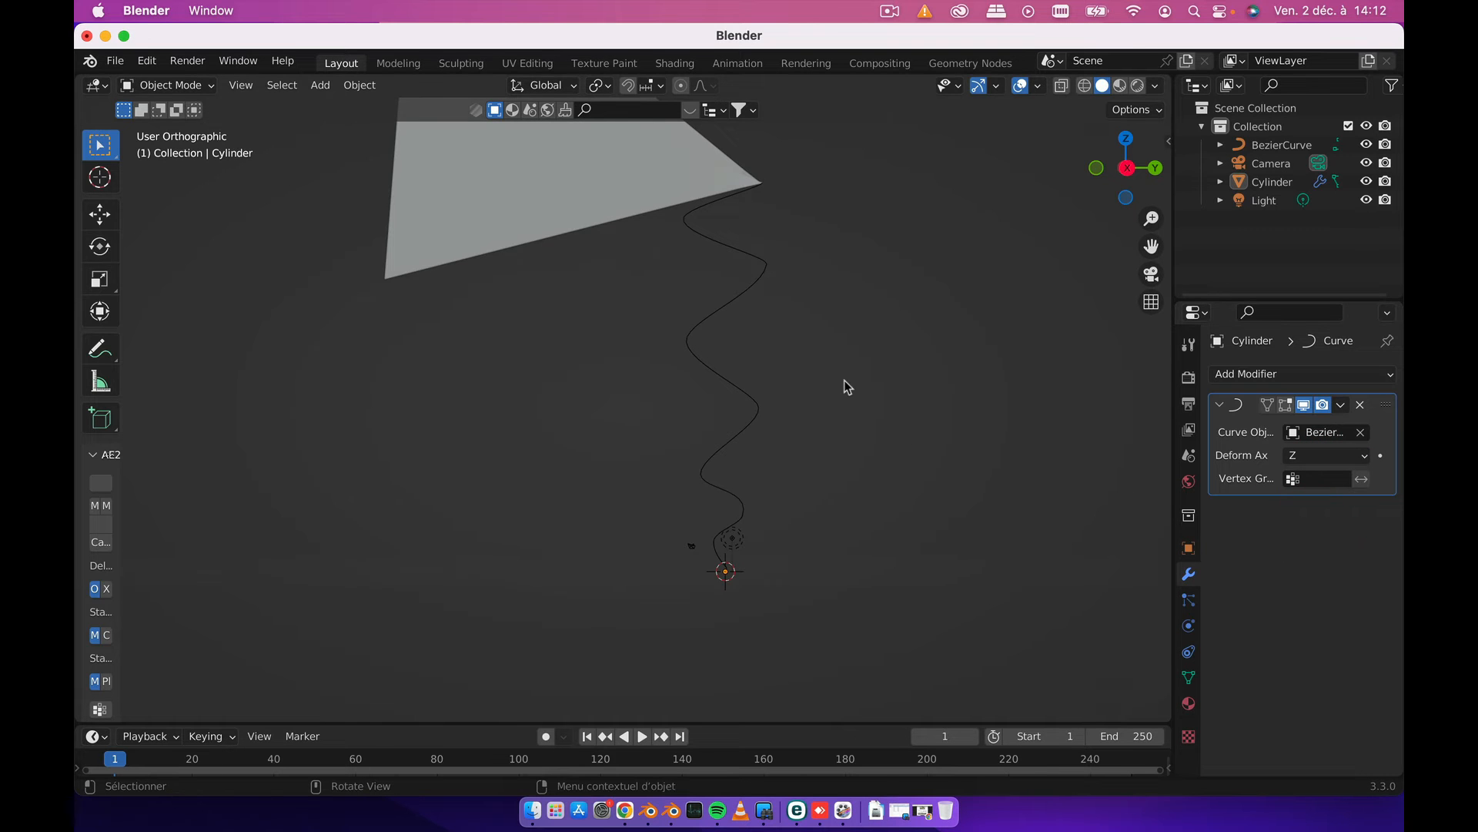
middle_drag(833, 378, 868, 442)
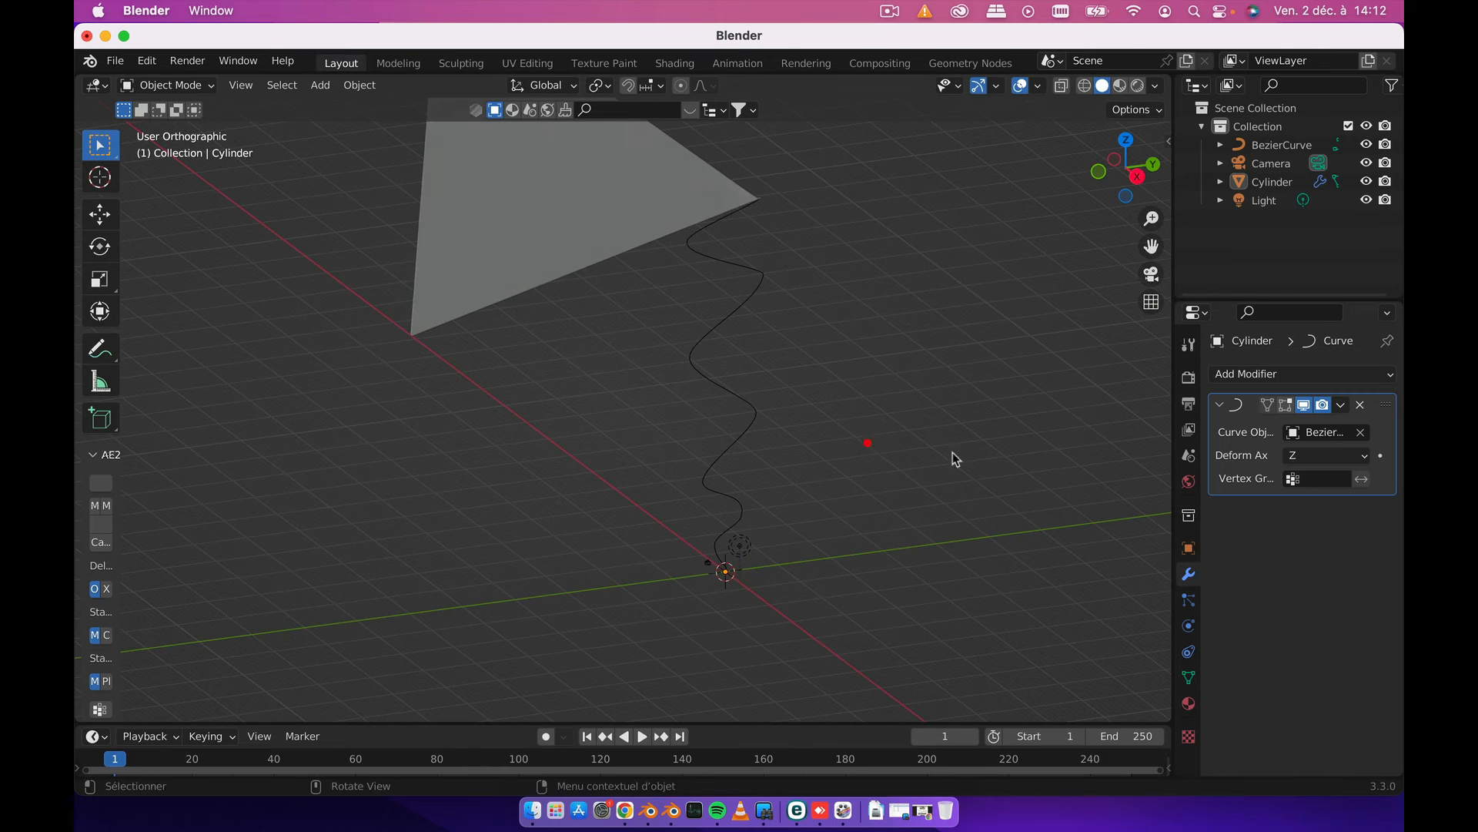
click(1320, 459)
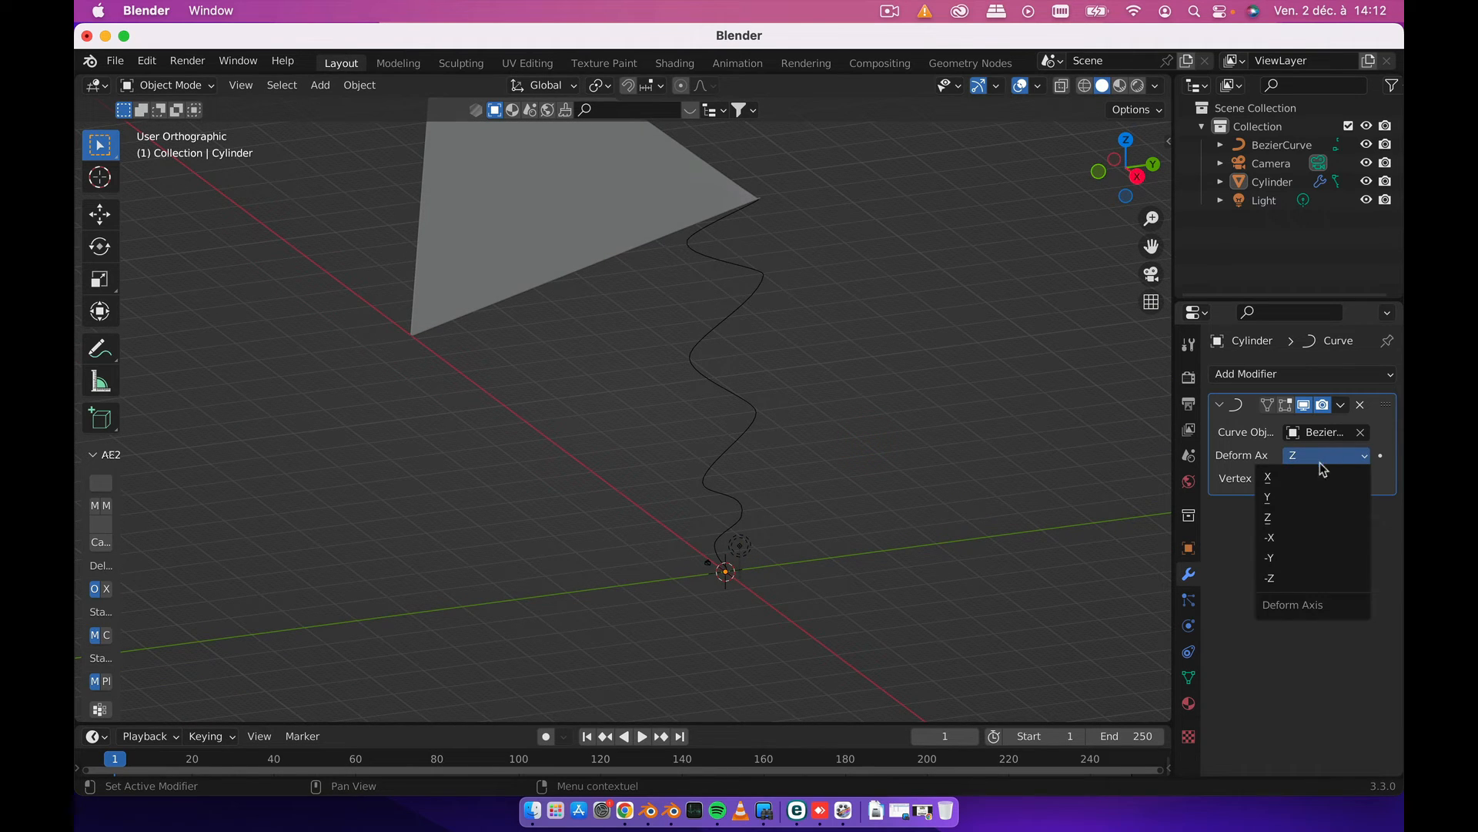
click(1312, 538)
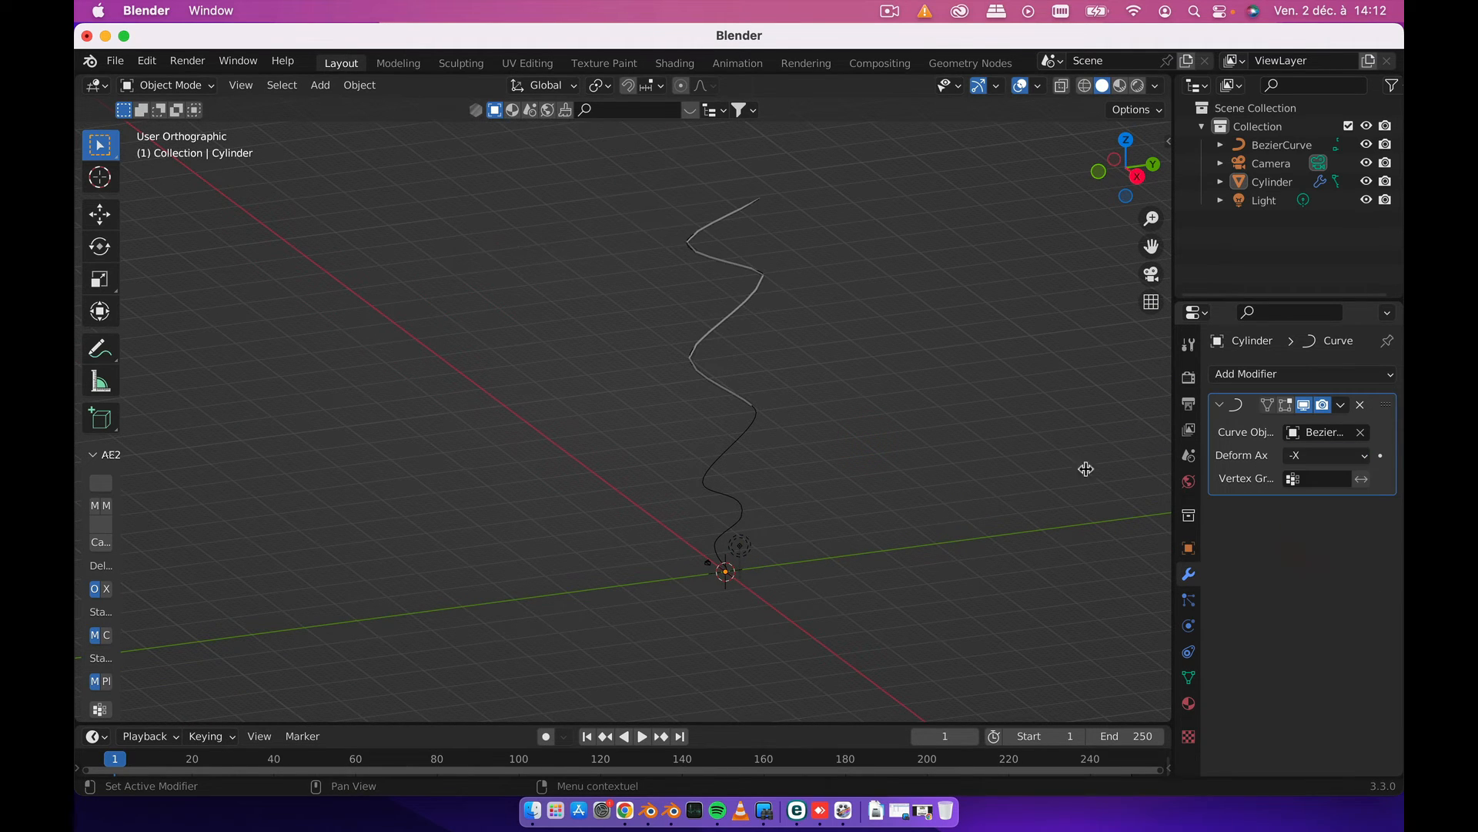
middle_drag(1085, 469, 841, 373)
- Try the -Y and -Z deform axes in the Curve modifier, then set the axis back to X
click(1314, 456)
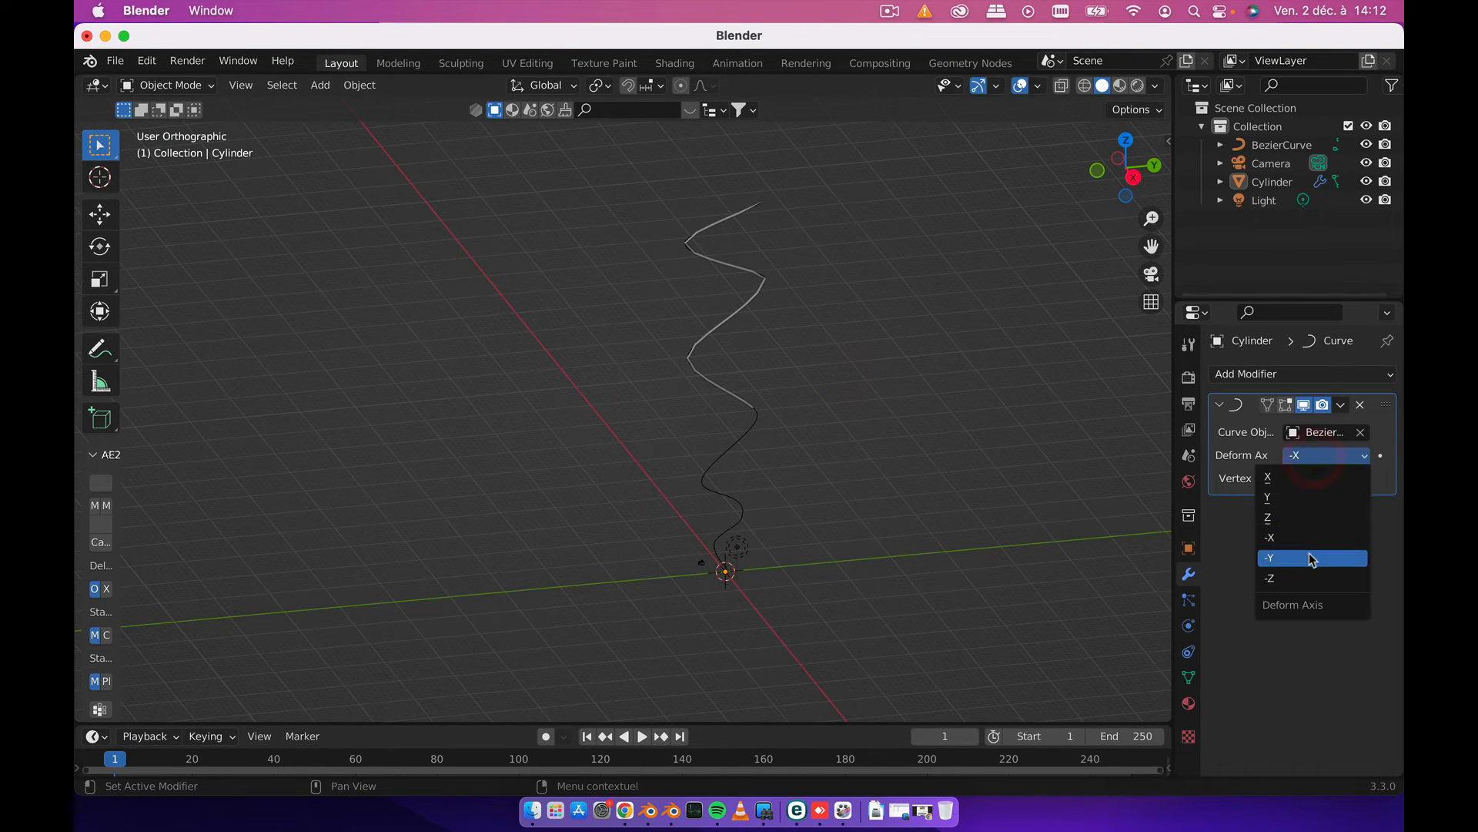
click(1313, 558)
click(1329, 458)
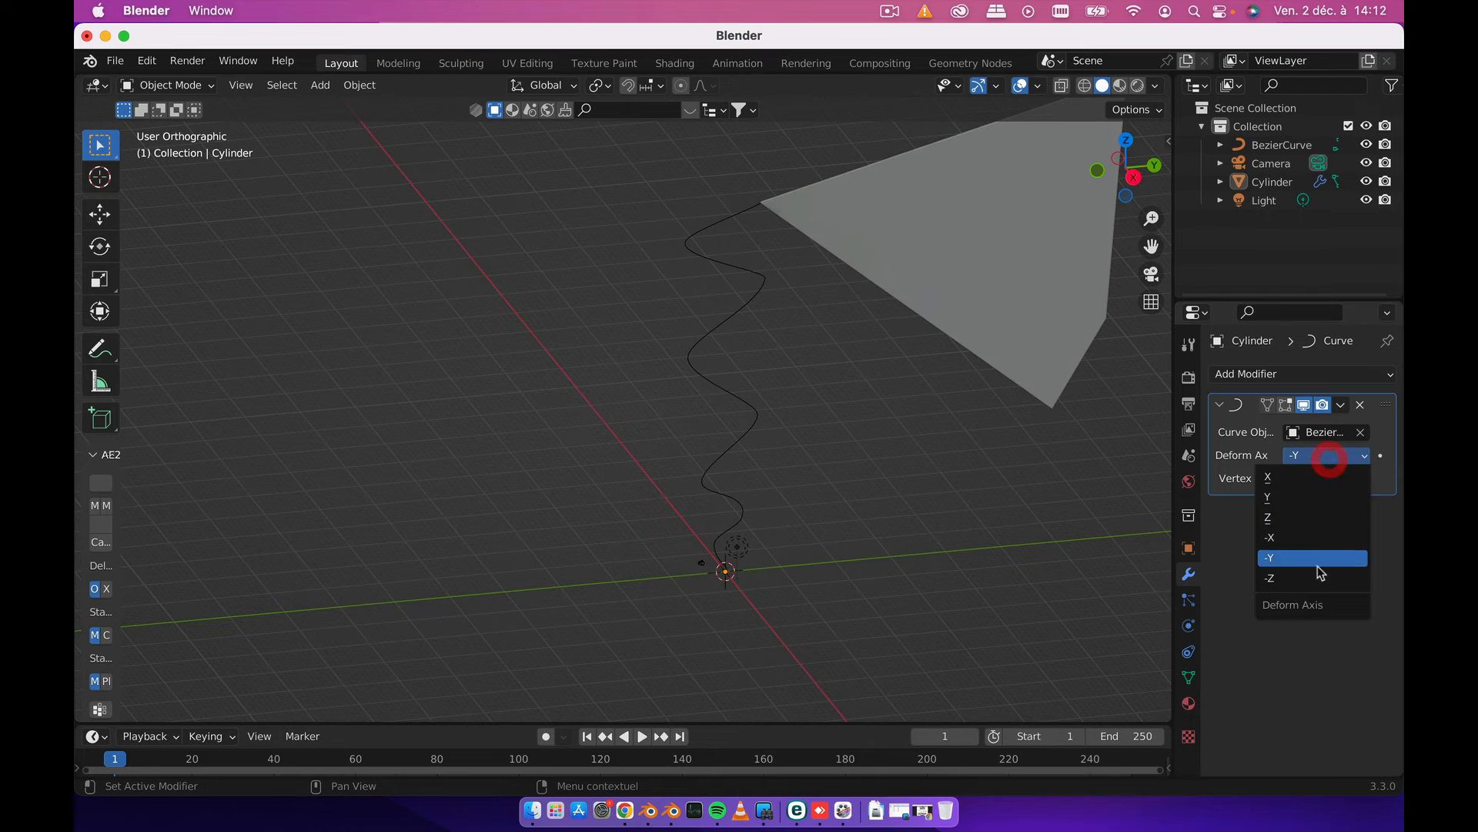
click(1318, 579)
click(1314, 458)
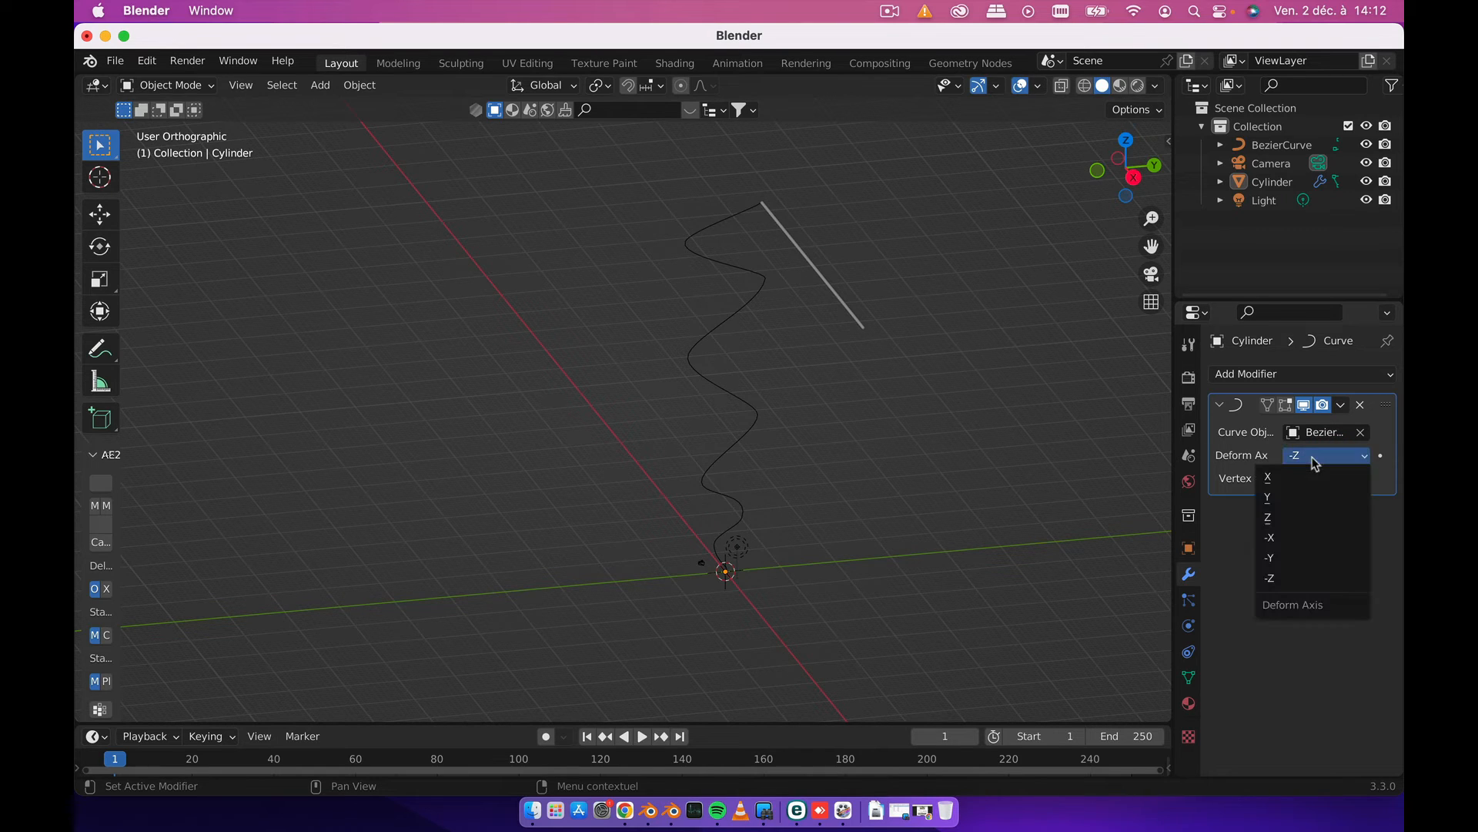
click(1312, 478)
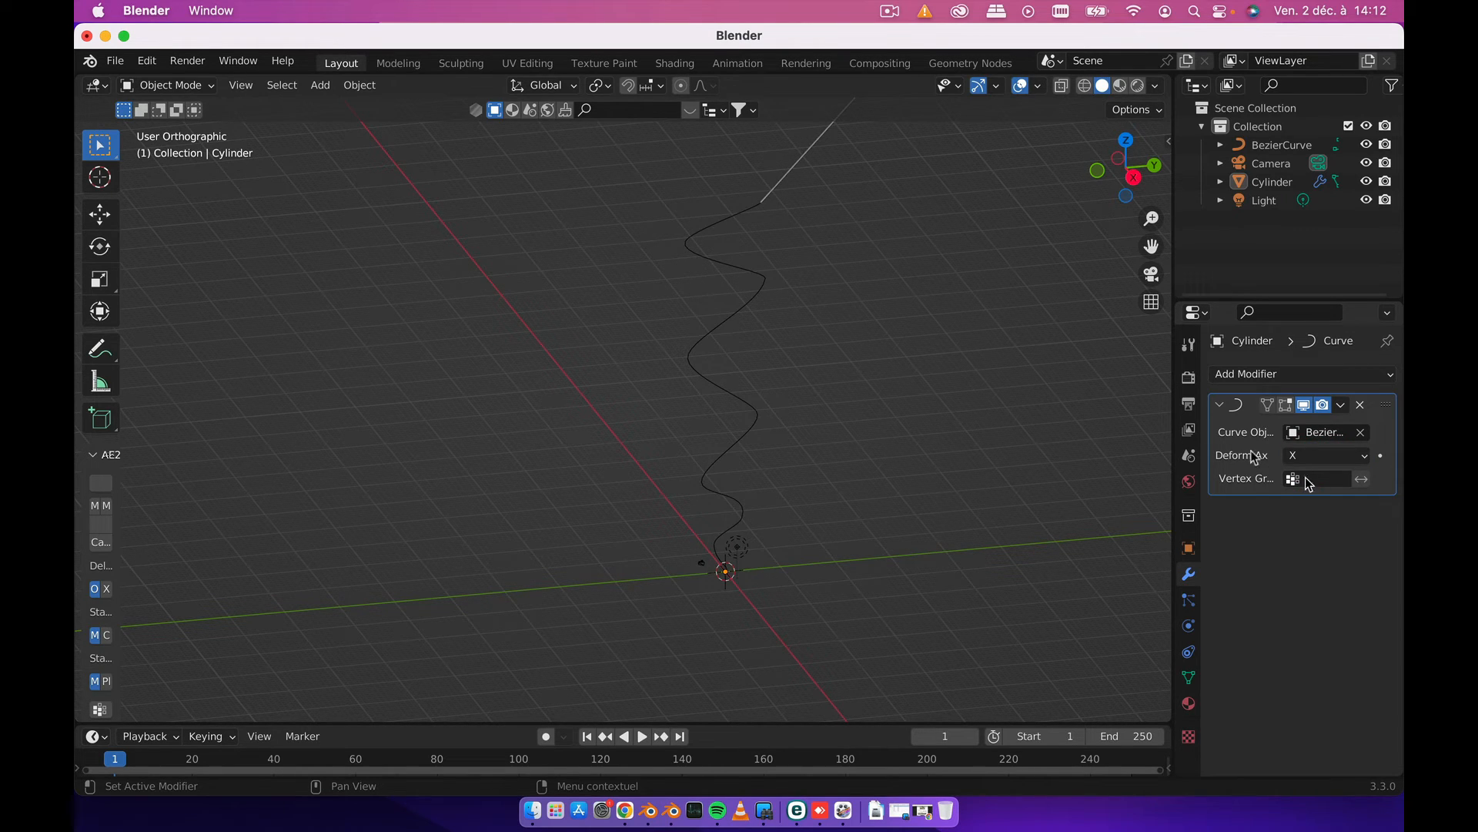
click(798, 163)
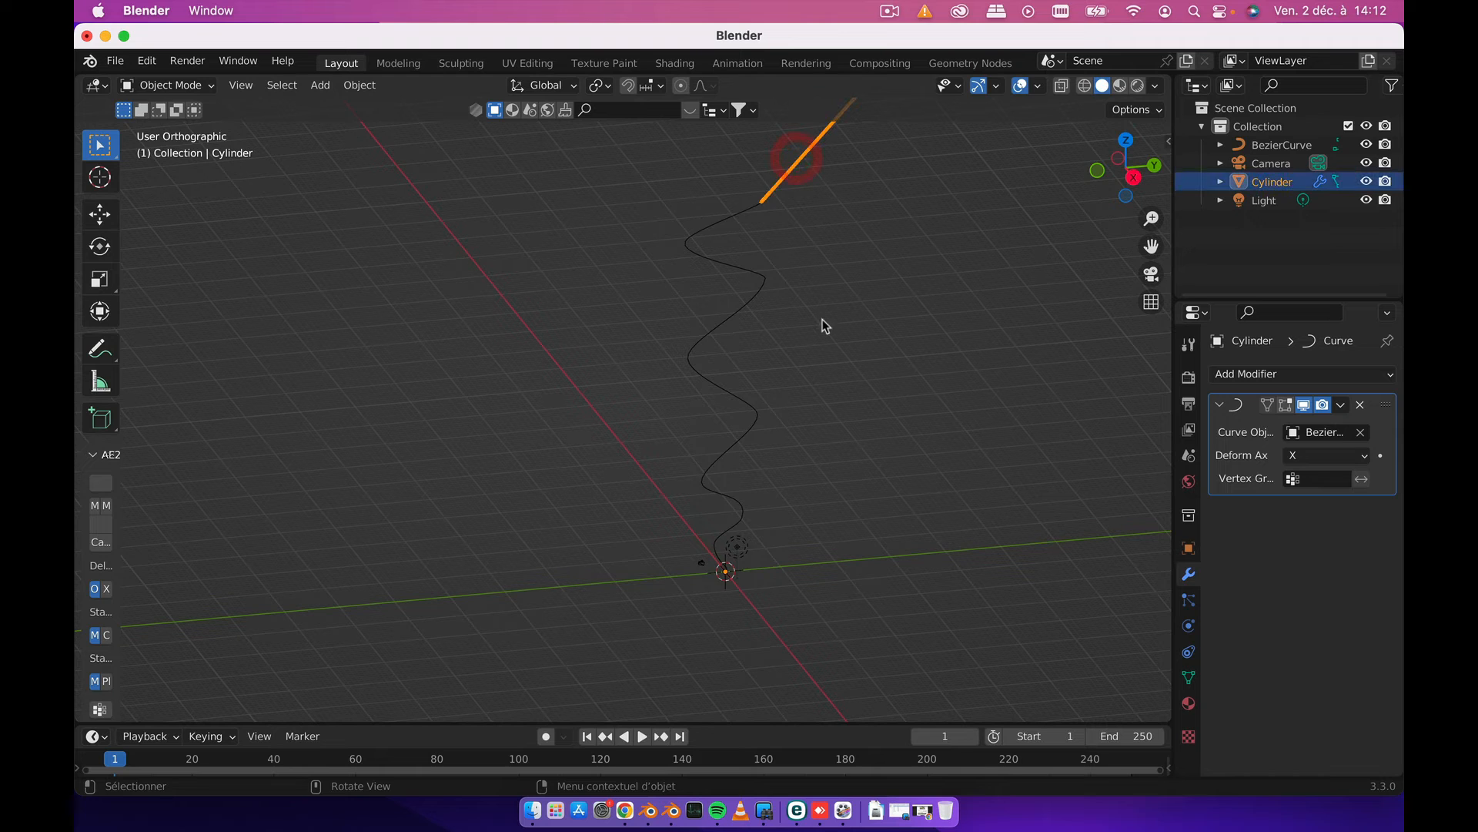
key(g)
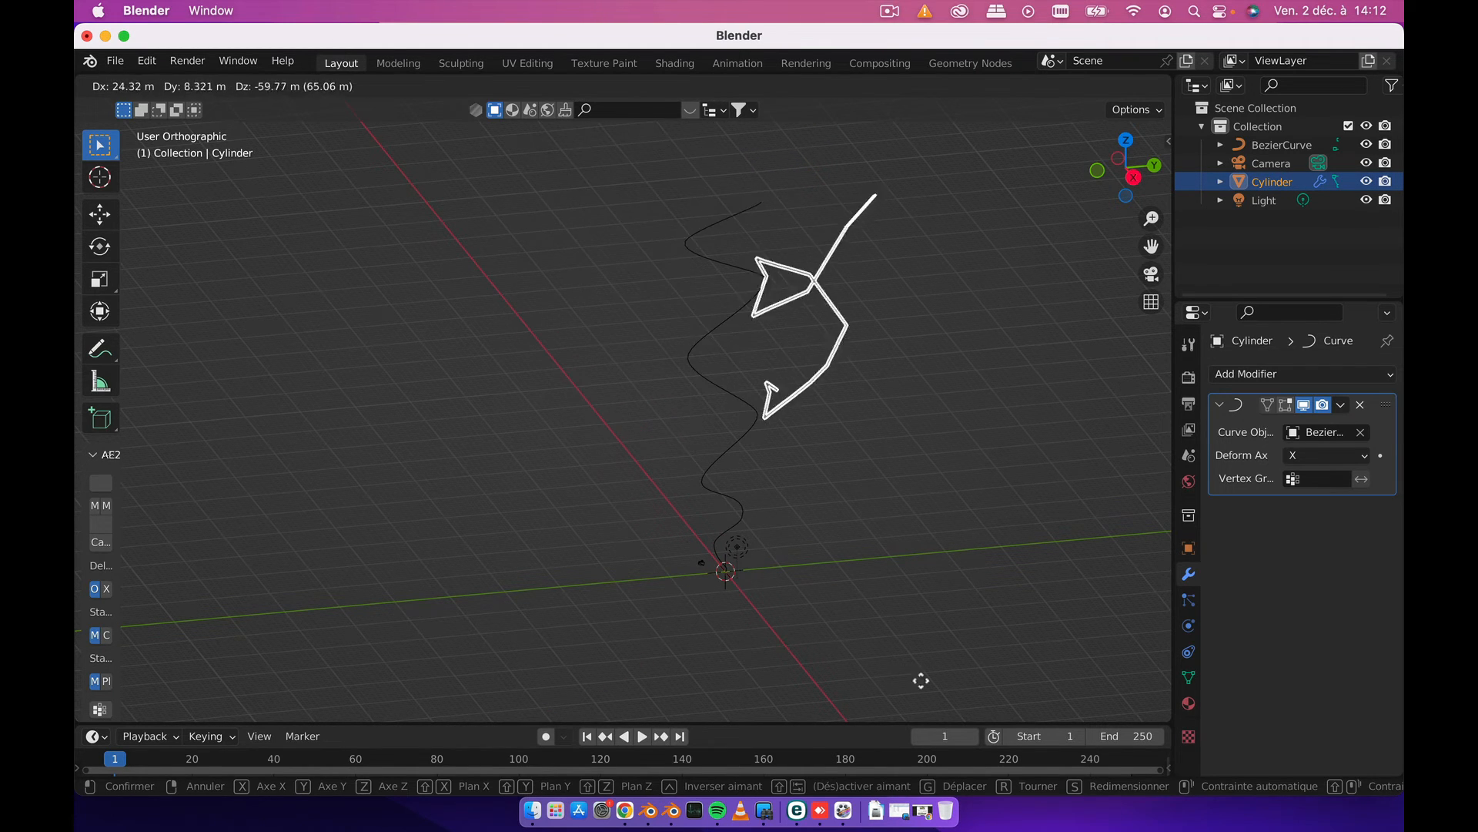
key(Escape)
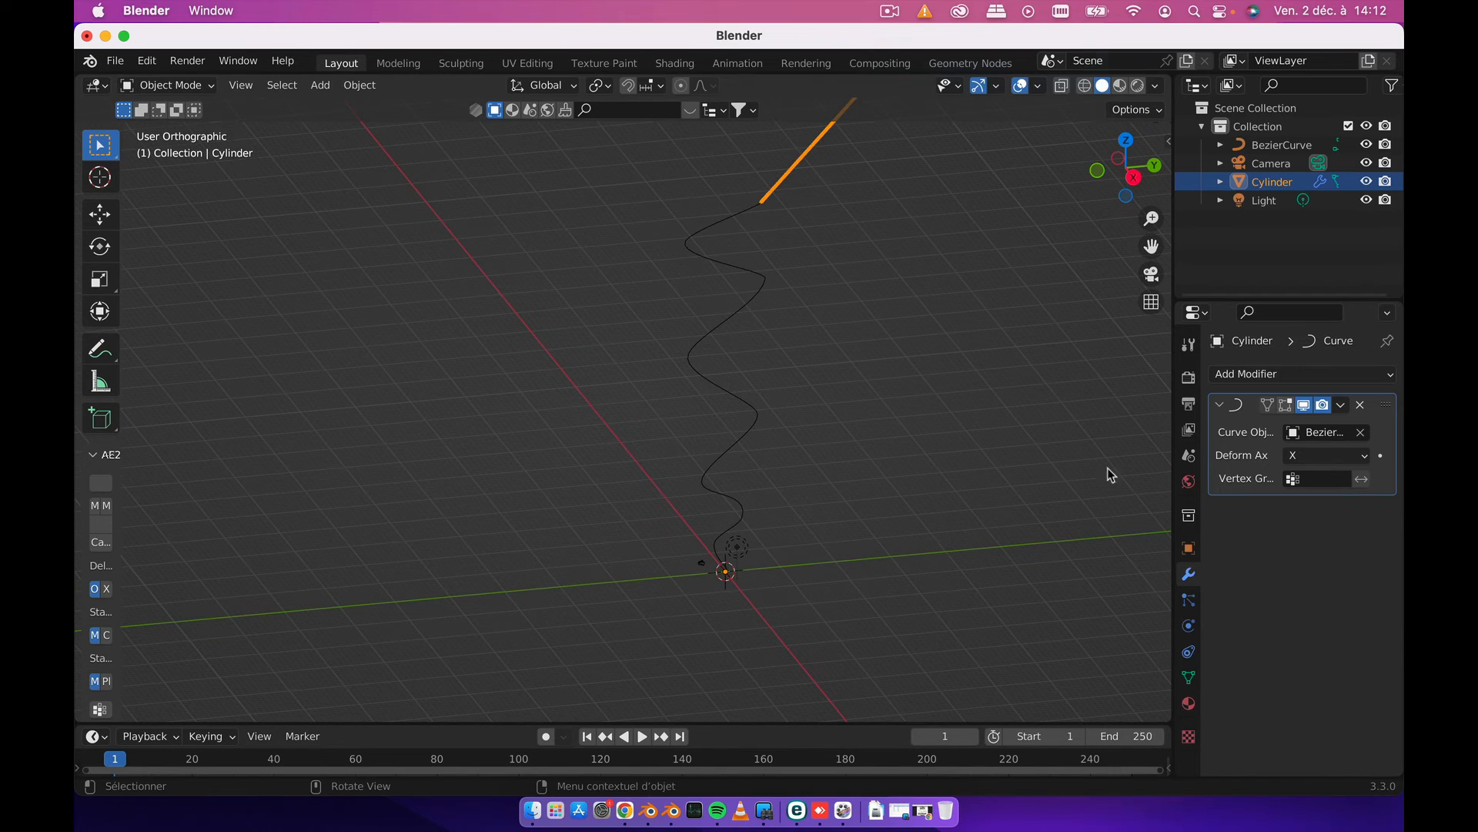
- With the transform properties shown, assign the Bezier curve to the cylinder's Curve modifier and set the deform axis to Z
key(n)
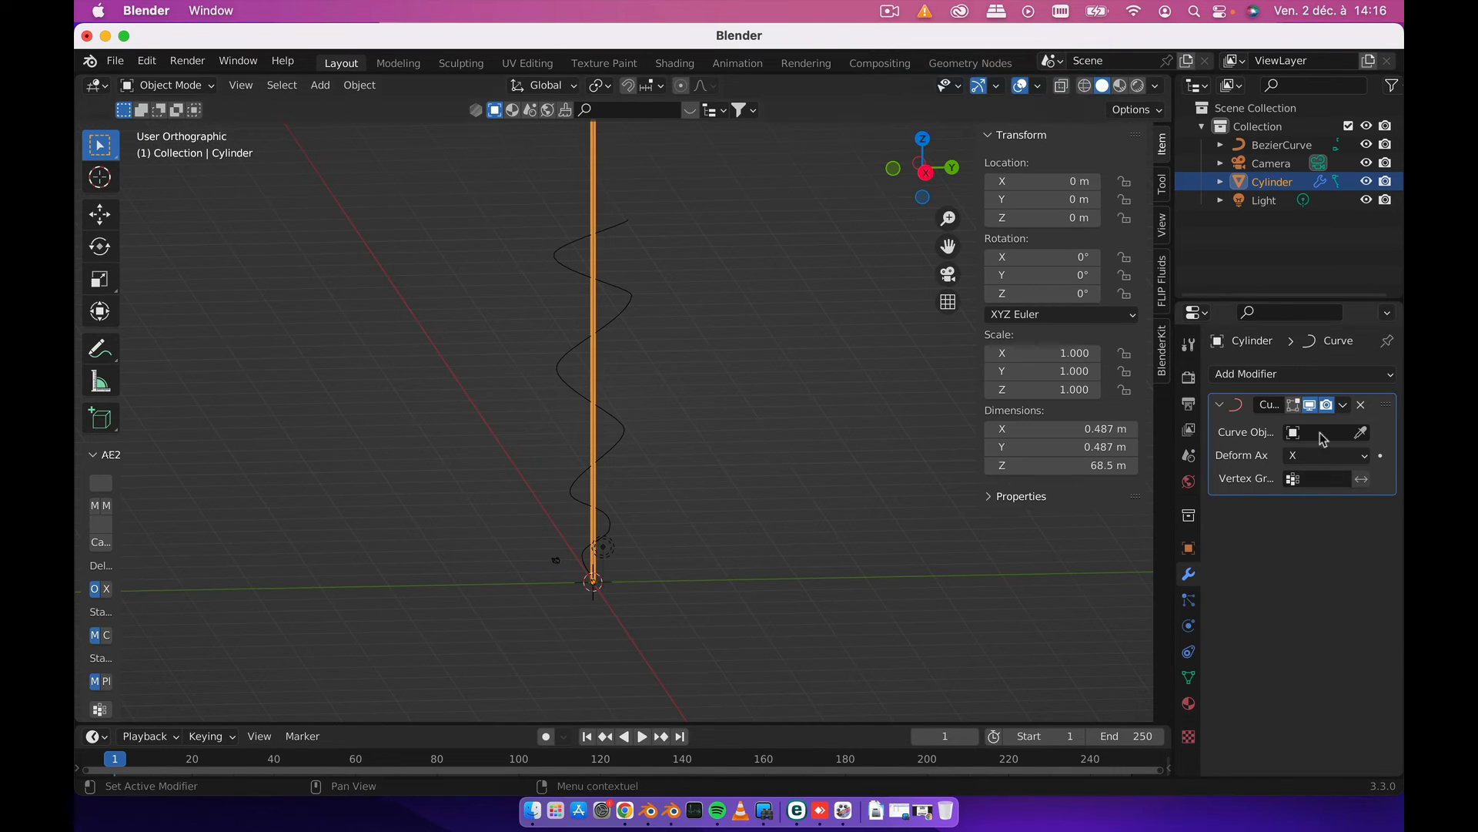
click(1360, 432)
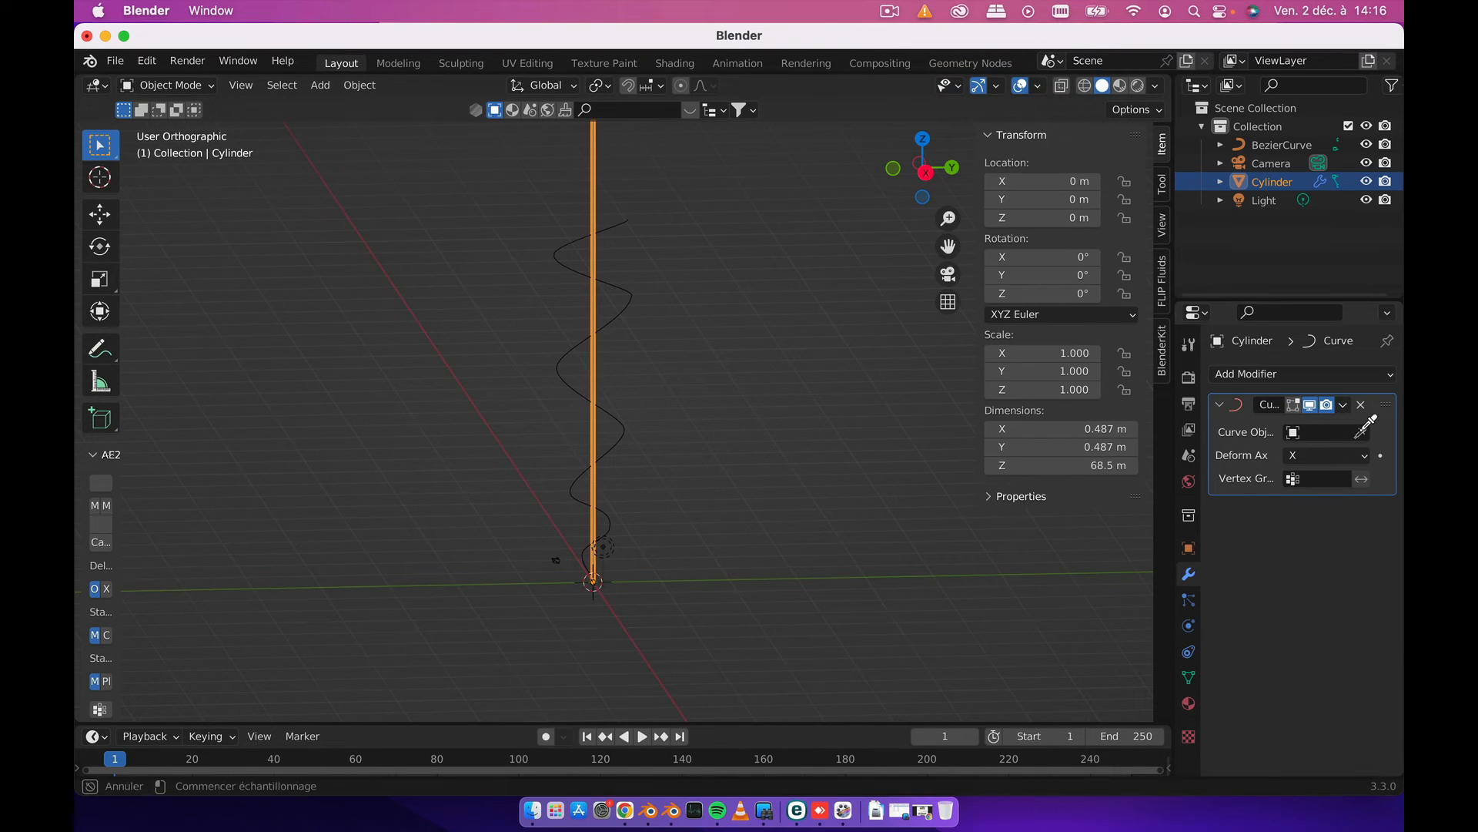
click(627, 305)
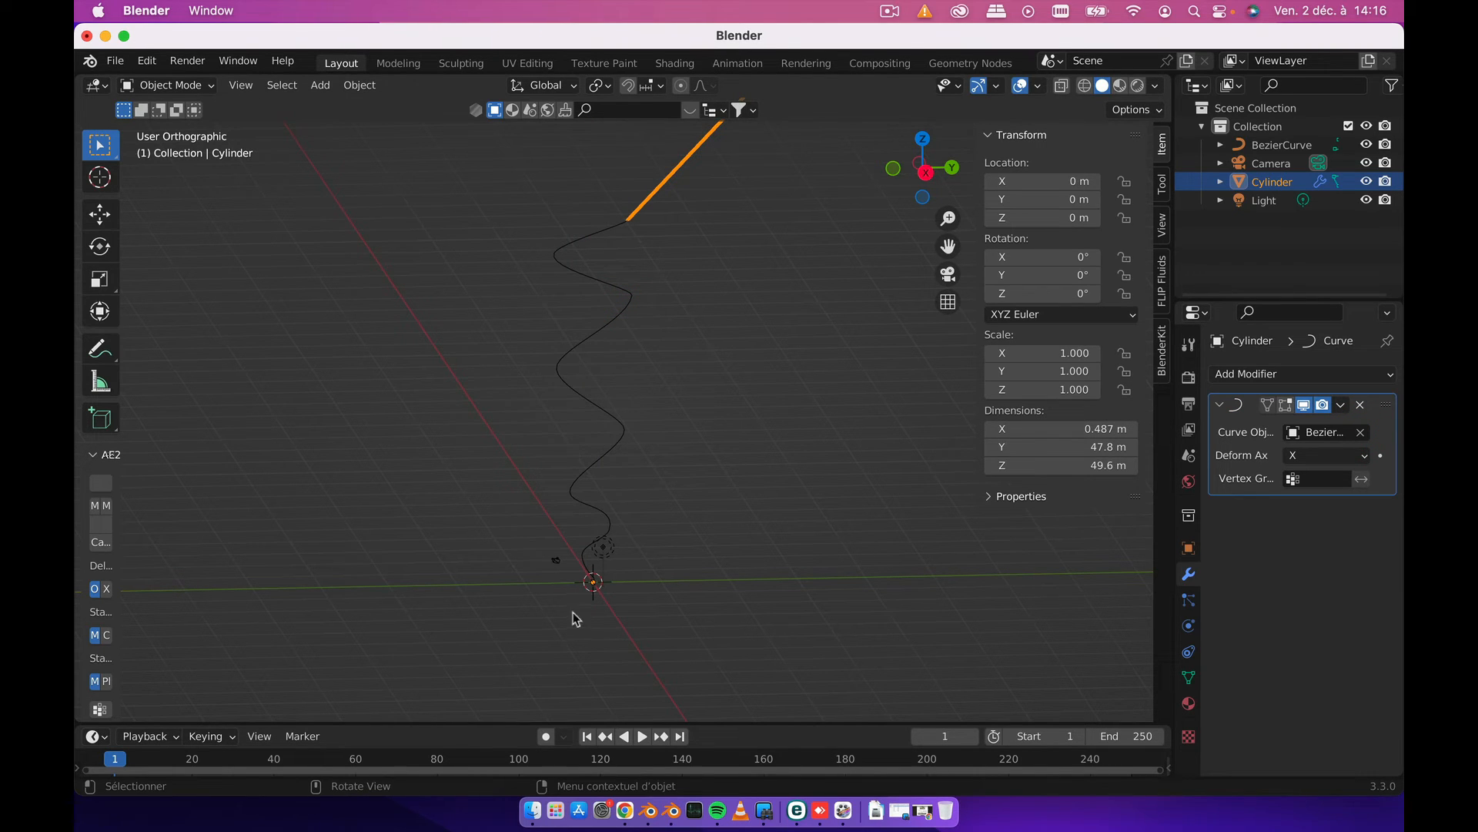
click(1321, 455)
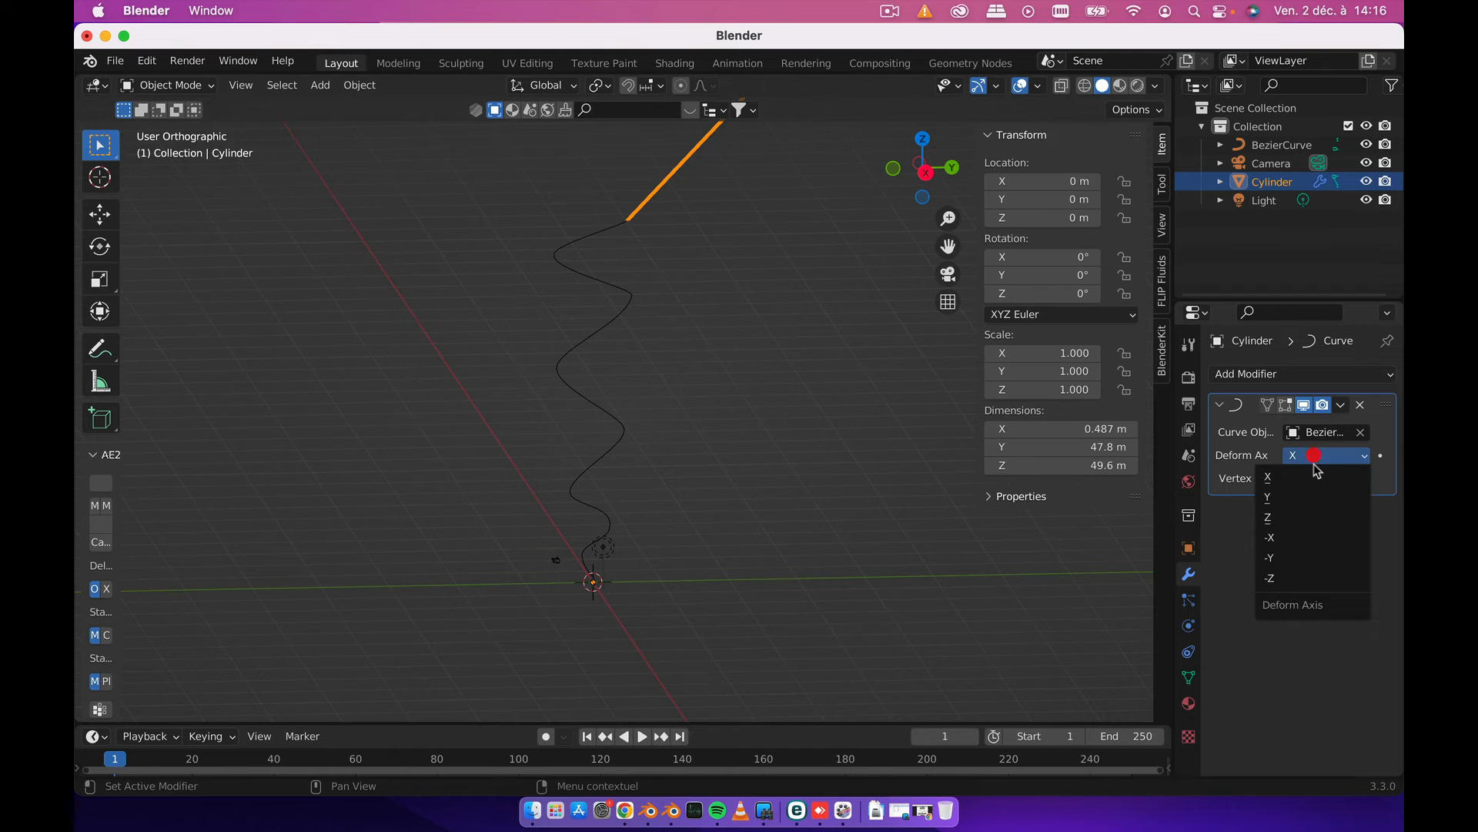
click(1307, 520)
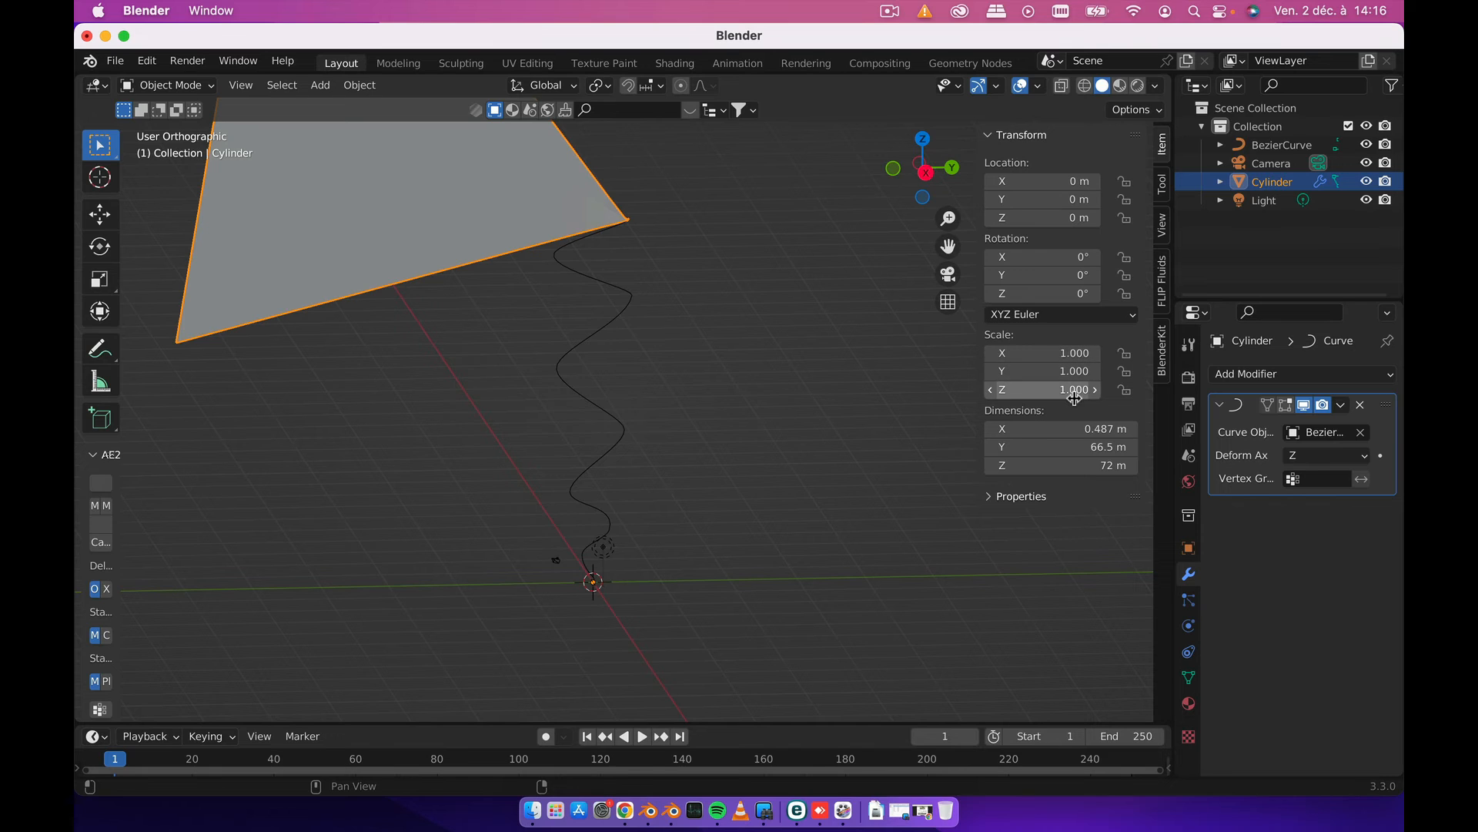
- Scale the Bezier curve down uniformly by a factor of about 0.857 and apply all its transforms
click(622, 316)
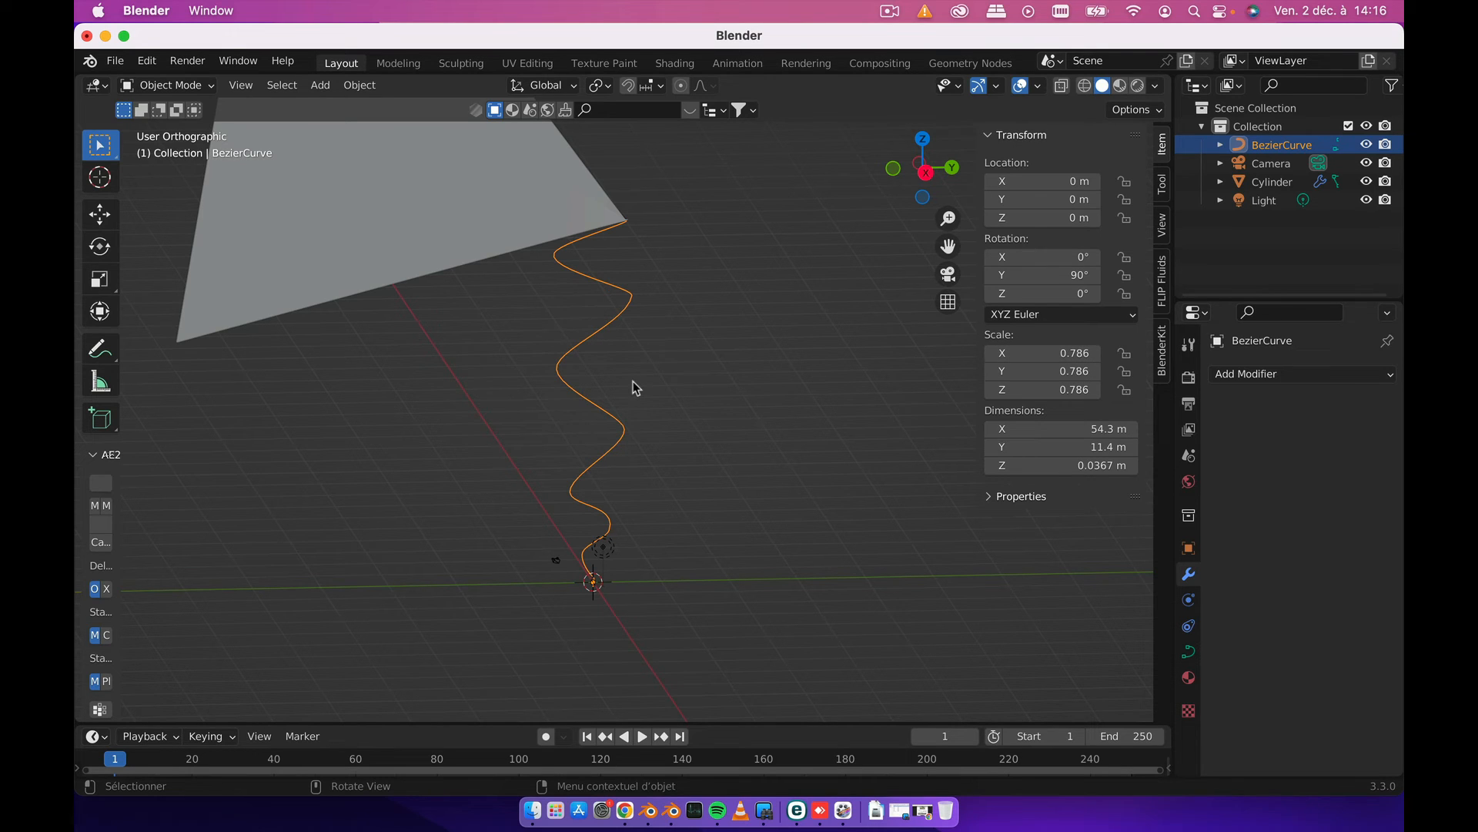
key(s)
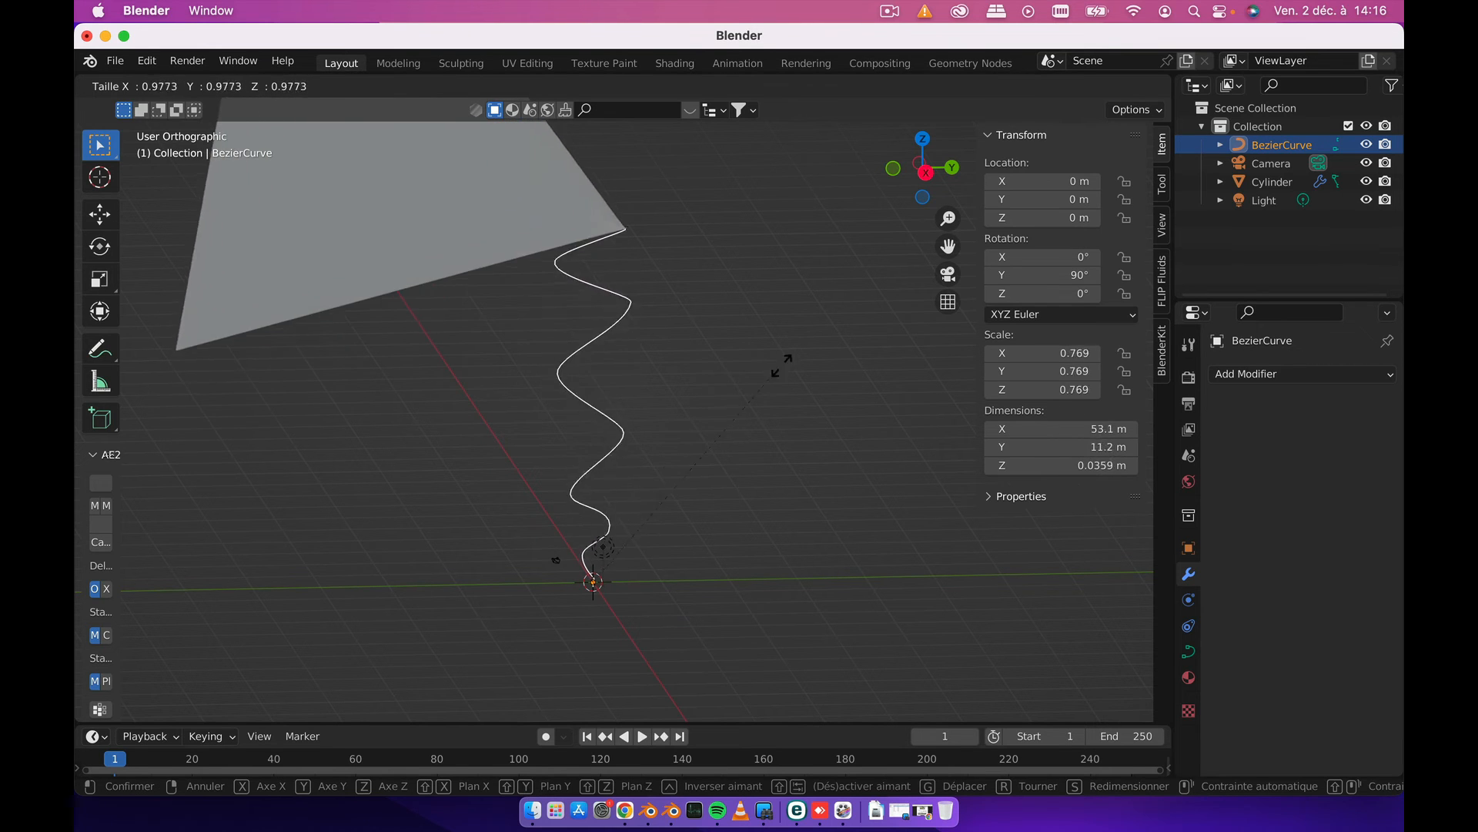
click(734, 376)
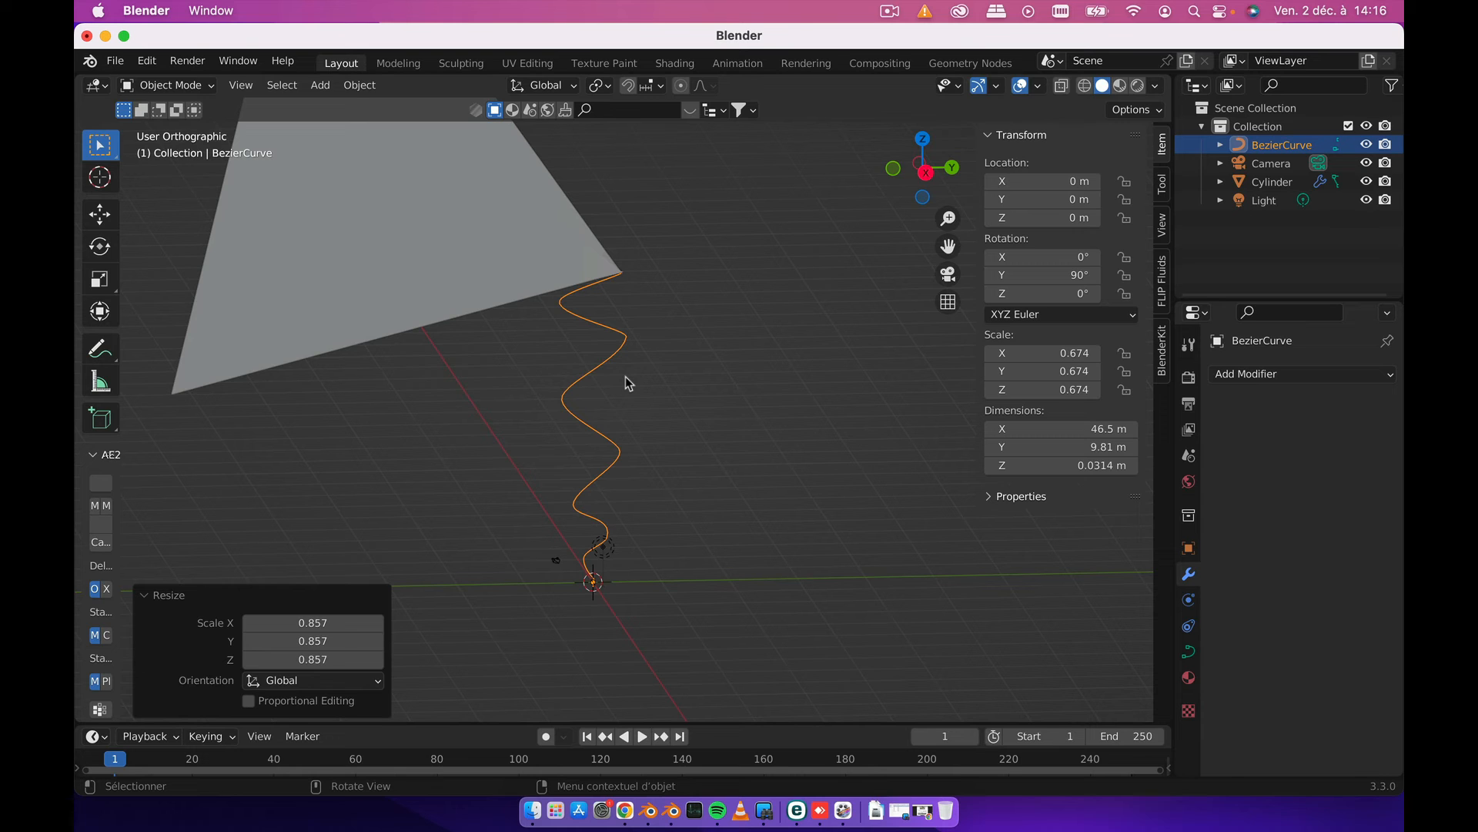
key(ctrl+a)
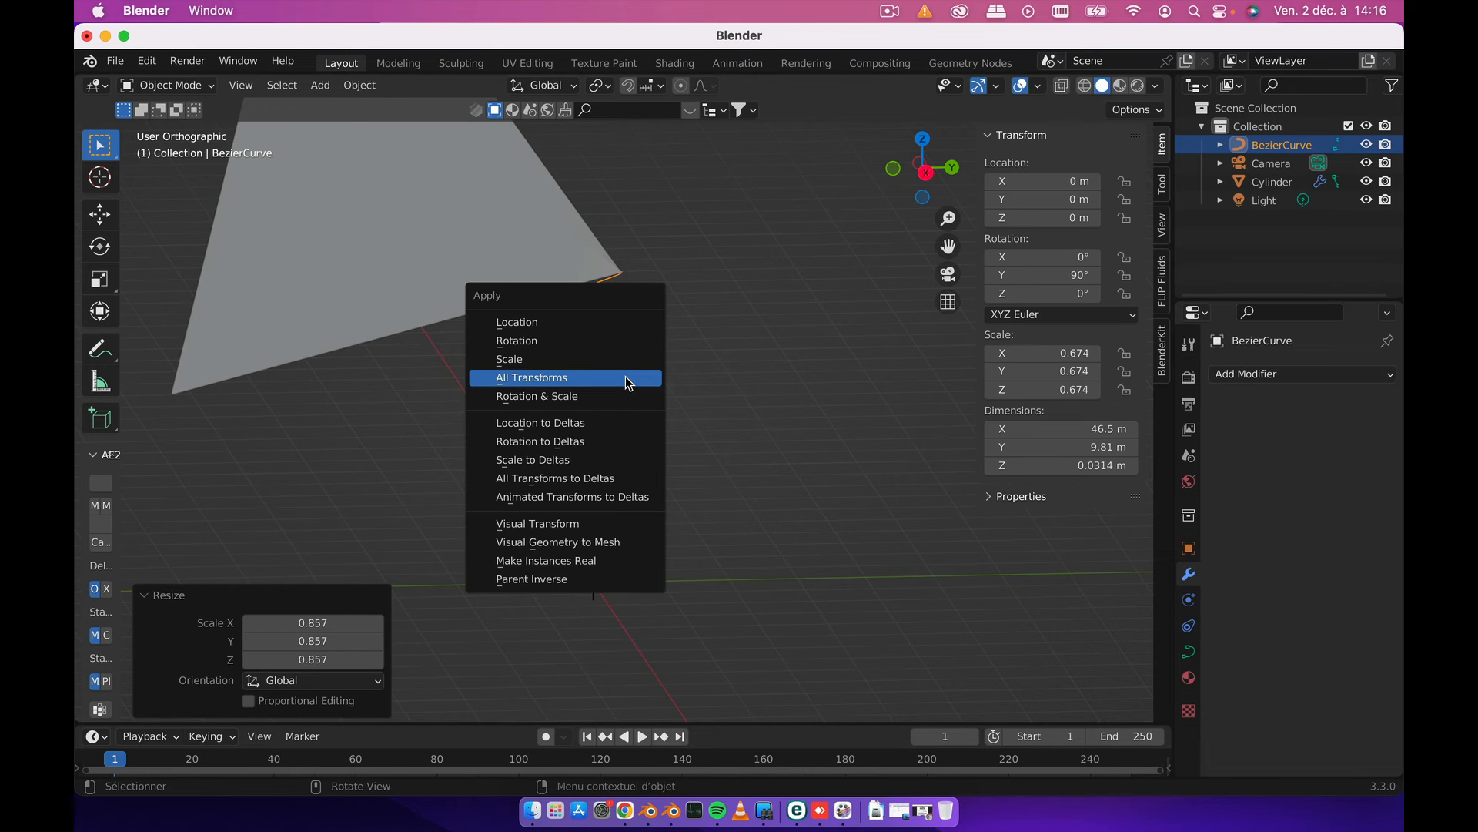
click(570, 379)
- Switch from the curve to the cylinder, open its mesh for editing and try to subdivide it
scroll(636, 371, up, 4)
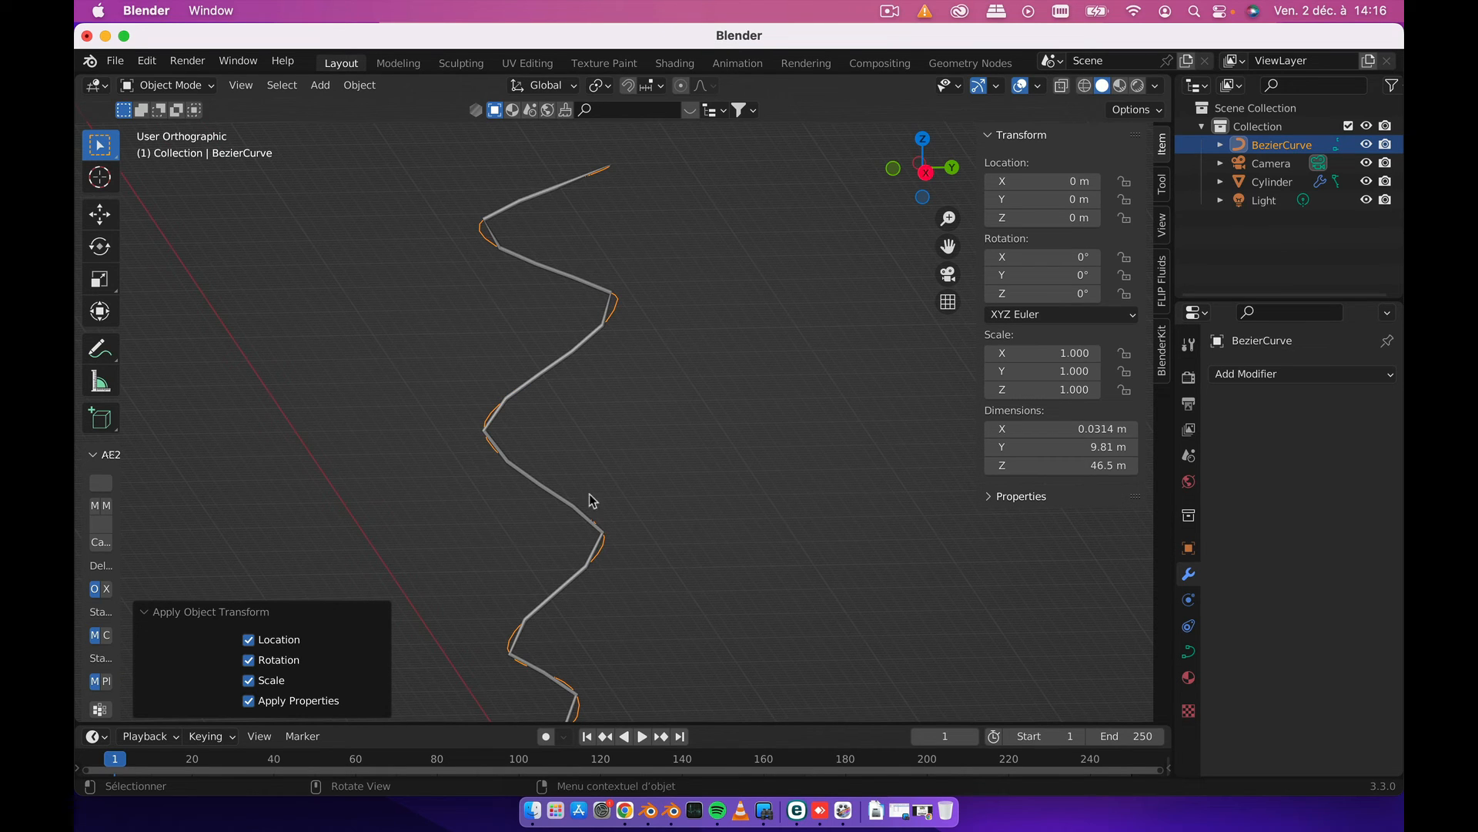
mouse_move(657, 499)
middle_down()
mouse_move(653, 456)
mouse_move(648, 471)
middle_up()
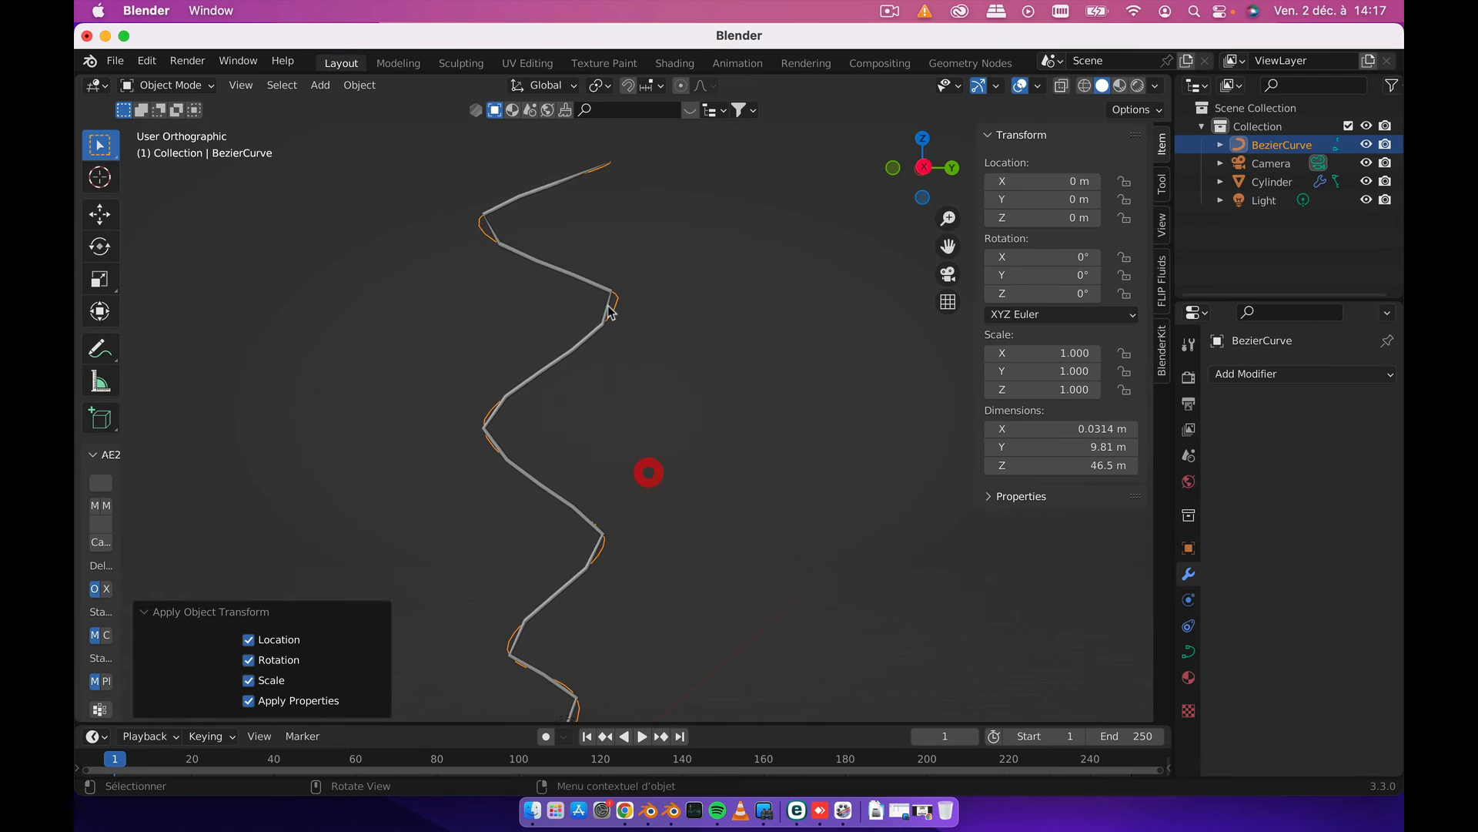
scroll(609, 309, up, 5)
scroll(589, 372, down, 8)
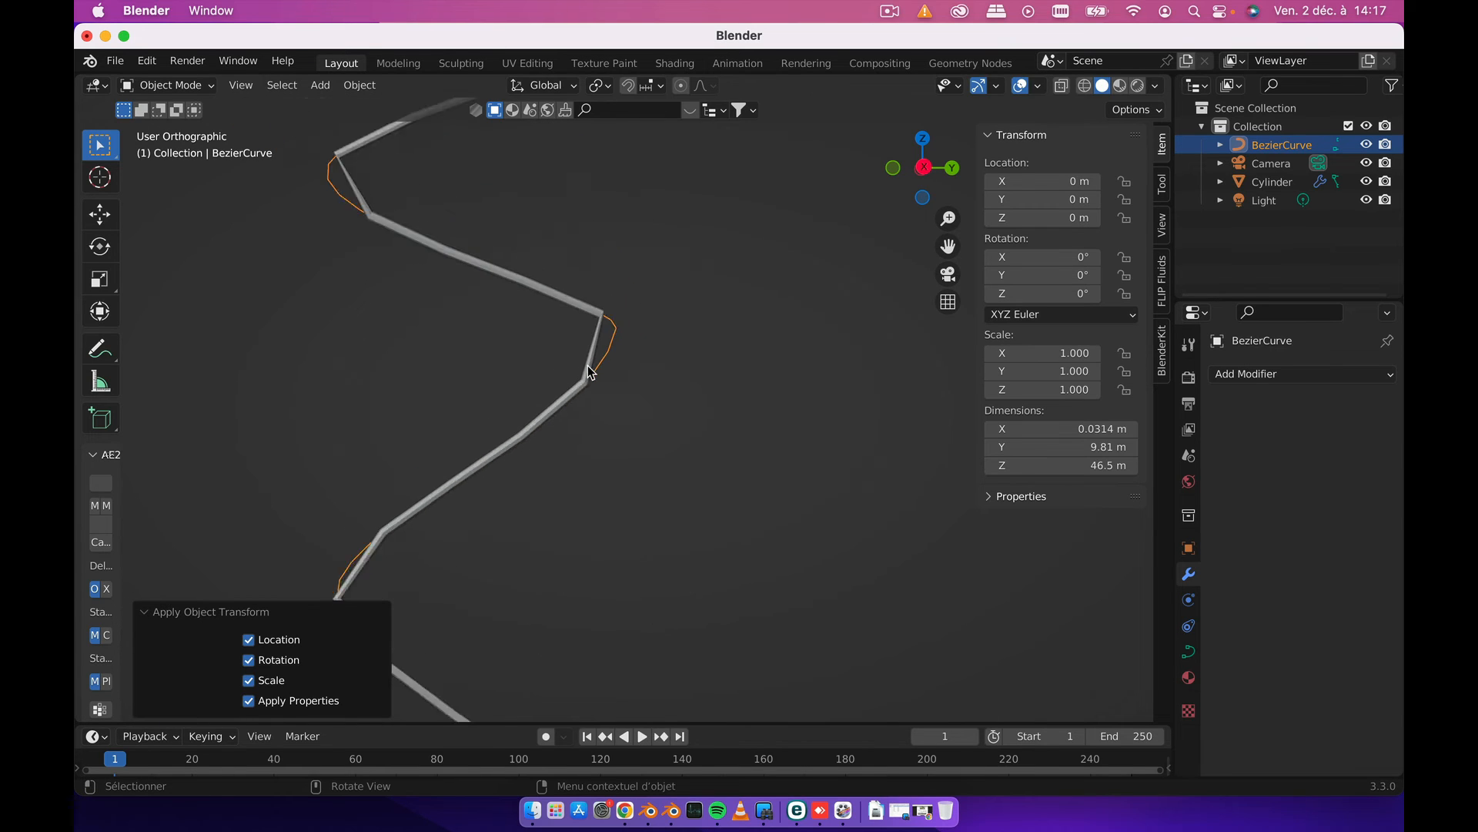
scroll(593, 379, down, 1)
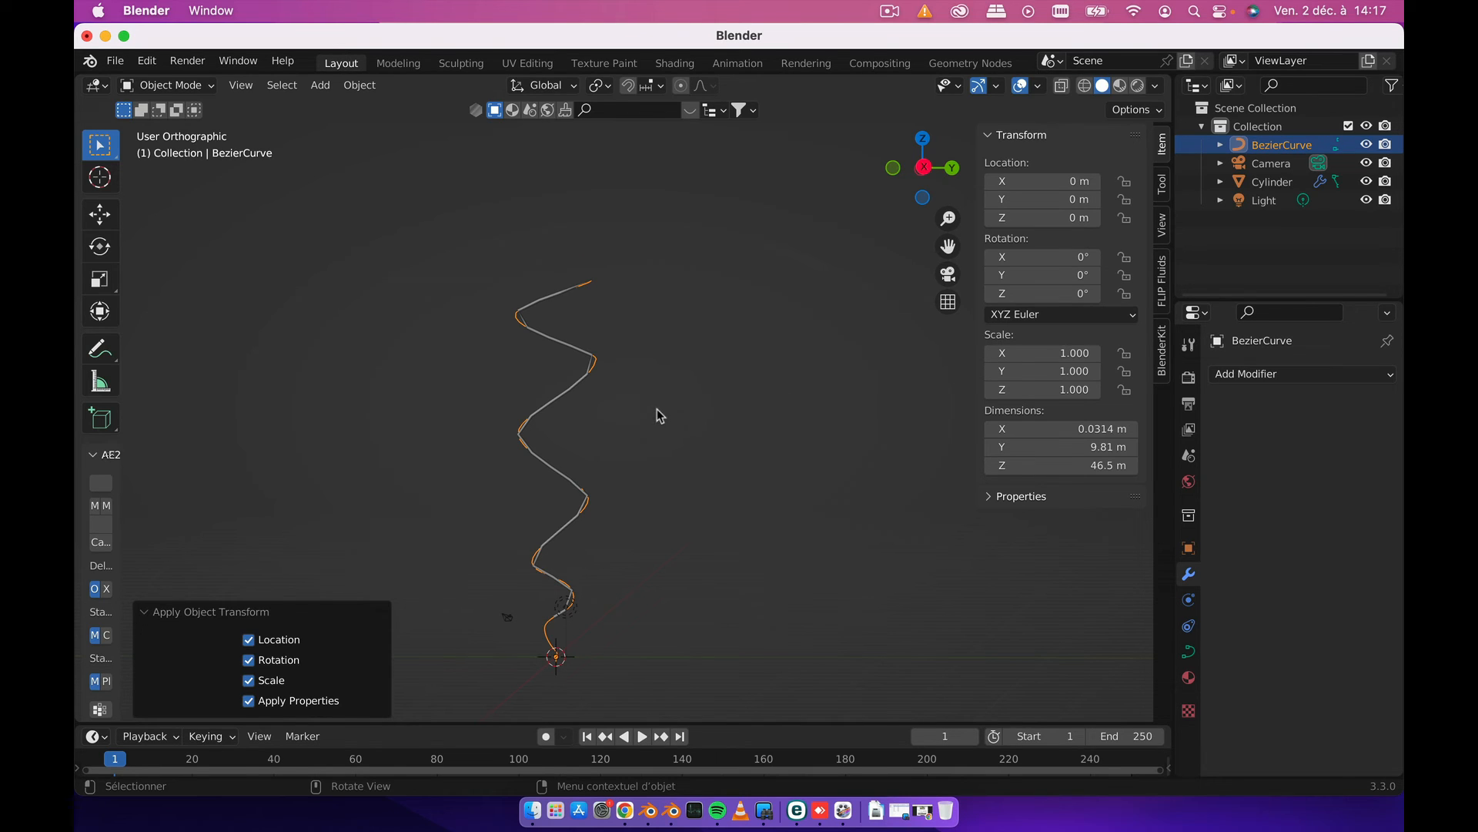
scroll(658, 409, up, 1)
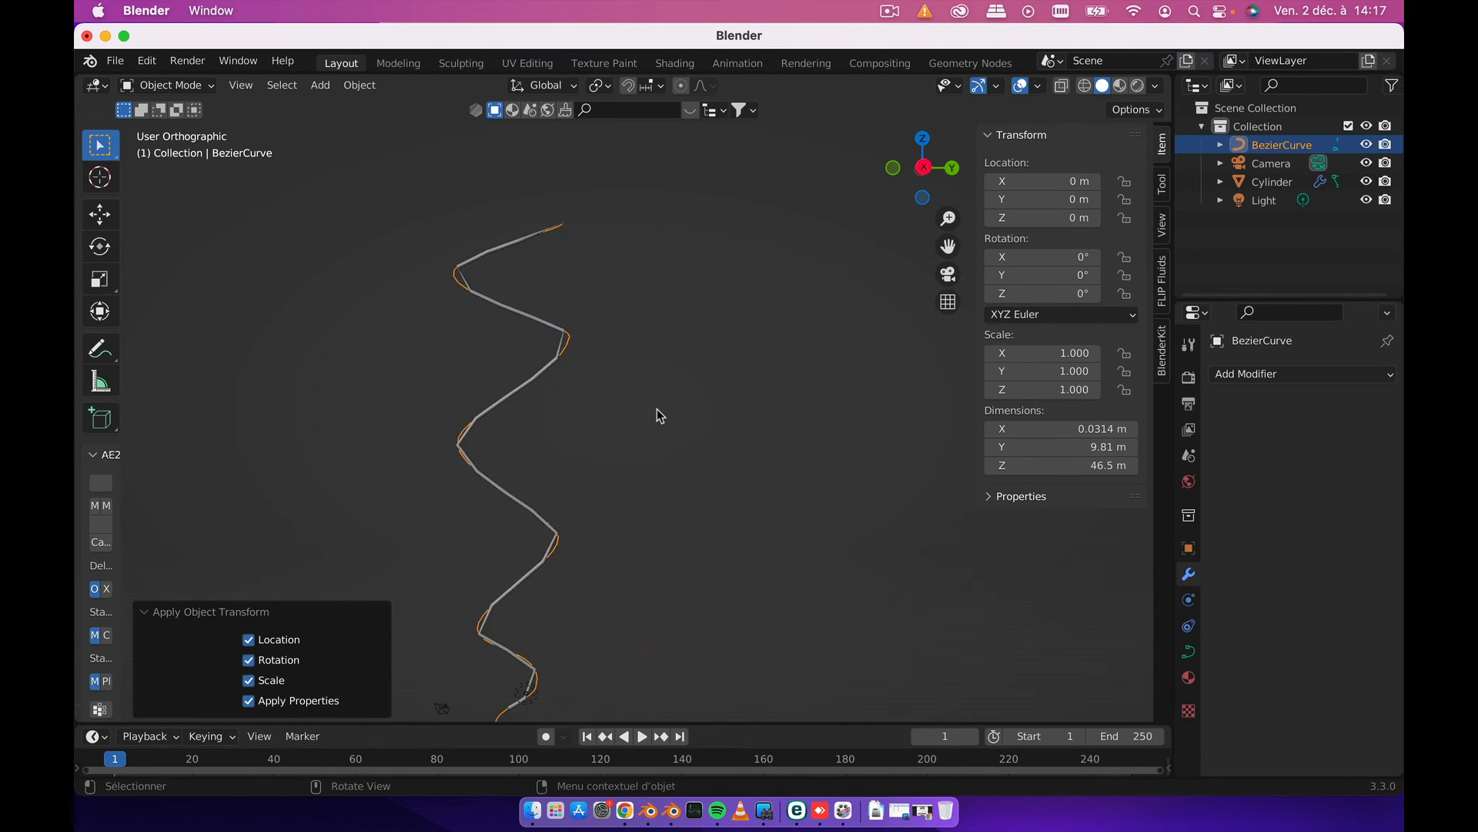
click(551, 338)
key(Tab)
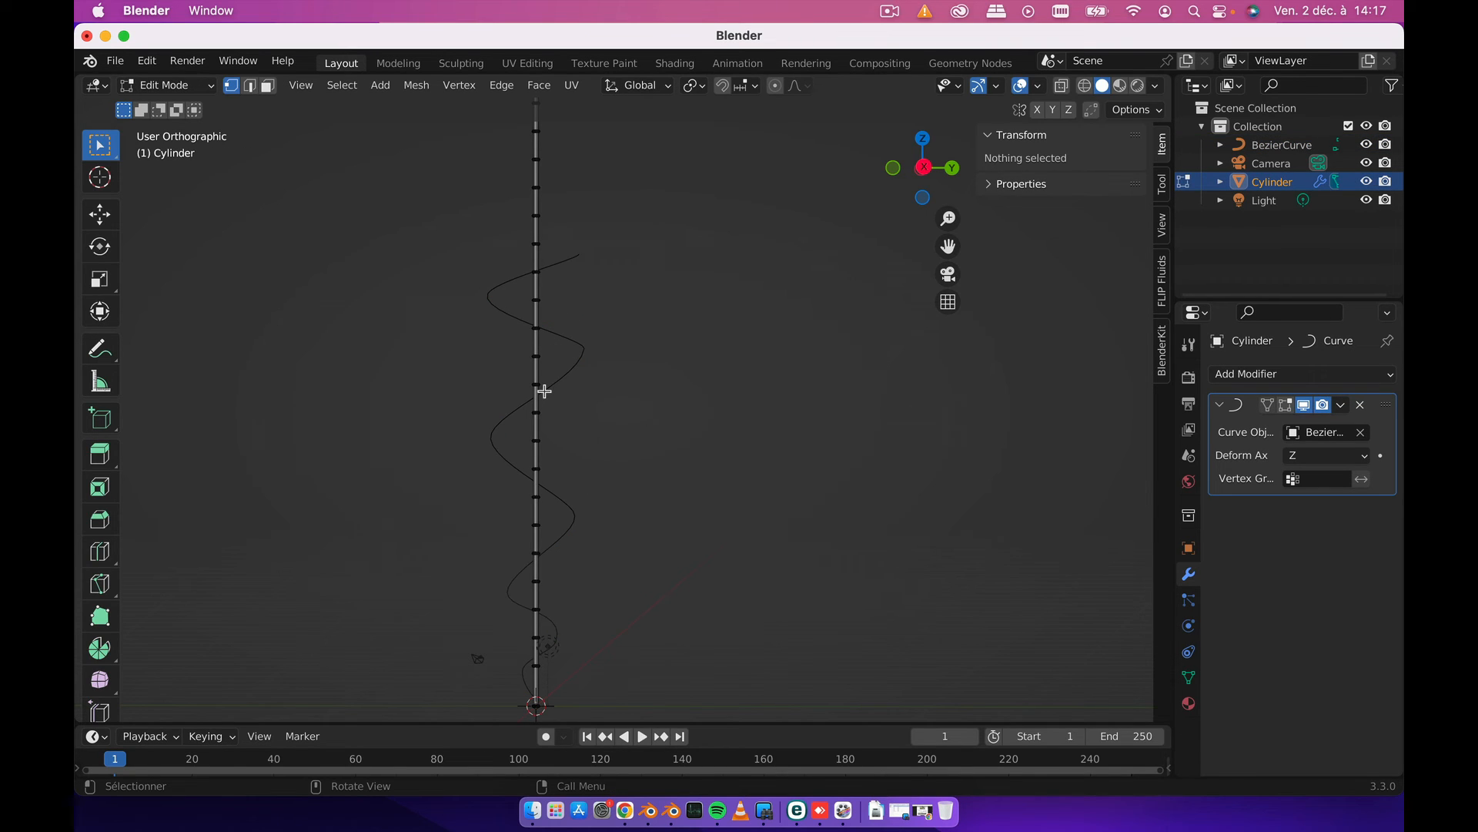
key(F3)
click(772, 434)
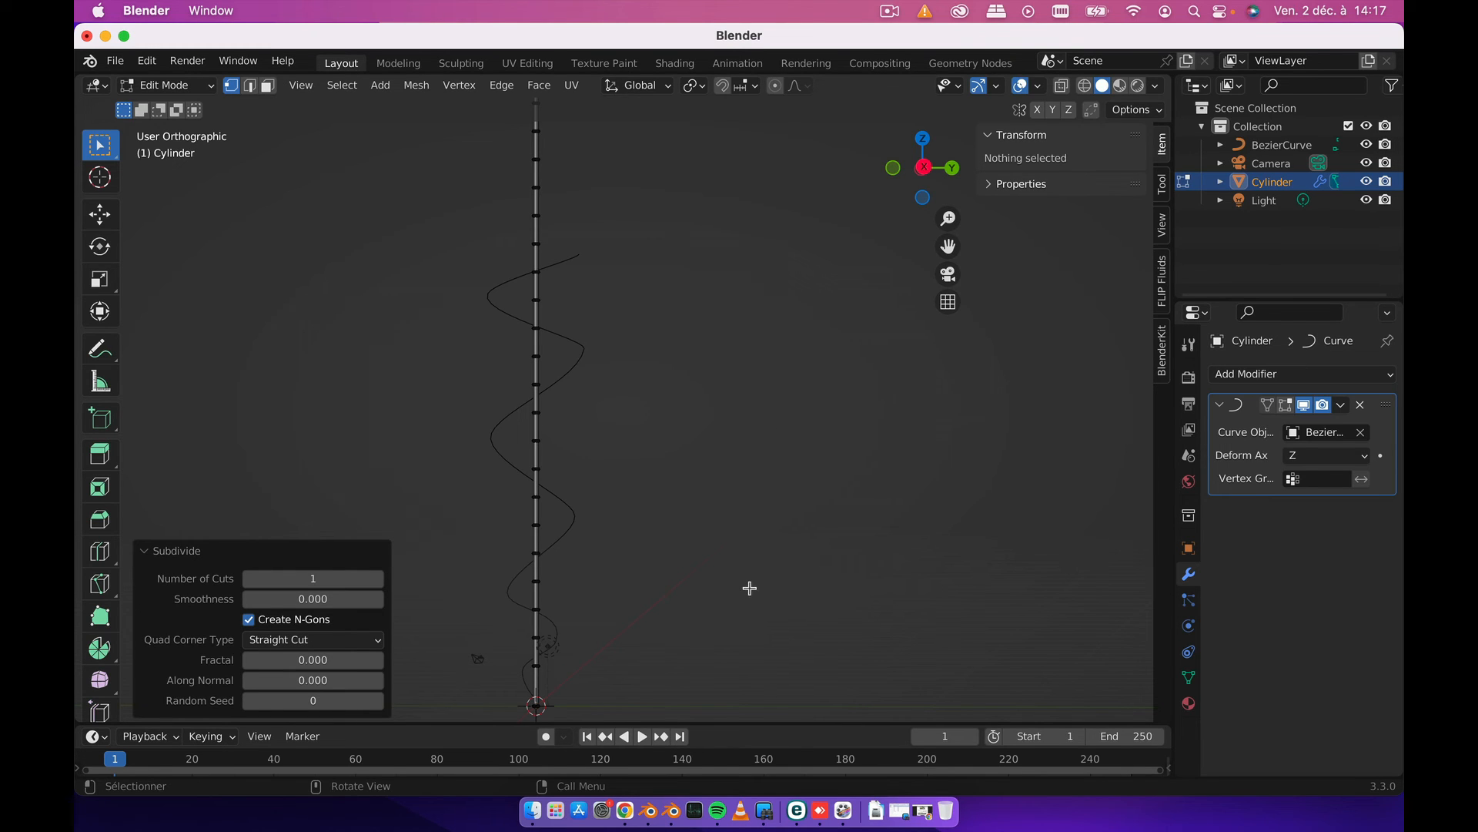
click(420, 86)
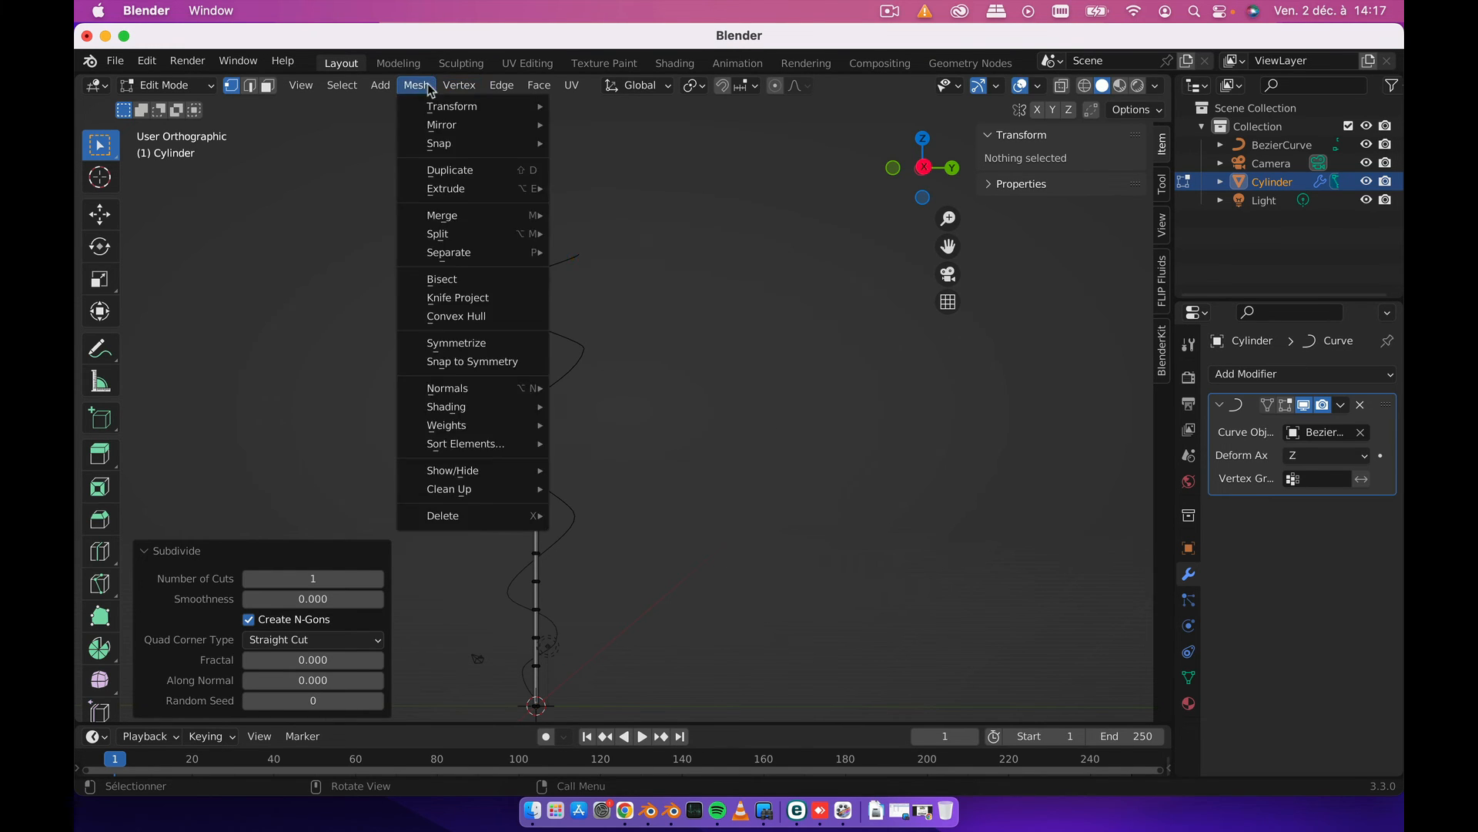
mouse_move(529, 95)
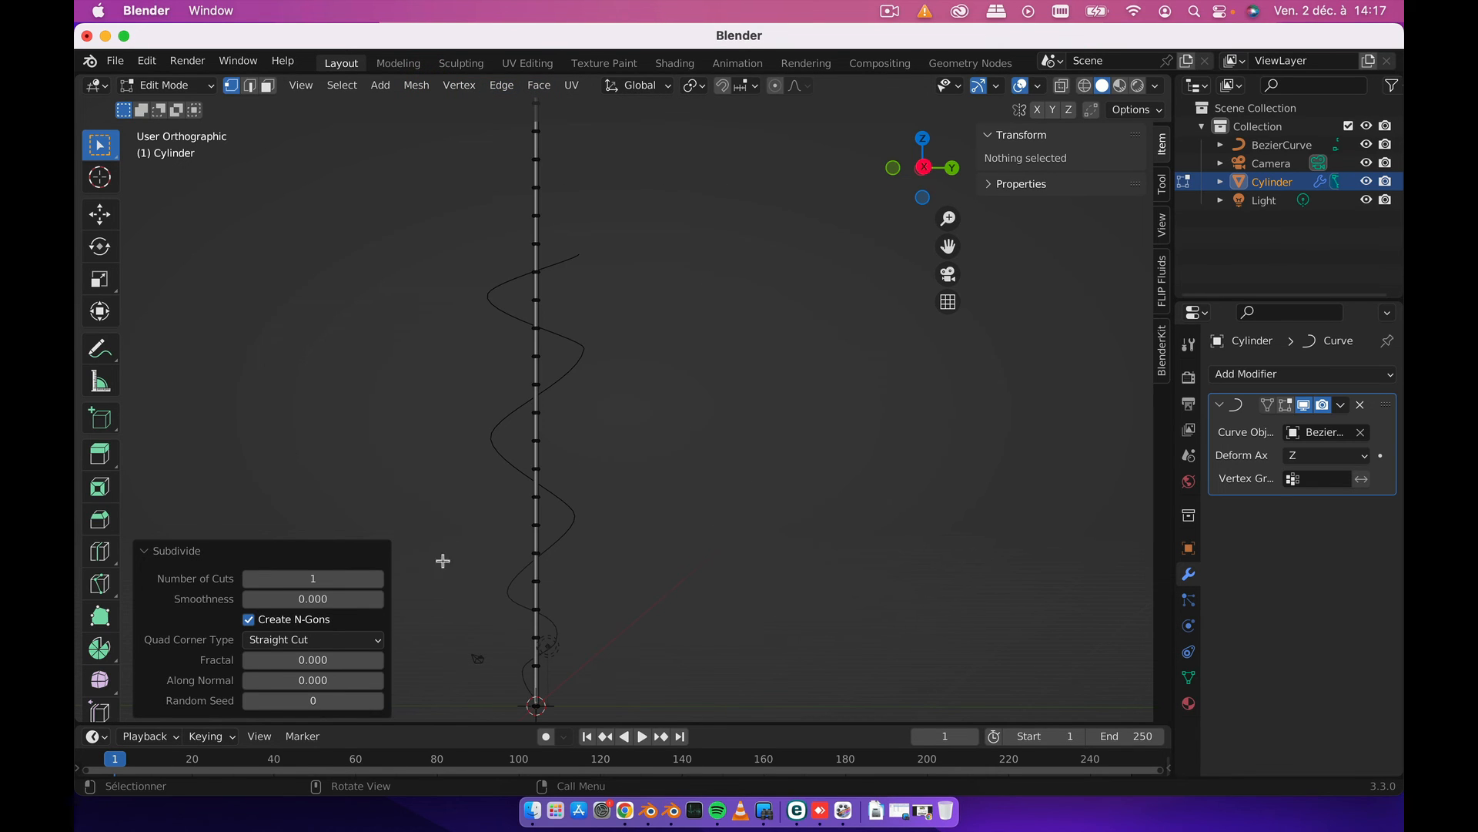
- Select the cylinder's whole mesh, subdivide it with 2 cuts and return to Object Mode
key(a)
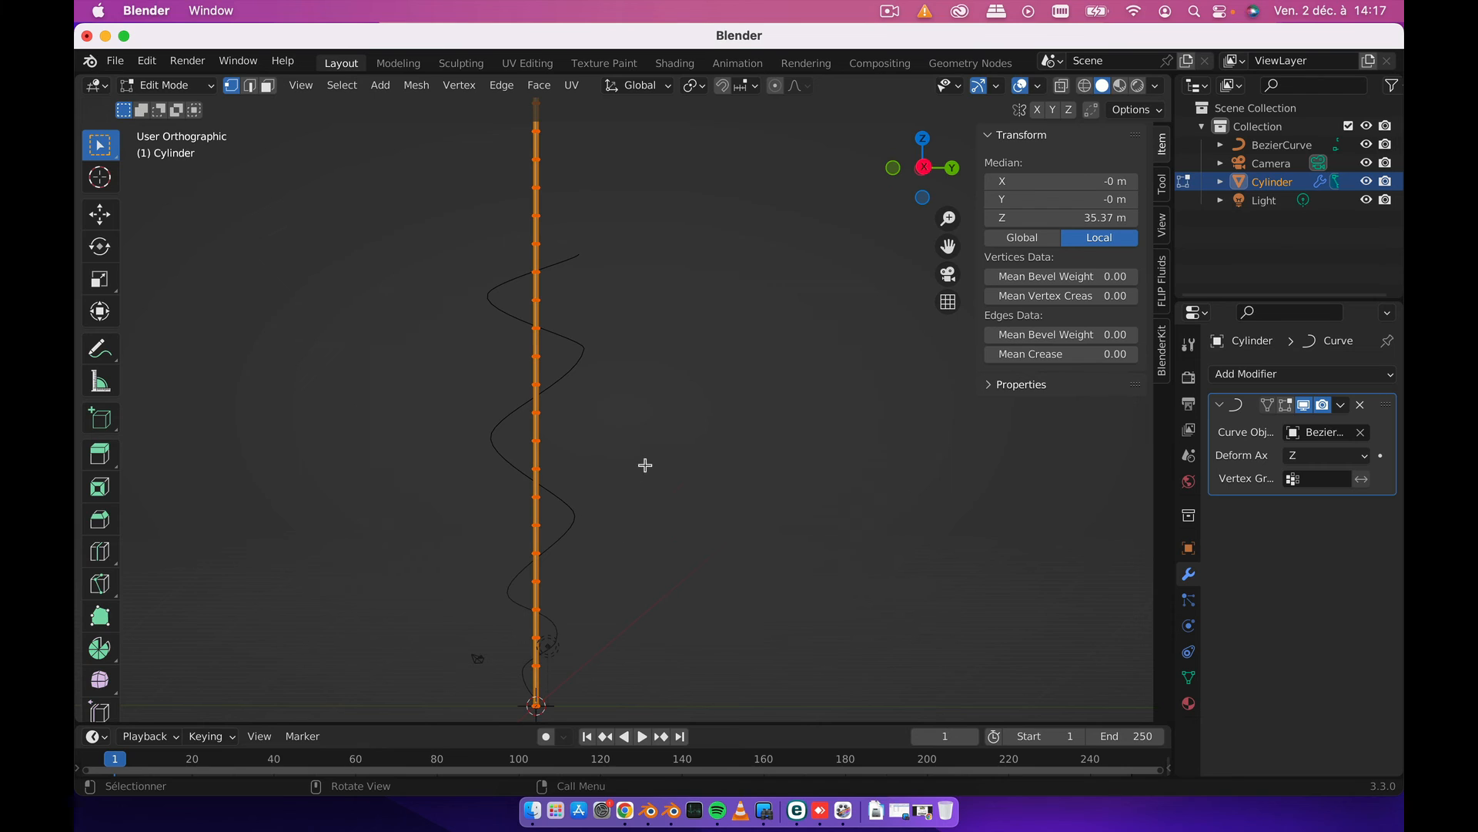
key(F3)
click(753, 499)
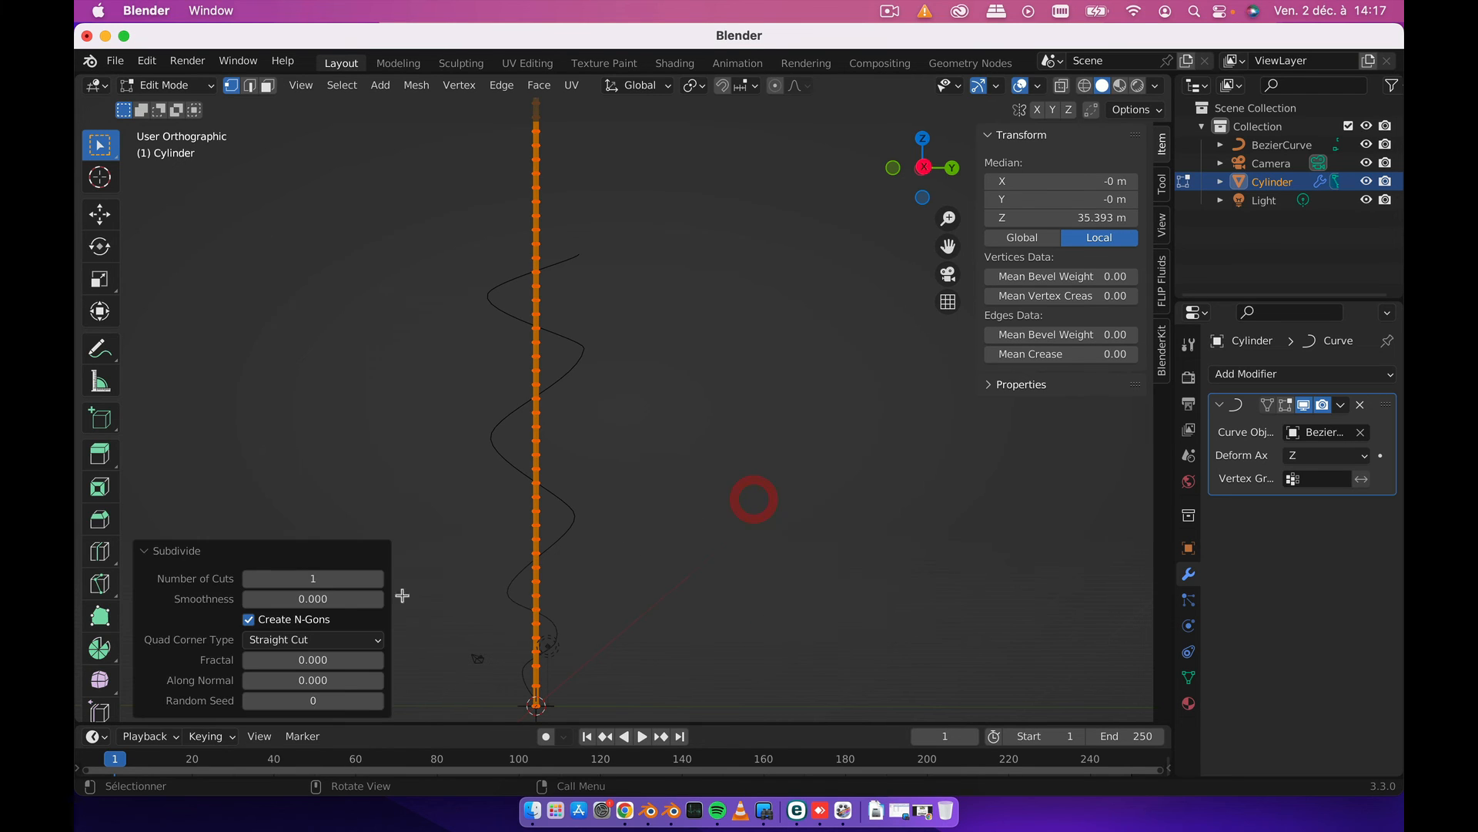
click(380, 577)
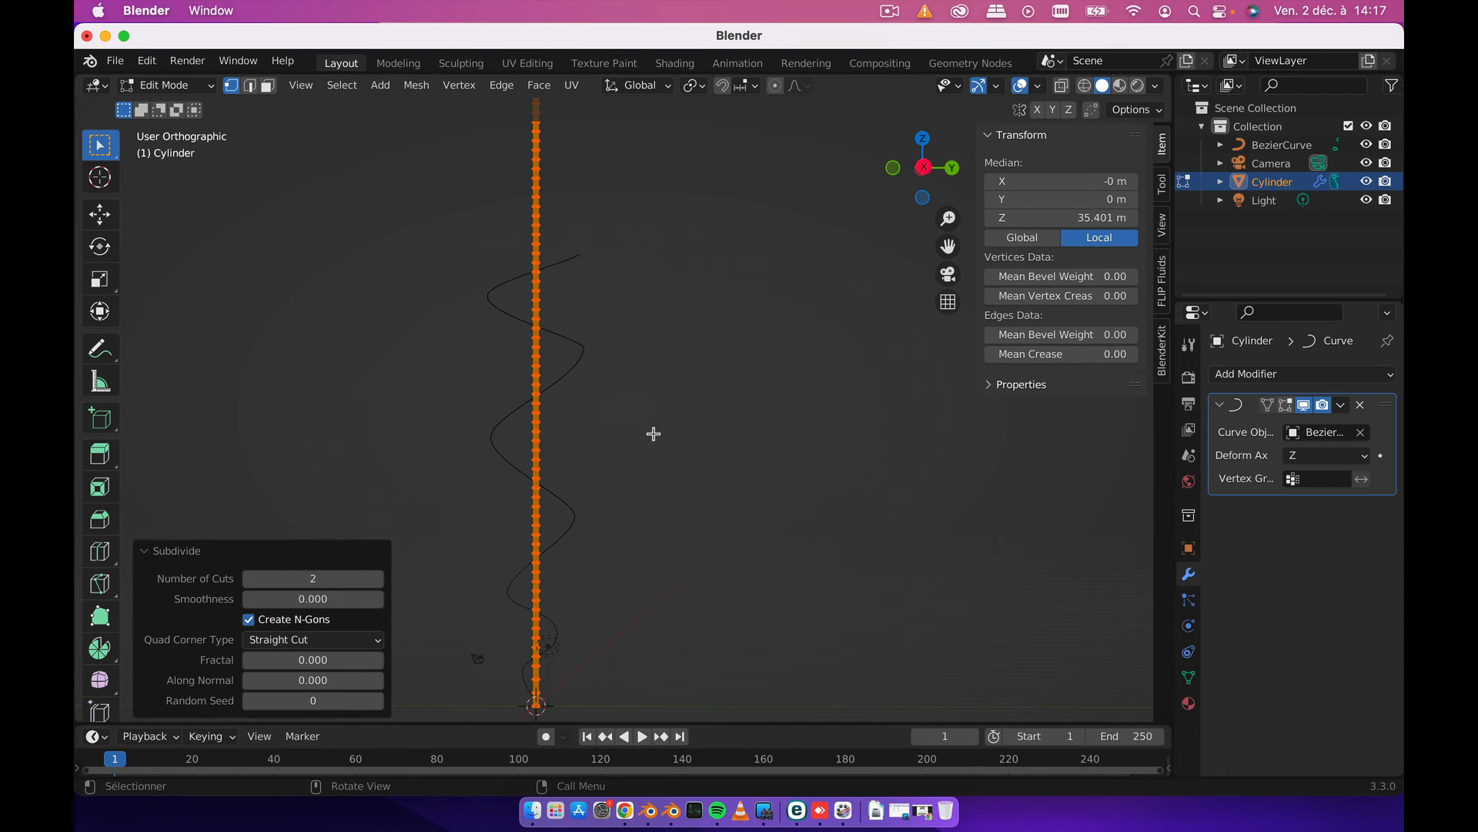
key(Tab)
- Add a Subdivision Surface modifier to the cylinder after its Curve modifier
scroll(584, 345, down, 5)
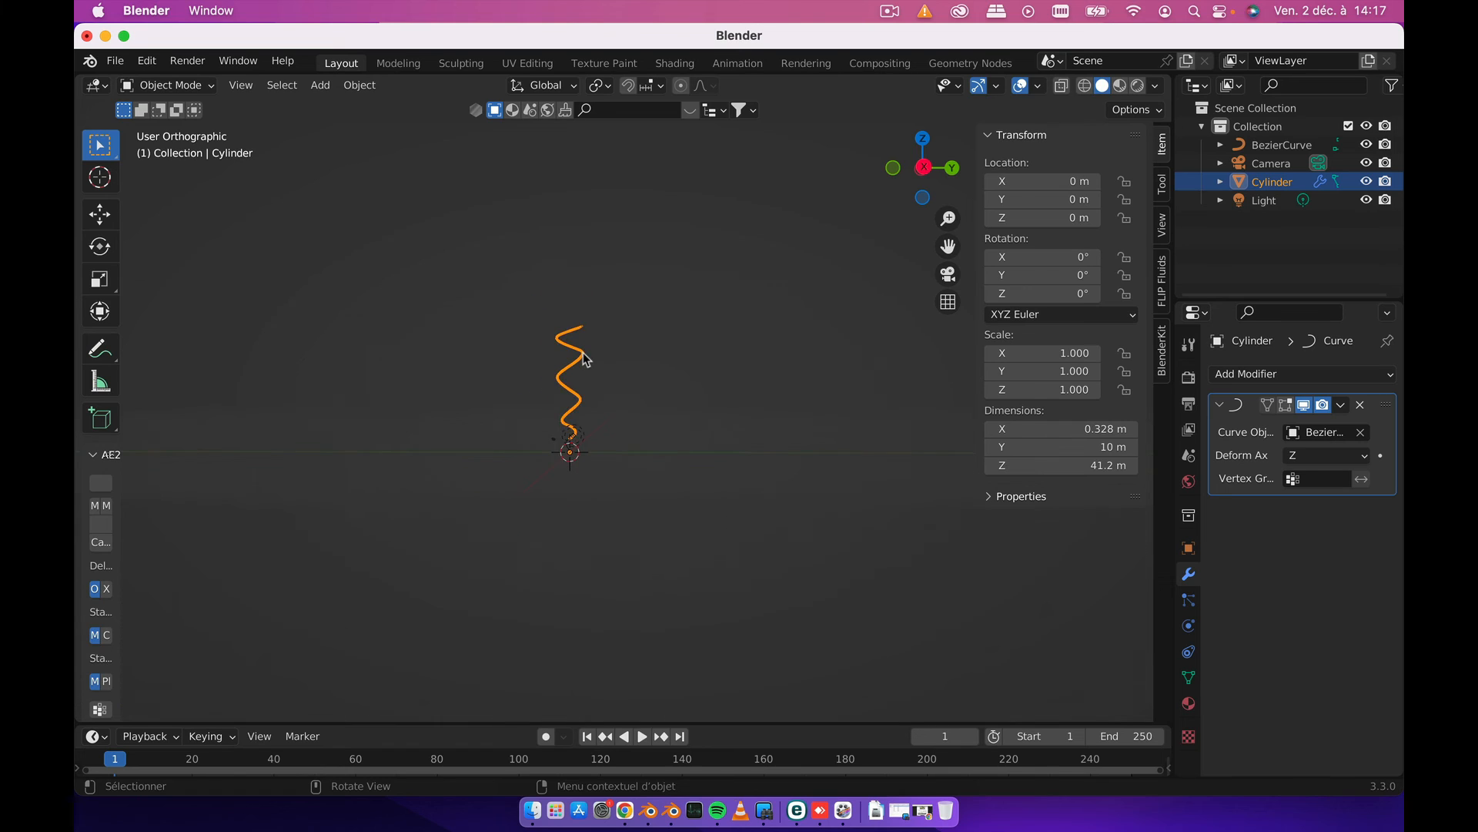
scroll(583, 353, up, 10)
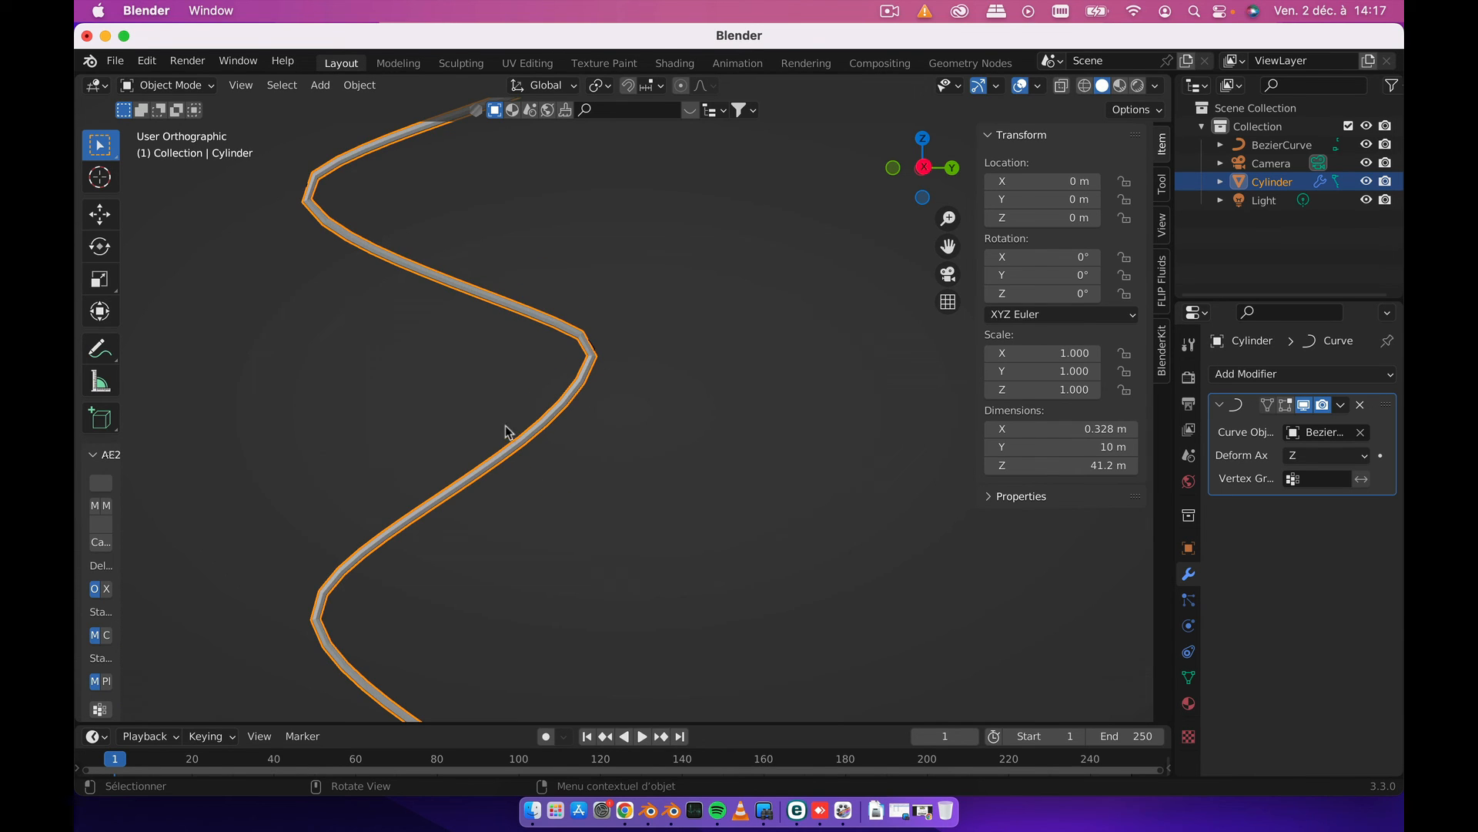
scroll(528, 474, down, 6)
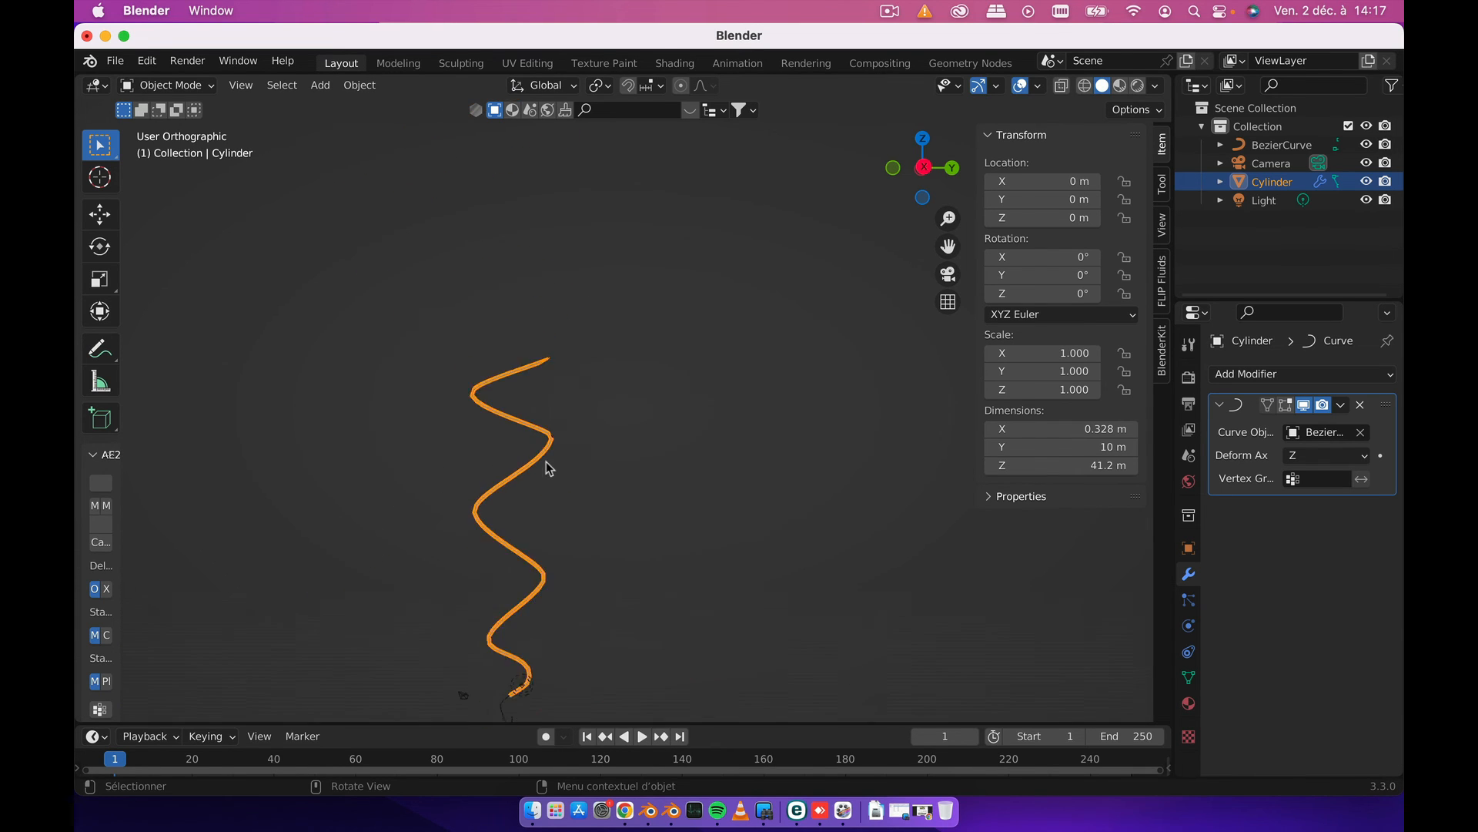
click(1261, 374)
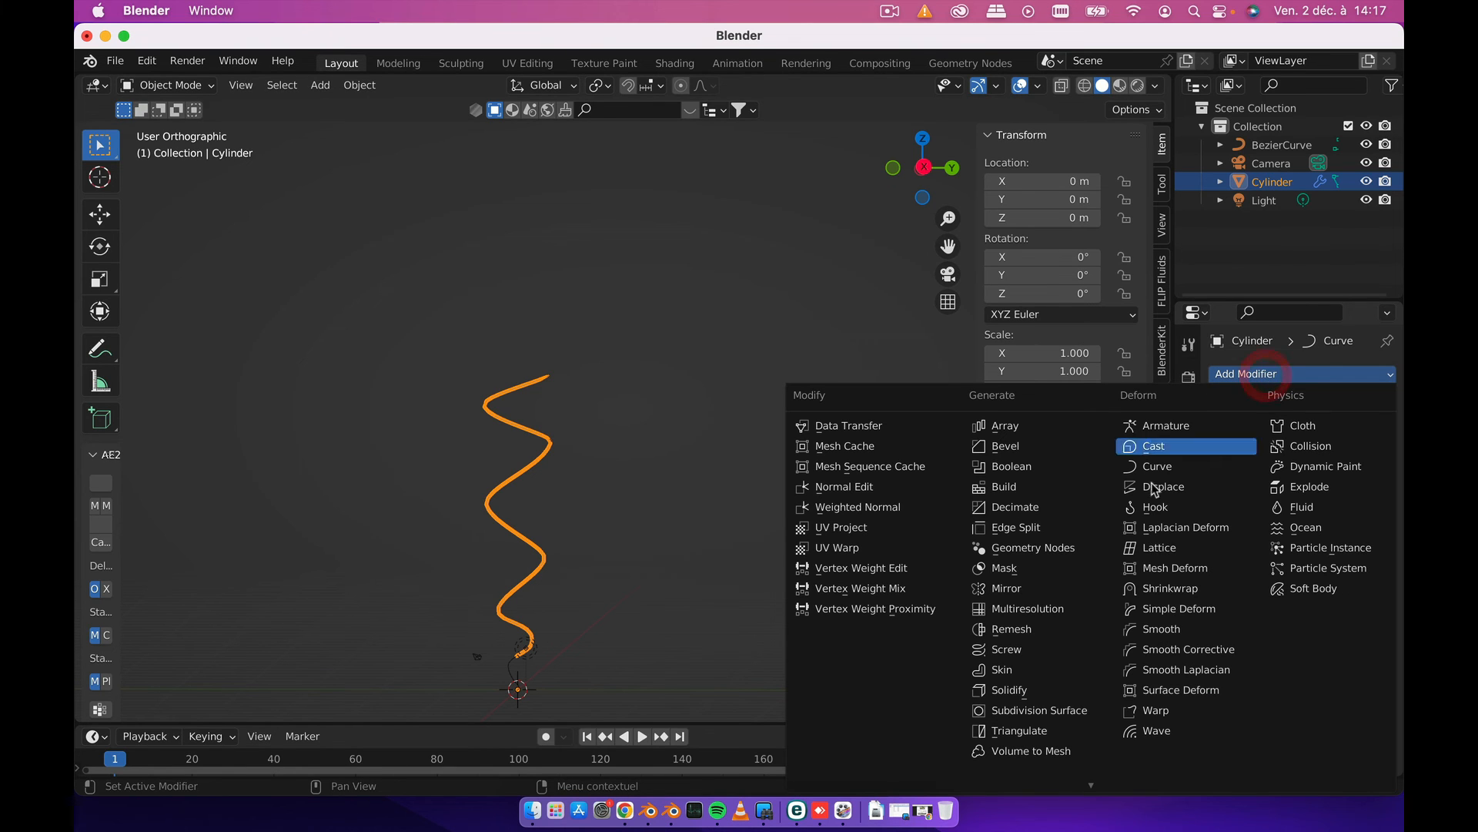
click(1071, 712)
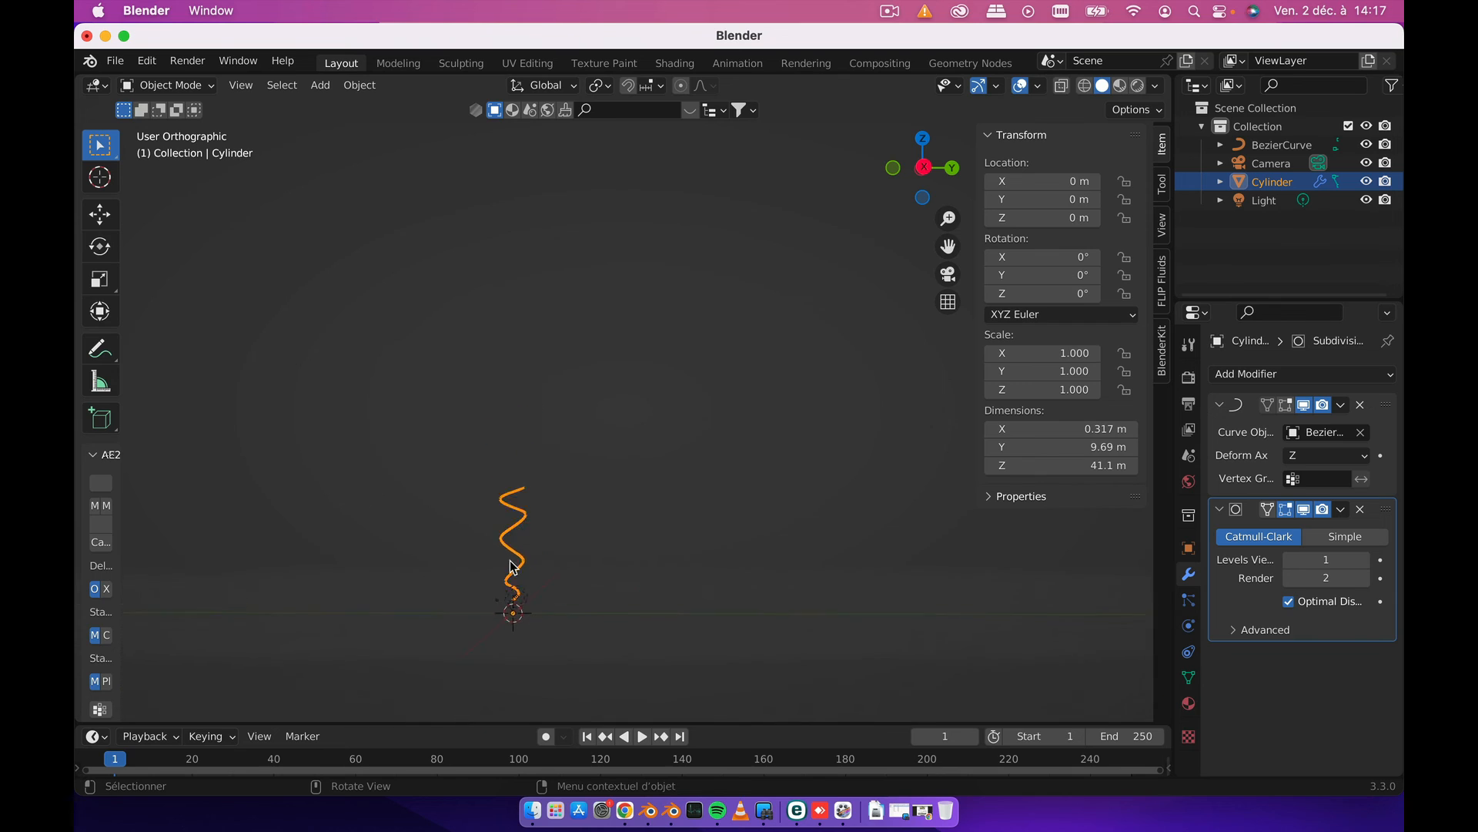
scroll(514, 505, up, 8)
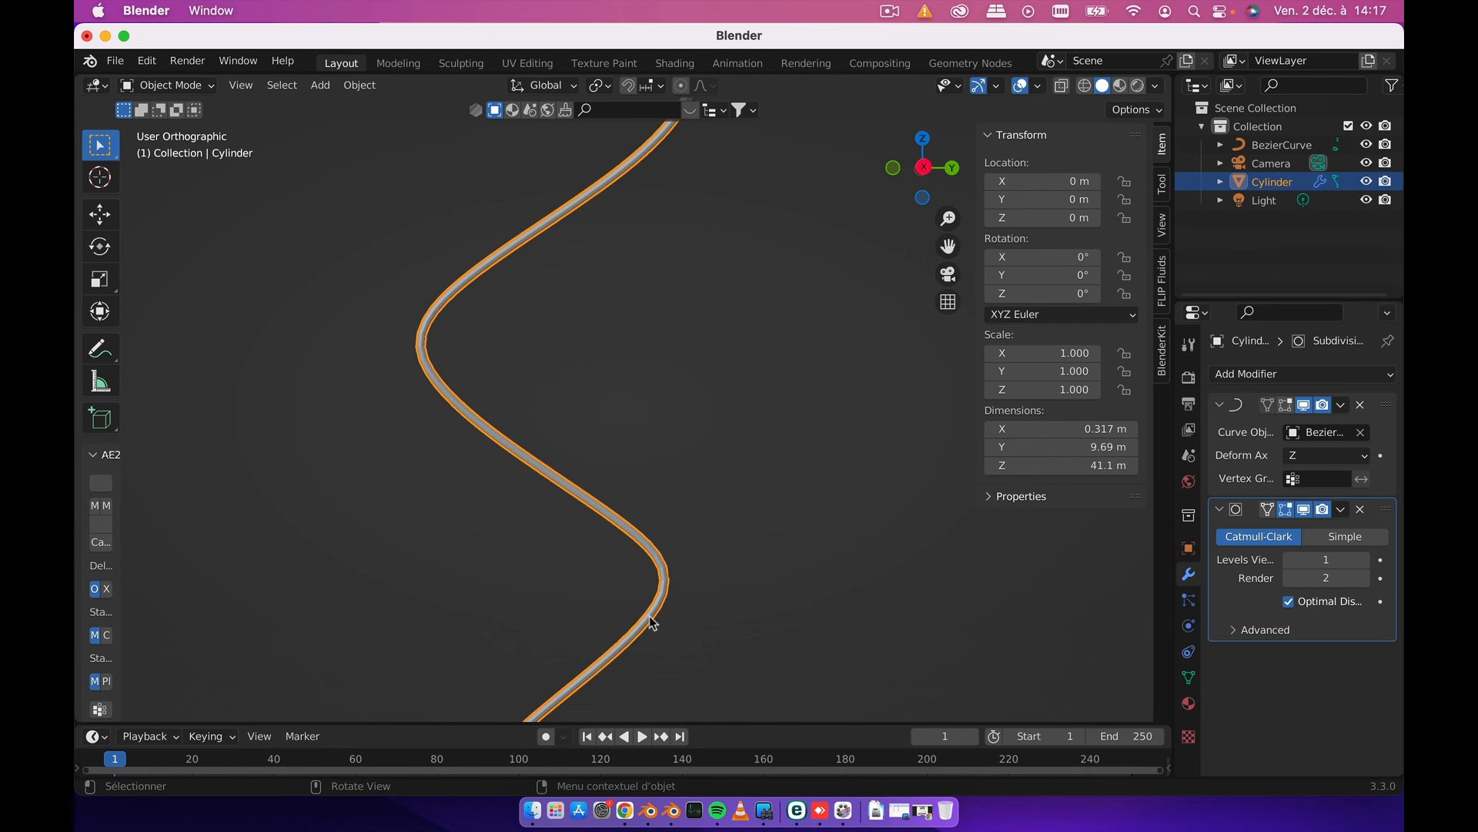
scroll(663, 429, down, 6)
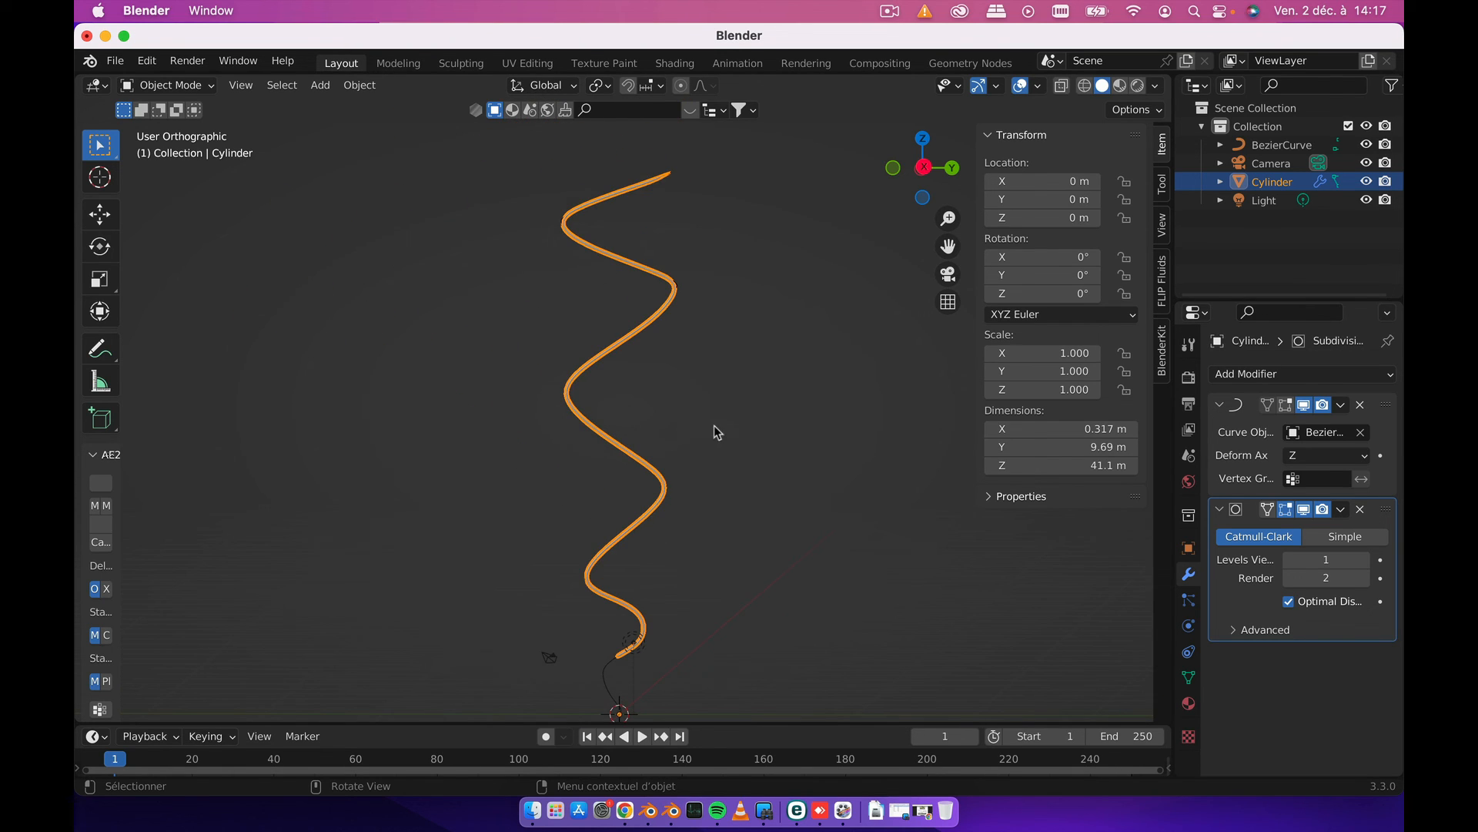
scroll(716, 431, down, 2)
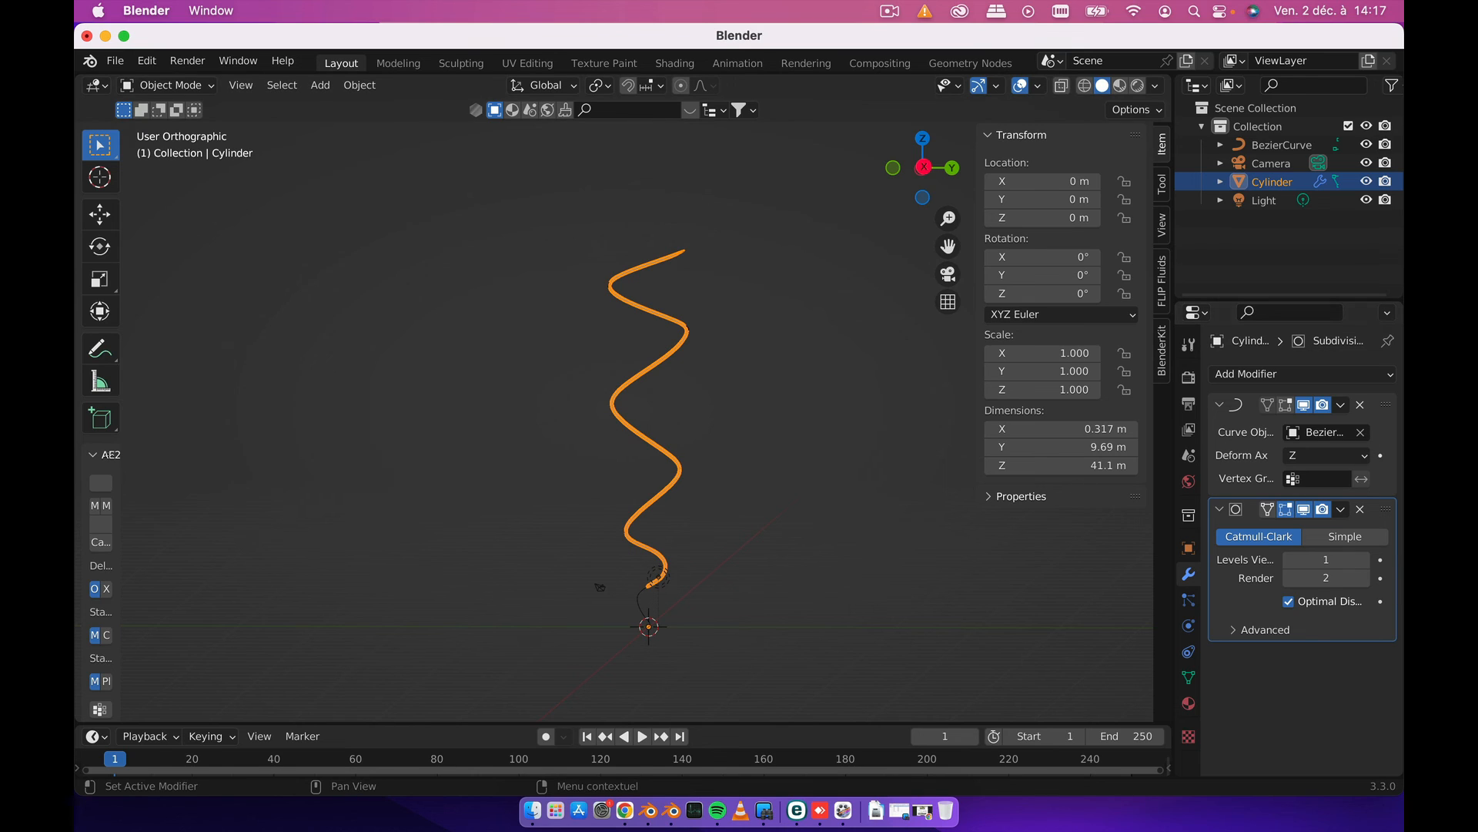
- Apply the cylinder's Curve modifier and its Subdivision Surface modifier
click(1342, 405)
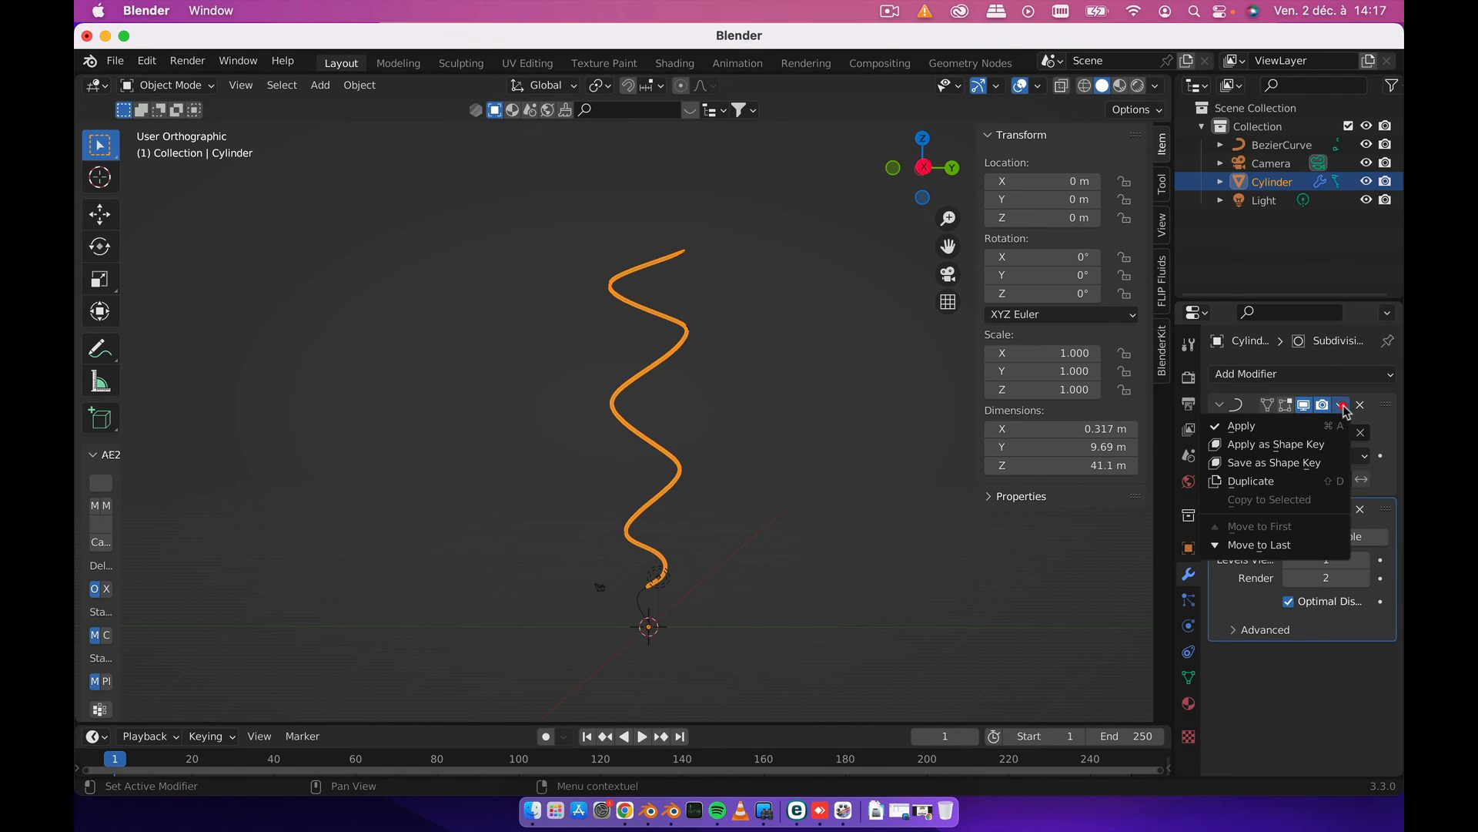
click(1301, 426)
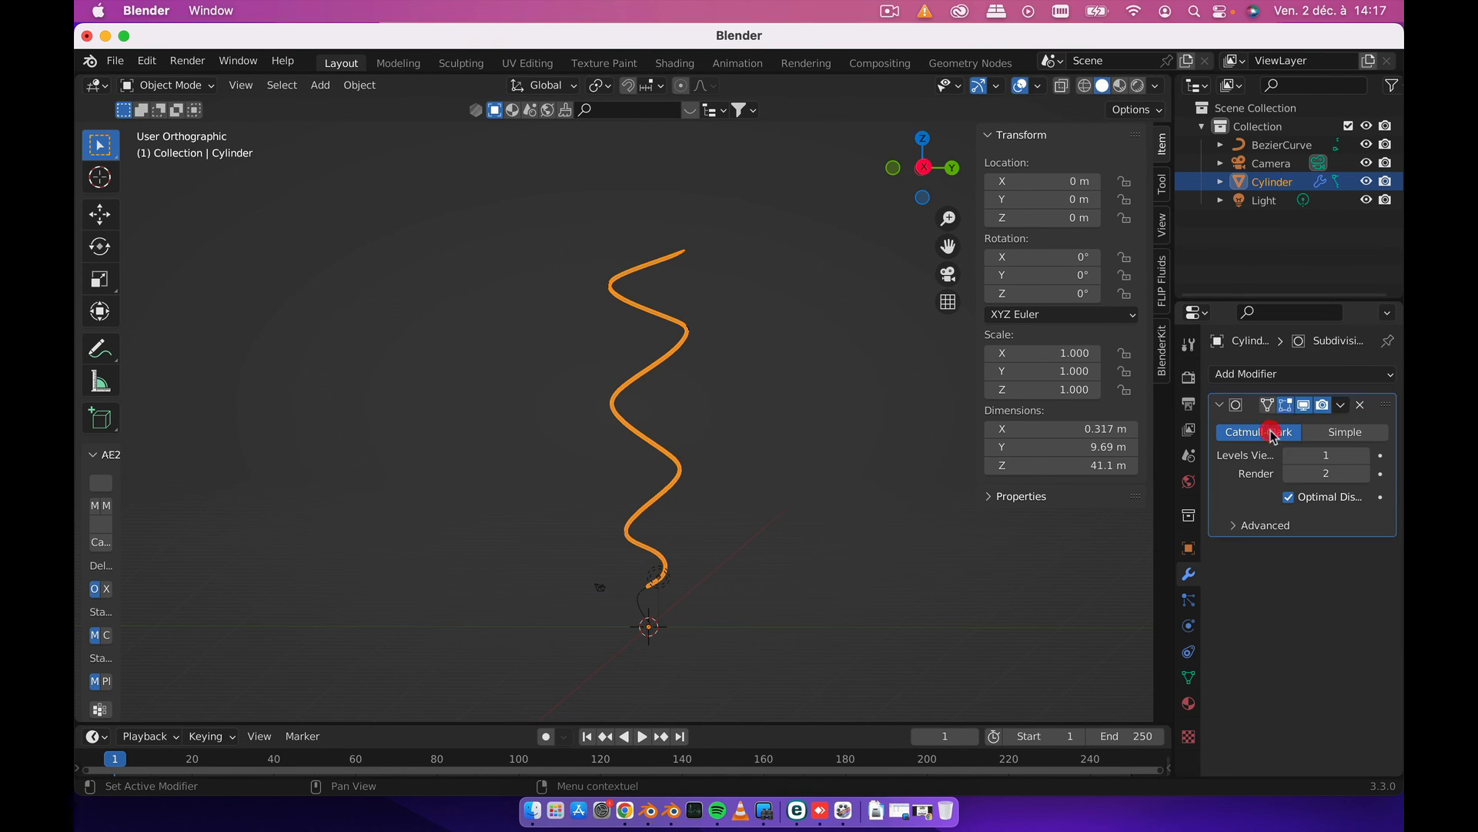
click(1341, 406)
click(1315, 429)
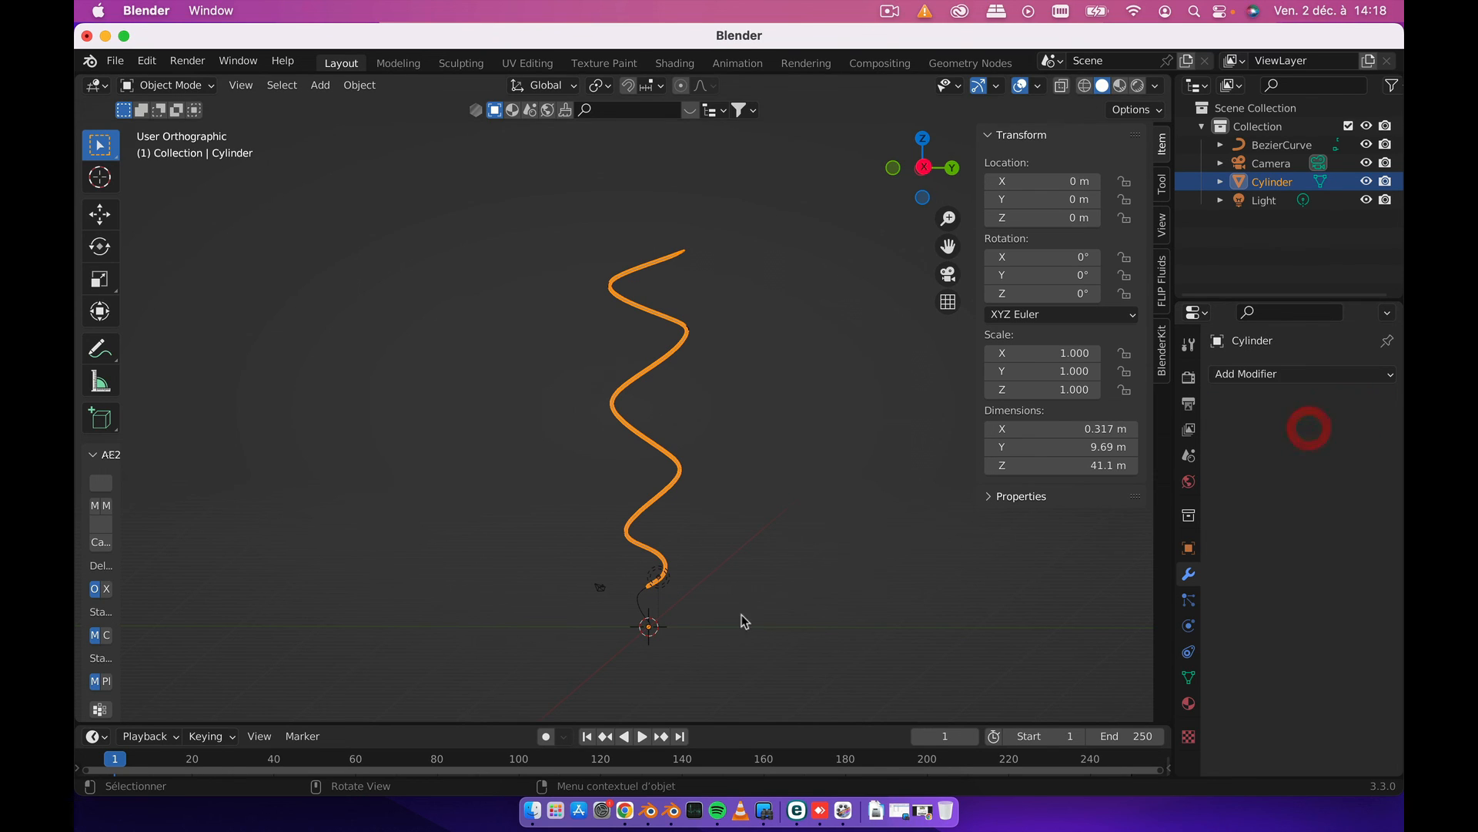
- Delete the Bezier curve object from the scene
click(638, 600)
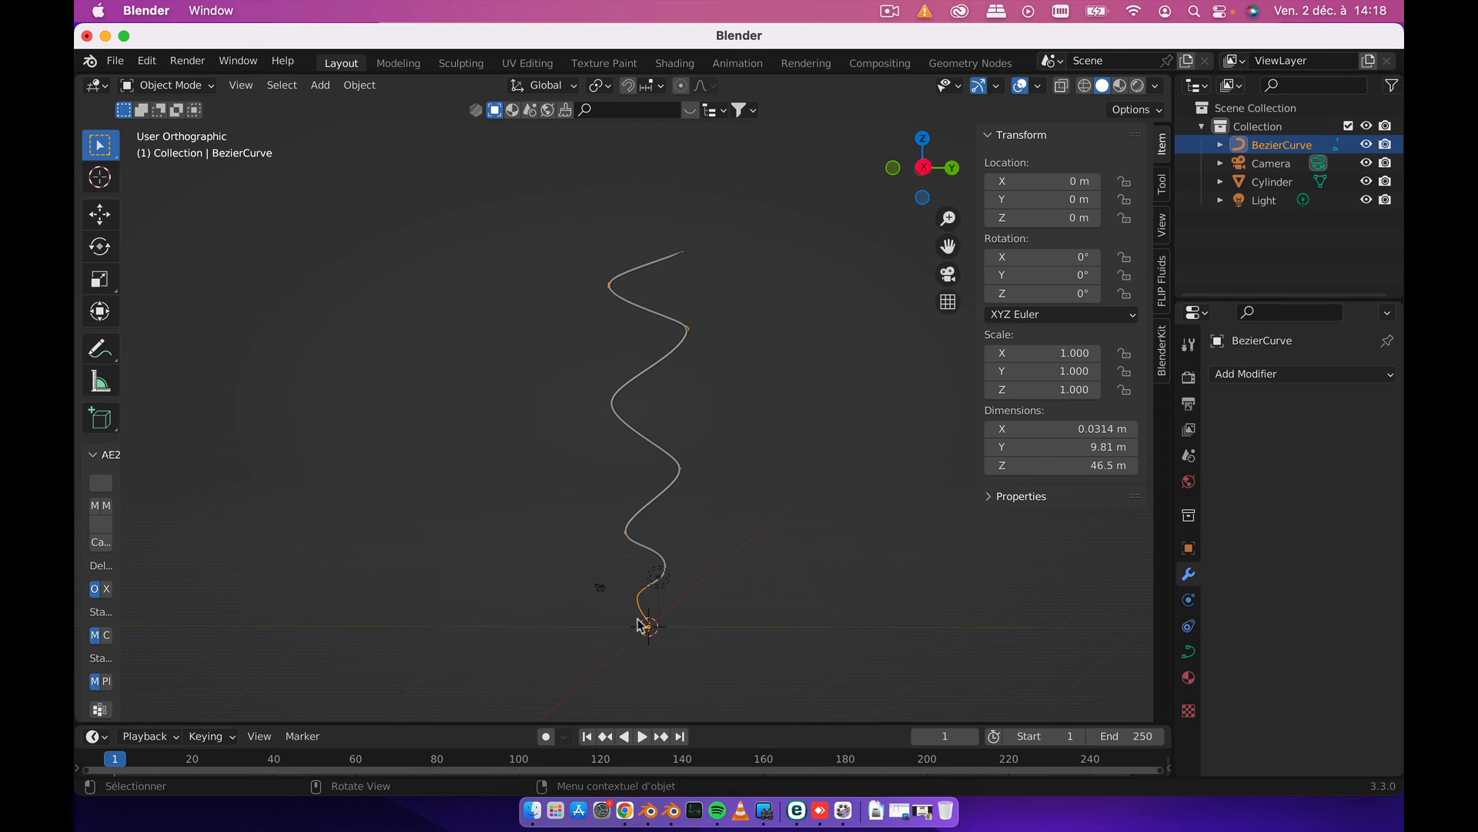
key(x)
click(606, 618)
- Edit the cylinder's mesh in edge selection mode and select one short segment at a bend around the pole's mid-height
click(669, 494)
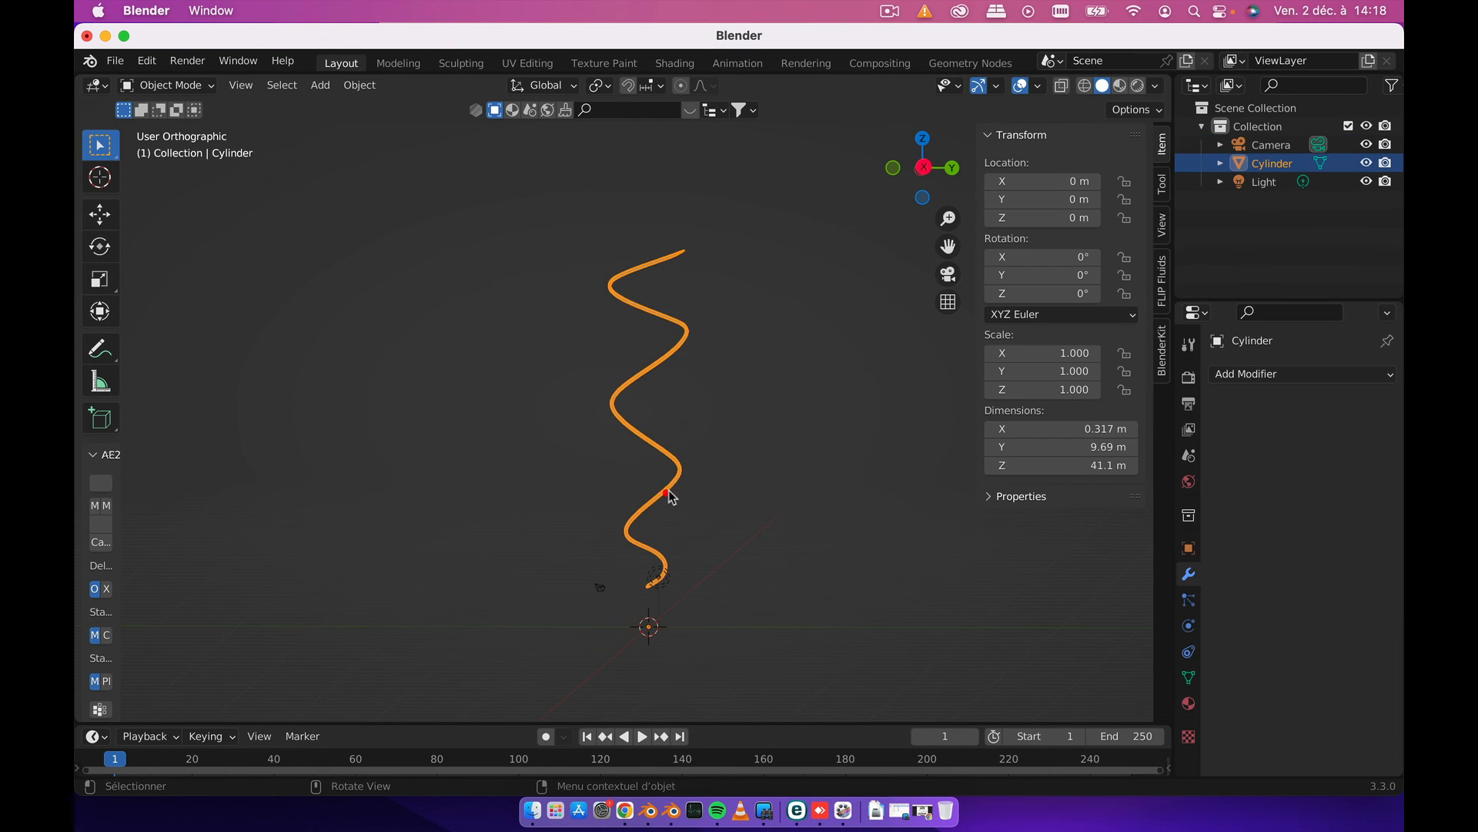
scroll(670, 494, up, 8)
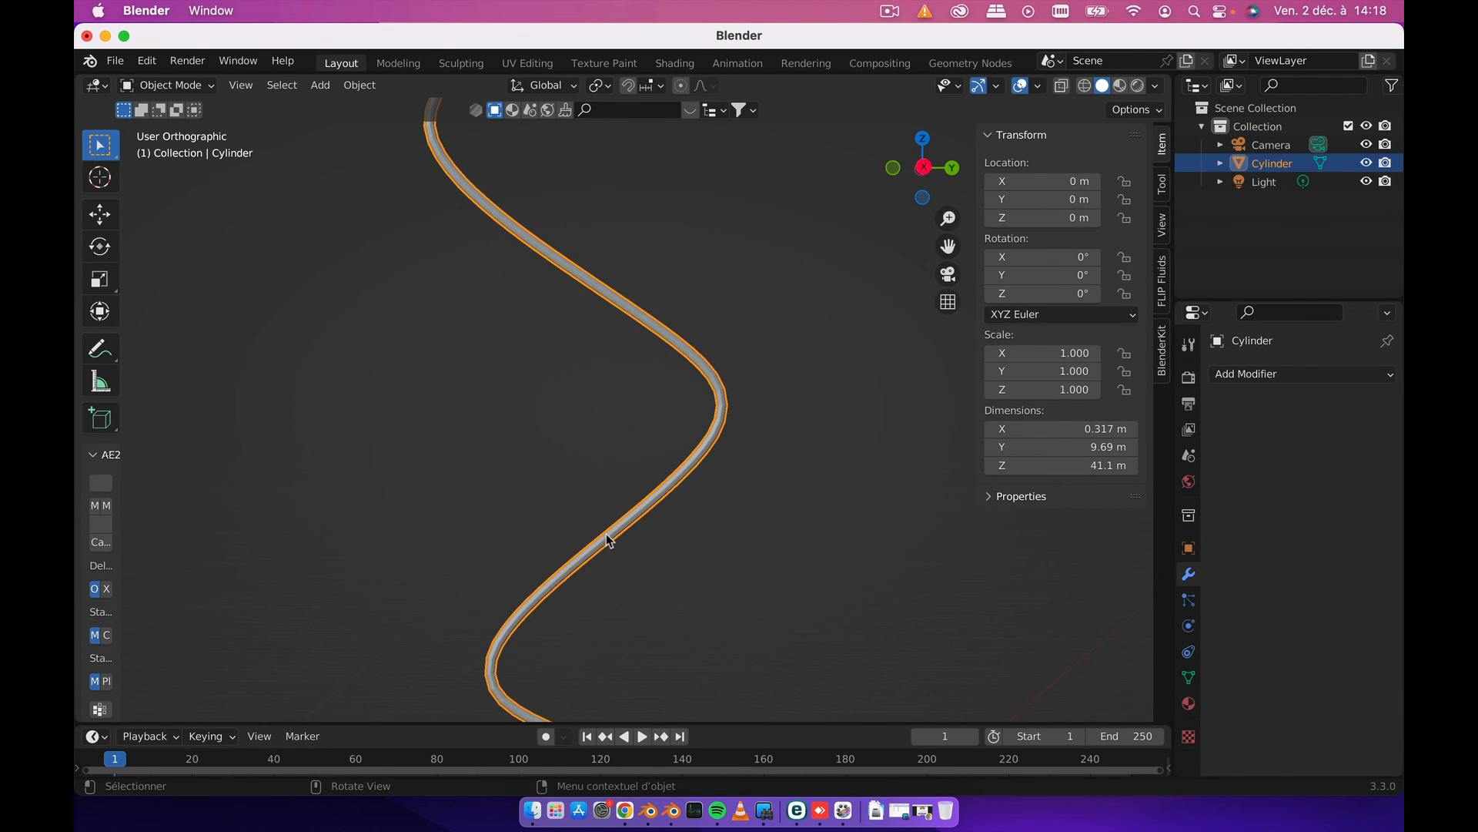
scroll(609, 539, down, 6)
mouse_move(677, 546)
middle_down()
mouse_move(901, 548)
mouse_move(660, 522)
mouse_move(672, 535)
mouse_move(676, 518)
middle_up()
scroll(585, 459, down, 5)
scroll(583, 454, up, 9)
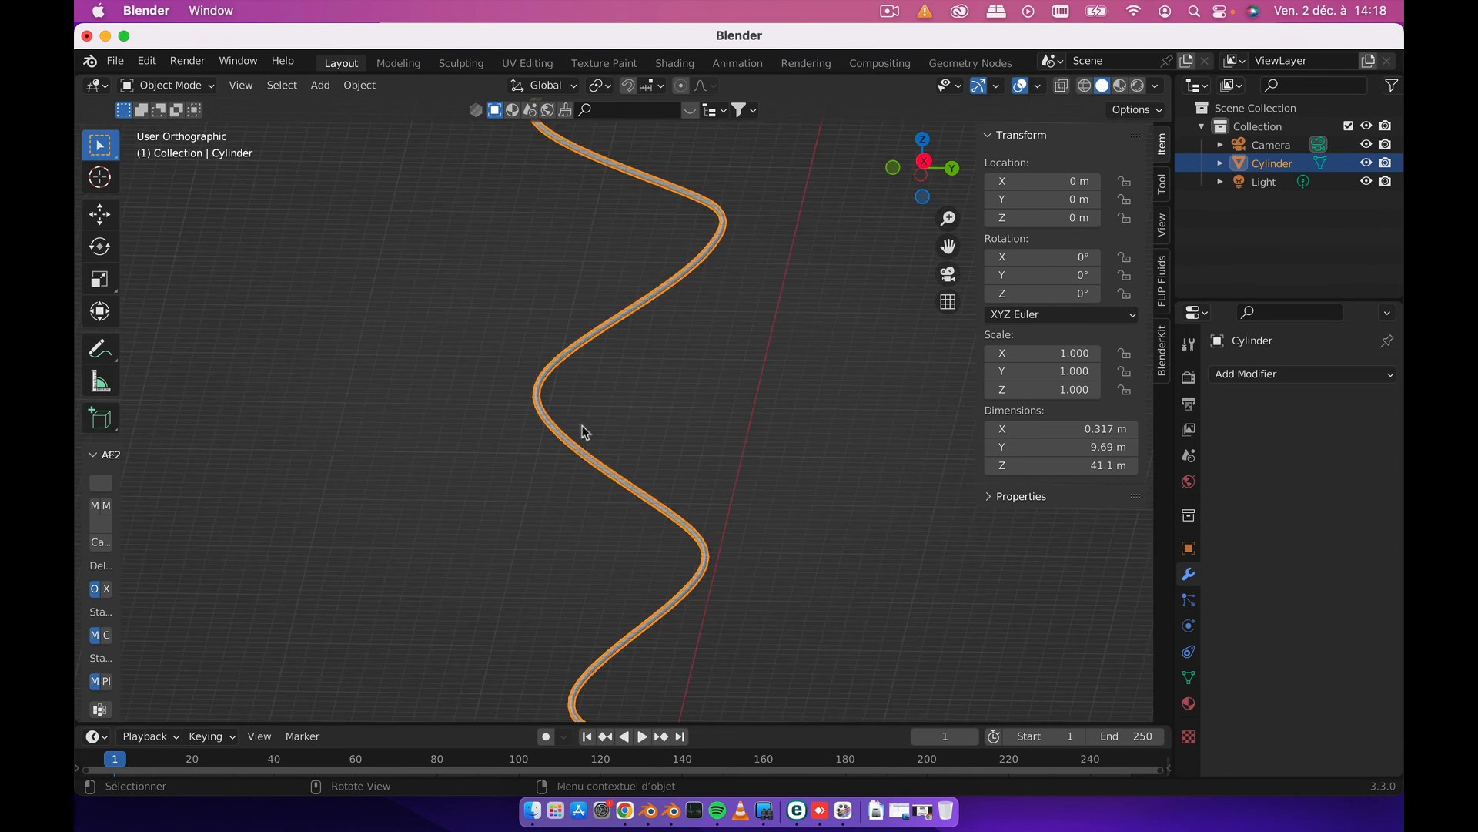
key(Tab)
scroll(556, 398, down, 3)
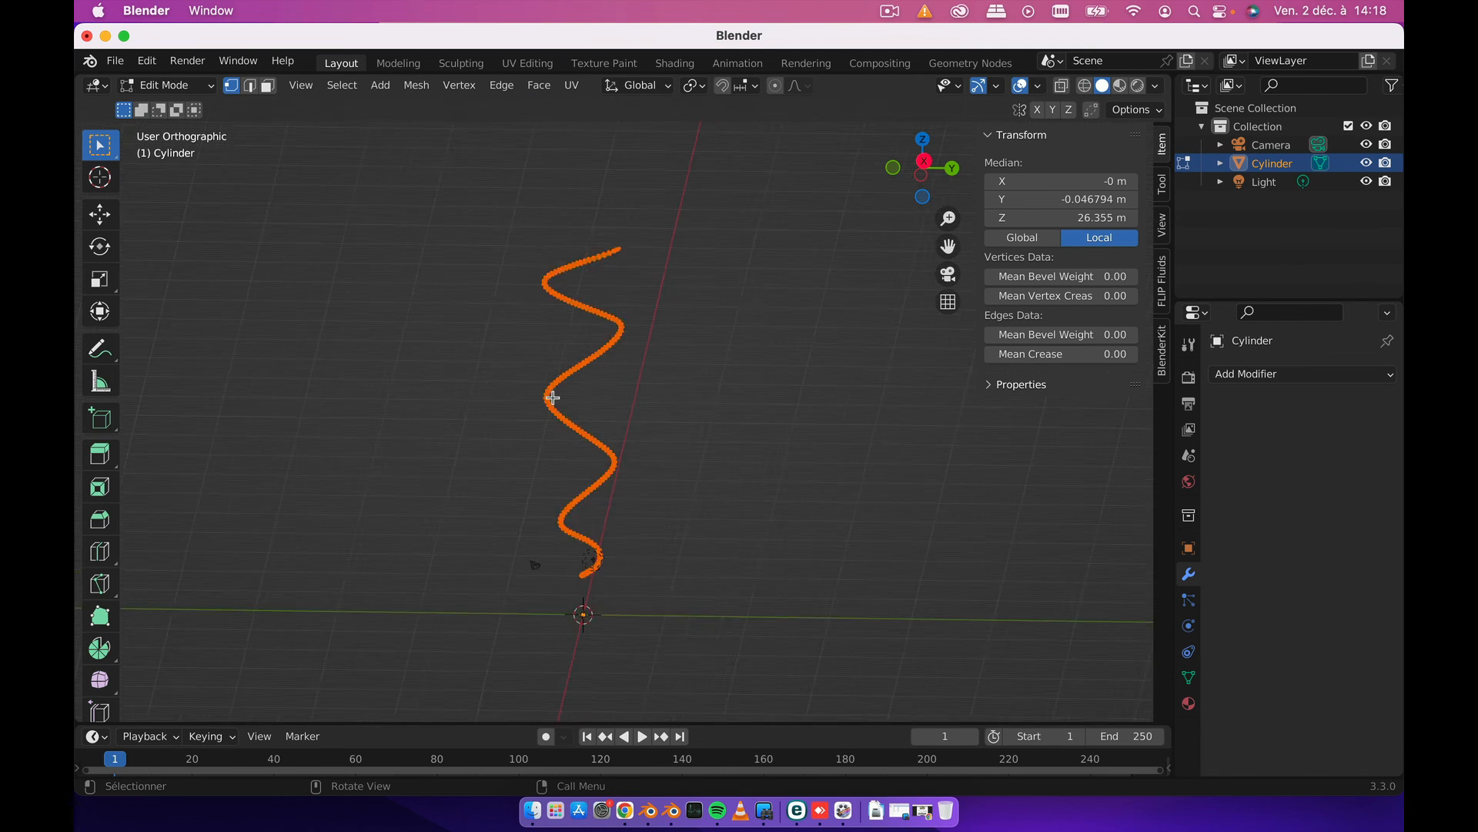
scroll(553, 398, up, 6)
click(547, 408)
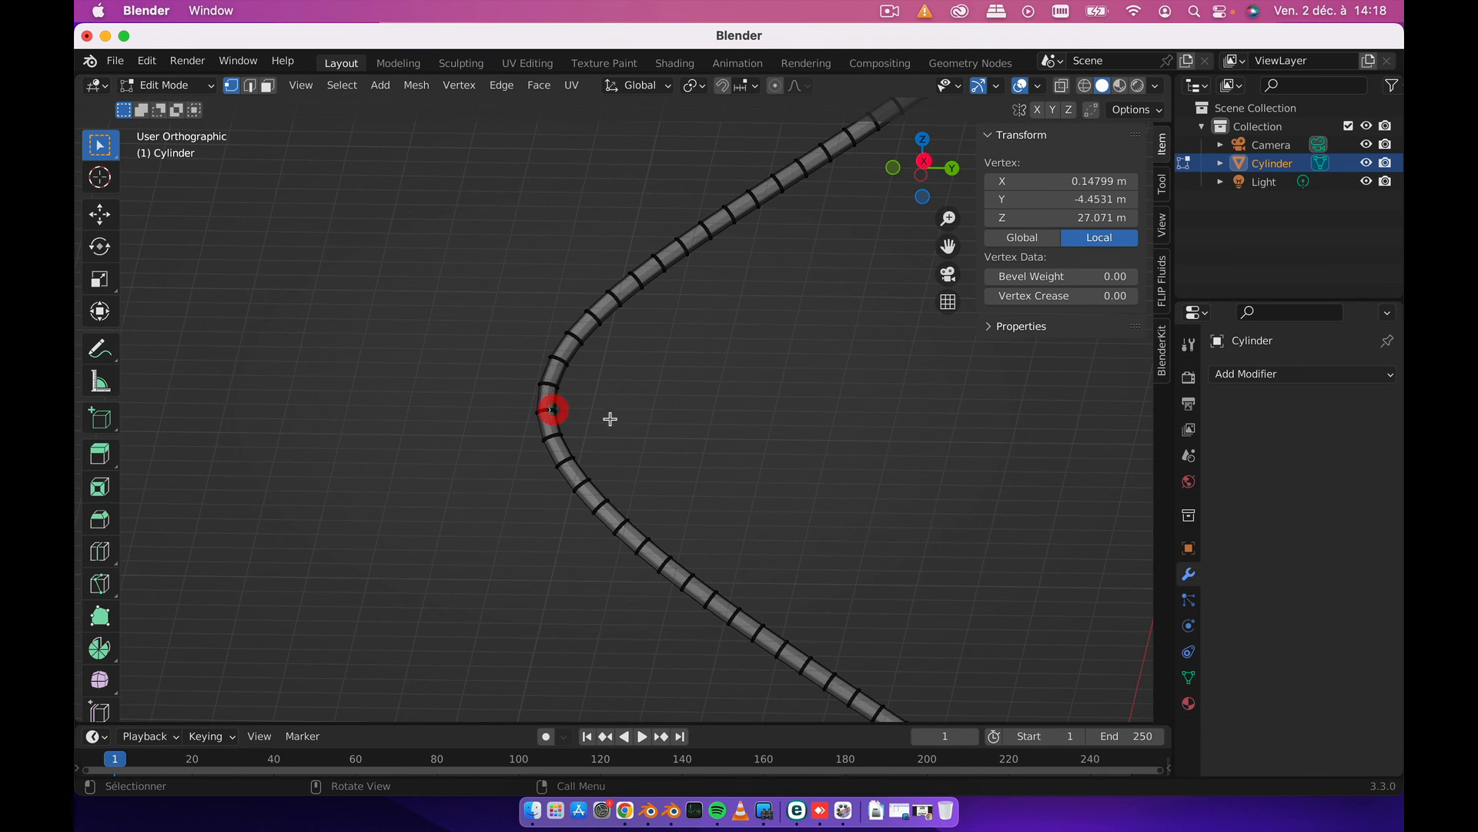
click(250, 86)
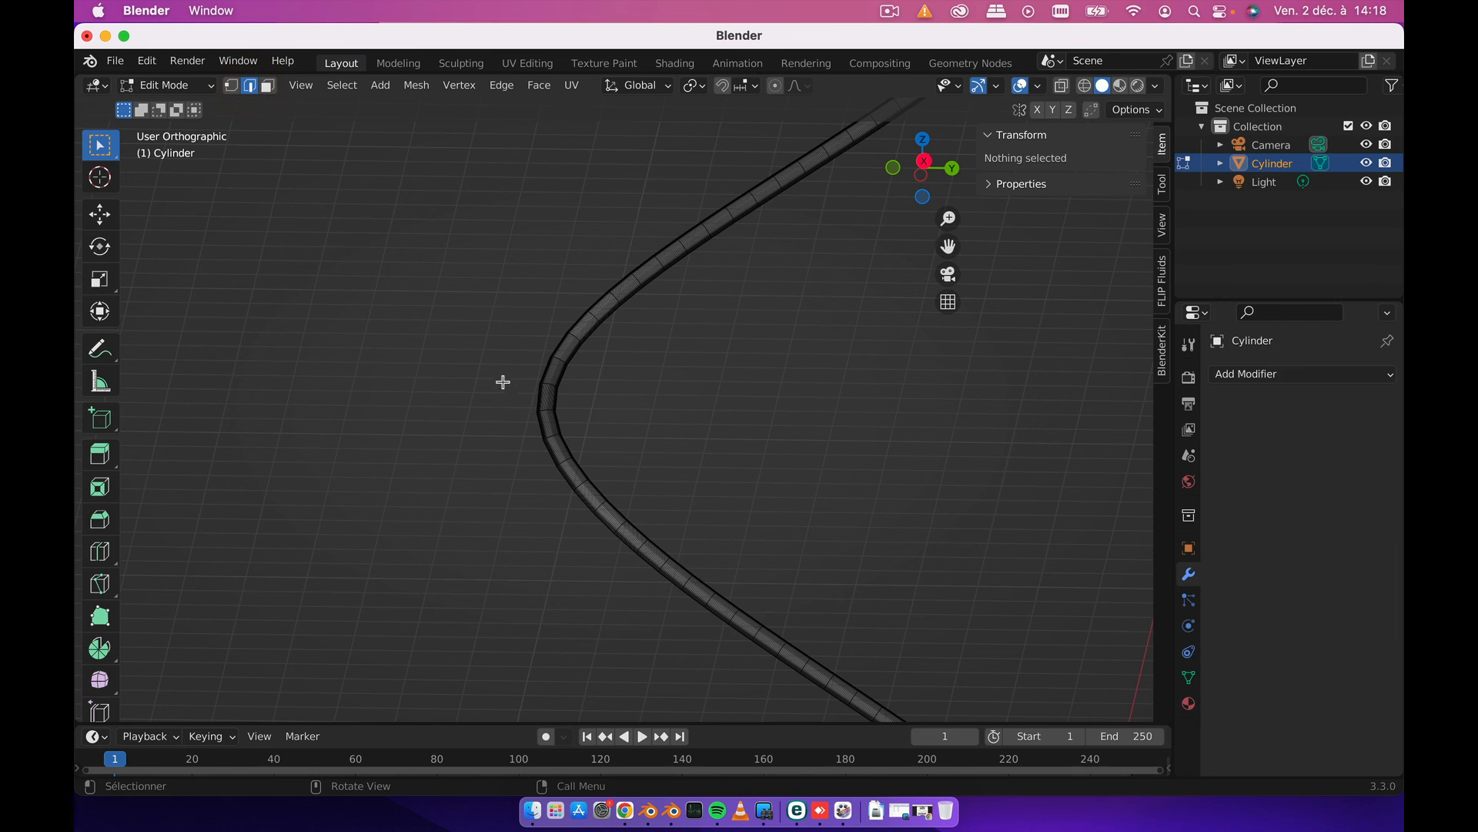
drag(502, 379, 604, 430)
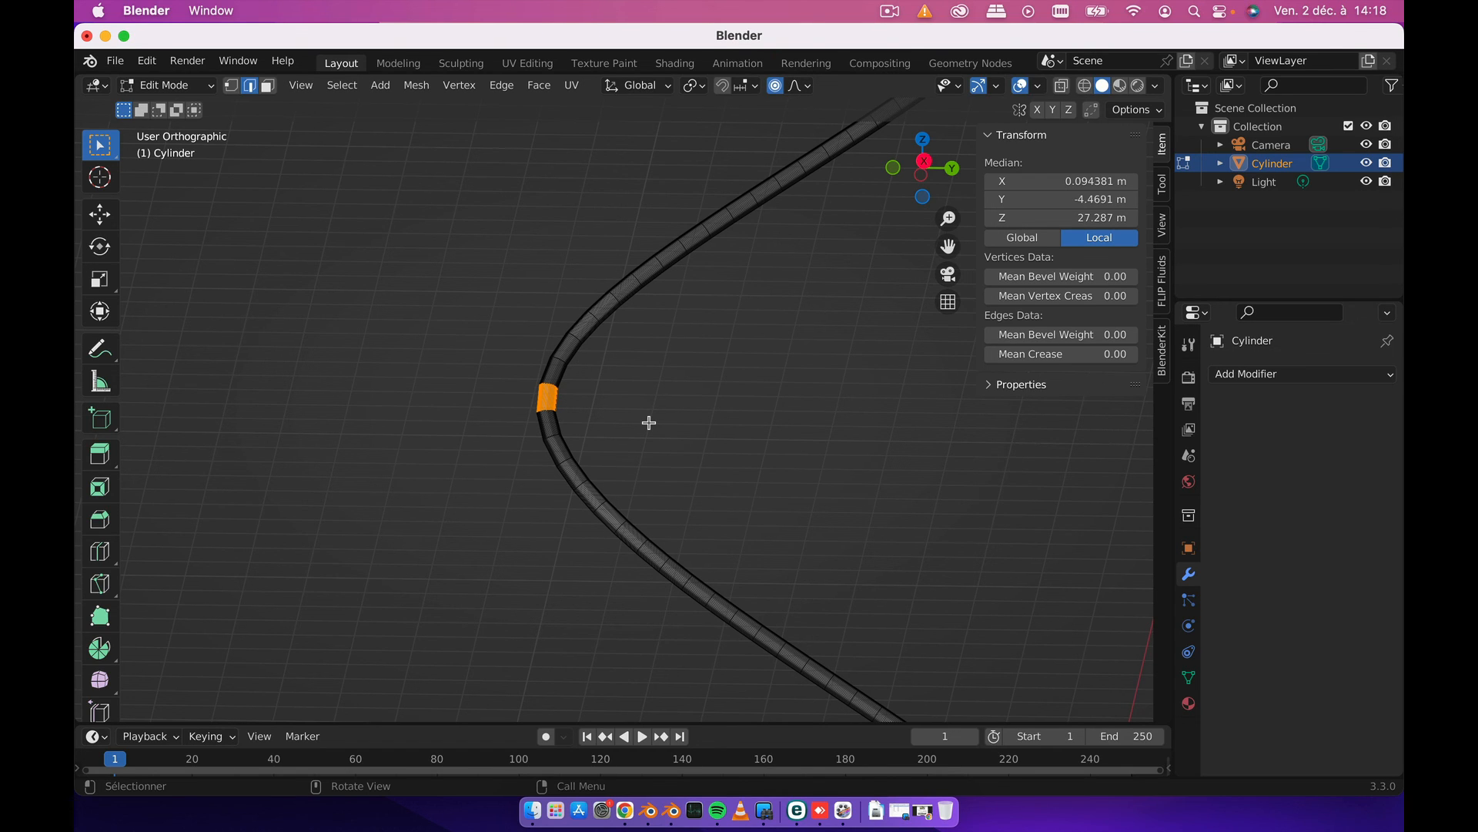
- Move the selected bend segment about 0.41 m down with smooth proportional editing at a size of about 3.452 m
key(g)
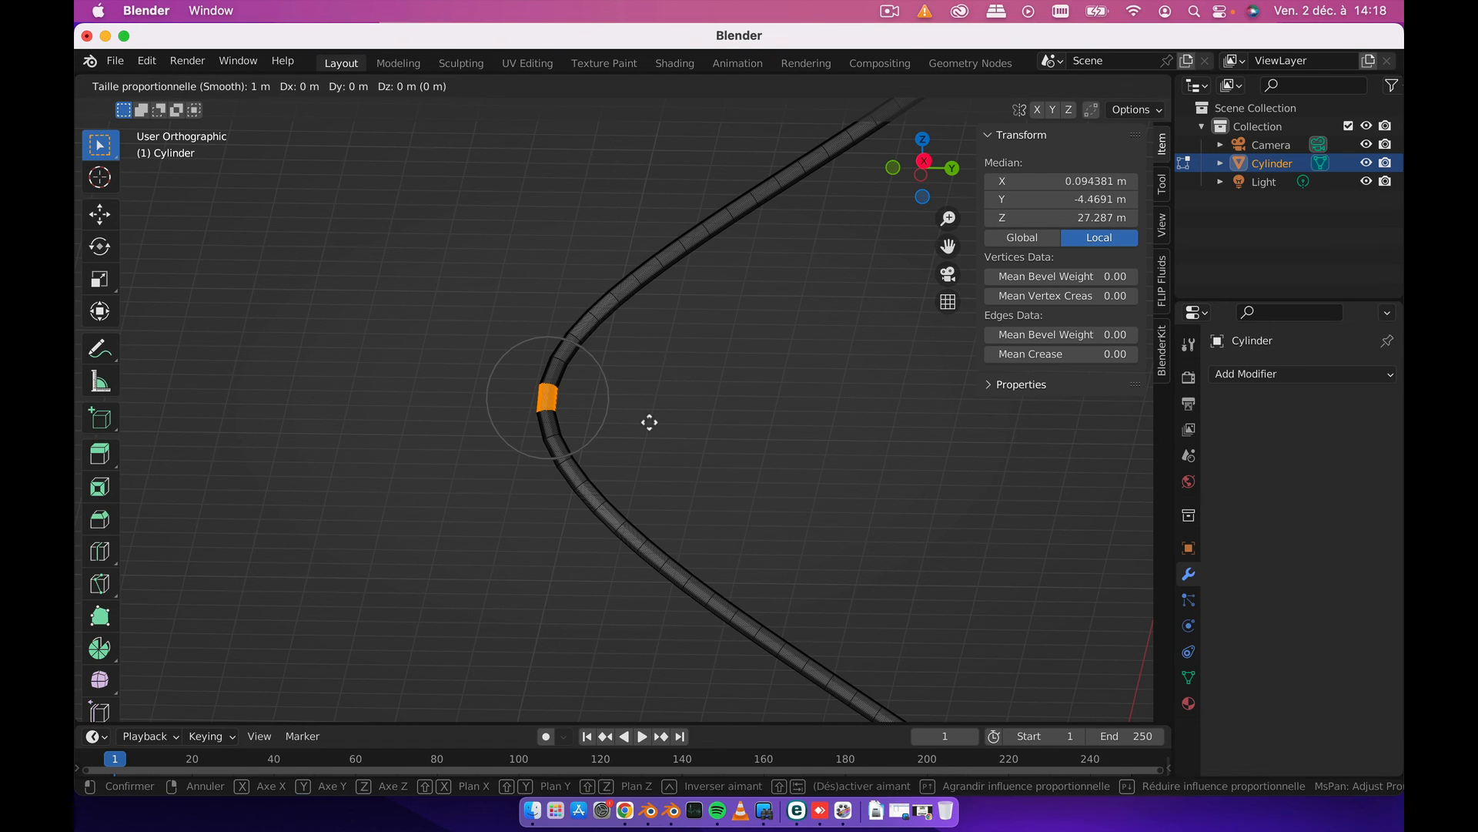
scroll(666, 426, down, 17)
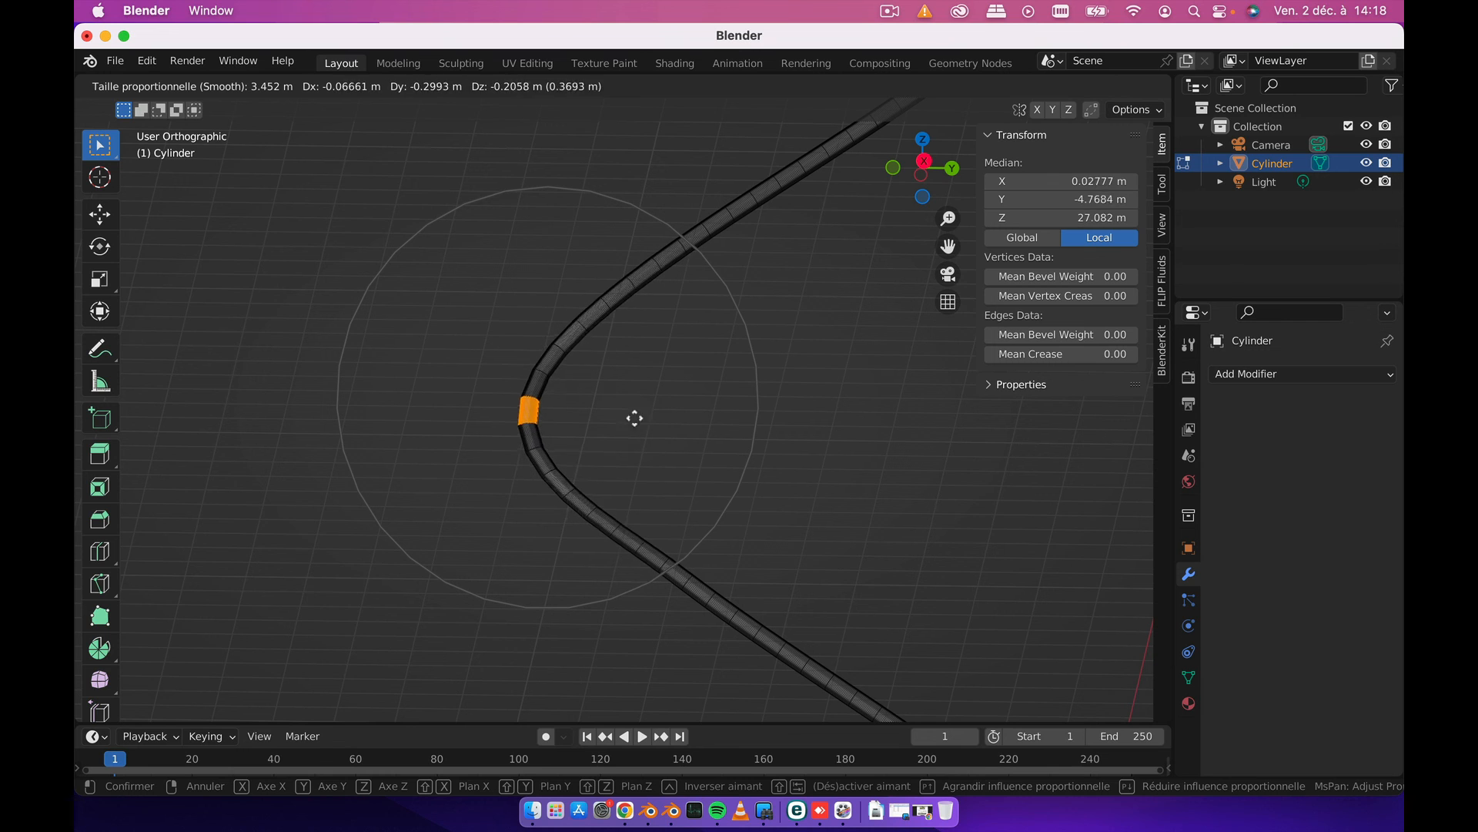
click(645, 449)
middle_drag(646, 449, 684, 467)
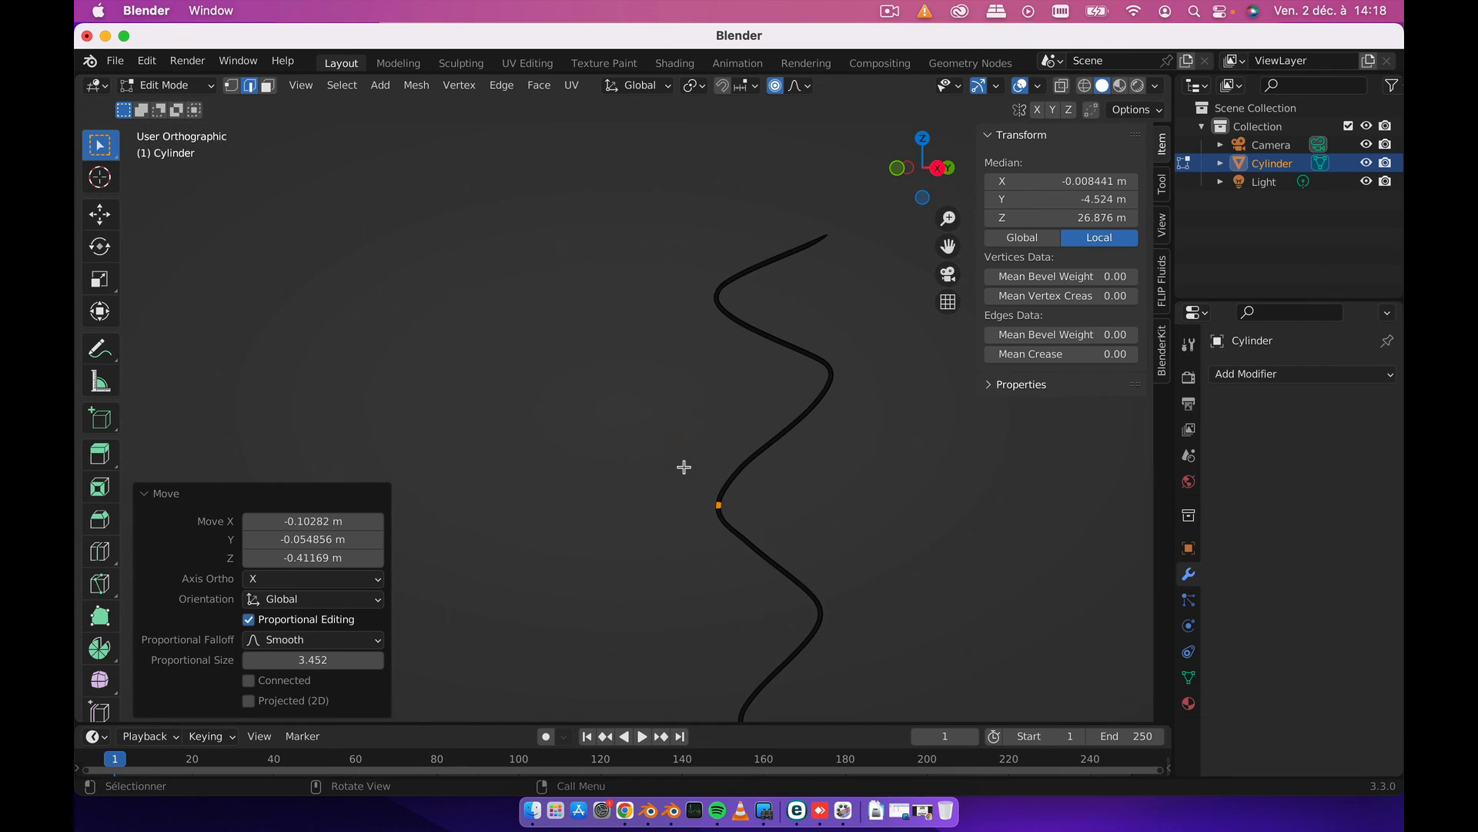